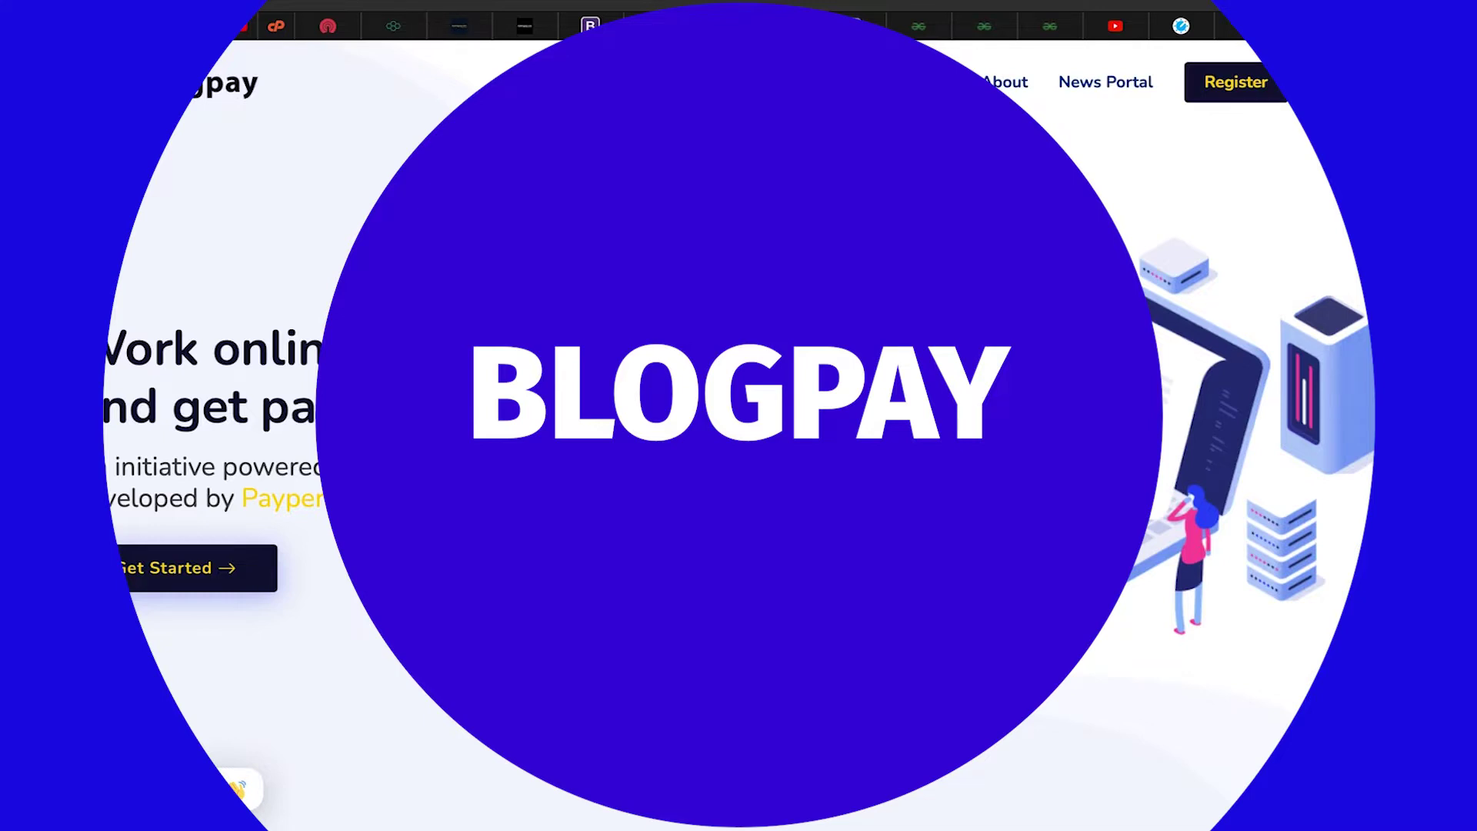
# Scroll down the Blogpay homepage a few times and return to the hero
pyautogui.scroll(-5, 738, 415)
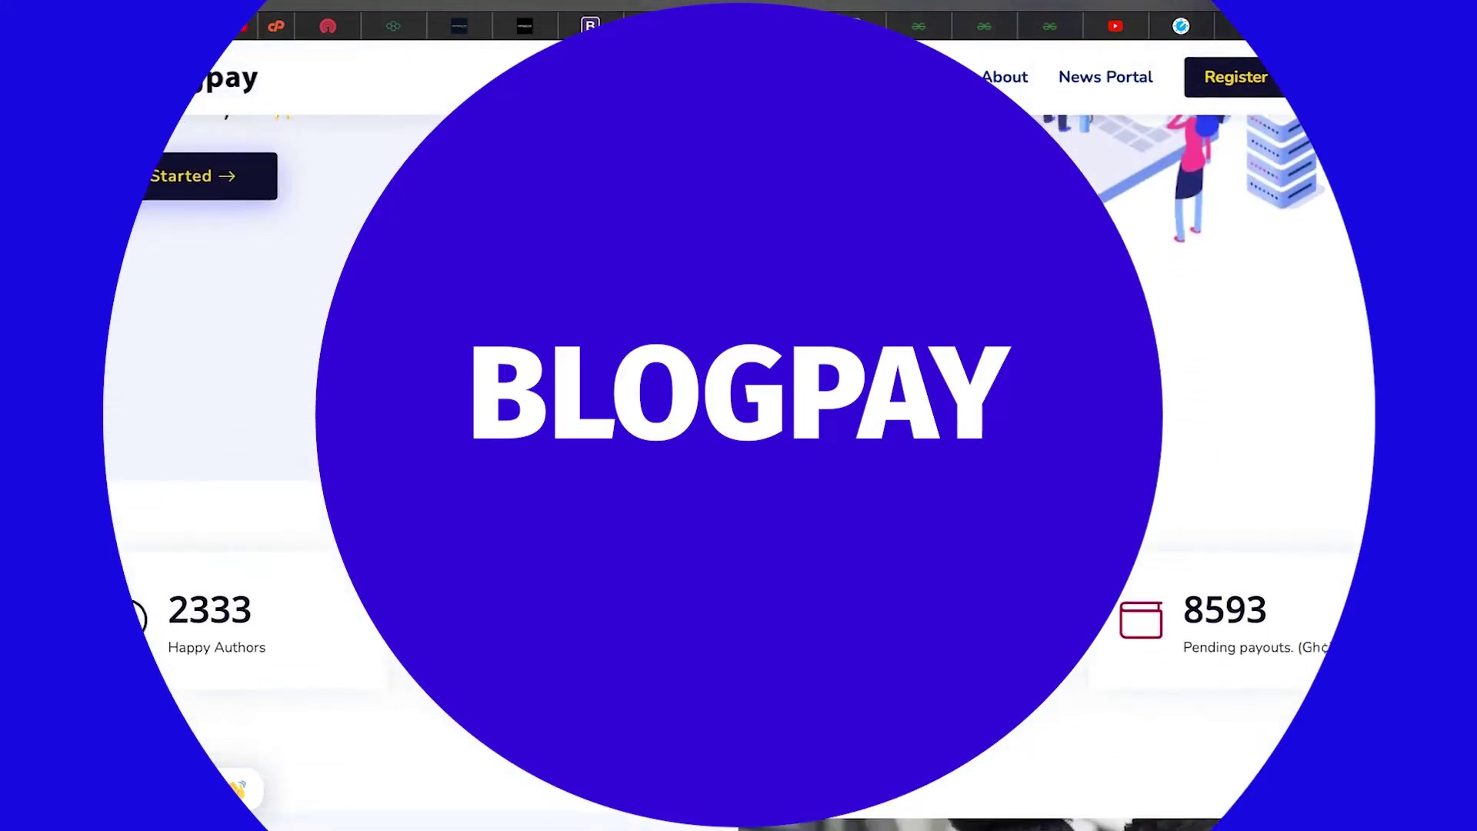
pyautogui.scroll(-4, 739, 415)
pyautogui.scroll(9, 738, 416)
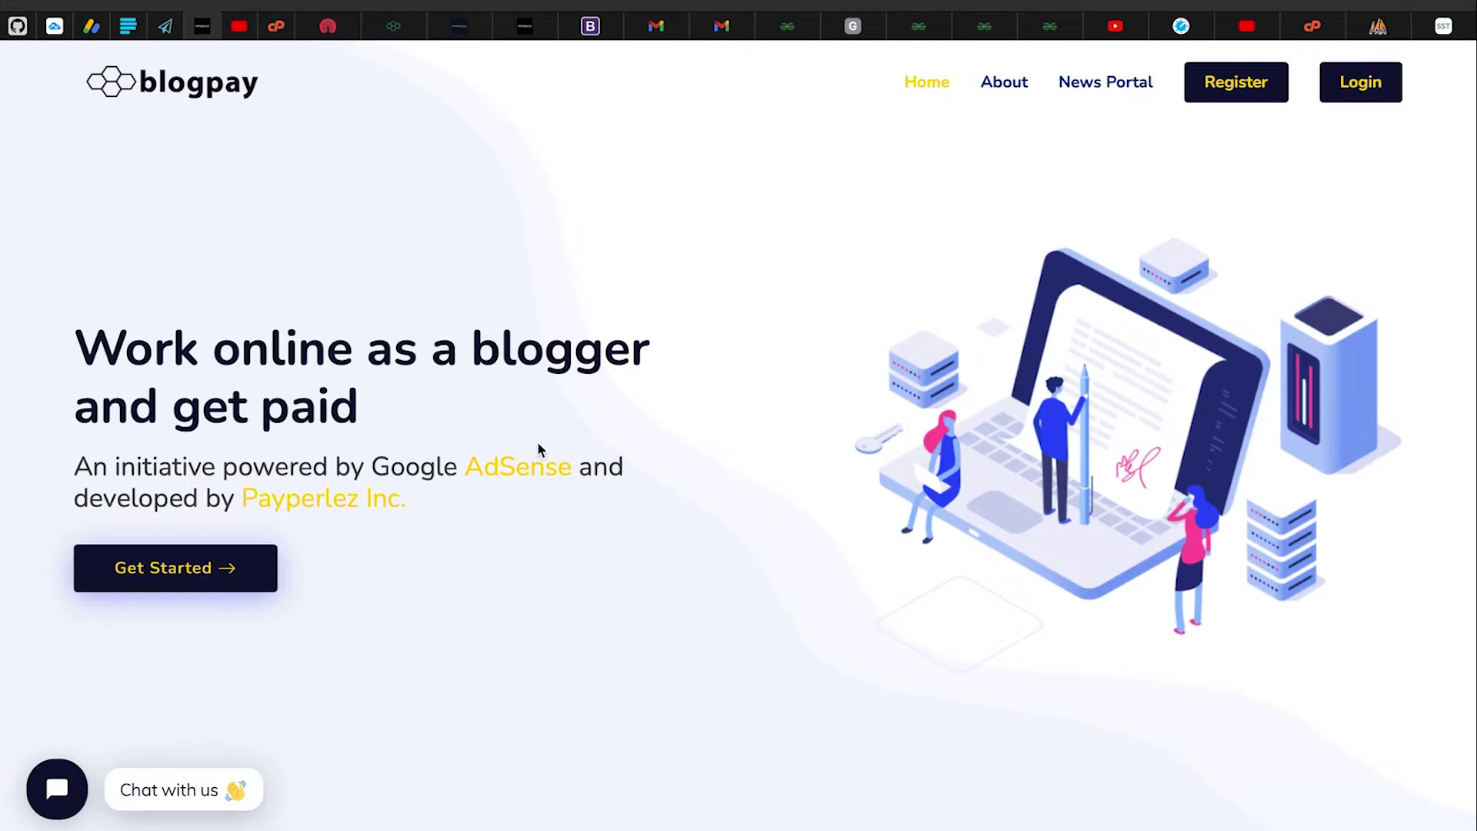
pyautogui.scroll(-9, 538, 447)
pyautogui.scroll(-5, 537, 441)
pyautogui.scroll(15, 537, 441)
pyautogui.scroll(-5, 537, 450)
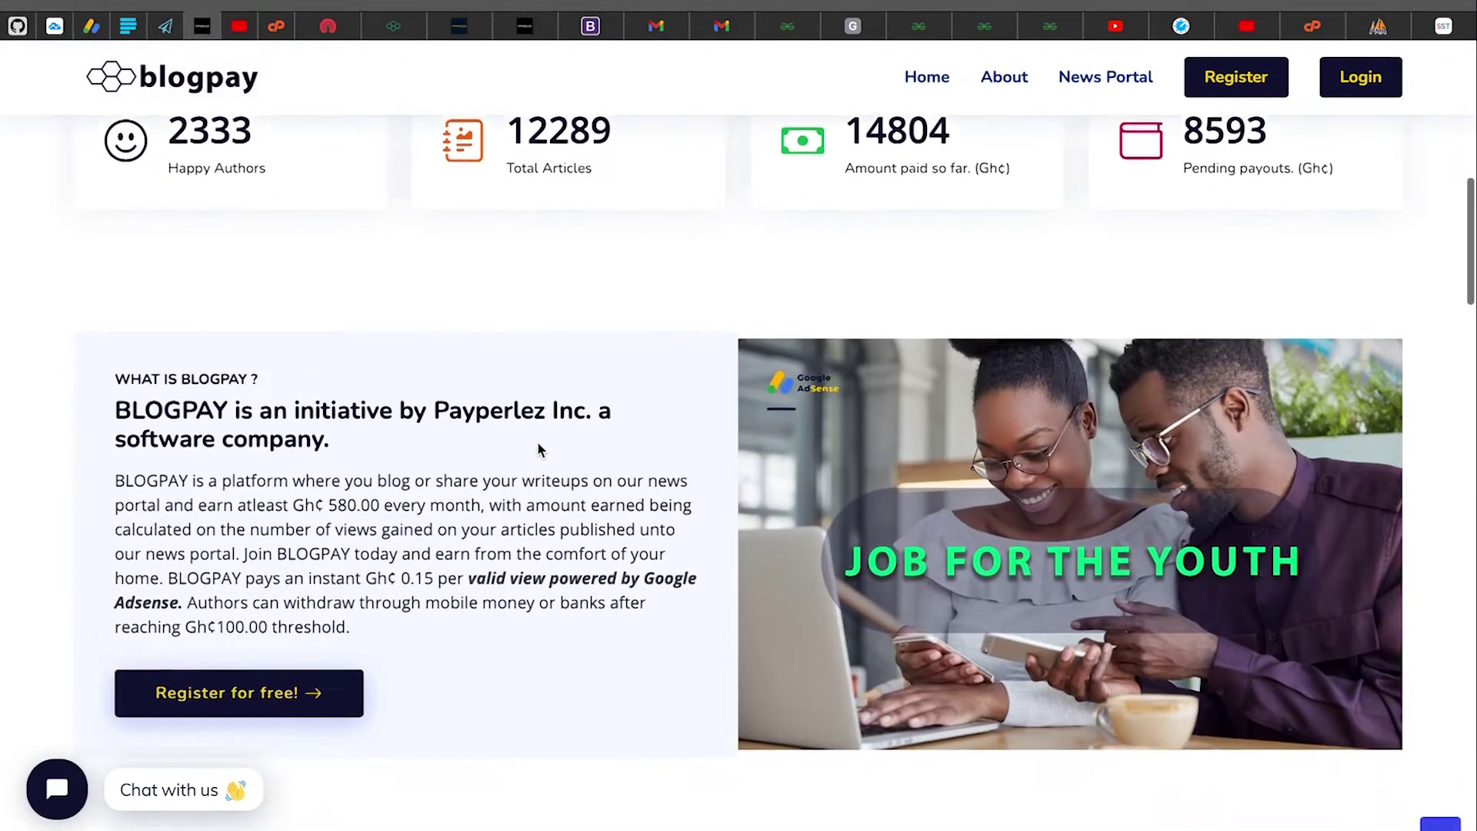
pyautogui.scroll(-6, 538, 448)
pyautogui.scroll(15, 538, 448)
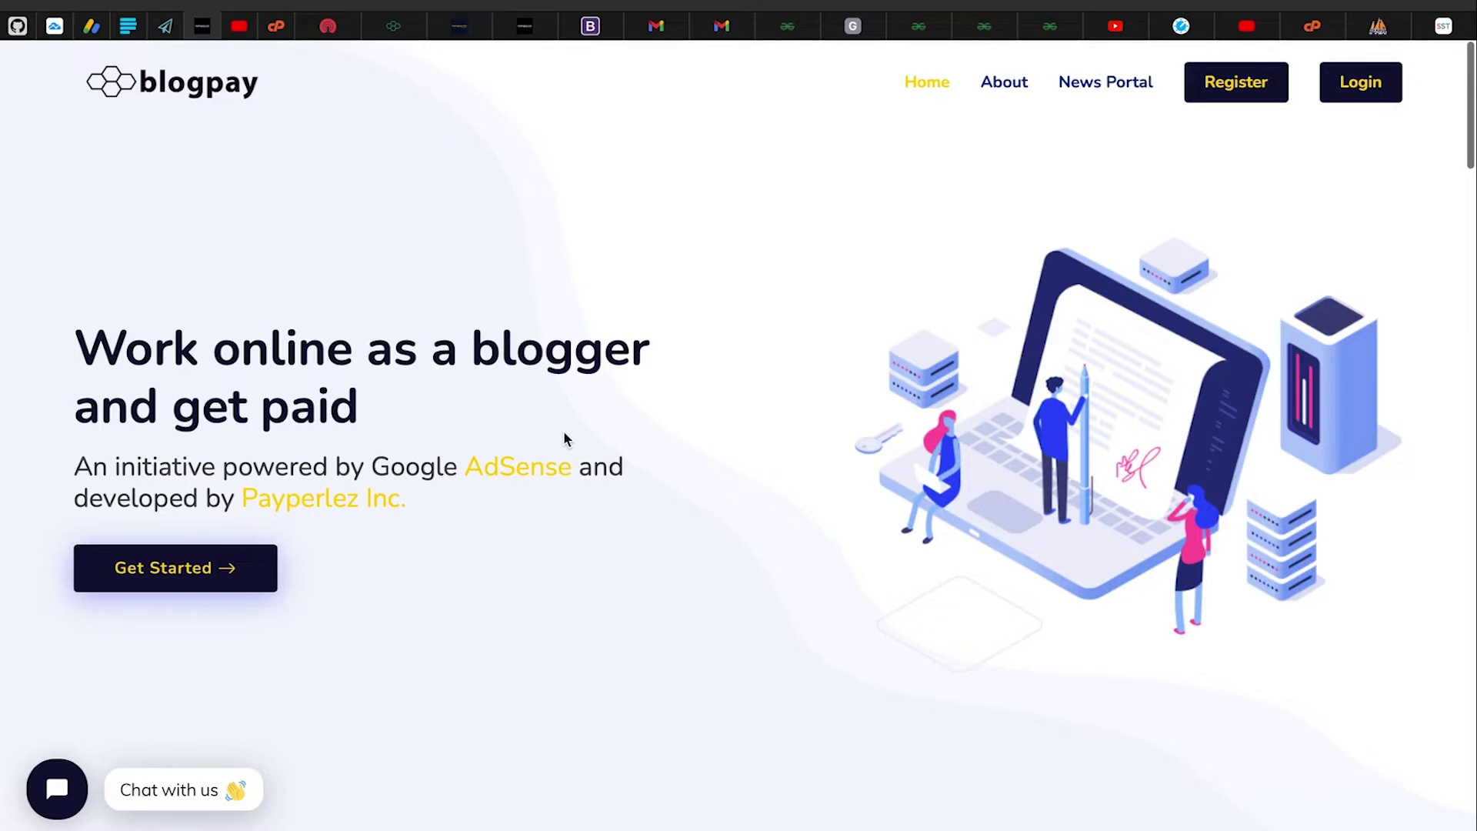
# Highlight 'Google AdSense' and 'Payperlez Inc.' in the hero tagline
pyautogui.scroll(-1, 564, 433)
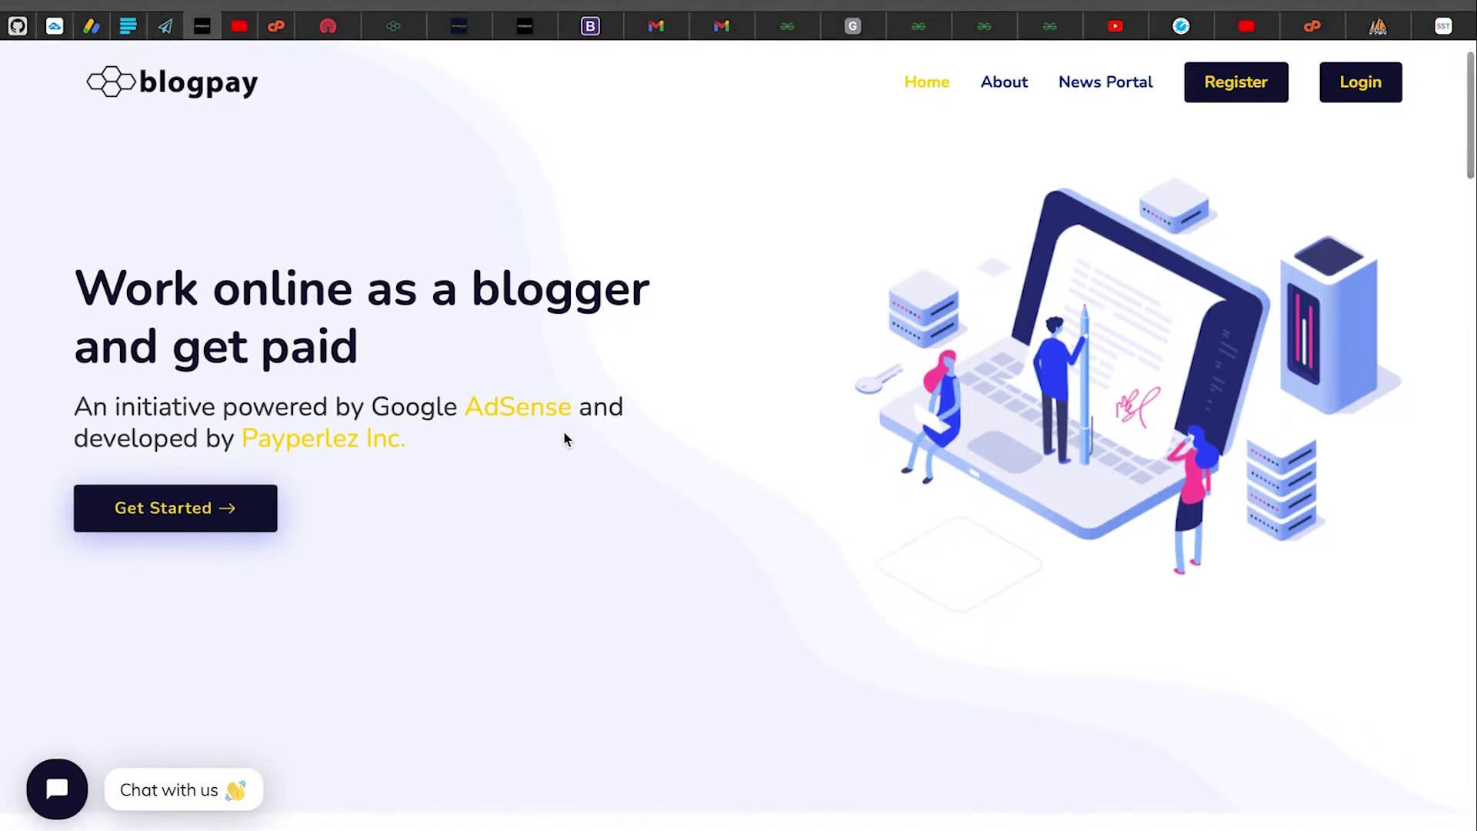
pyautogui.moveTo(372, 407); pyautogui.dragTo(597, 409)
pyautogui.moveTo(235, 439); pyautogui.dragTo(453, 445)
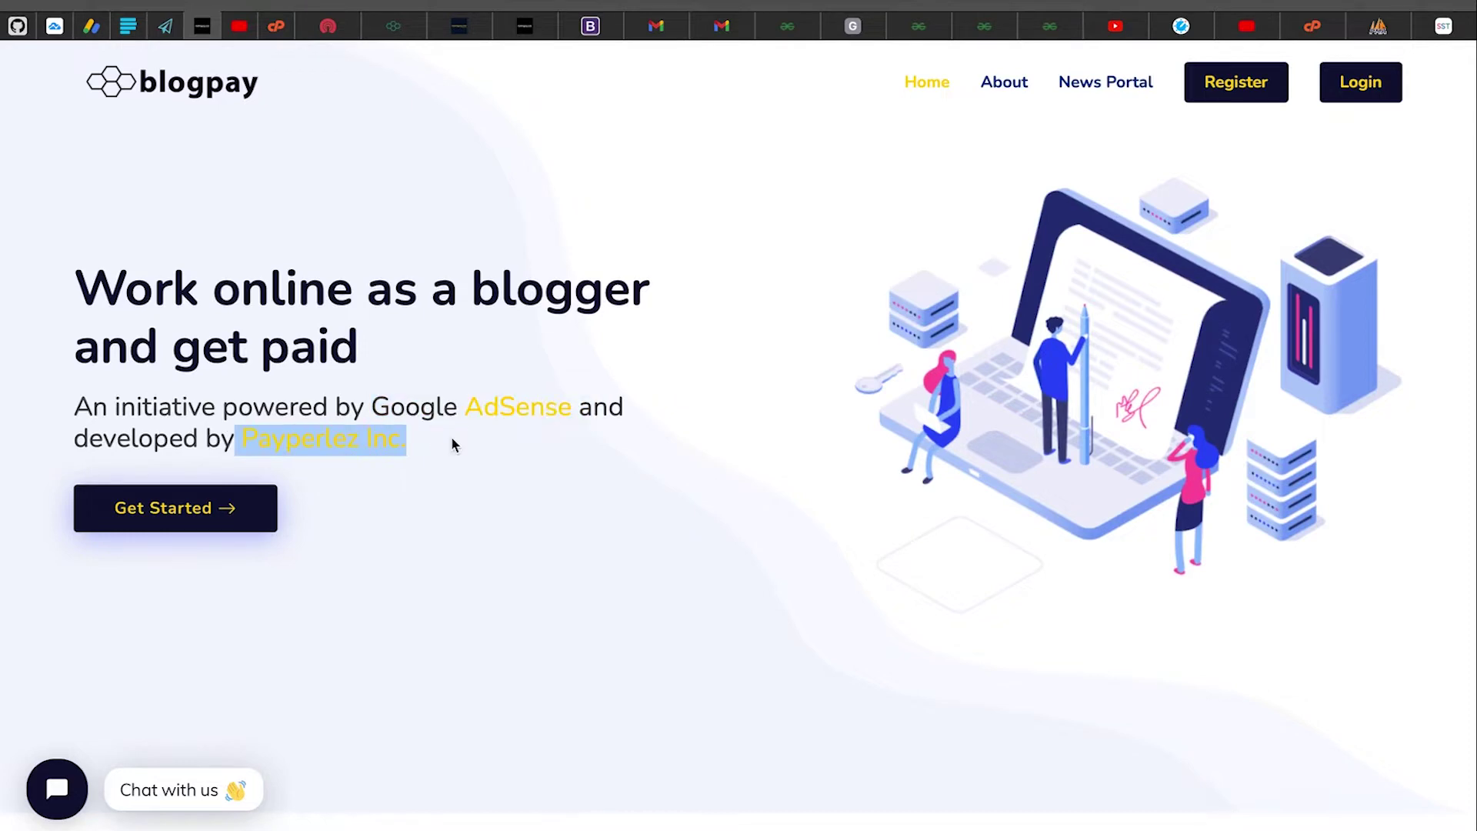
pyautogui.scroll(-7, 451, 436)
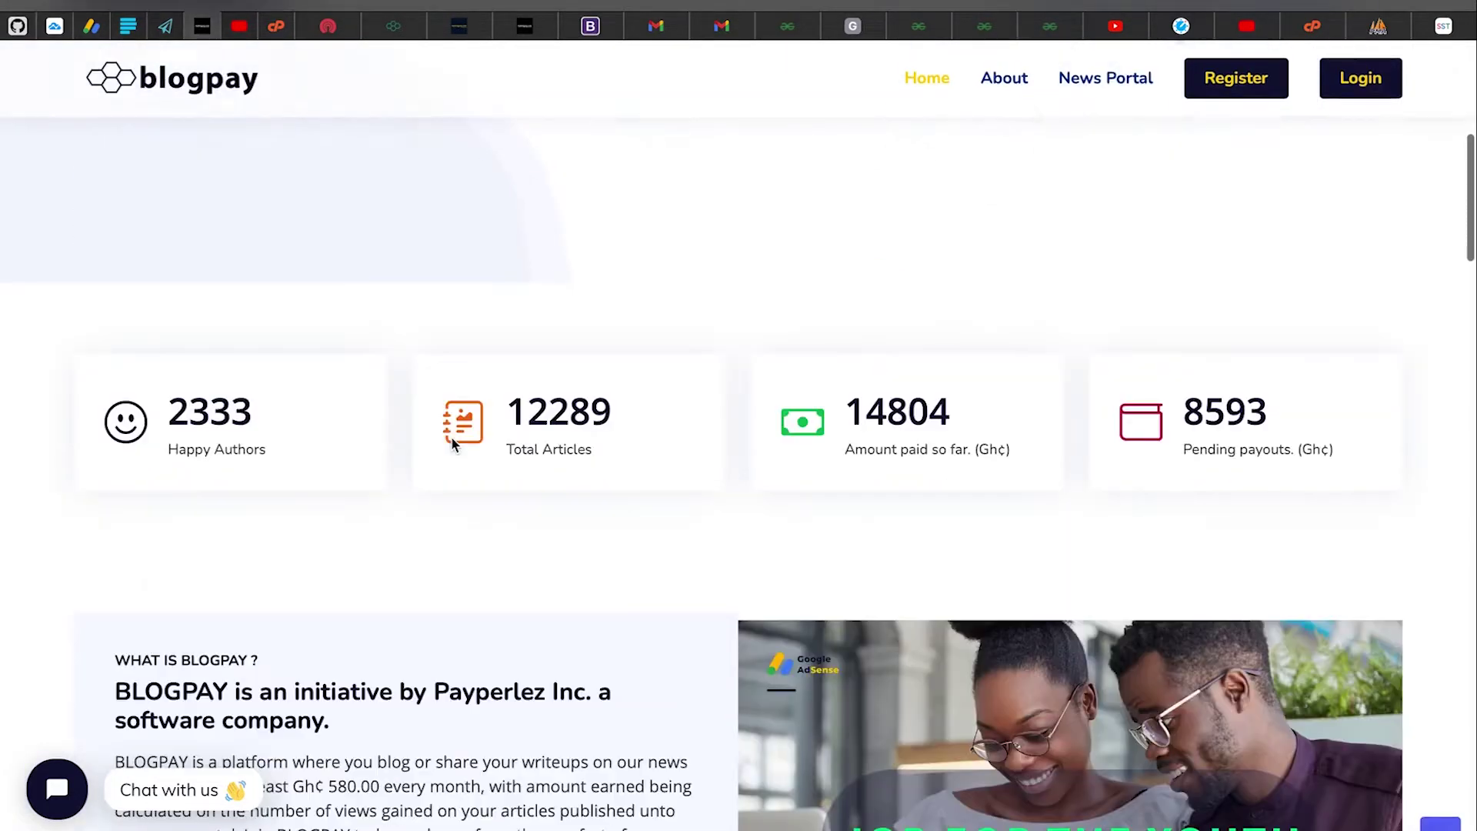
pyautogui.scroll(-1, 451, 436)
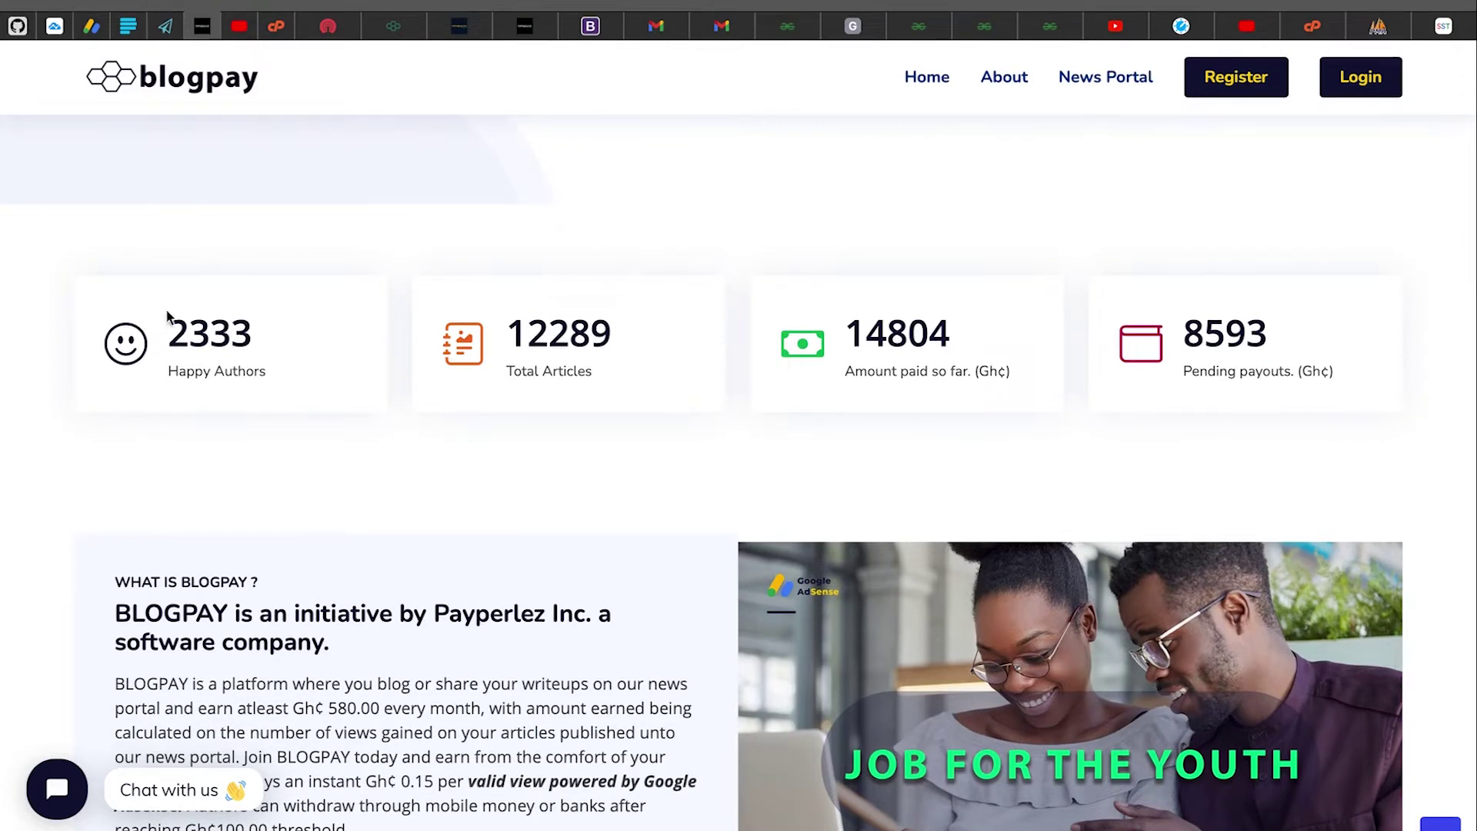
pyautogui.moveTo(163, 332); pyautogui.dragTo(283, 335)
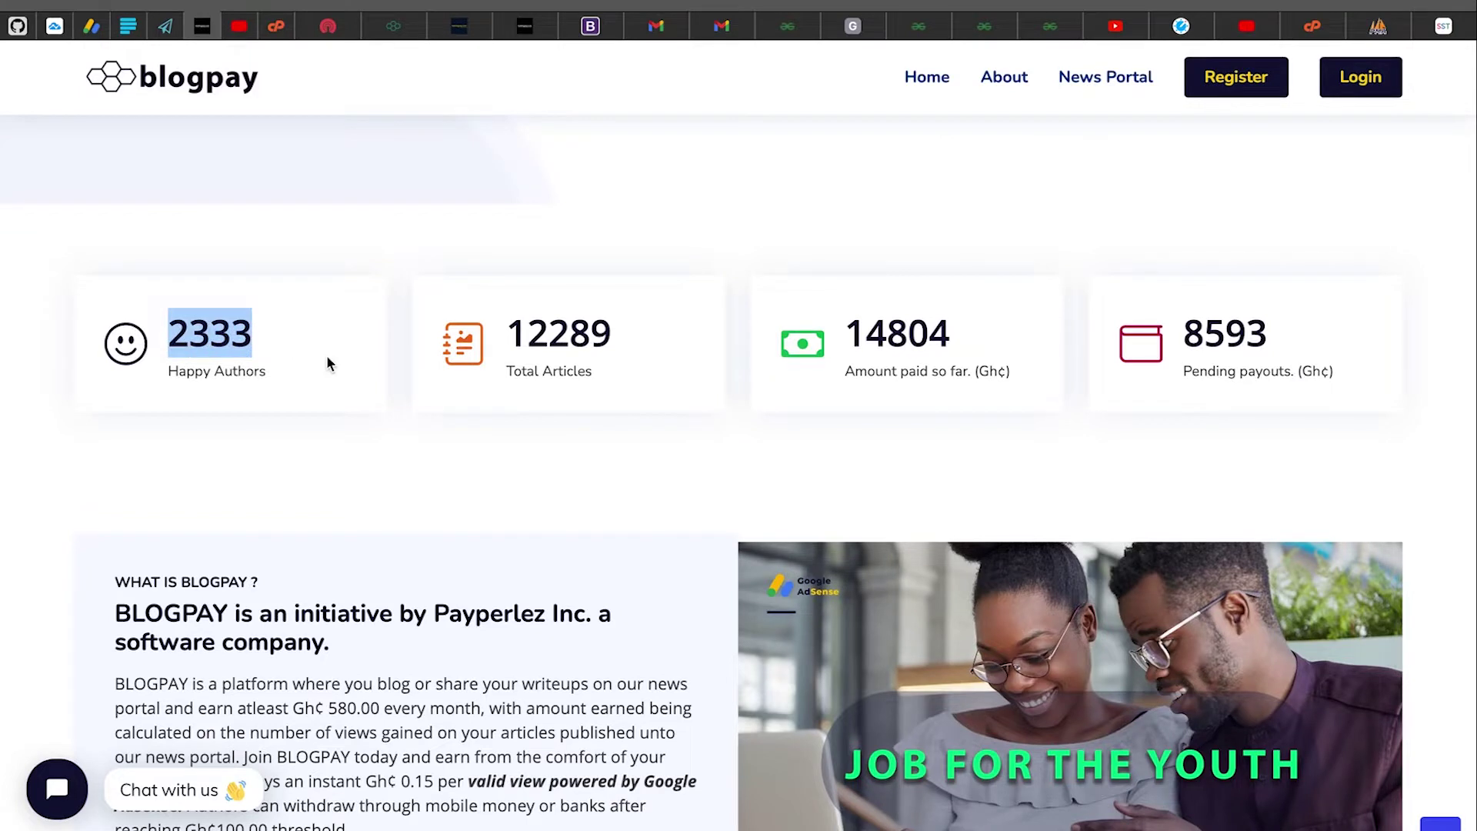
pyautogui.scroll(-1, 327, 359)
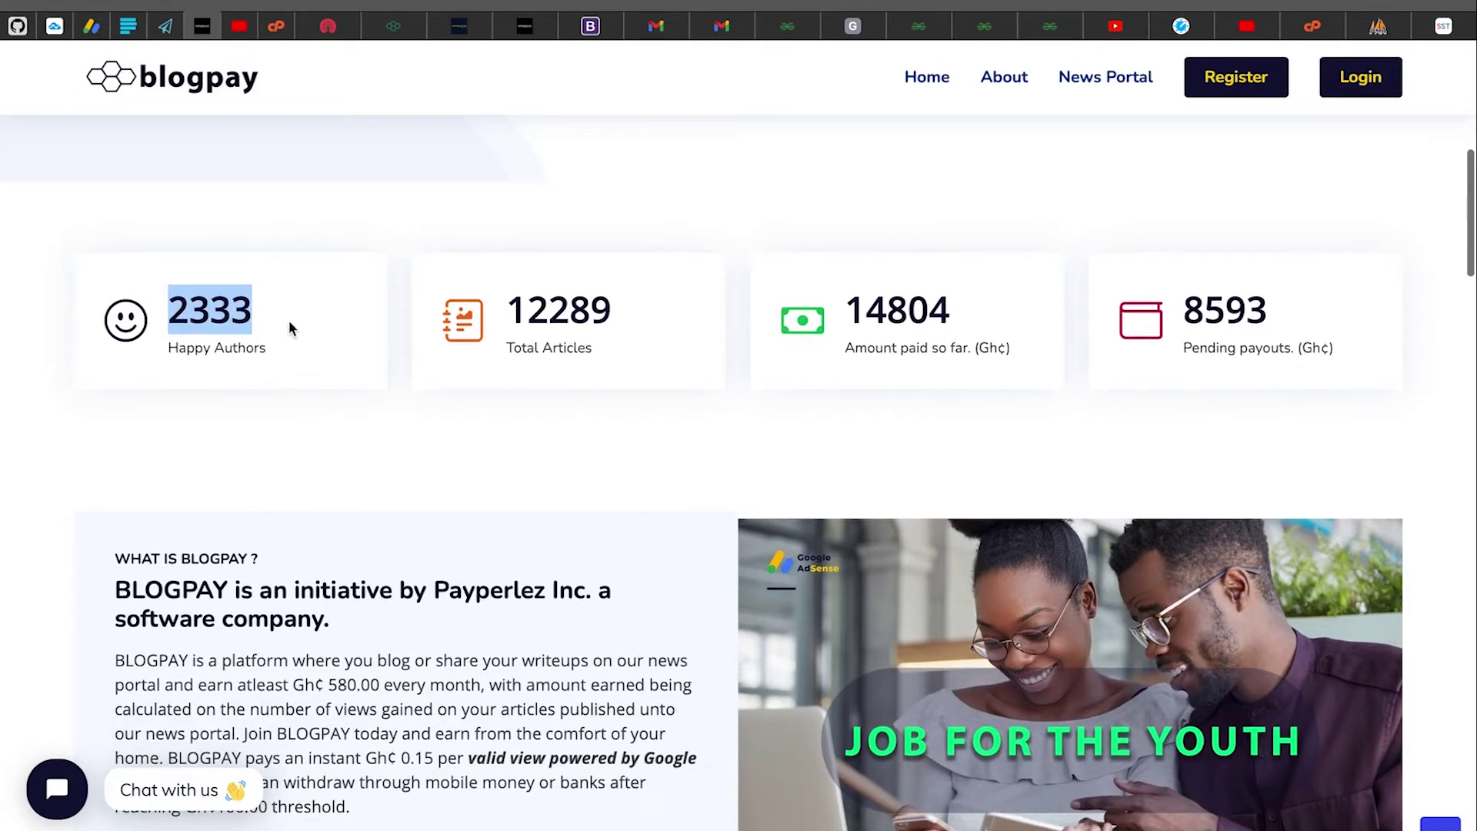
pyautogui.click(289, 327)
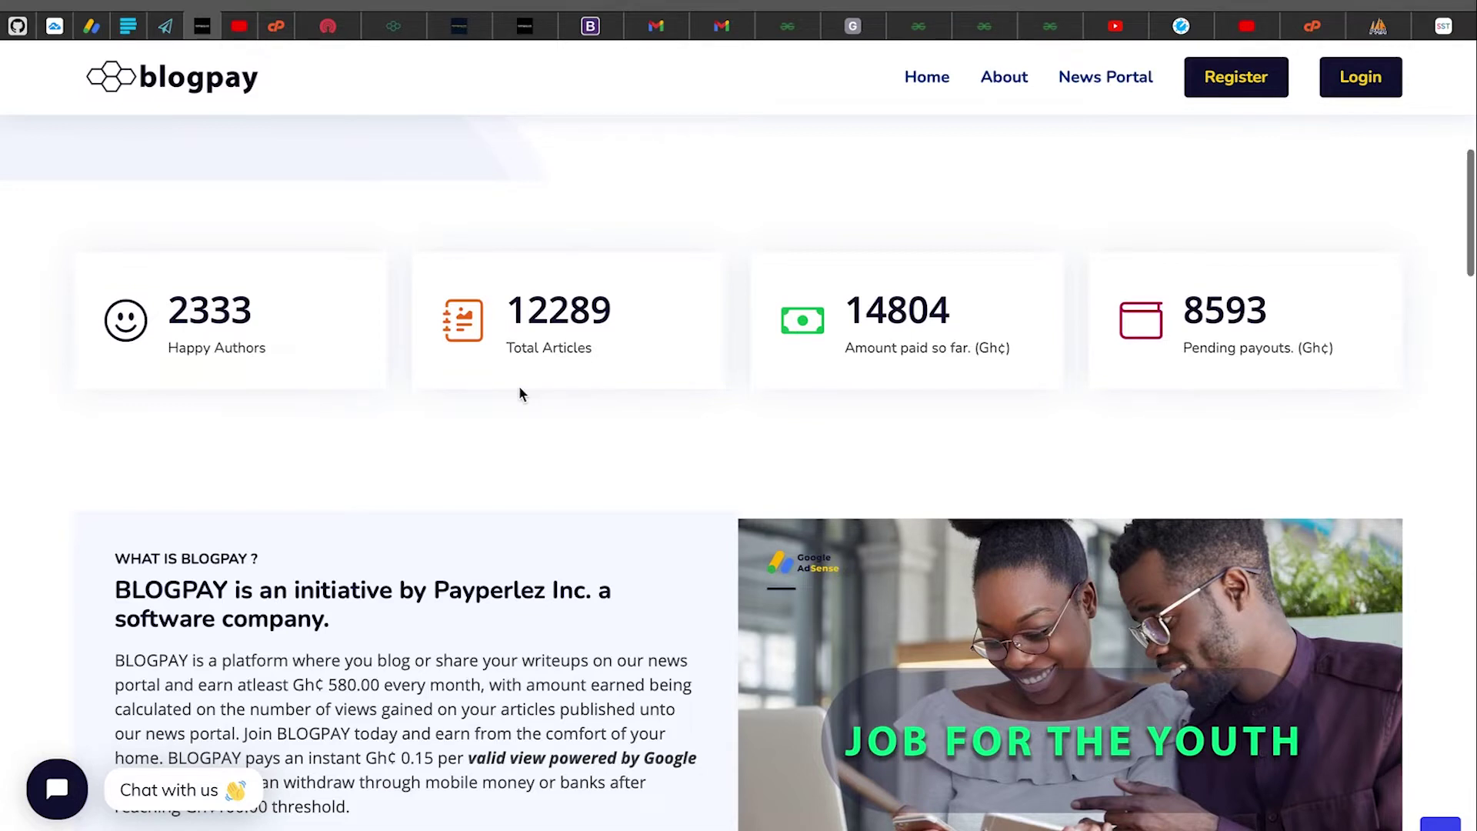
pyautogui.moveTo(500, 315); pyautogui.dragTo(633, 311)
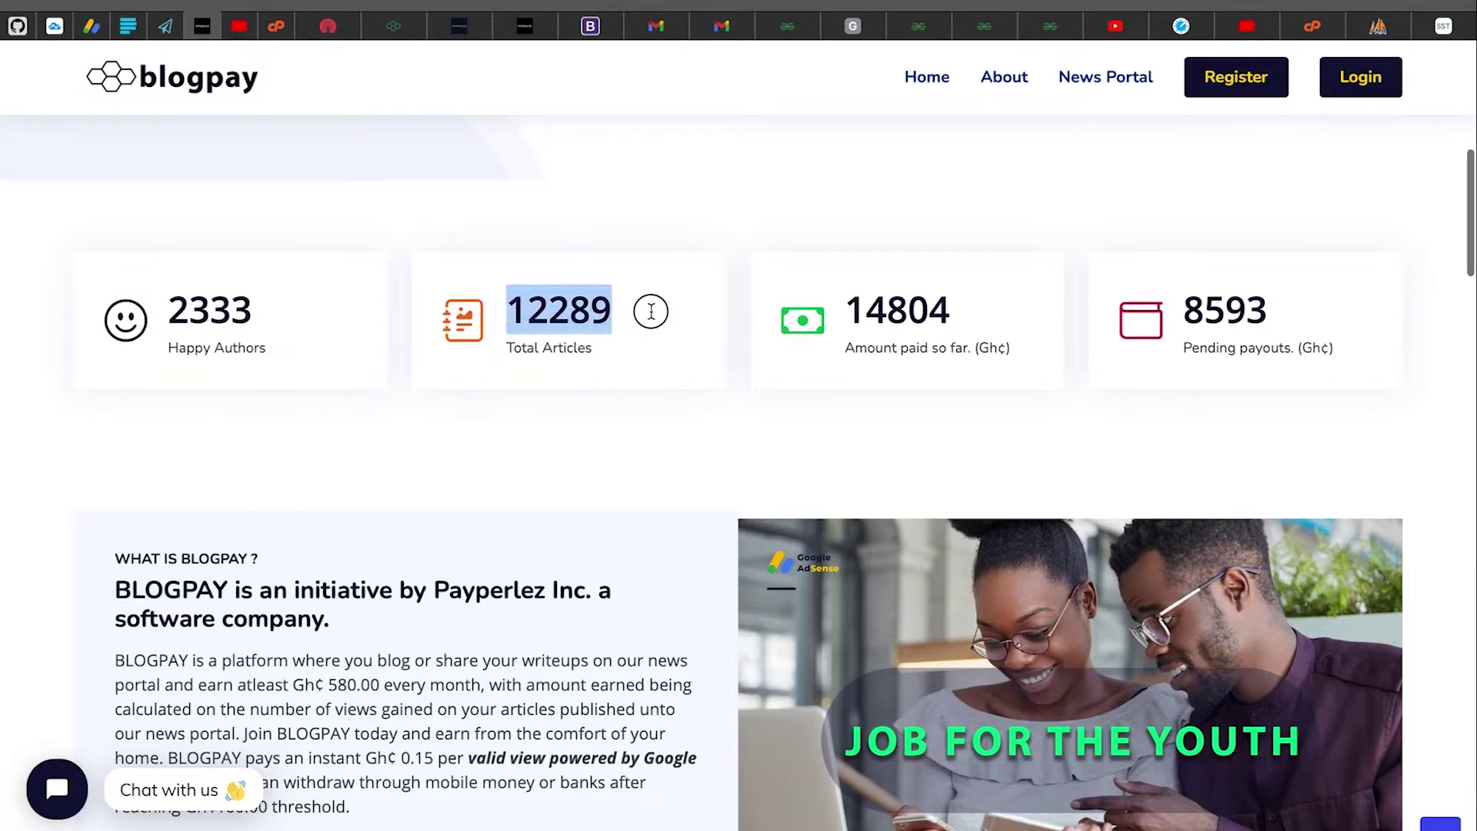
pyautogui.moveTo(508, 348); pyautogui.dragTo(611, 351)
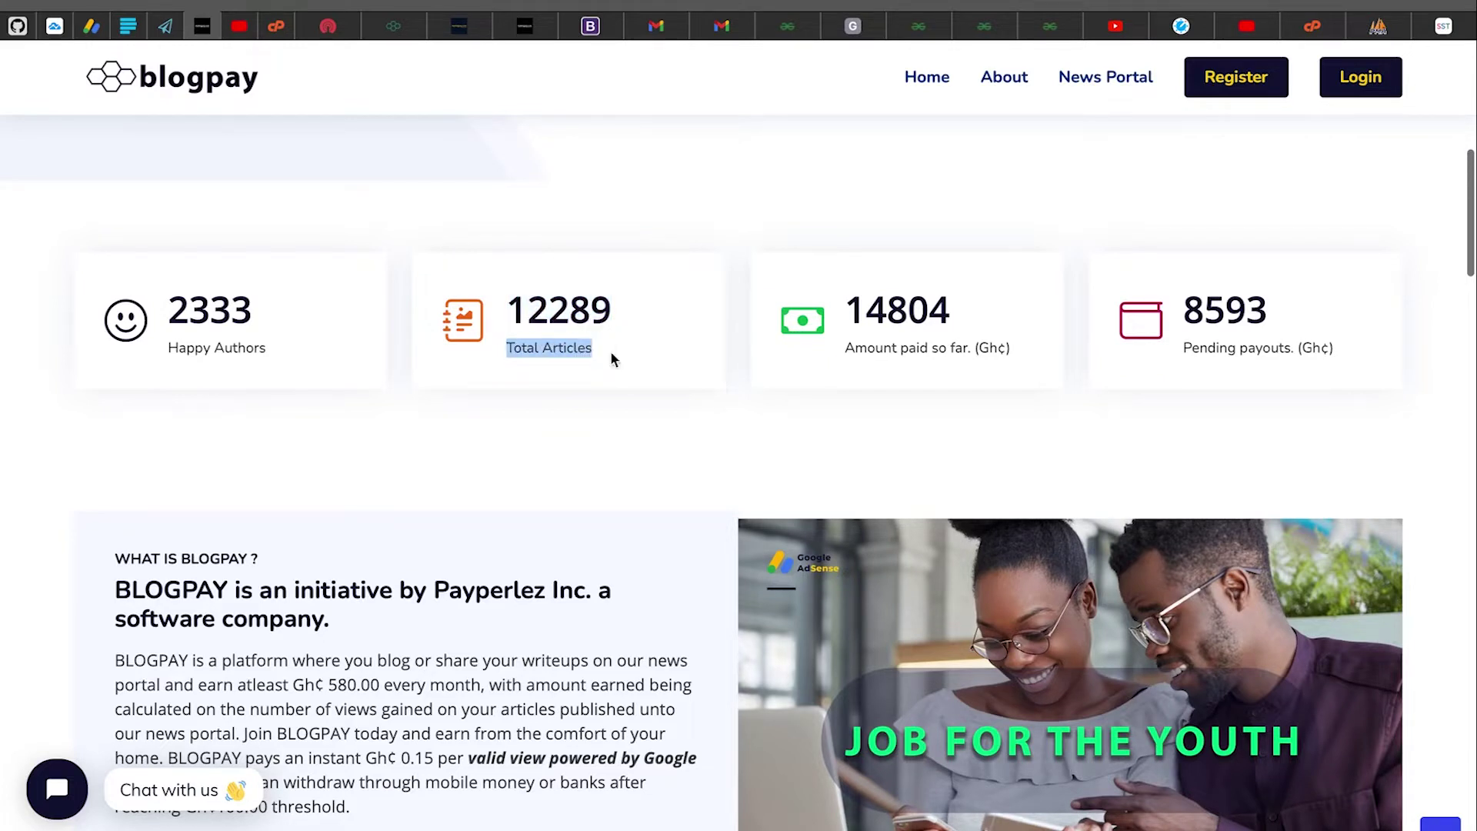
pyautogui.click(611, 351)
pyautogui.moveTo(838, 289); pyautogui.dragTo(1029, 353)
pyautogui.click(1026, 354)
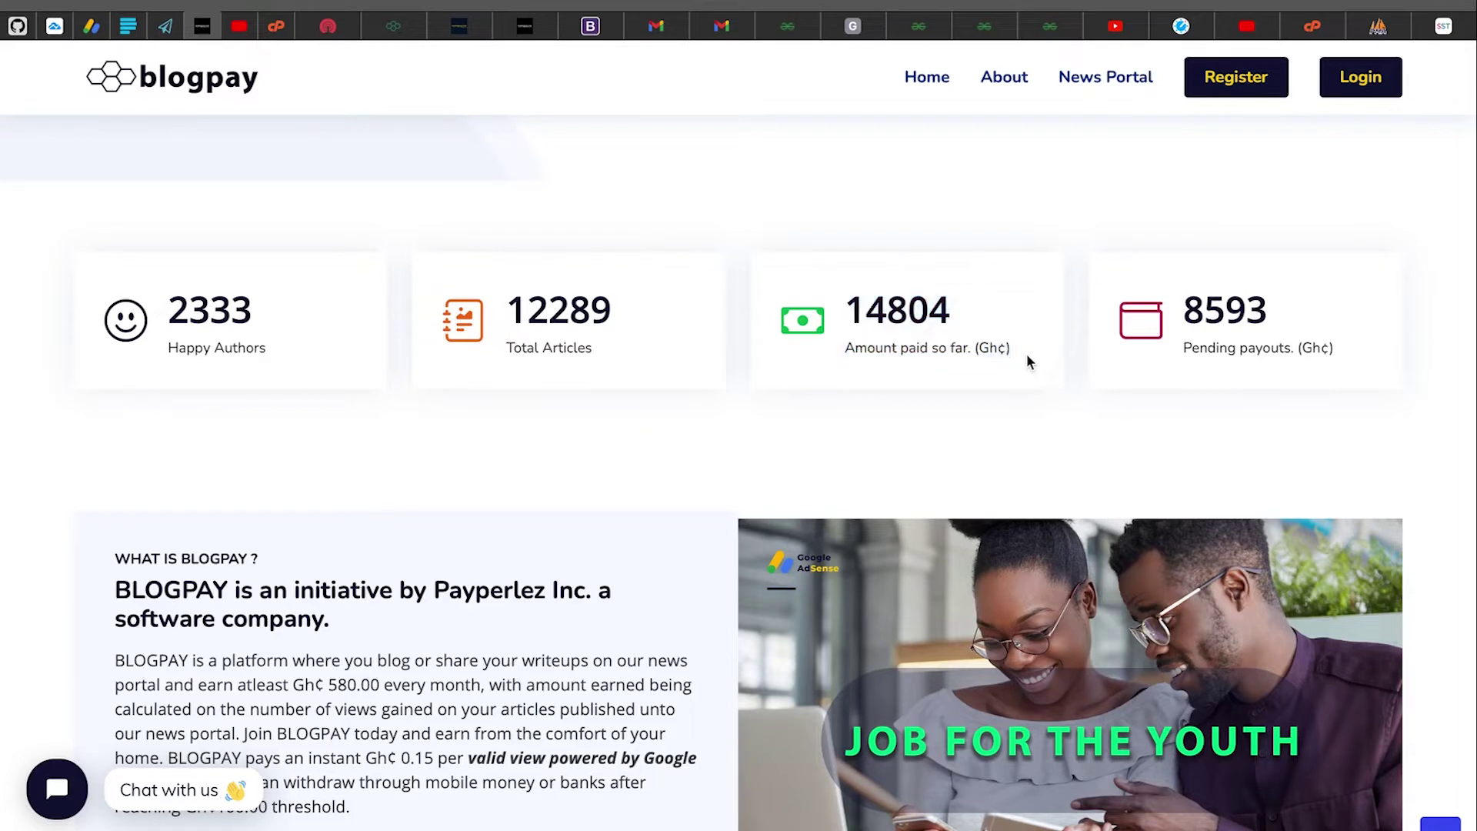
pyautogui.moveTo(846, 307); pyautogui.dragTo(985, 317)
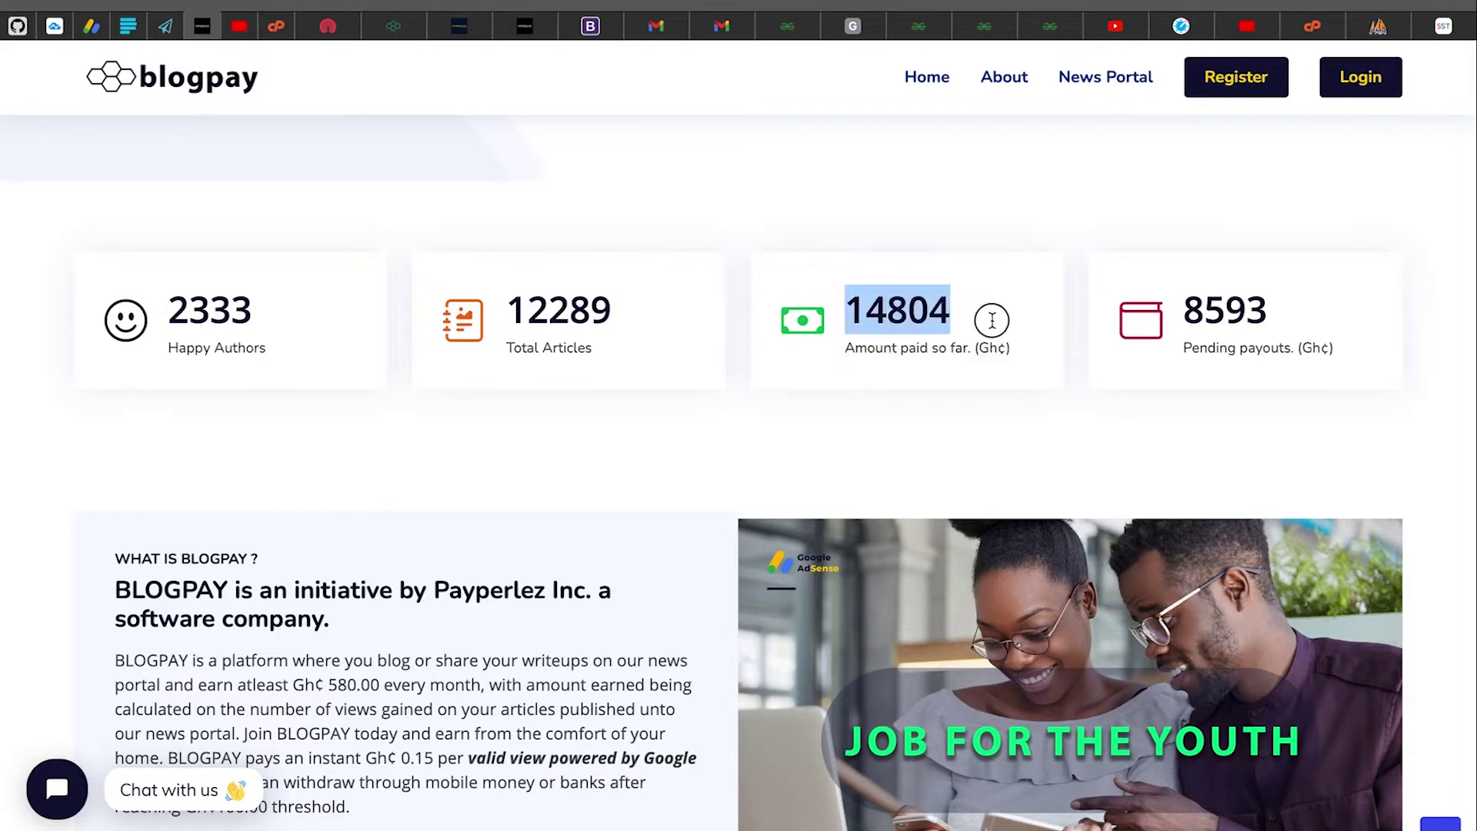
pyautogui.click(1005, 380)
pyautogui.moveTo(1171, 360); pyautogui.dragTo(1175, 348)
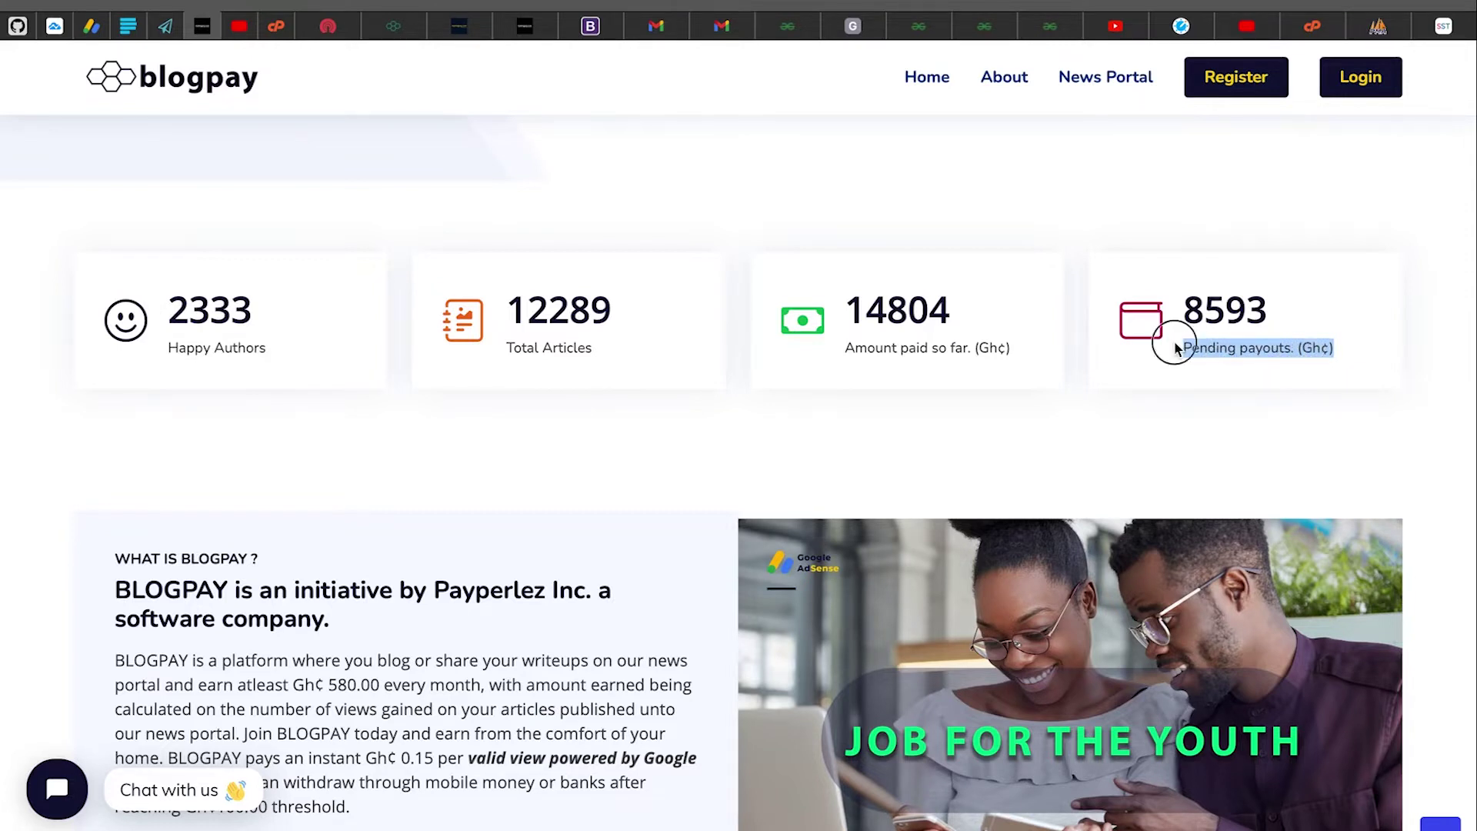
pyautogui.click(1175, 344)
pyautogui.click(1182, 310)
pyautogui.moveTo(1183, 311); pyautogui.dragTo(1283, 306)
pyautogui.click(594, 517)
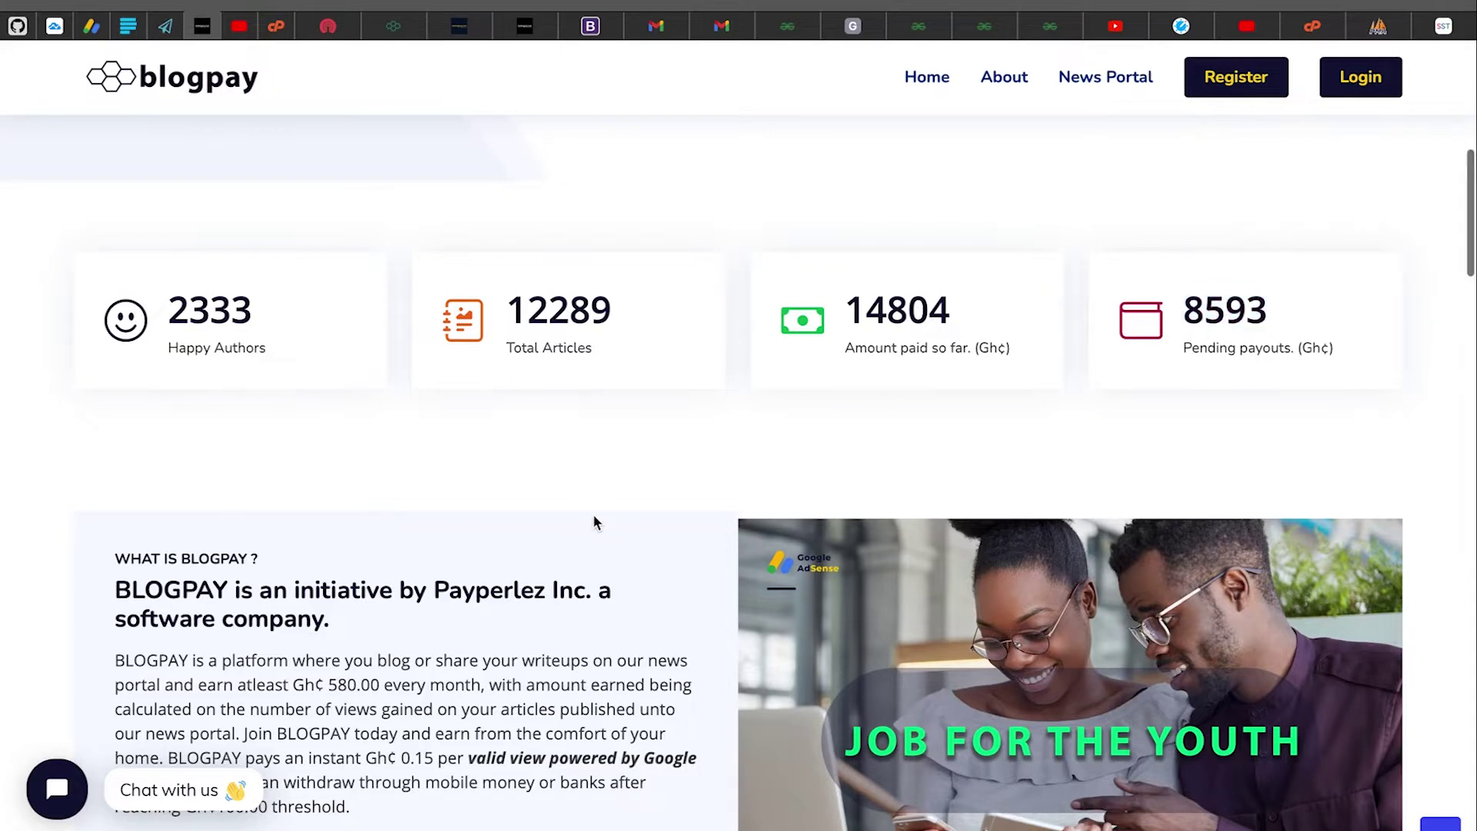
pyautogui.scroll(-5, 593, 517)
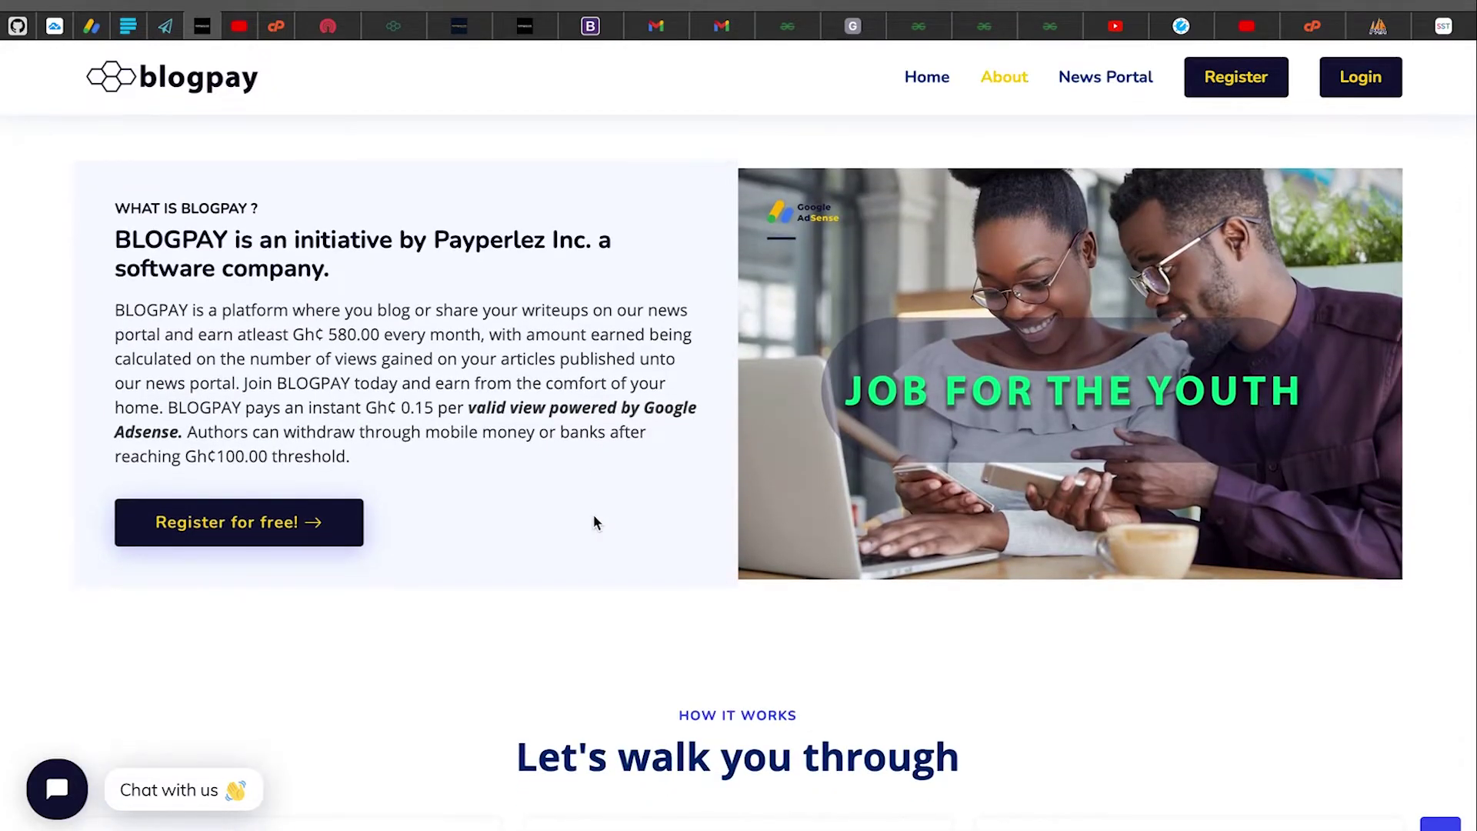
# Highlight, then clear, the What is Blogpay text and its Gh¢0.15-per-view sentence
pyautogui.scroll(-1, 594, 516)
pyautogui.moveTo(117, 166); pyautogui.dragTo(478, 439)
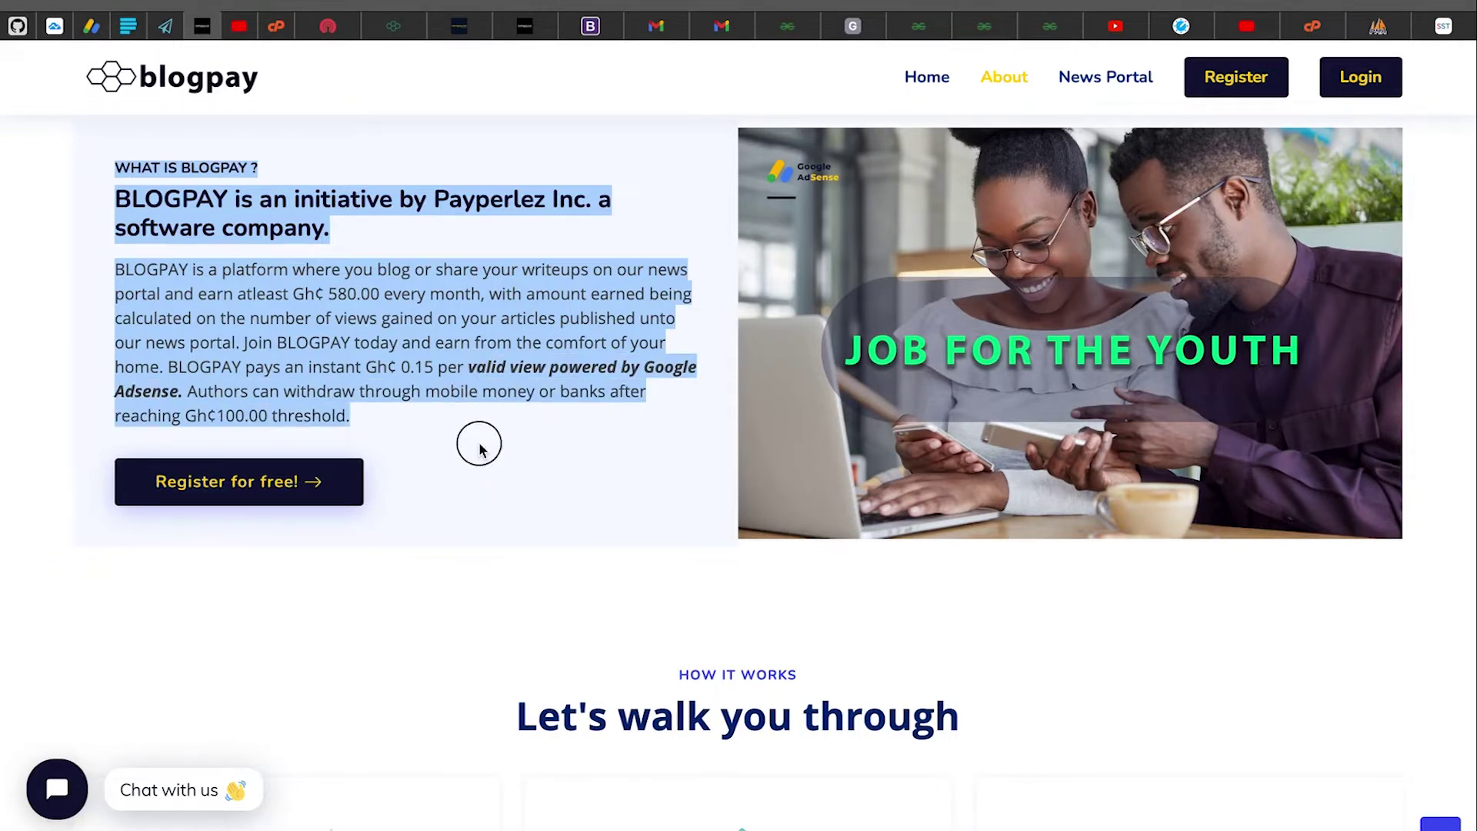
pyautogui.click(473, 419)
pyautogui.moveTo(167, 367); pyautogui.dragTo(606, 393)
pyautogui.click(551, 380)
# Highlight and clear the word 'banks' and the Gh¢100.00 withdrawal threshold
pyautogui.click(609, 397)
pyautogui.click(607, 392)
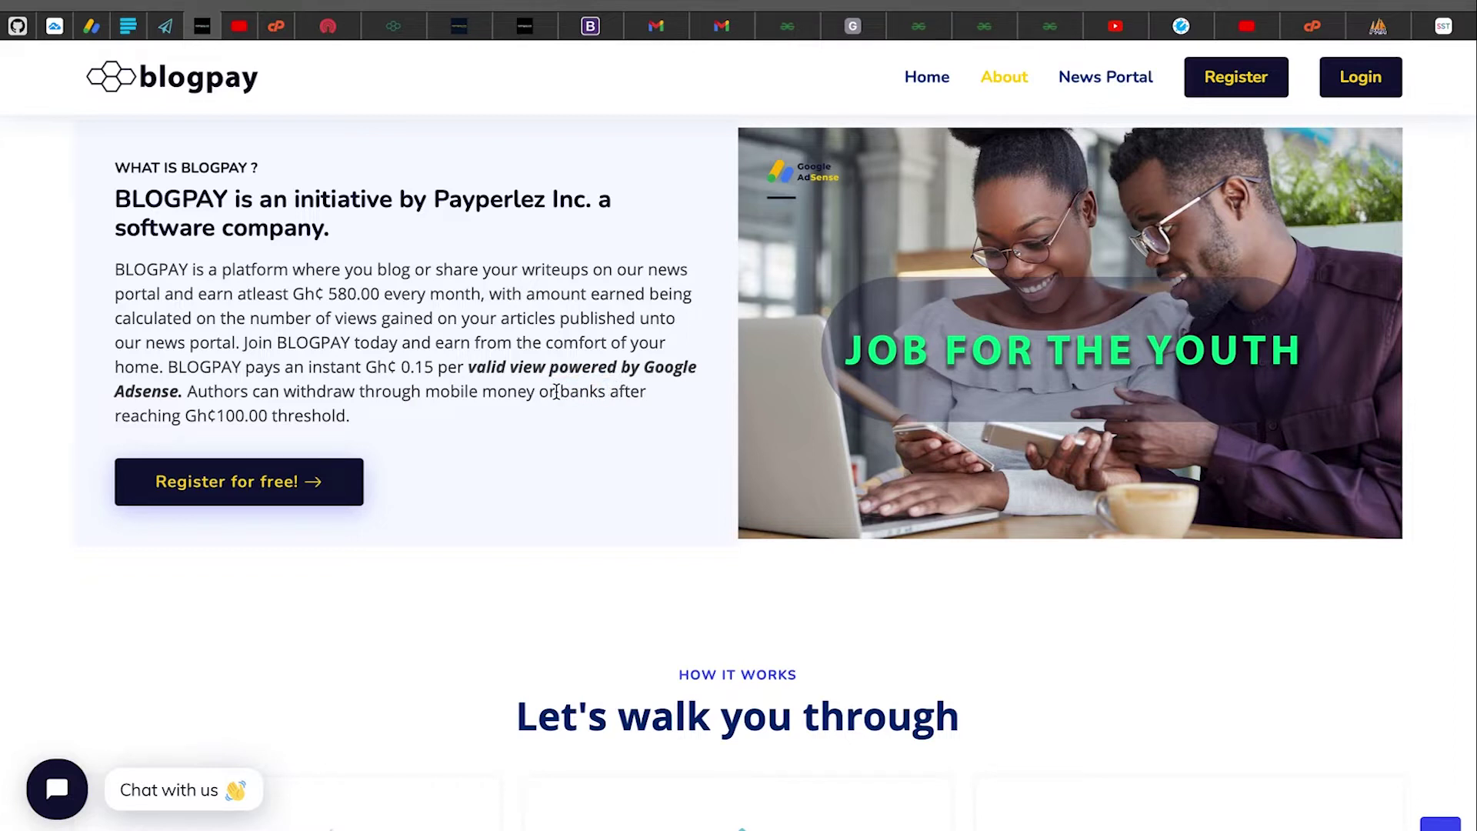
pyautogui.moveTo(559, 391); pyautogui.dragTo(607, 390)
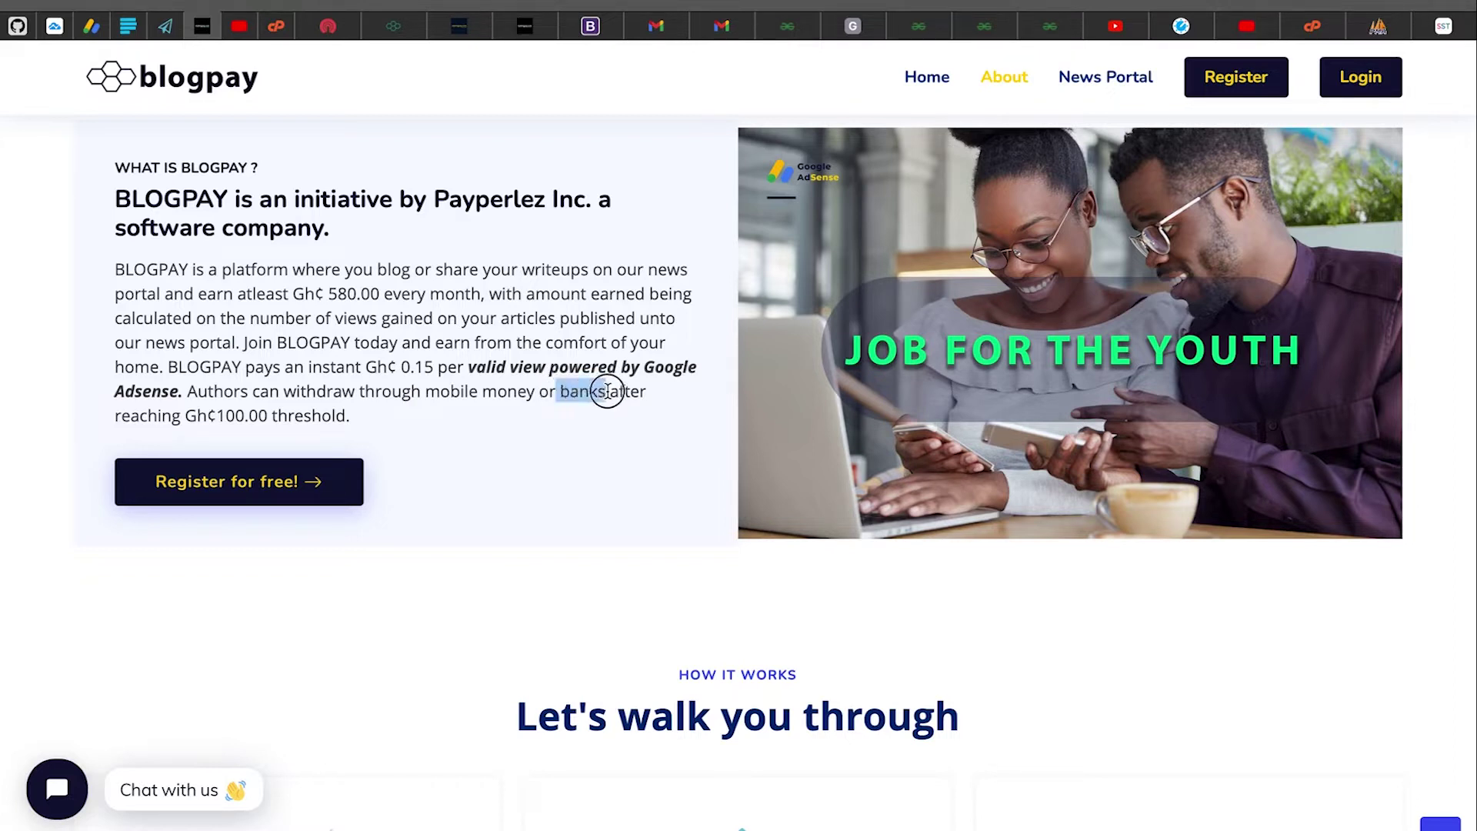
pyautogui.click(607, 389)
pyautogui.moveTo(173, 416); pyautogui.dragTo(402, 421)
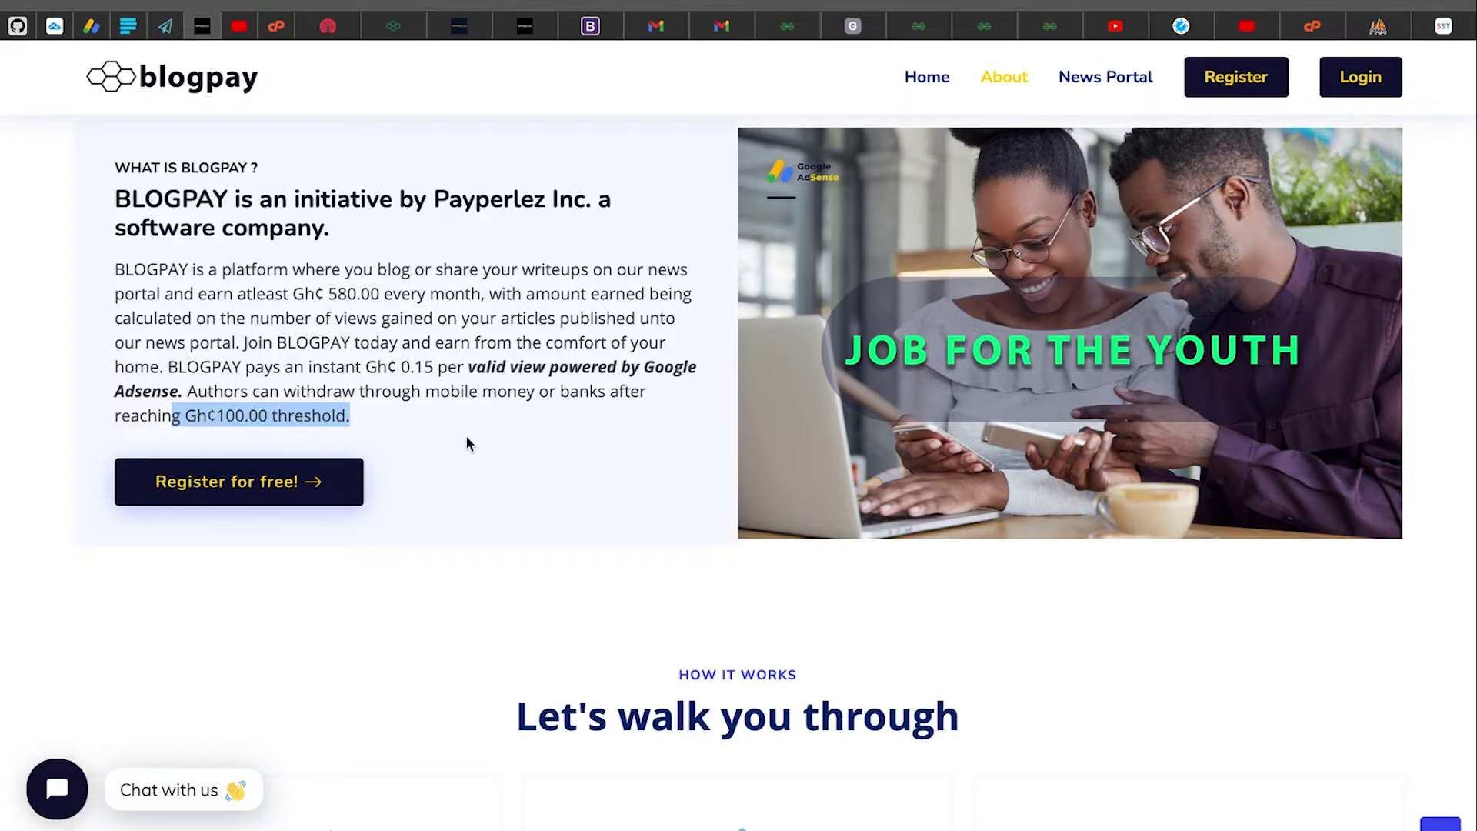
pyautogui.scroll(-1, 477, 477)
pyautogui.click(520, 404)
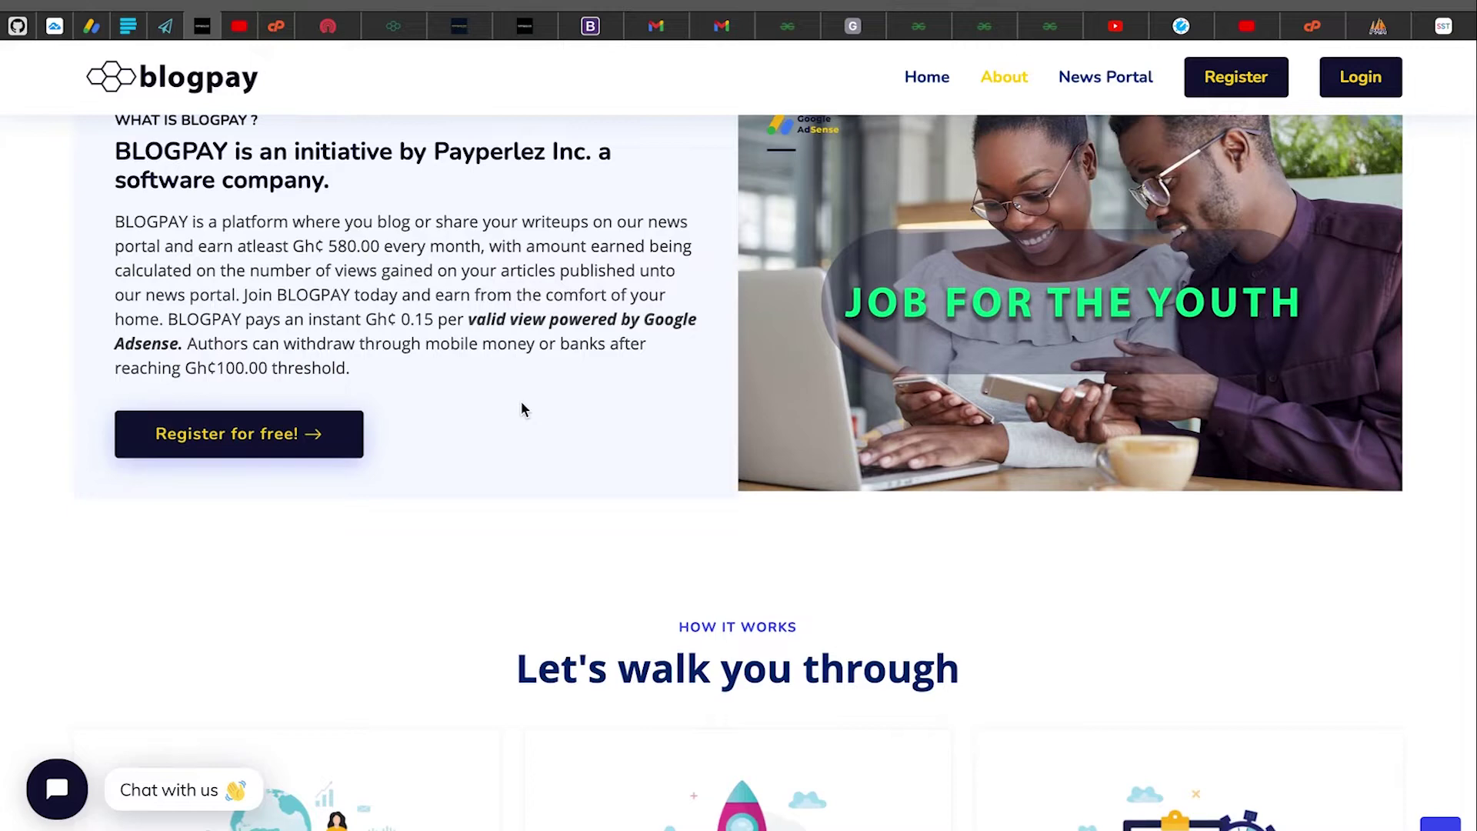
# Highlight and clear the REGISTER card heading and its login sentence
pyautogui.scroll(-6, 522, 408)
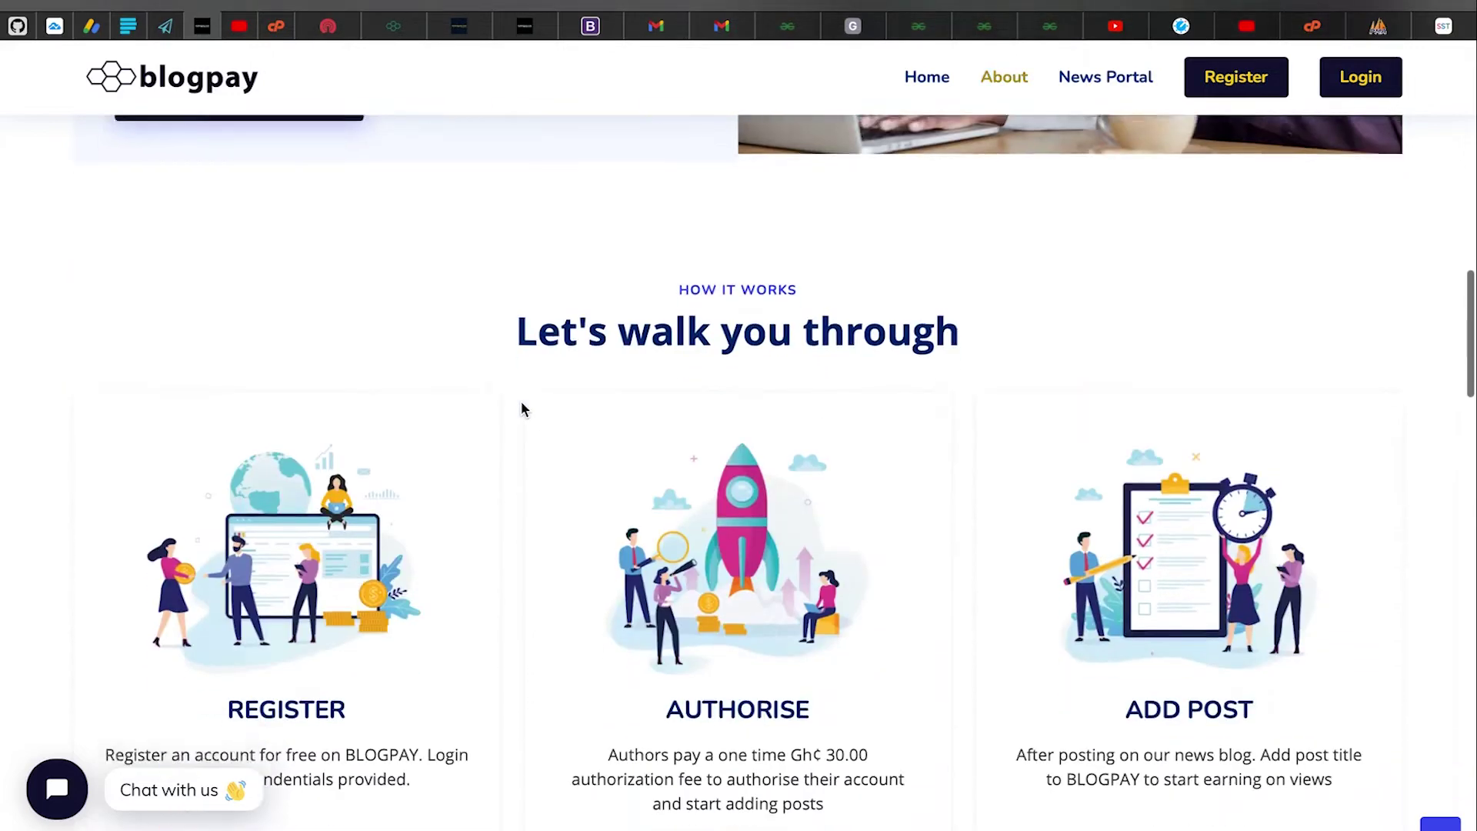
pyautogui.scroll(-1, 520, 405)
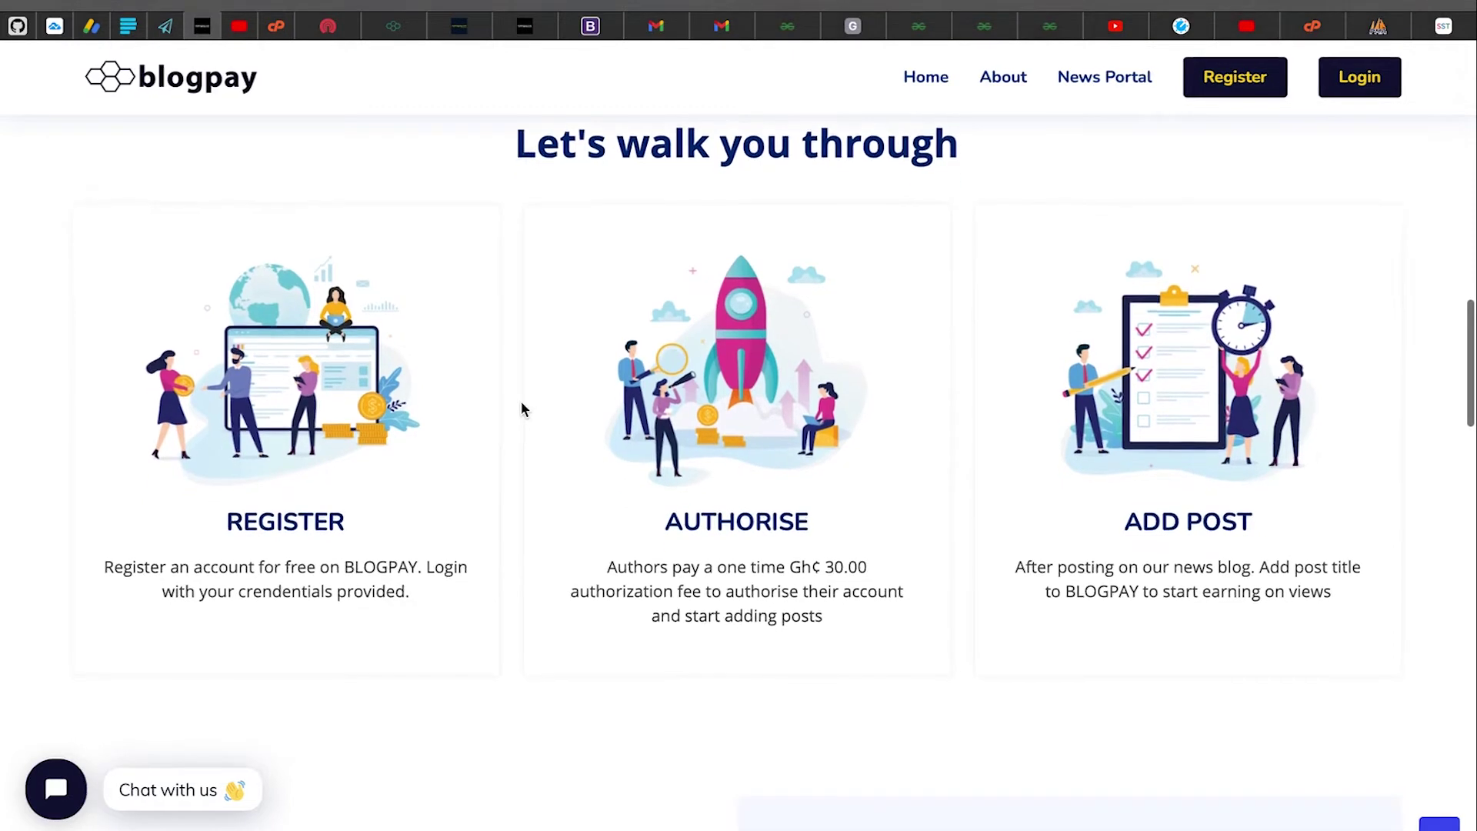
pyautogui.click(202, 516)
pyautogui.moveTo(202, 516); pyautogui.dragTo(429, 518)
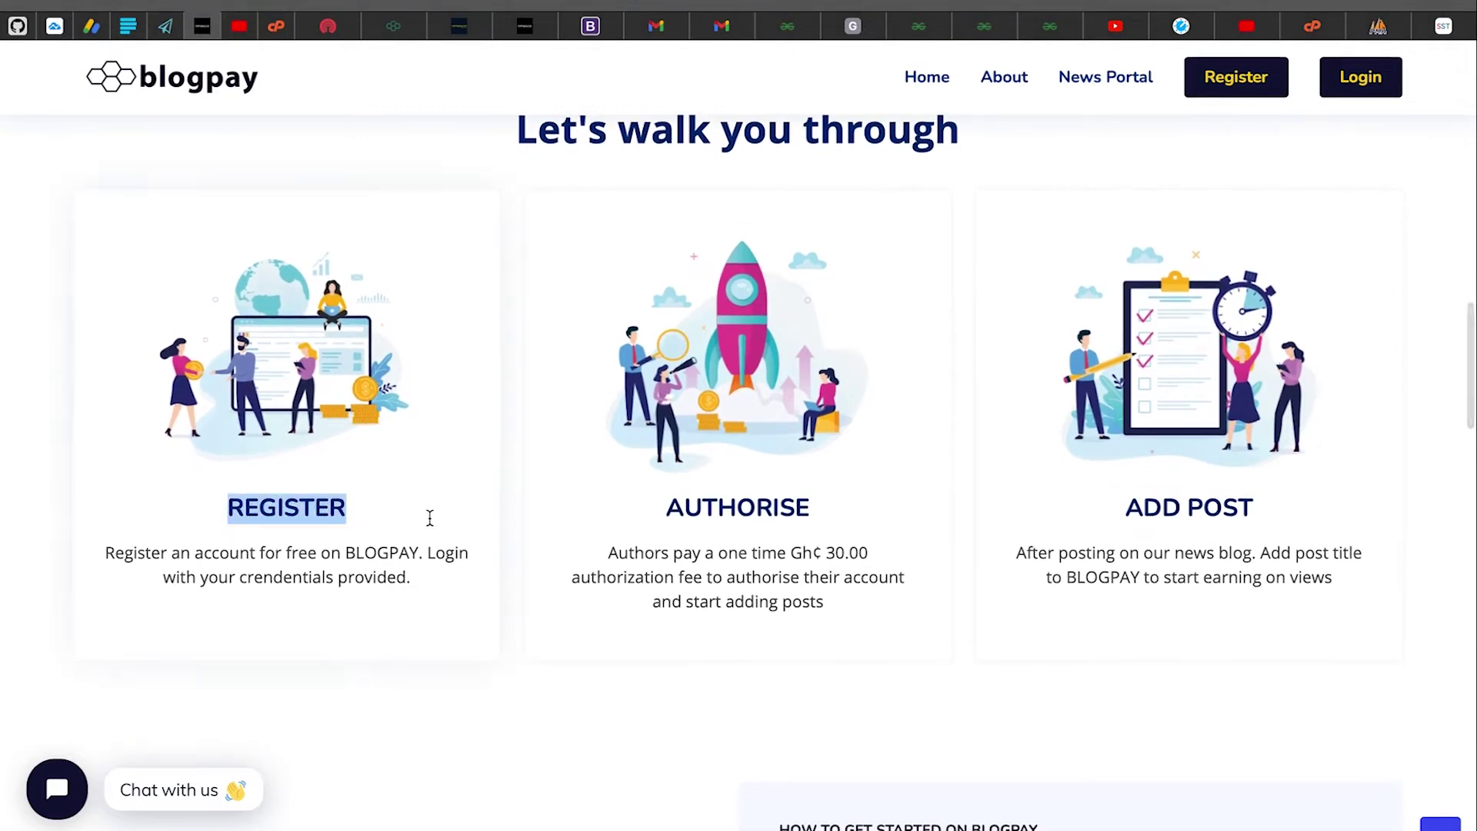
pyautogui.click(177, 564)
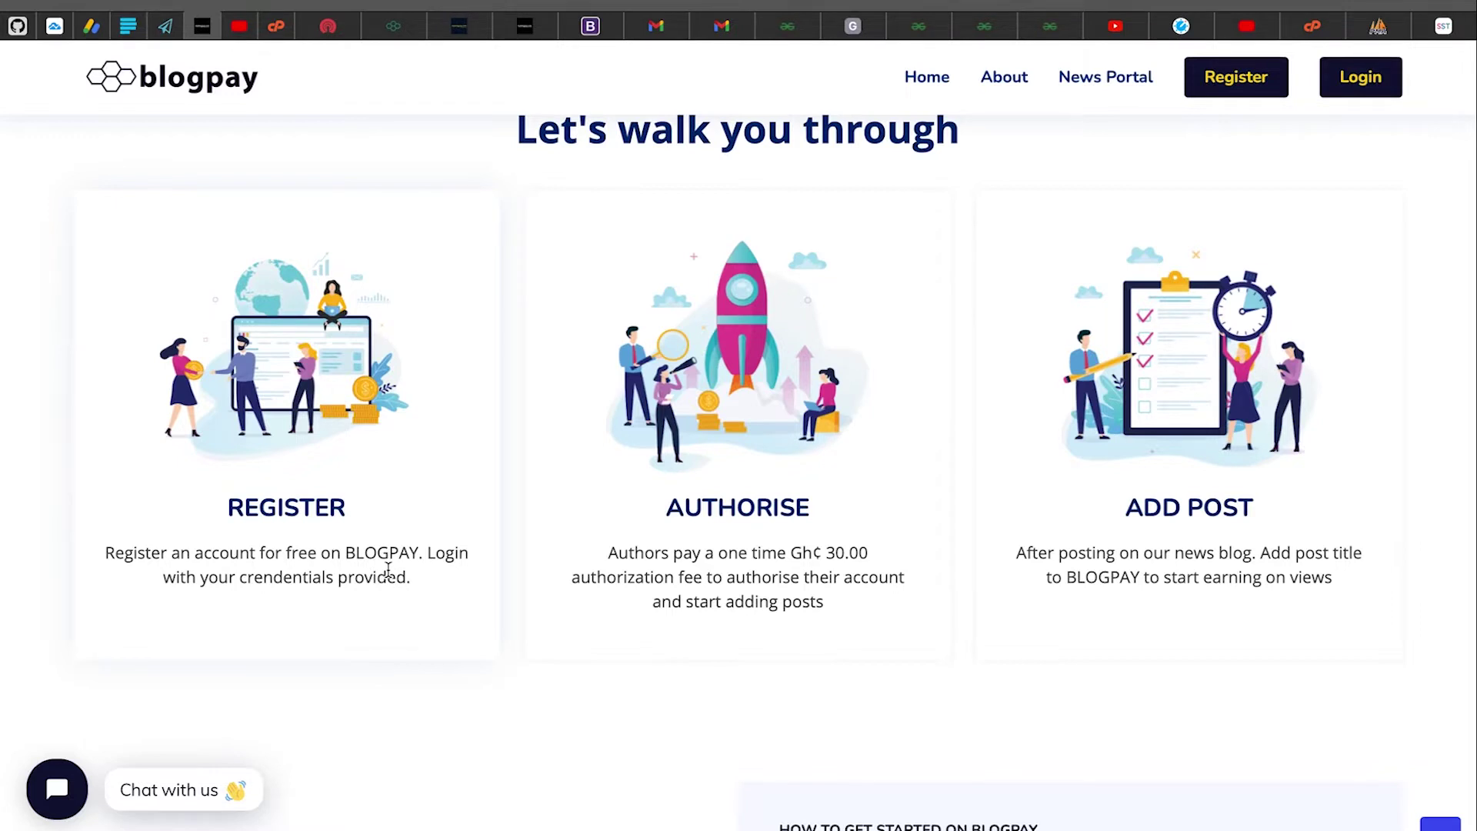
pyautogui.moveTo(426, 552); pyautogui.dragTo(462, 577)
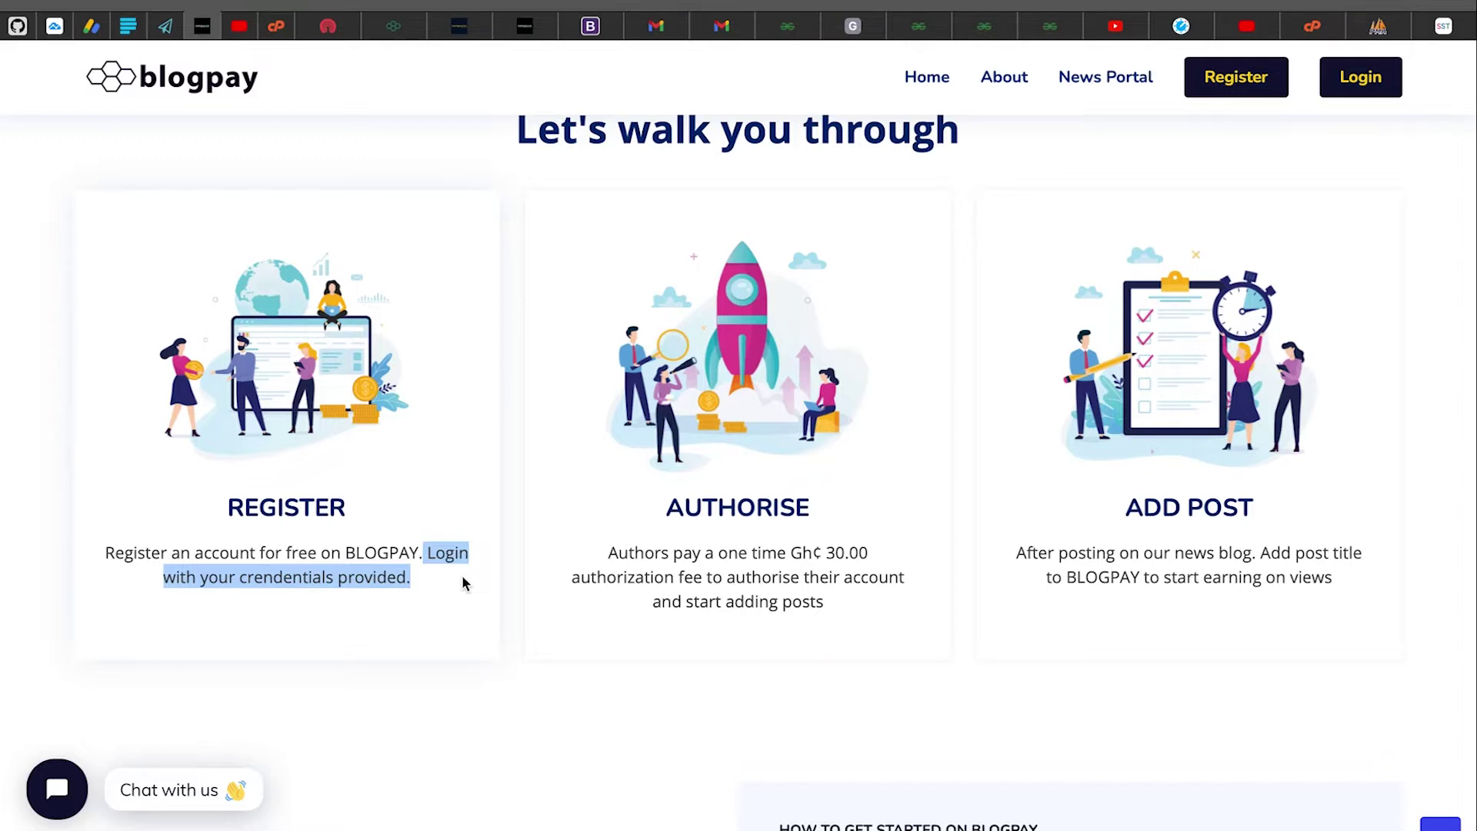
pyautogui.click(473, 591)
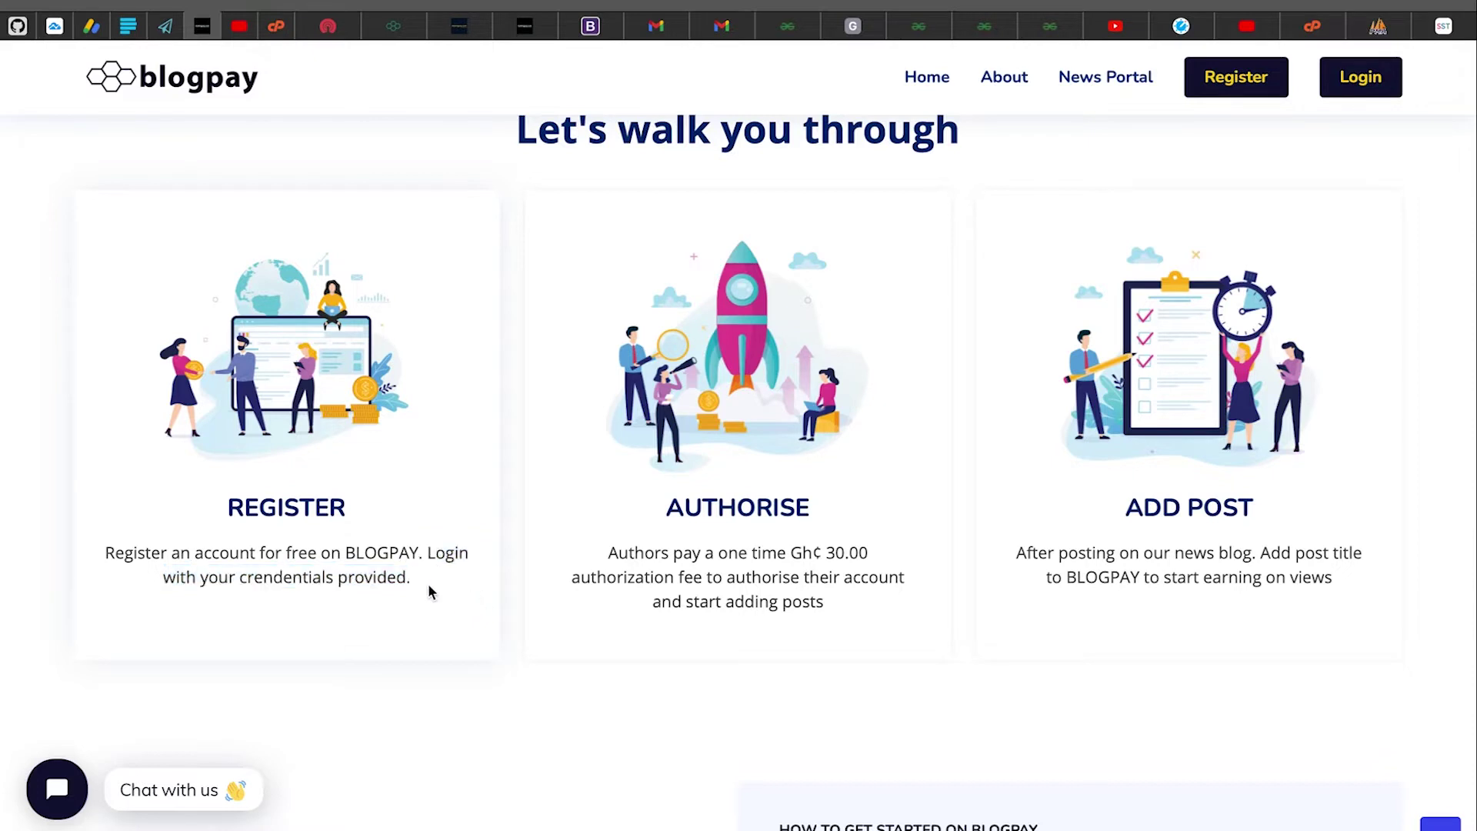
pyautogui.moveTo(428, 554); pyautogui.dragTo(445, 583)
pyautogui.click(447, 591)
pyautogui.moveTo(423, 552); pyautogui.dragTo(451, 577)
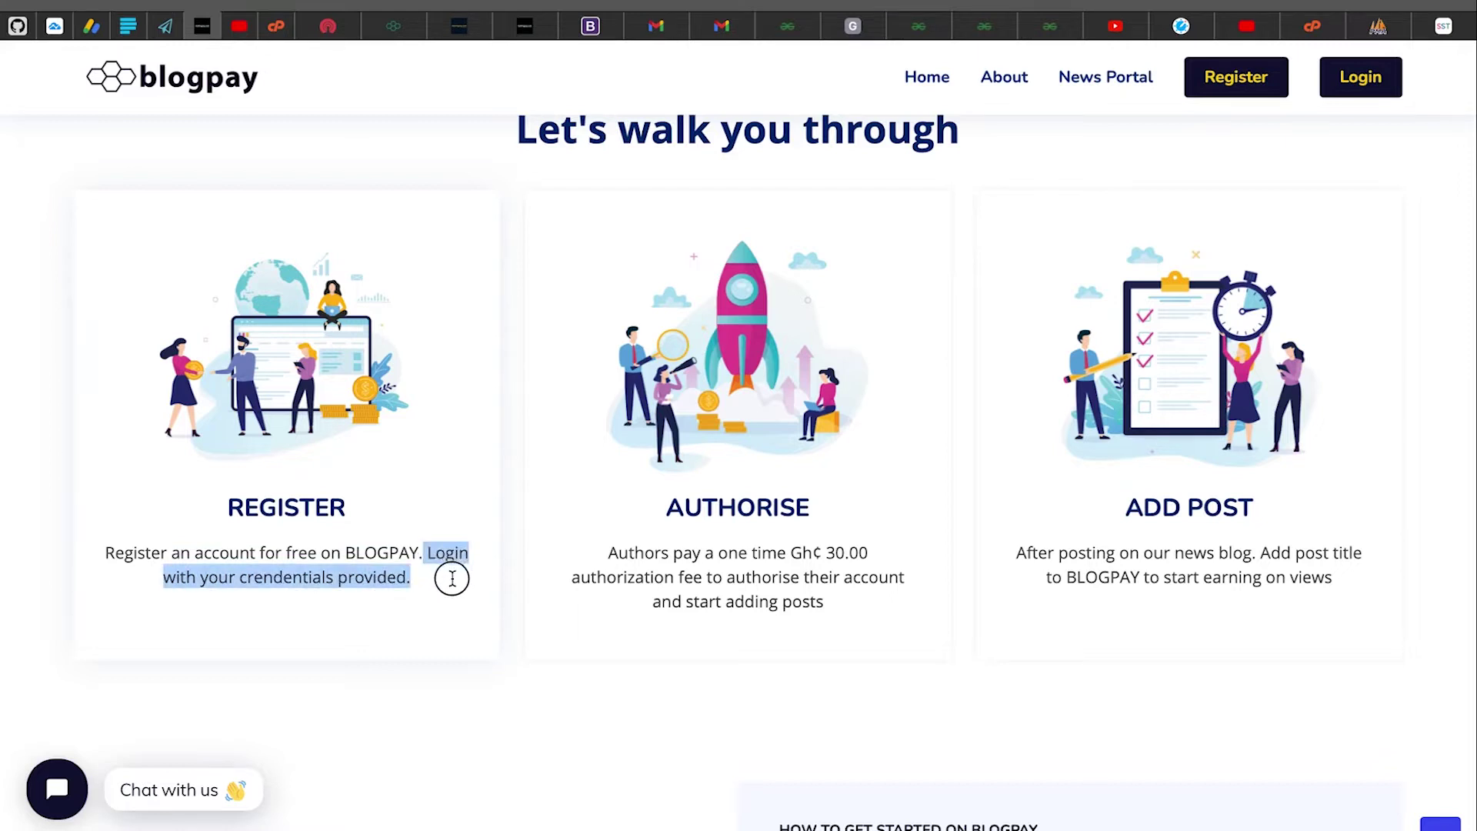
pyautogui.click(452, 578)
# Highlight and clear the AUTHORISE card description and its 30.00 fee details
pyautogui.moveTo(602, 554); pyautogui.dragTo(861, 611)
pyautogui.click(861, 613)
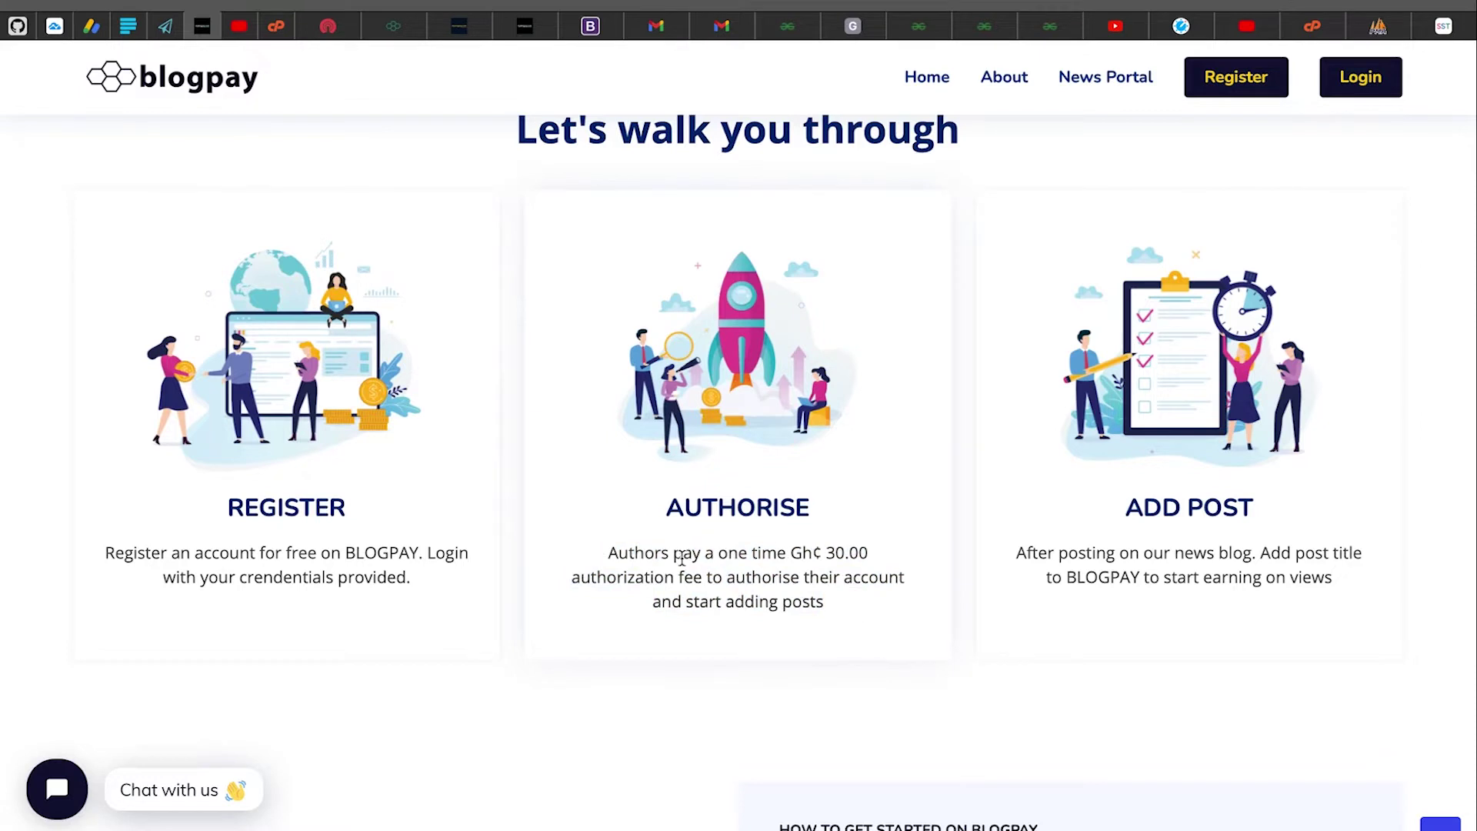
pyautogui.click(626, 552)
pyautogui.click(788, 539)
pyautogui.scroll(-2, 790, 545)
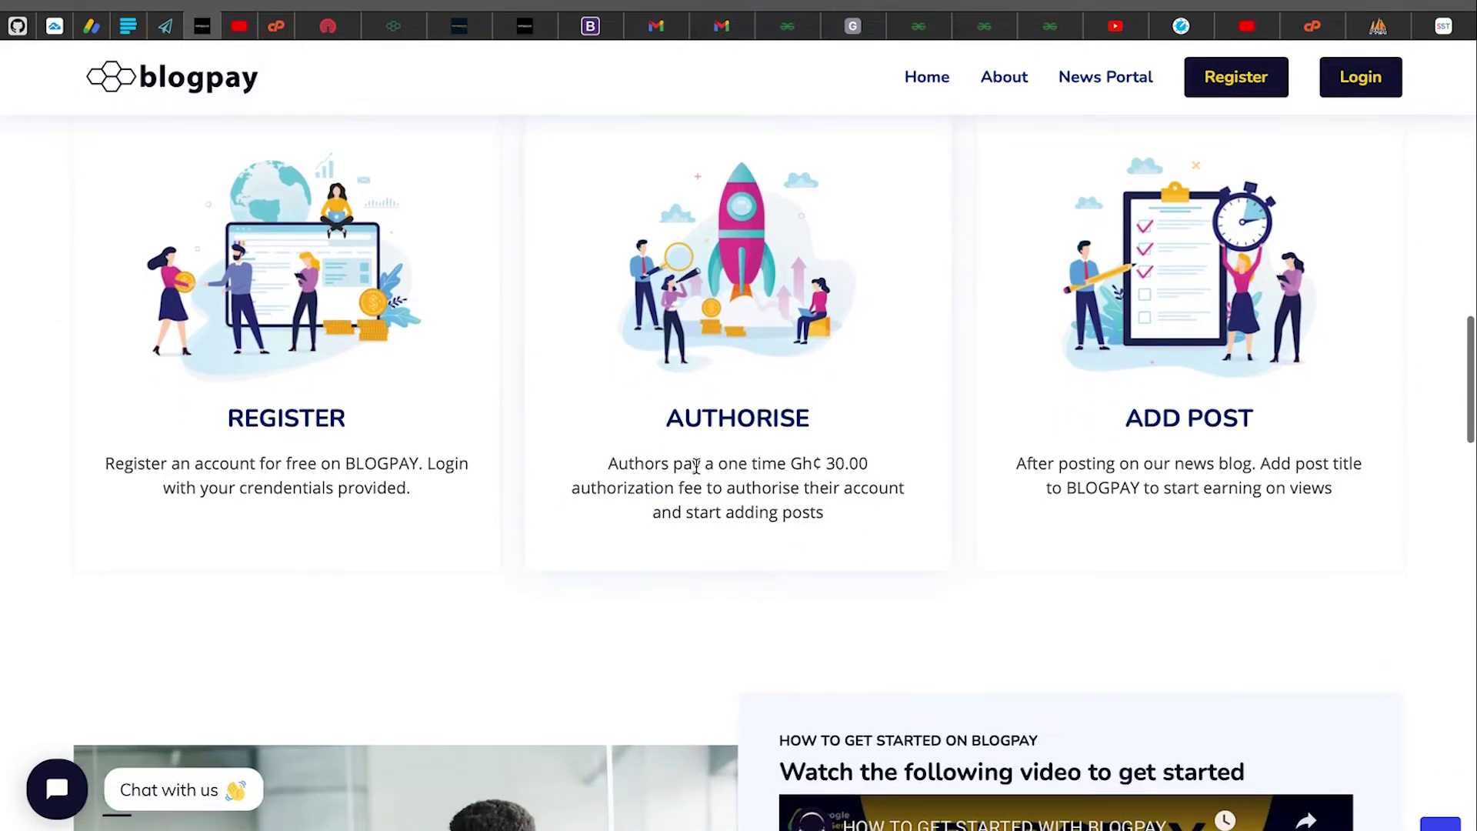
pyautogui.moveTo(814, 464); pyautogui.dragTo(798, 524)
pyautogui.click(799, 524)
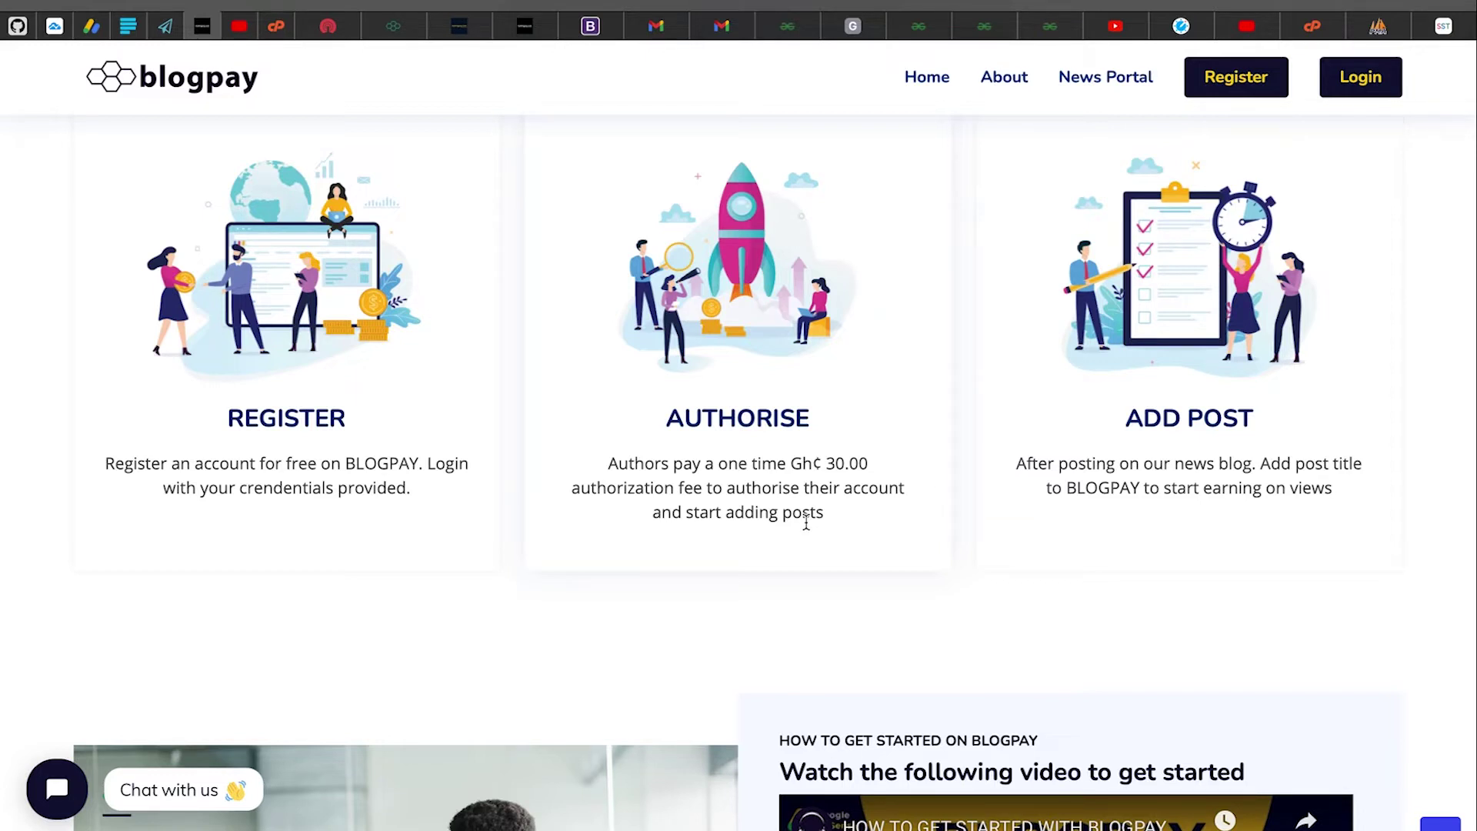
pyautogui.moveTo(825, 463); pyautogui.dragTo(848, 518)
pyautogui.click(848, 521)
# Highlight and clear the Add Post card description, then scroll toward the video
pyautogui.scroll(-2, 848, 520)
pyautogui.moveTo(1125, 358); pyautogui.dragTo(1311, 461)
pyautogui.click(1311, 462)
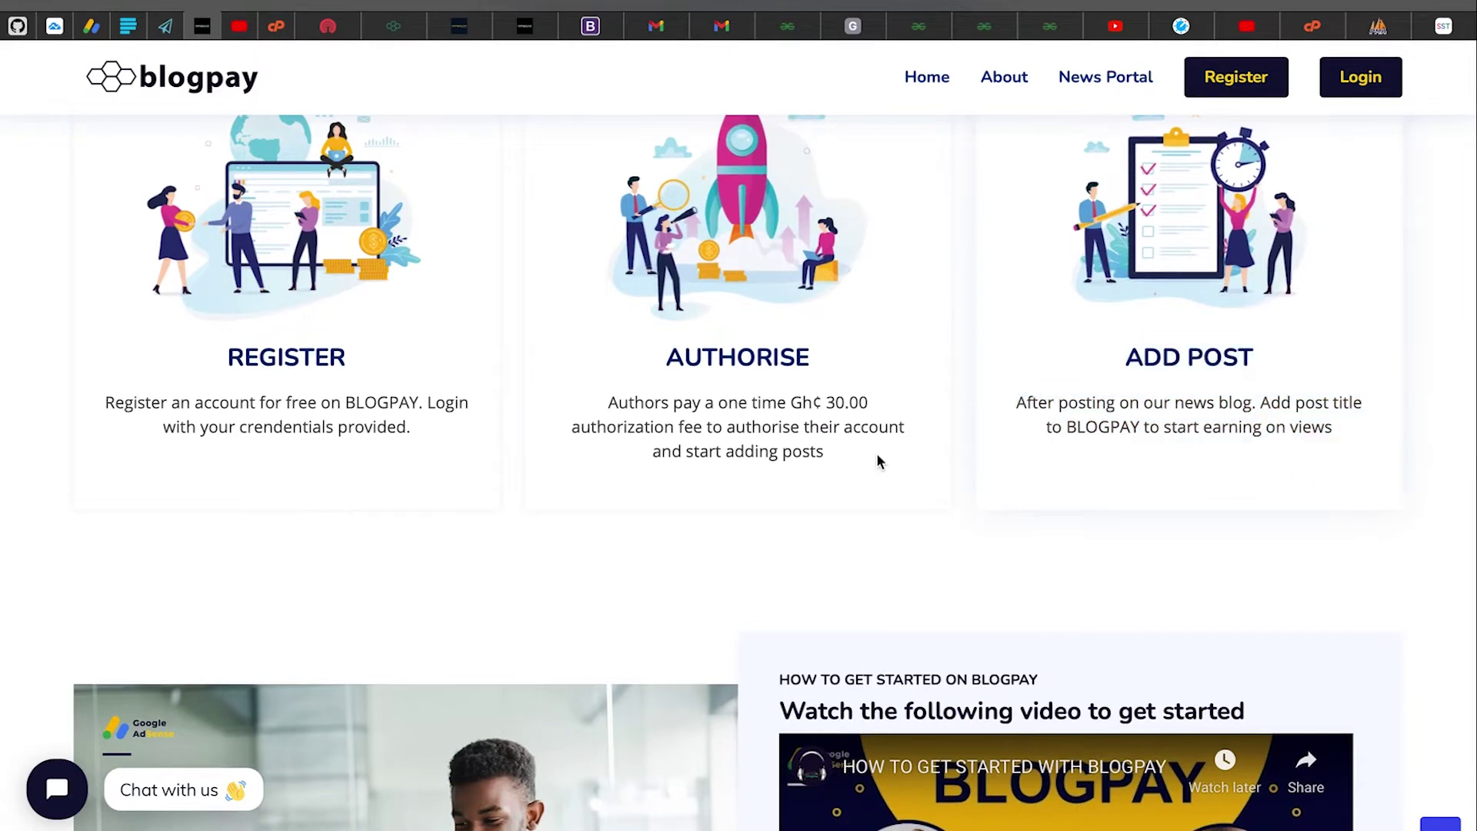
pyautogui.scroll(-5, 880, 462)
# Bring the 'How to get started' video and the Frequently Asked Questions heading into view
pyautogui.scroll(-4, 877, 456)
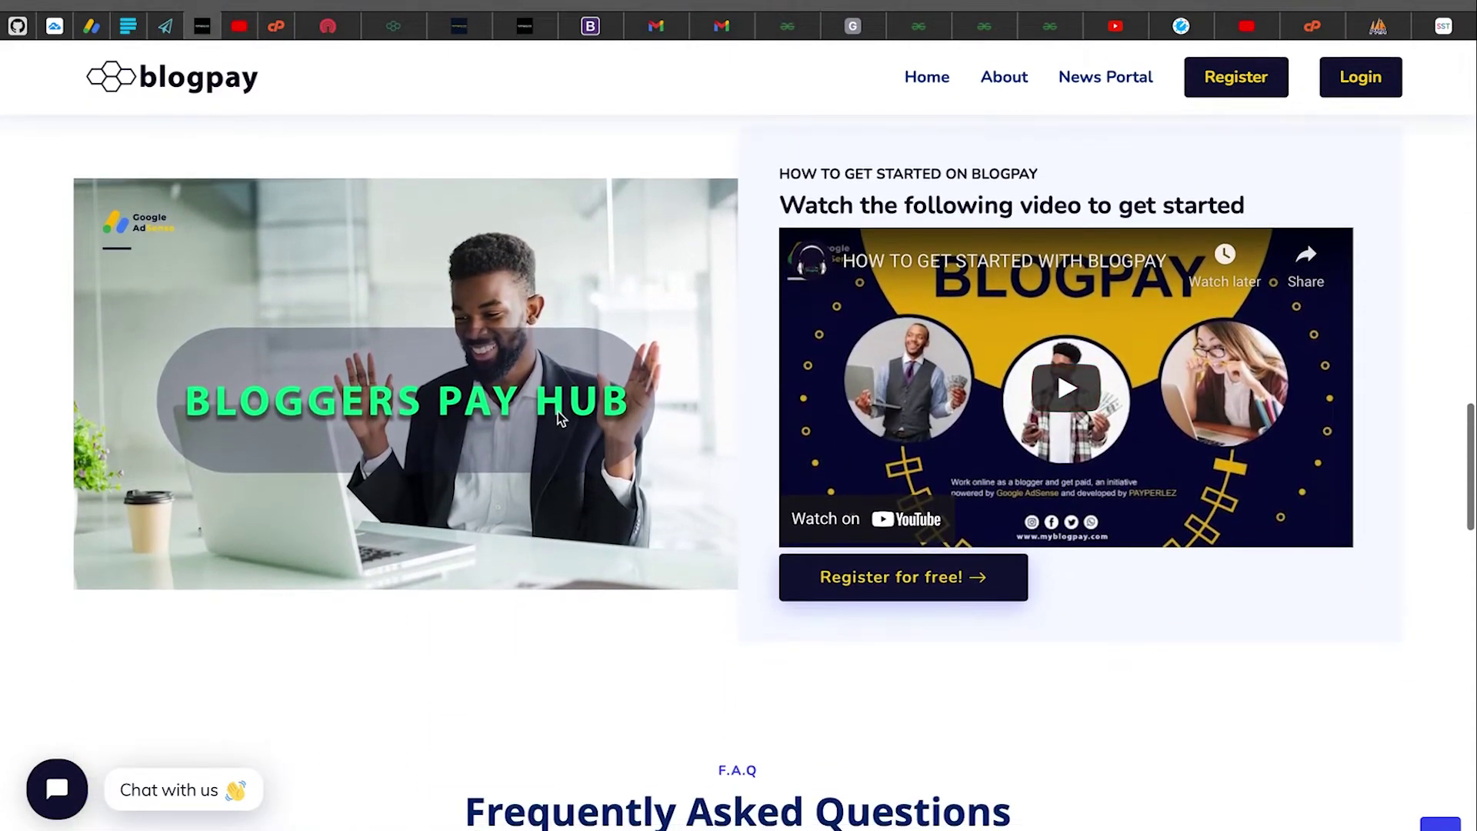
pyautogui.scroll(-2, 560, 418)
pyautogui.scroll(2, 846, 384)
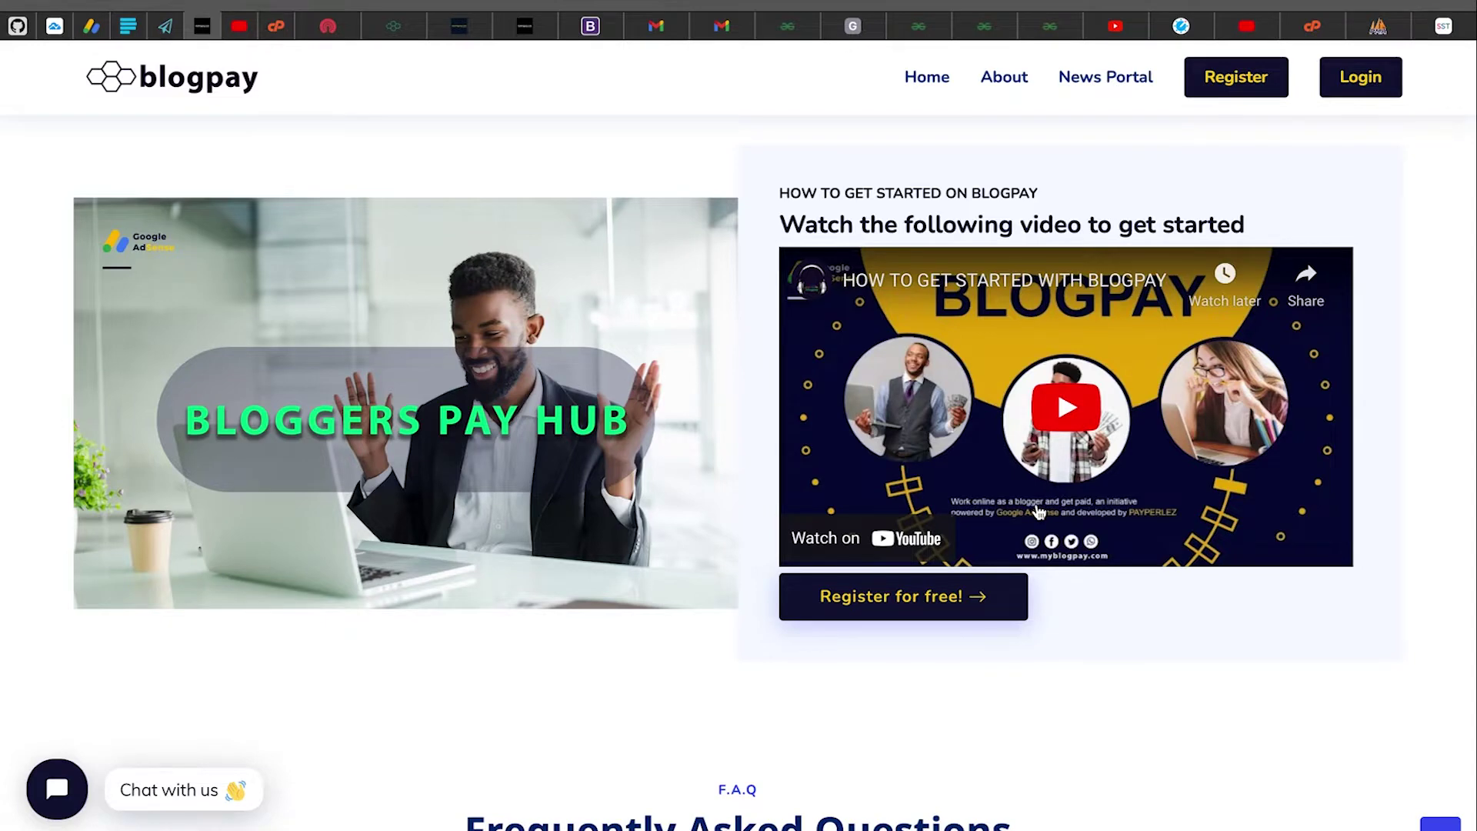
pyautogui.scroll(-2, 1035, 511)
pyautogui.scroll(1, 1036, 511)
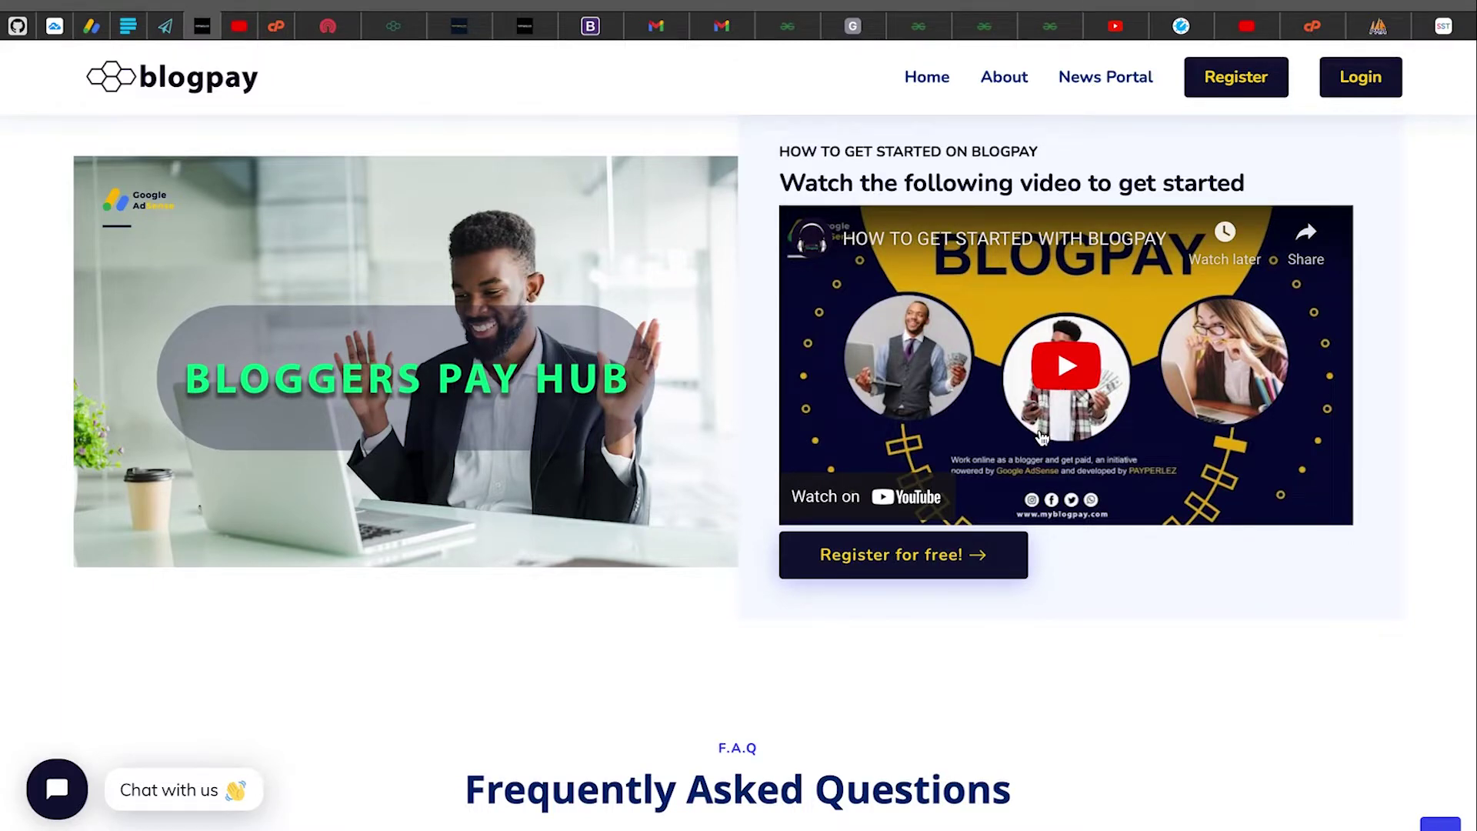
# Scroll past FAQ, Testimonials, Contact and the footer, then back to the Register/Authorise/Add Post cards
pyautogui.scroll(-1, 1068, 523)
pyautogui.scroll(-3, 1069, 525)
pyautogui.scroll(-3, 1070, 526)
pyautogui.scroll(-2, 861, 531)
pyautogui.scroll(-4, 861, 531)
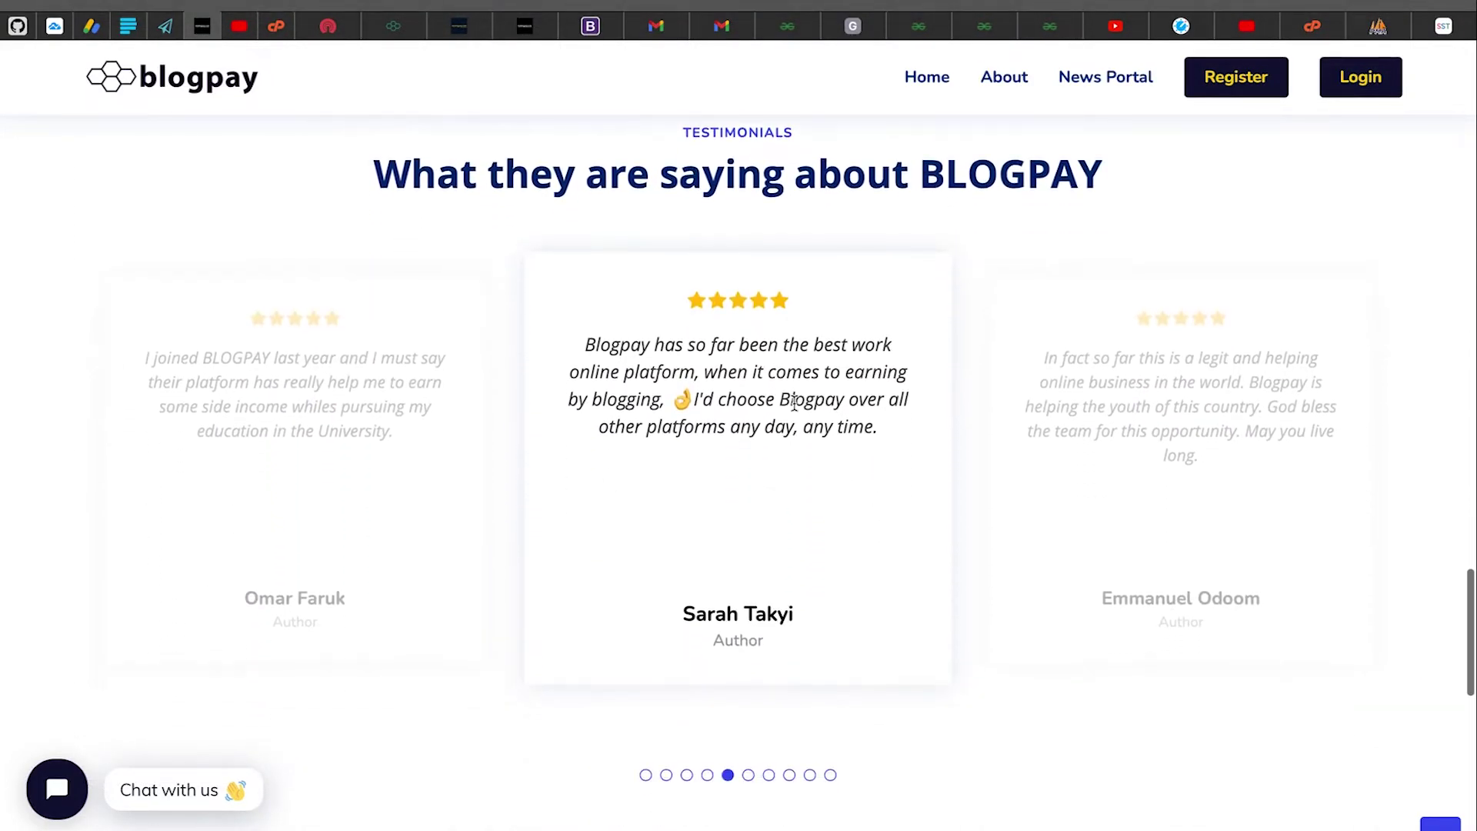
pyautogui.scroll(-2, 763, 599)
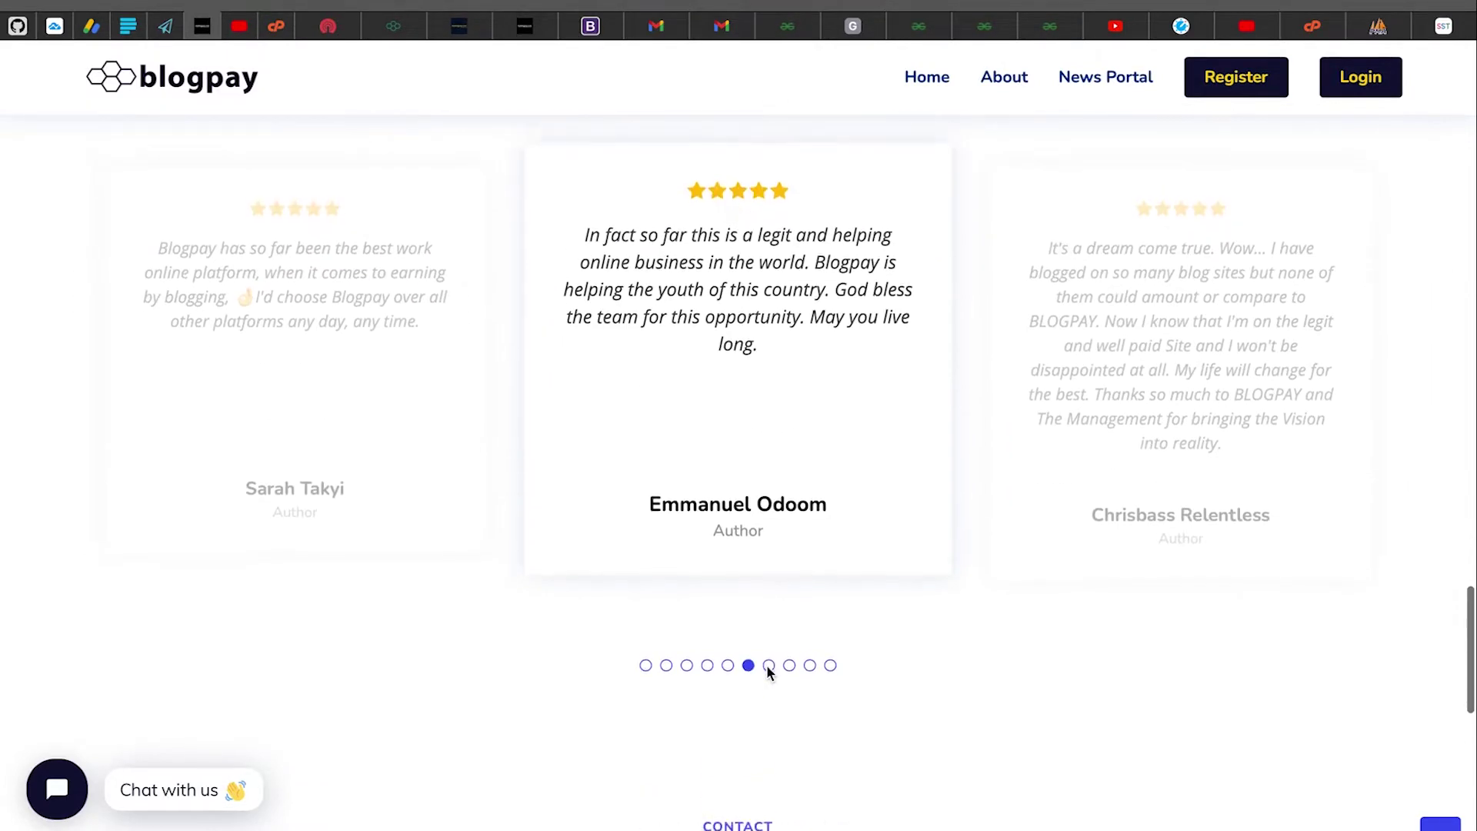
pyautogui.scroll(-7, 753, 597)
pyautogui.scroll(-6, 753, 598)
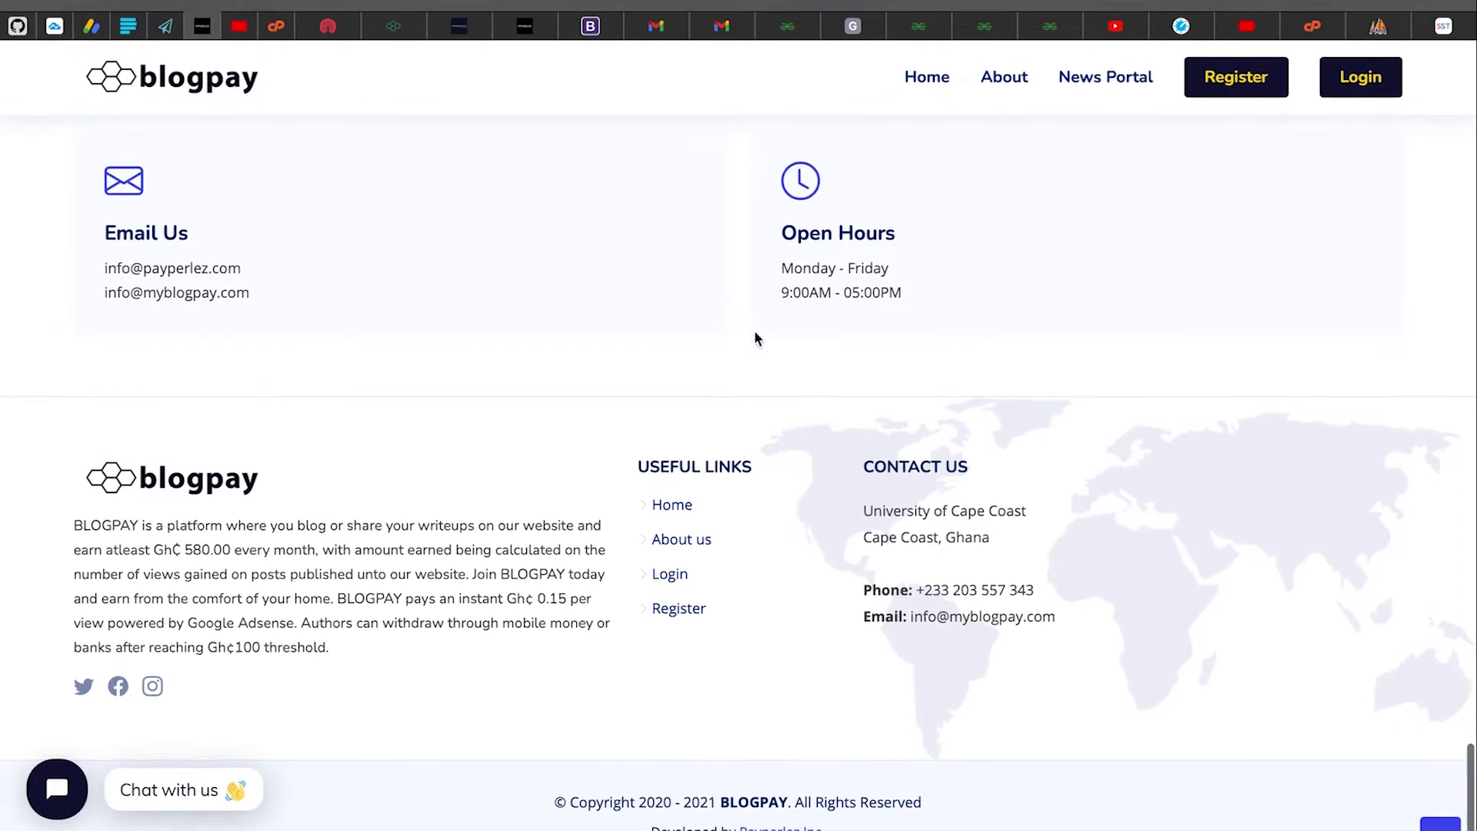
pyautogui.scroll(20, 873, 127)
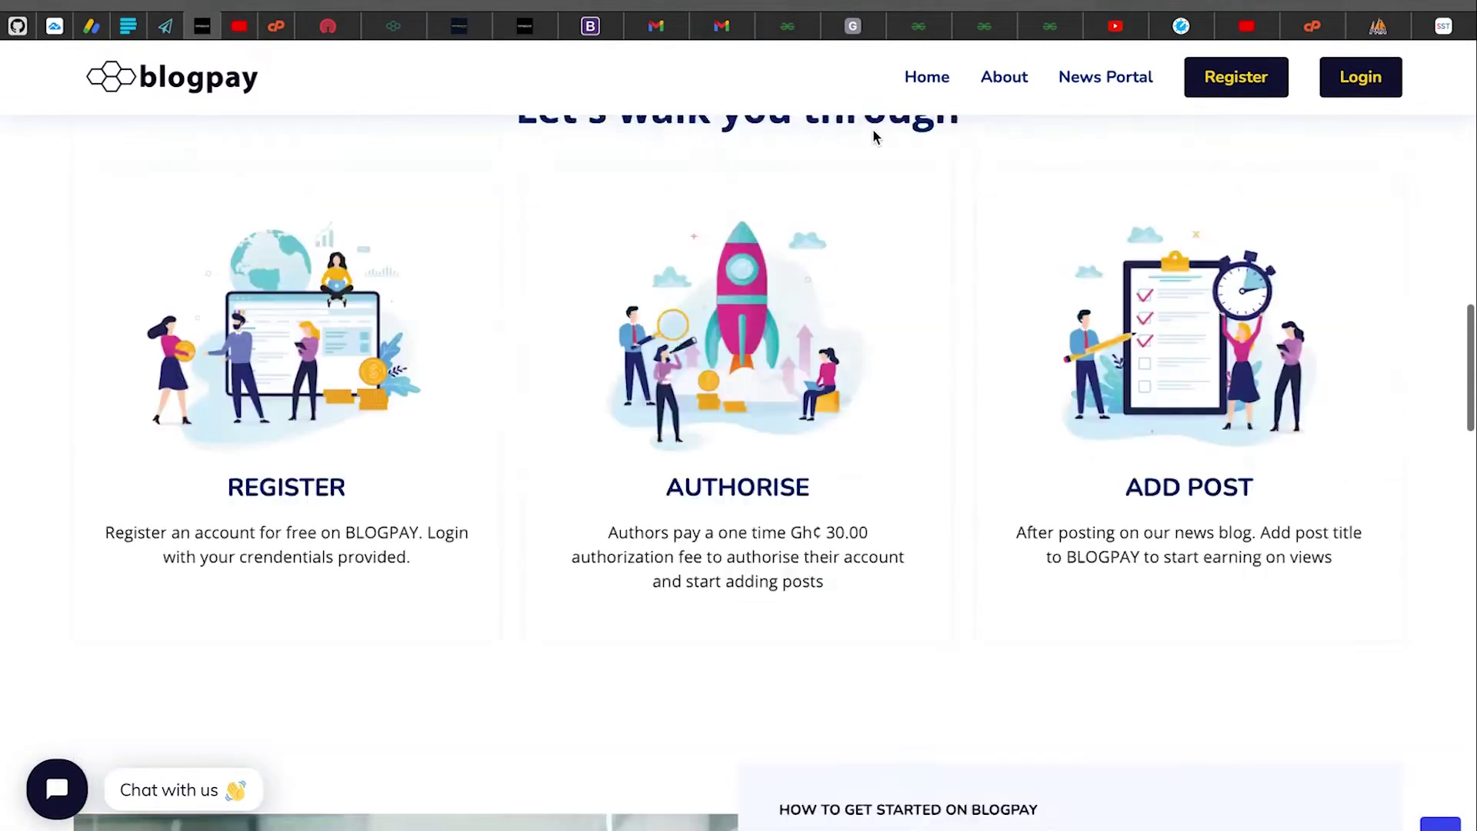
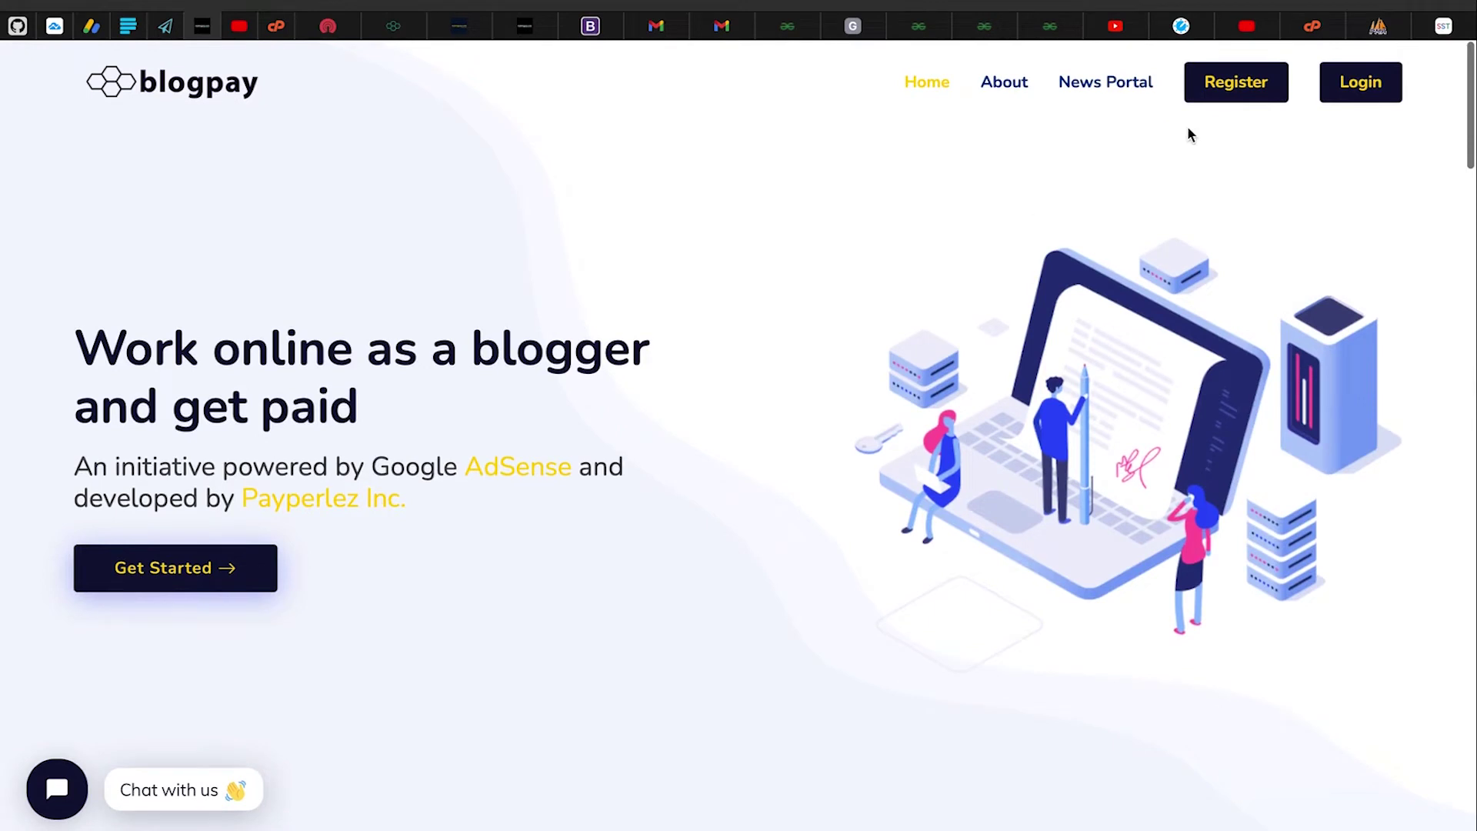
# Open the Blogpay registration form and fill both password fields with Safari's strong password
pyautogui.click(1238, 84)
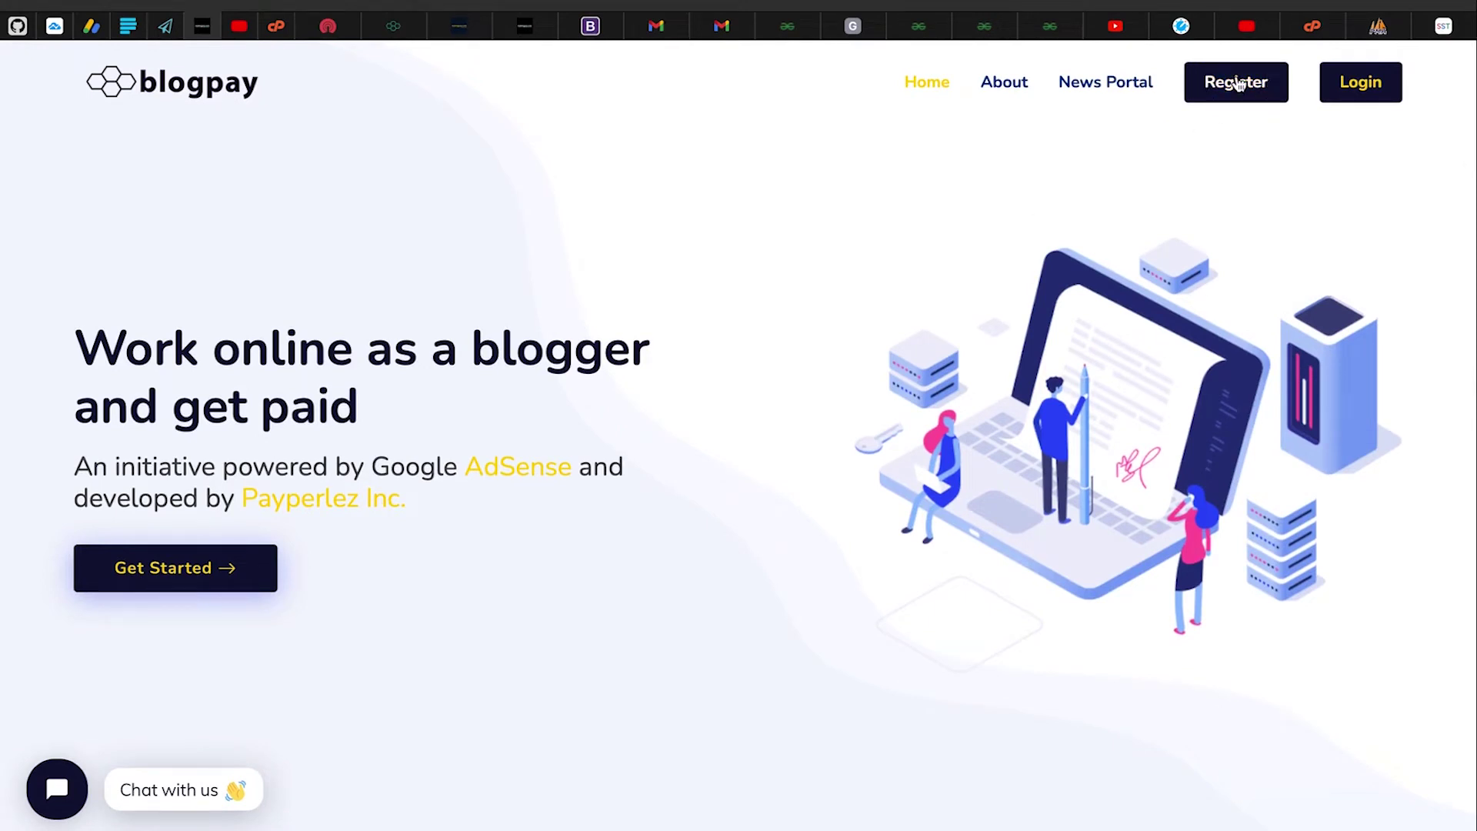
pyautogui.scroll(-3, 957, 231)
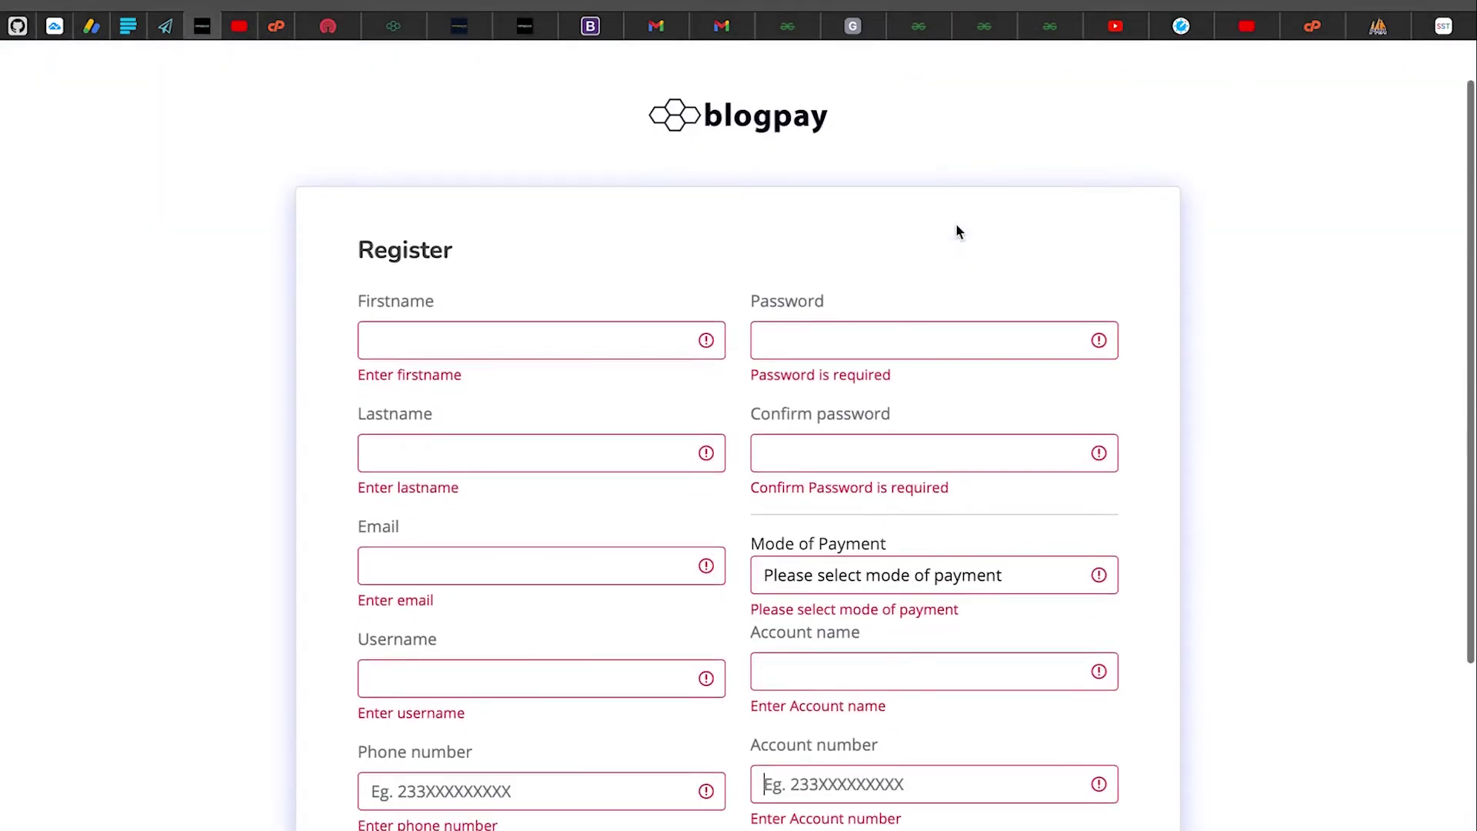
pyautogui.click(547, 298)
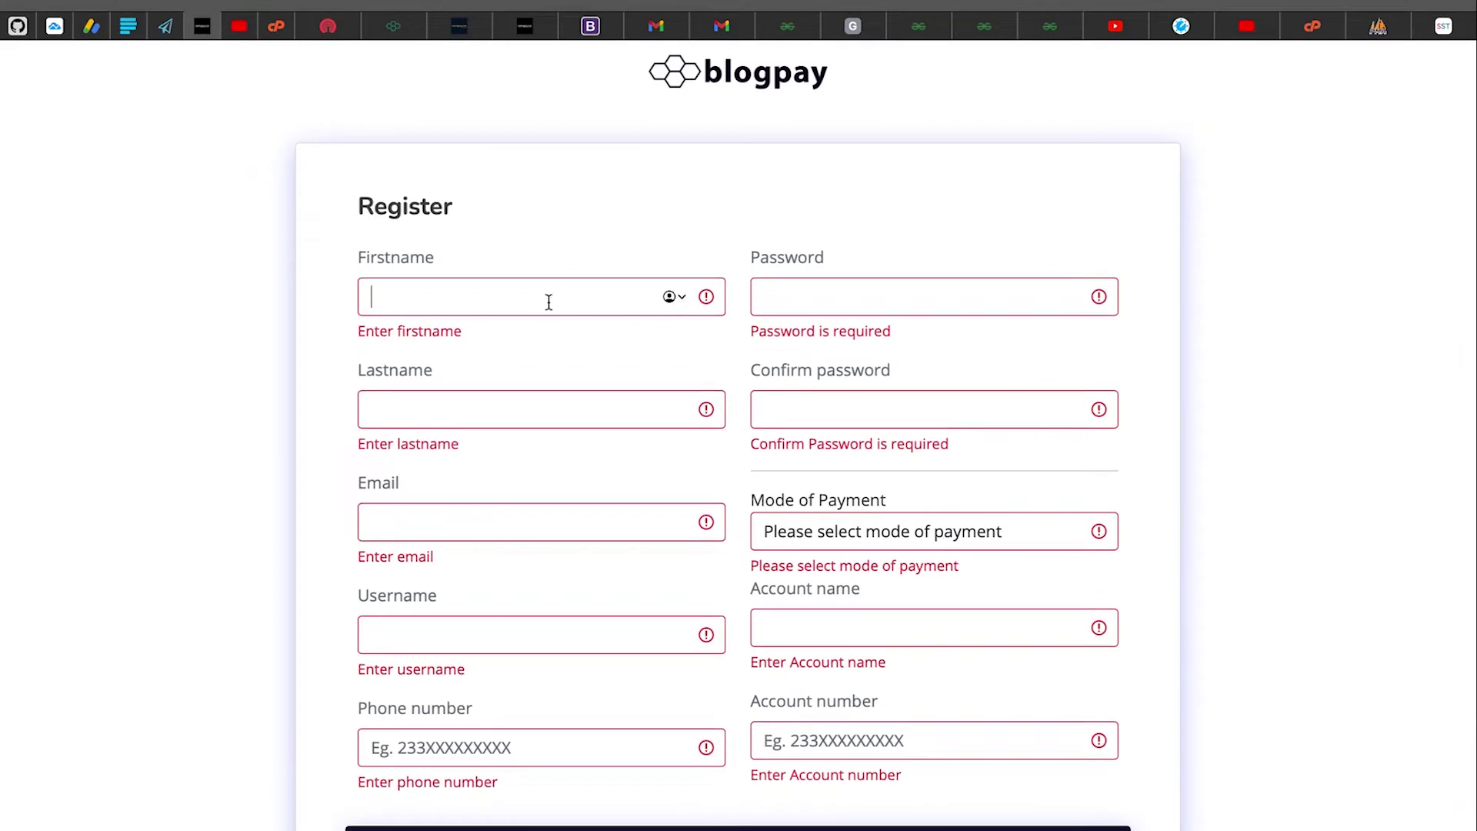
pyautogui.click(818, 295)
pyautogui.click(703, 223)
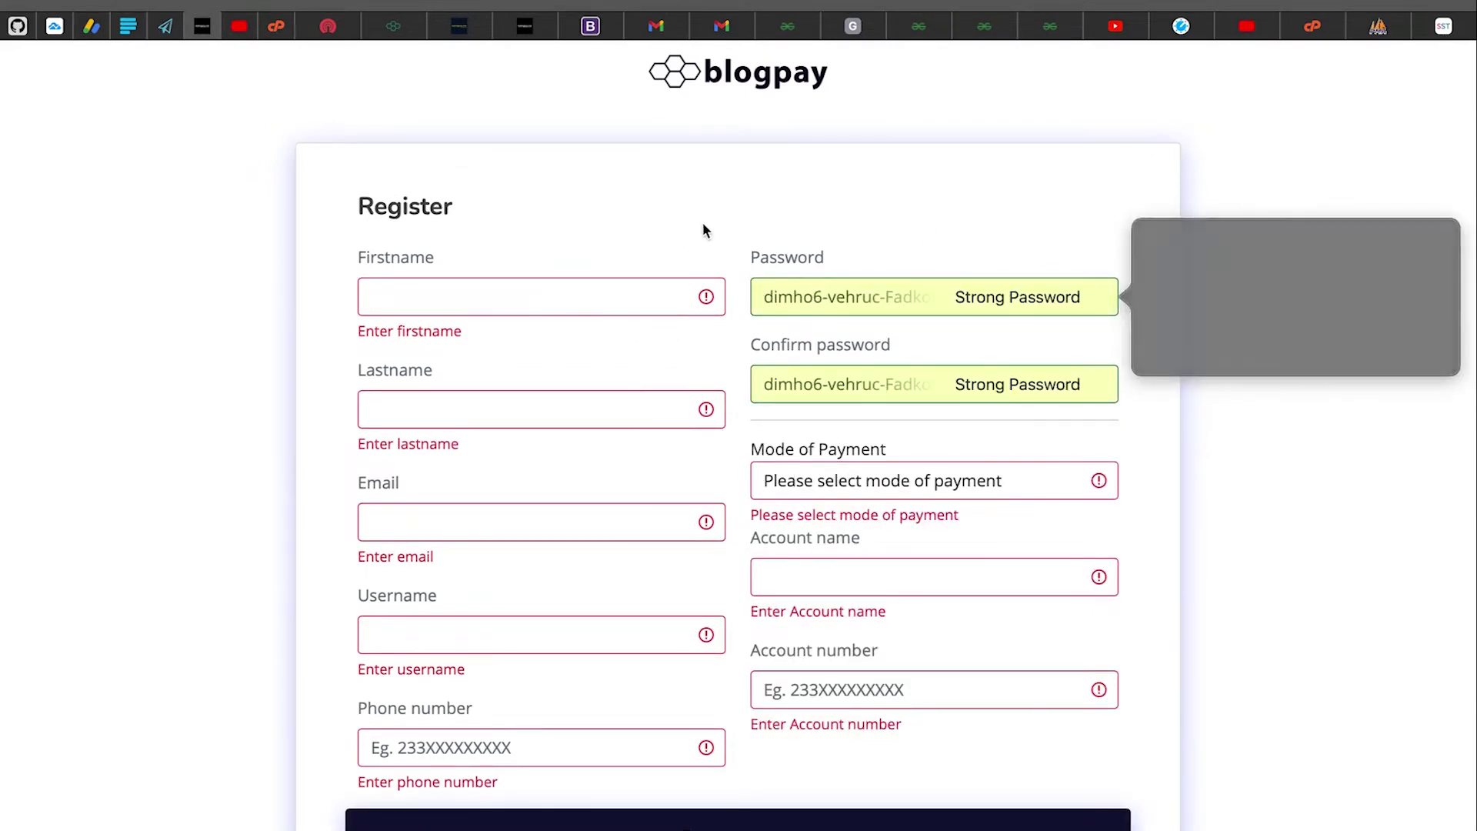
# Enter the user's first name and last name, correcting typos in each
pyautogui.click(658, 297)
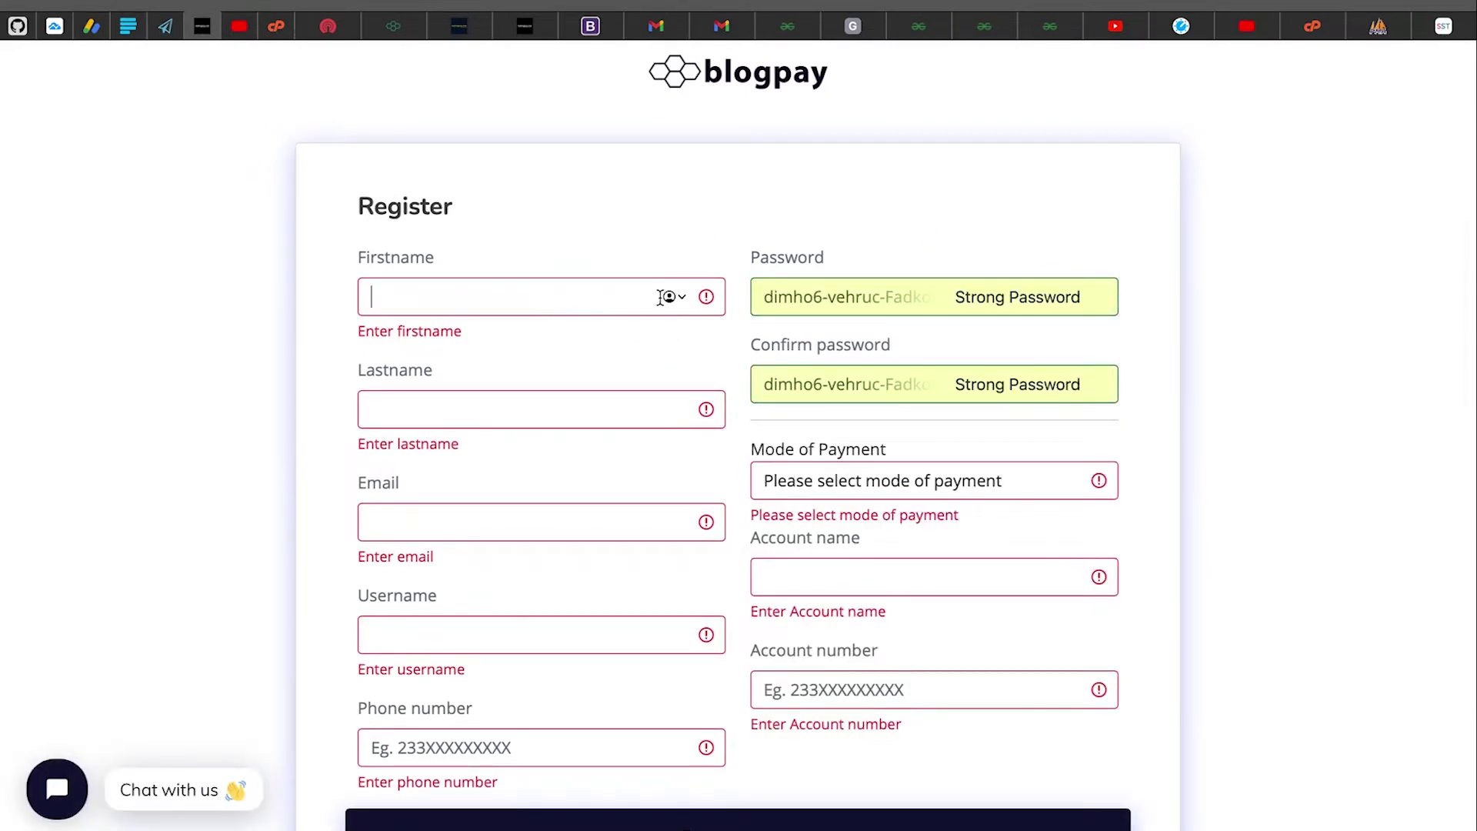
pyautogui.scroll(-1, 659, 300)
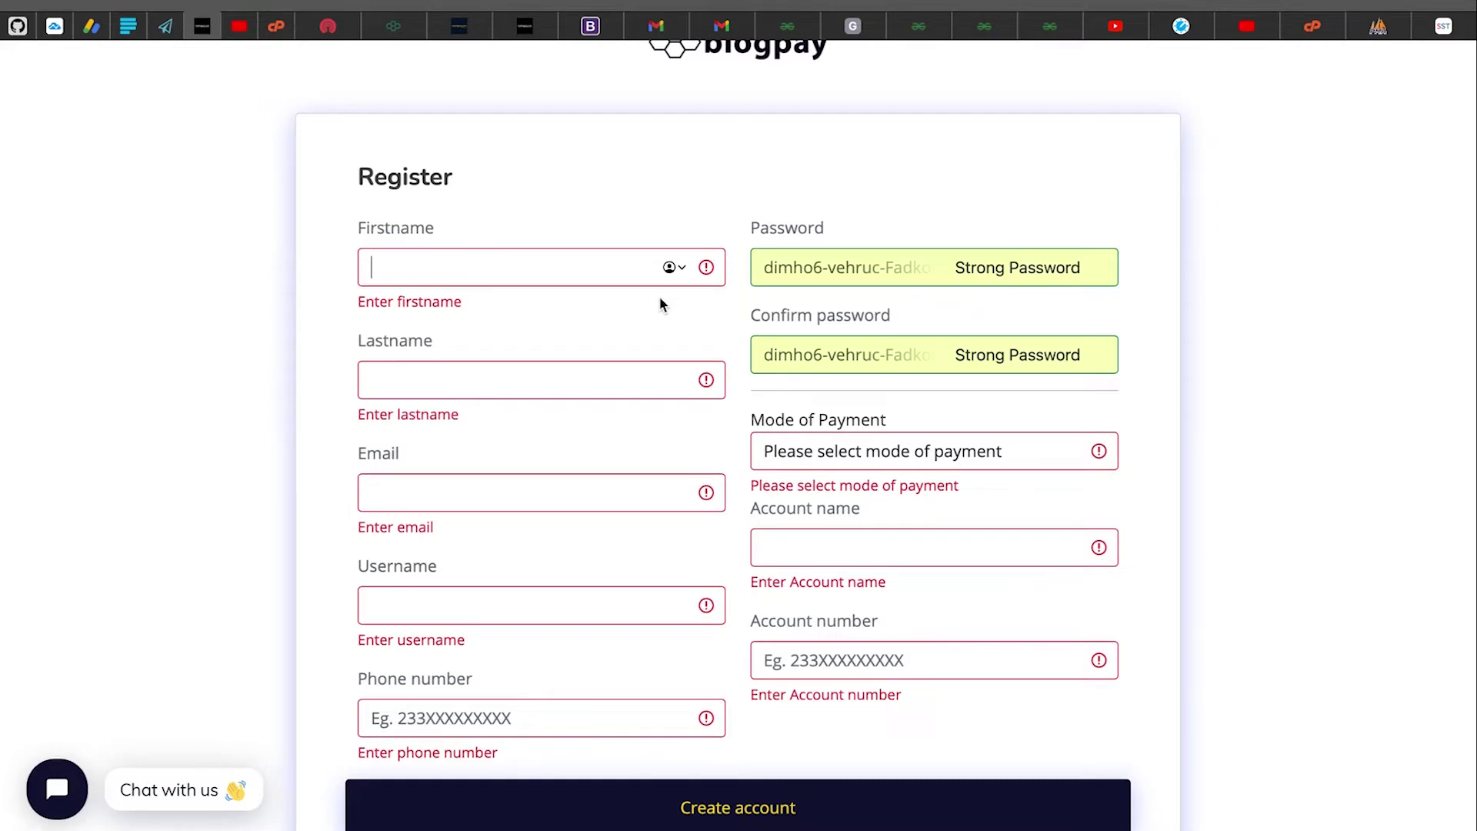
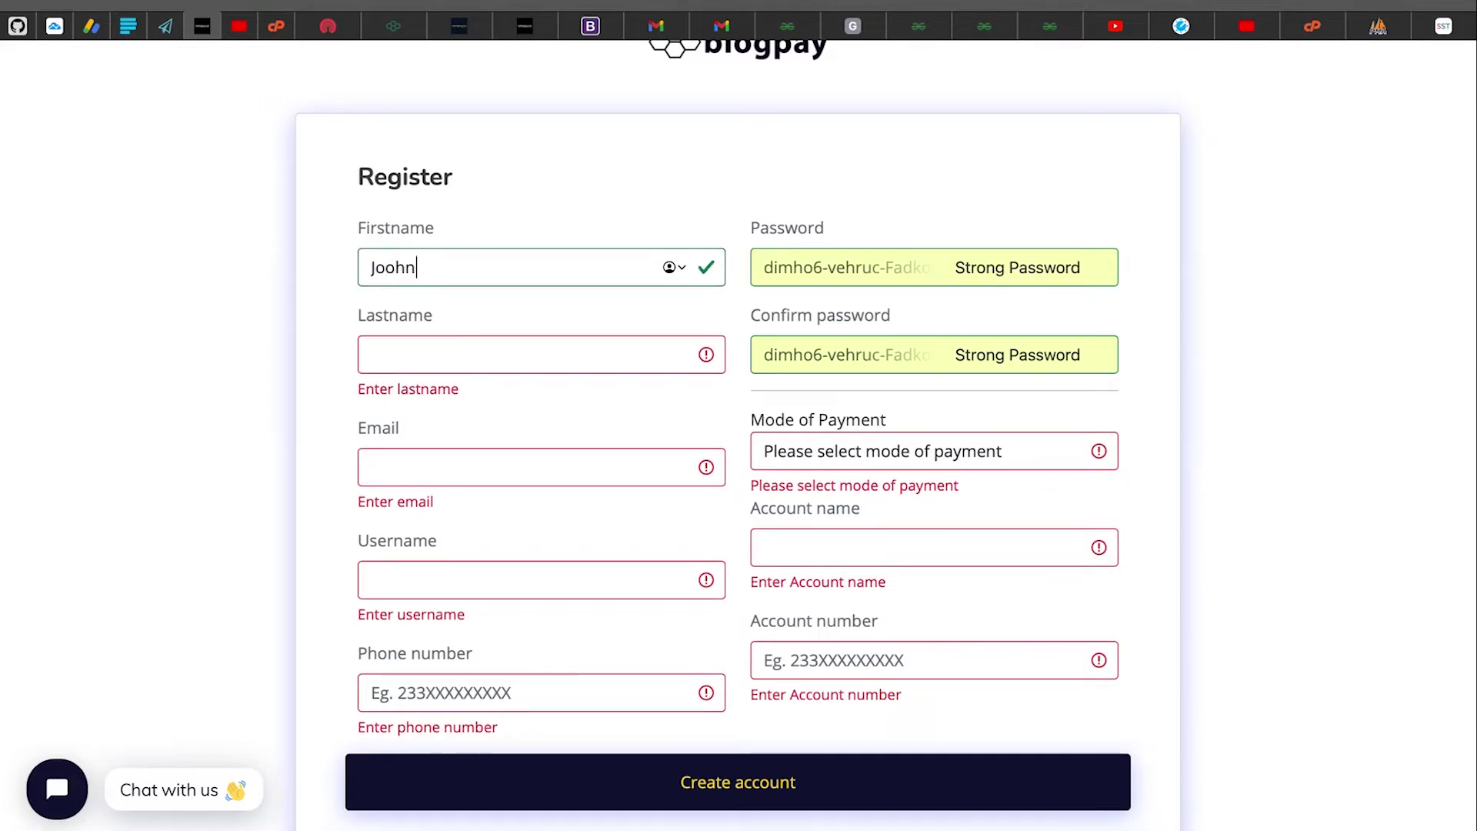
pyautogui.press('BackSpace')
pyautogui.press('BackSpace')
pyautogui.press('BackSpace')
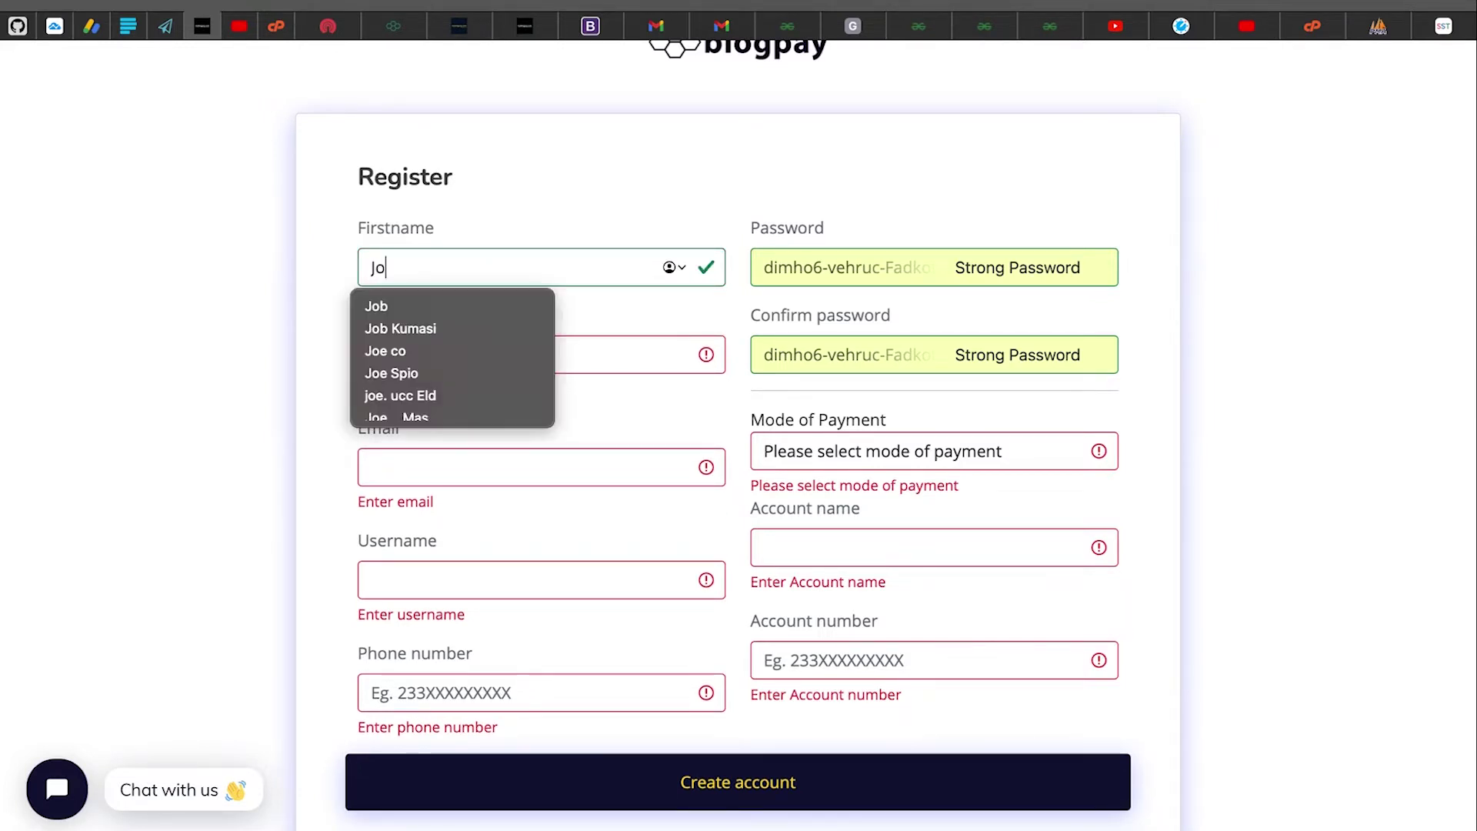
pyautogui.click(623, 361)
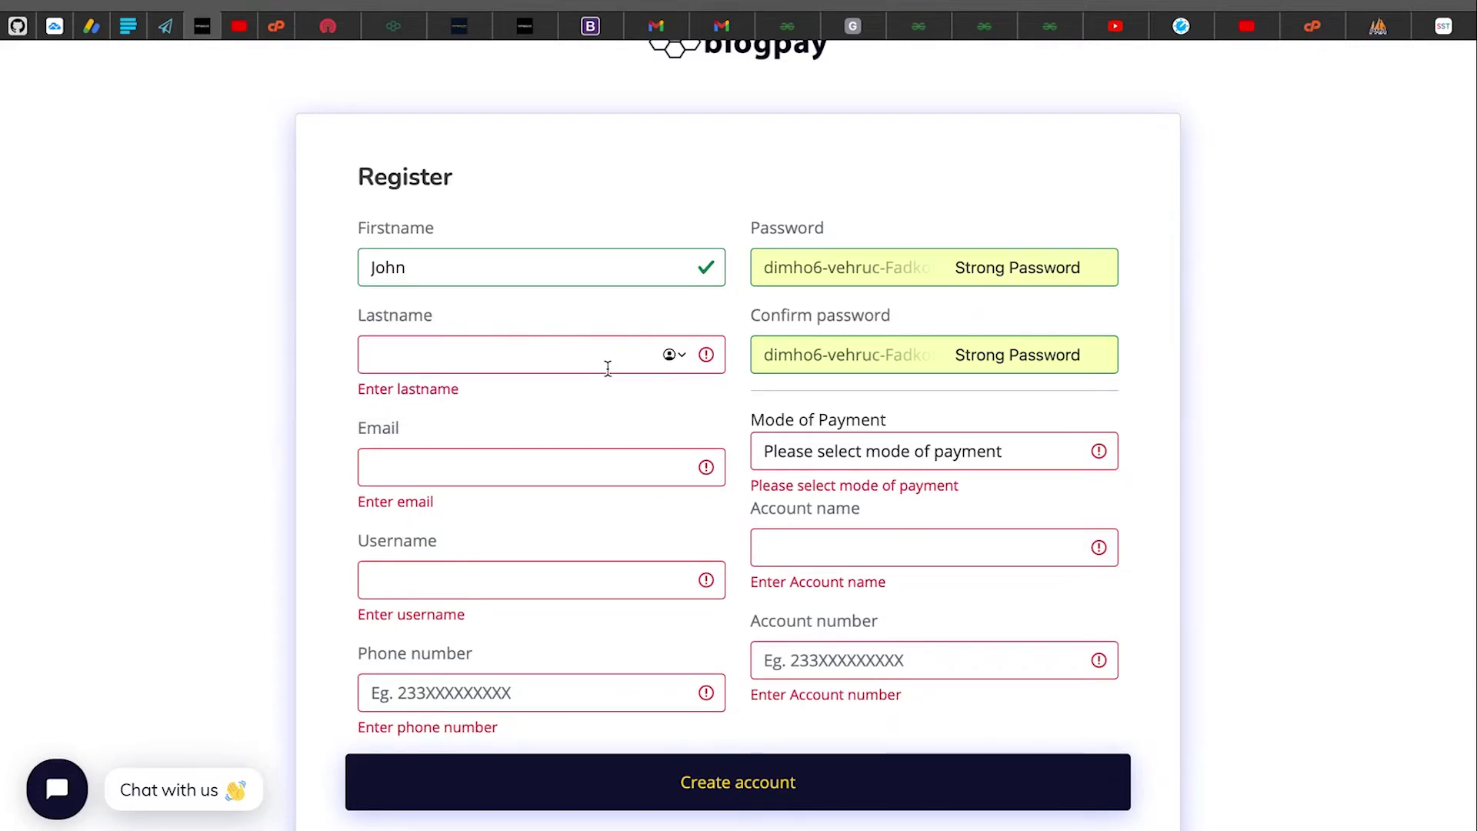
pyautogui.write('Bioa')
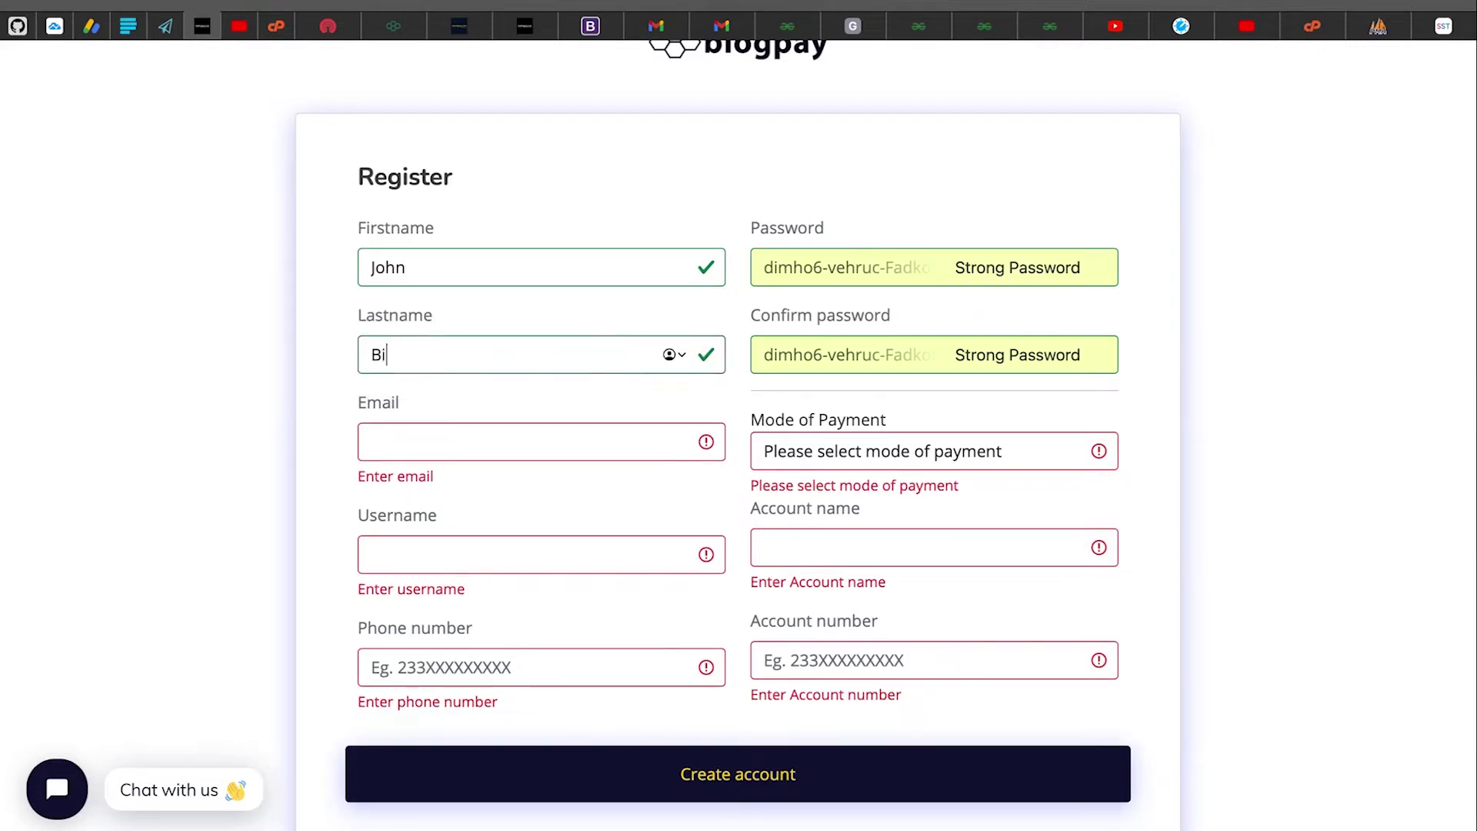
pyautogui.press('BackSpace')
pyautogui.press('BackSpace')
pyautogui.press('BackSpace')
pyautogui.write('ot')
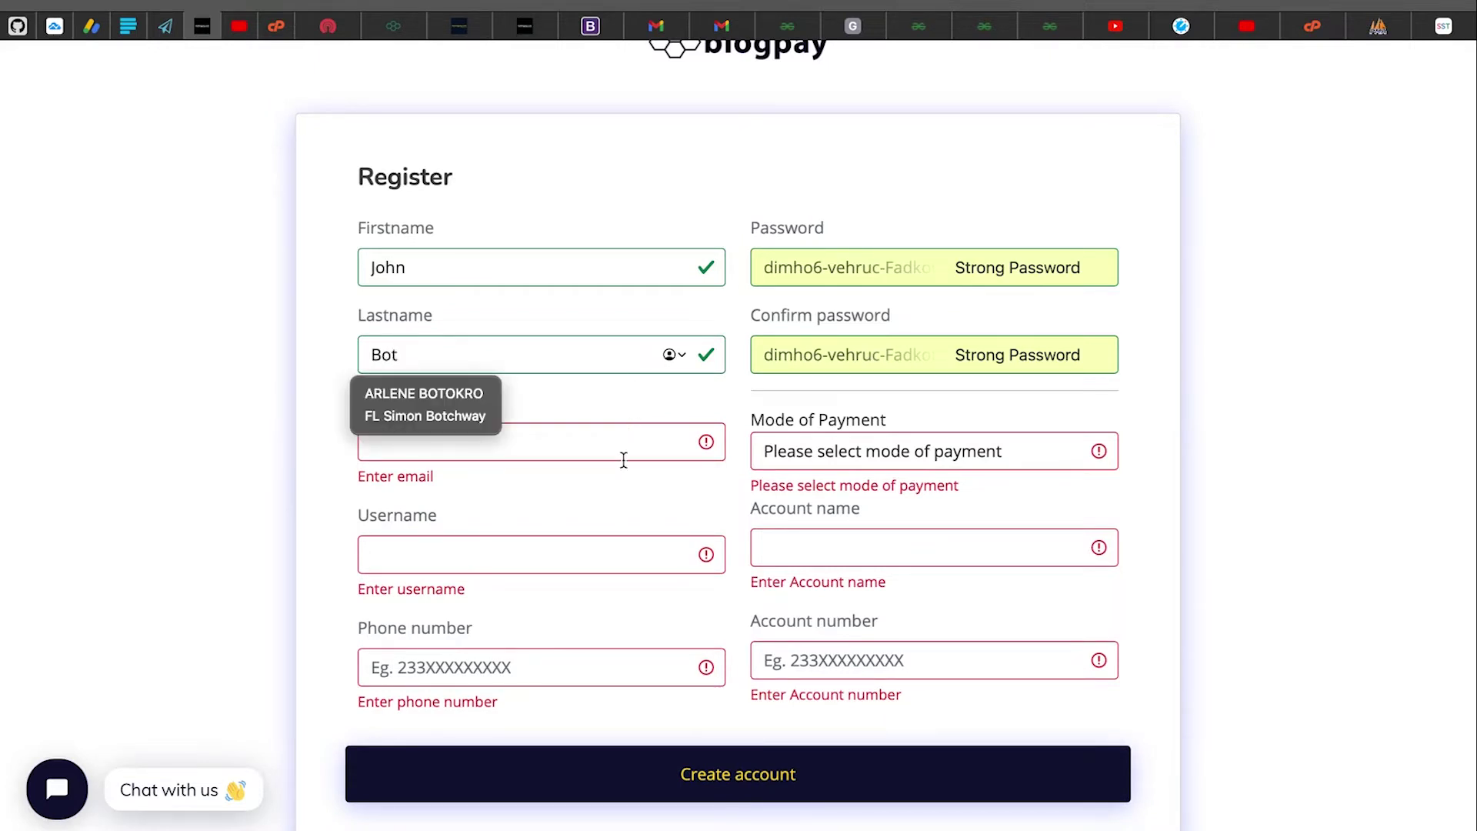
pyautogui.click(623, 452)
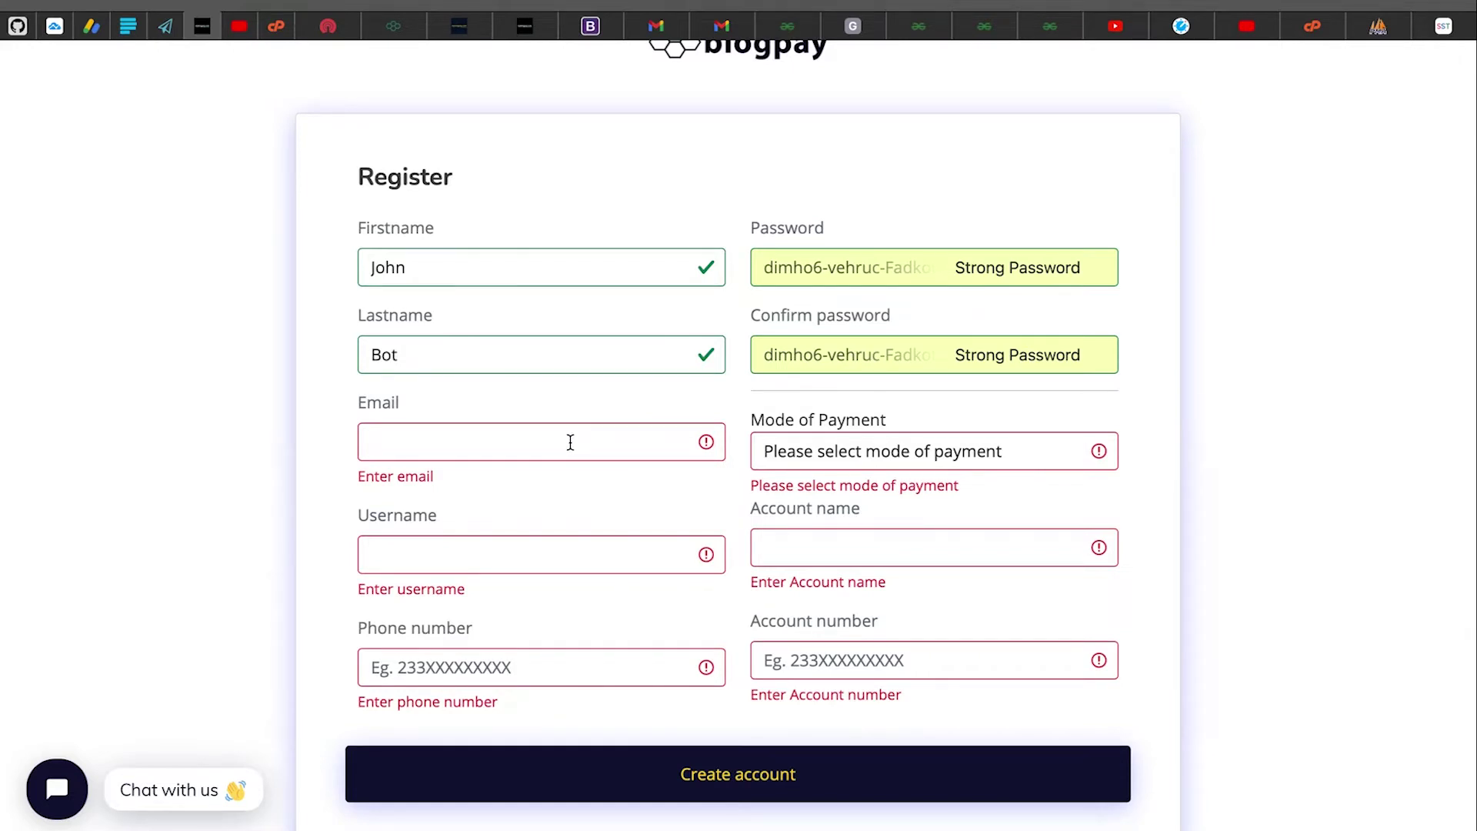
pyautogui.scroll(-1, 571, 443)
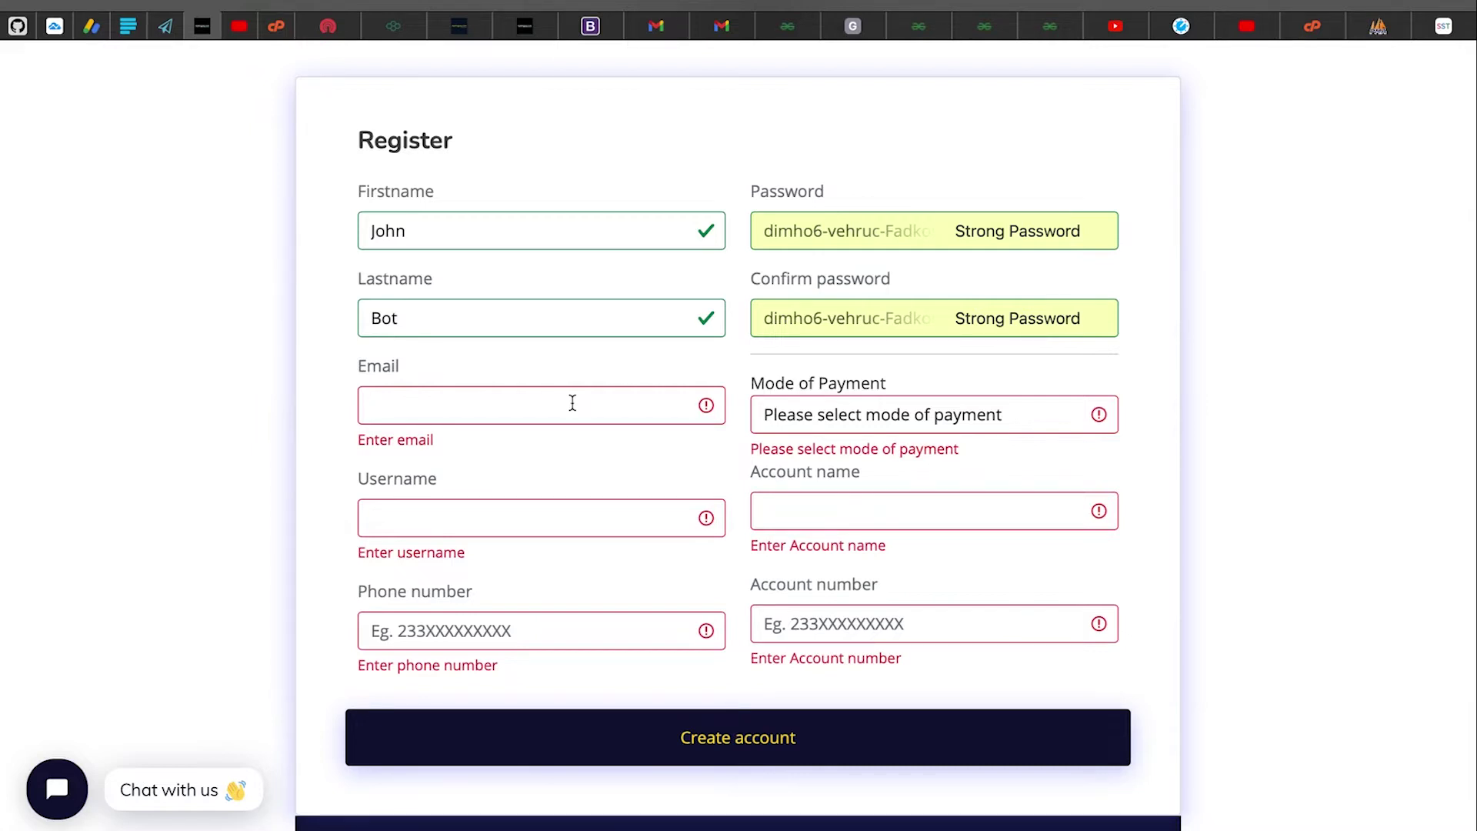
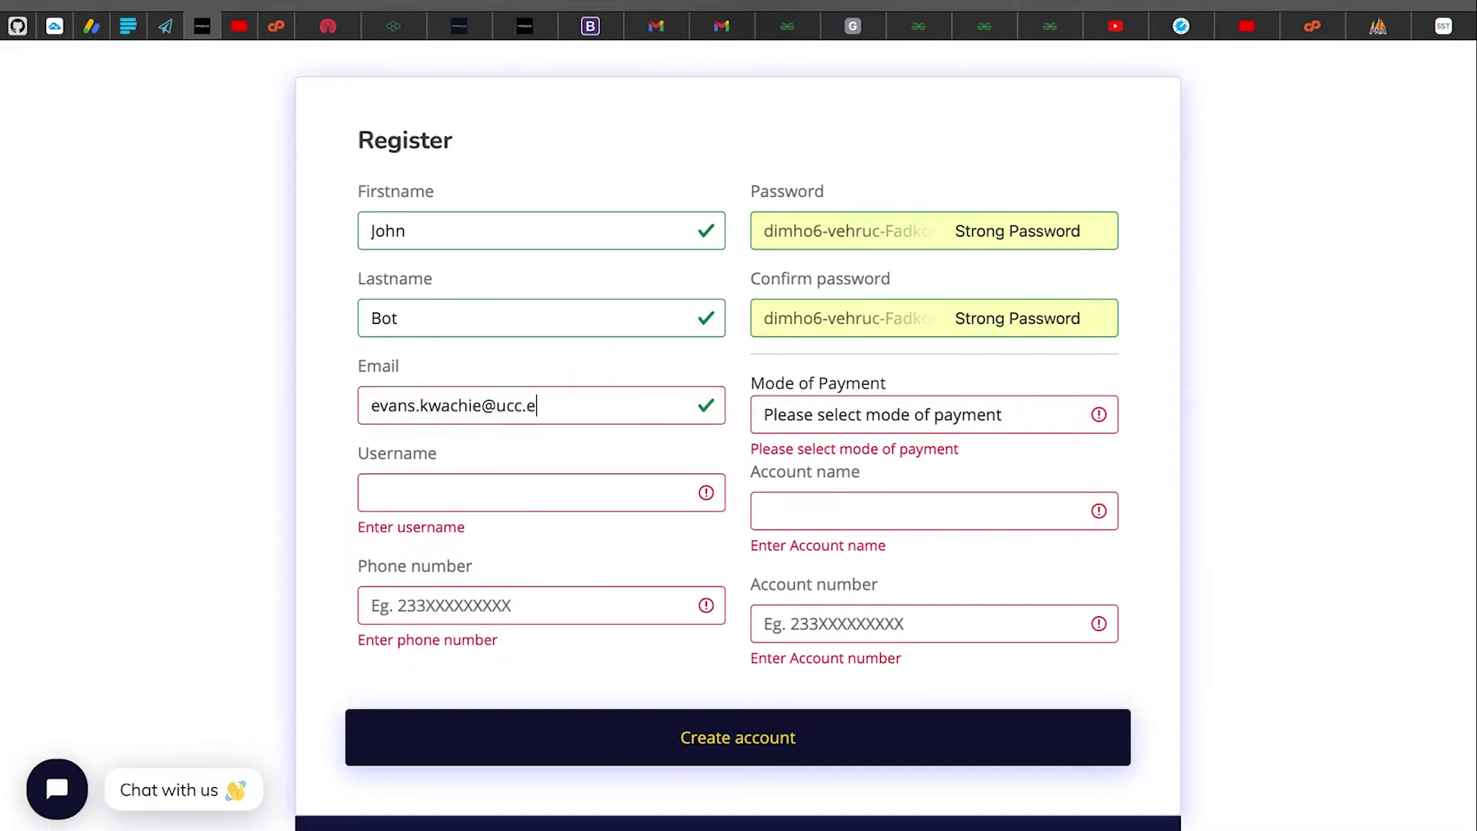
# Fill in the email address and choose a username
pyautogui.click(588, 500)
pyautogui.write('jo')
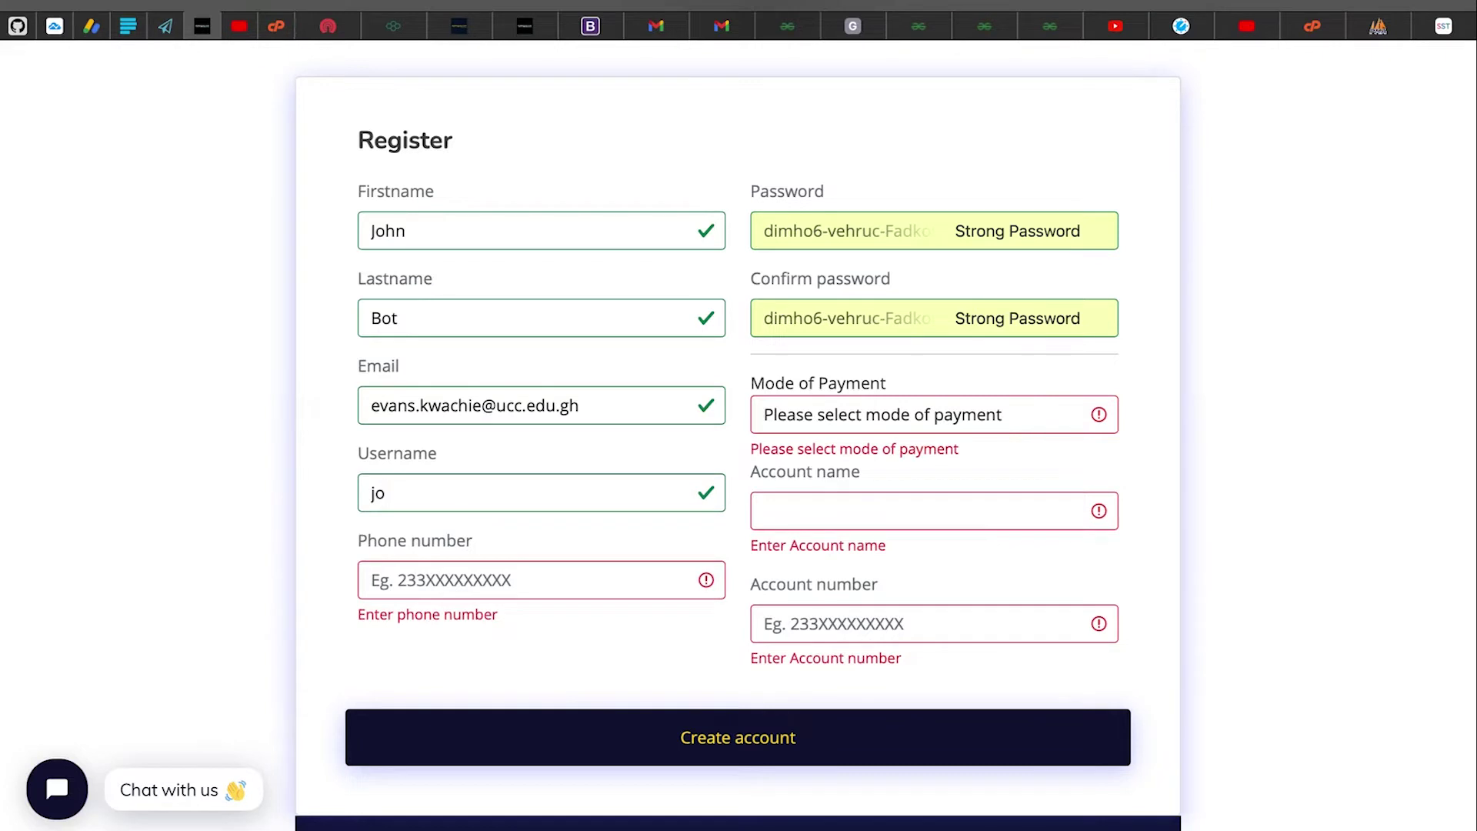
pyautogui.write('hn422')
# Enter the phone number and keep Safari's generated strong password
pyautogui.click(582, 571)
pyautogui.write('02')
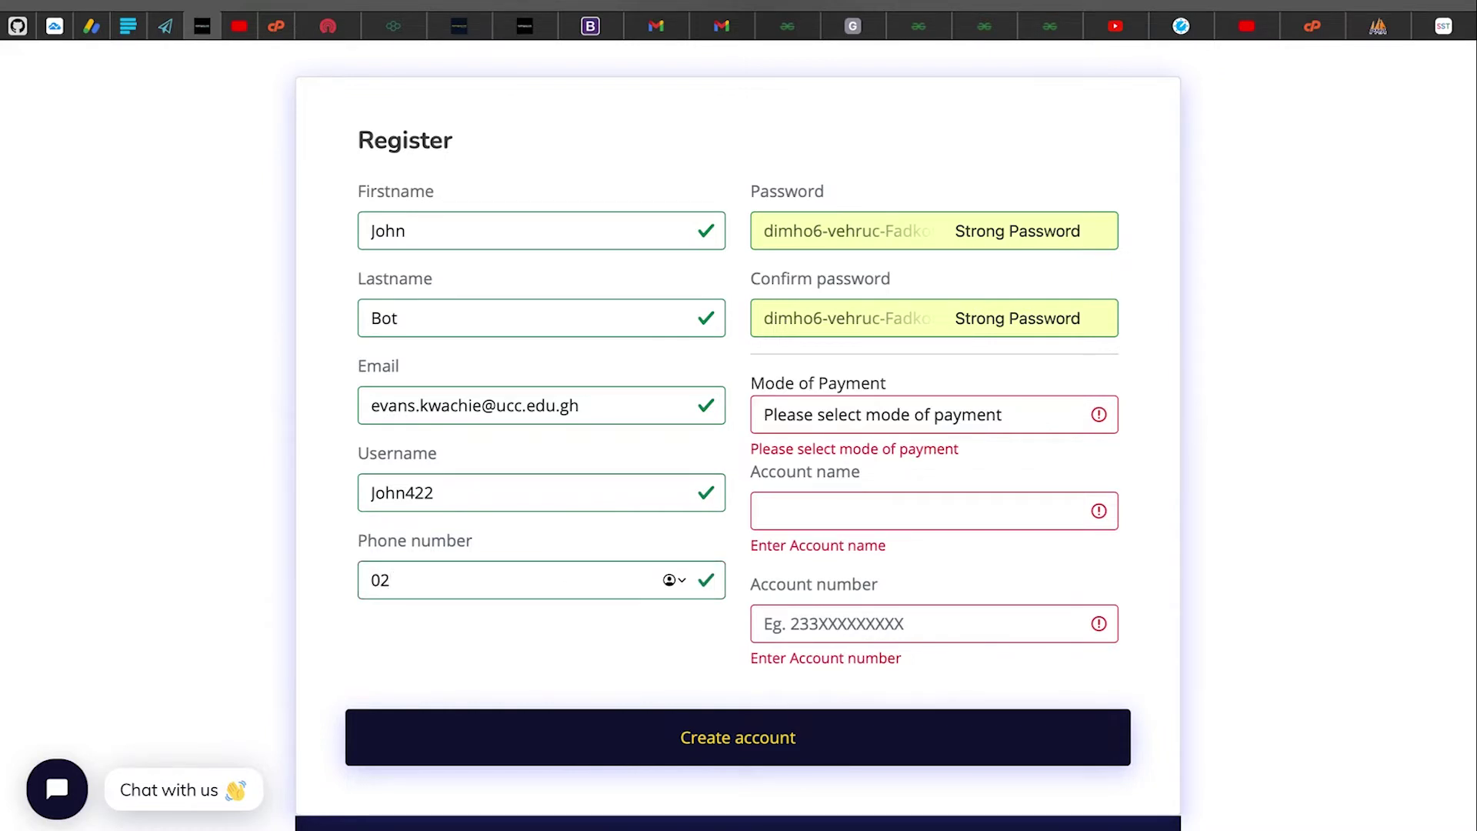
pyautogui.write('22222222')
pyautogui.press('BackSpace')
pyautogui.click(848, 234)
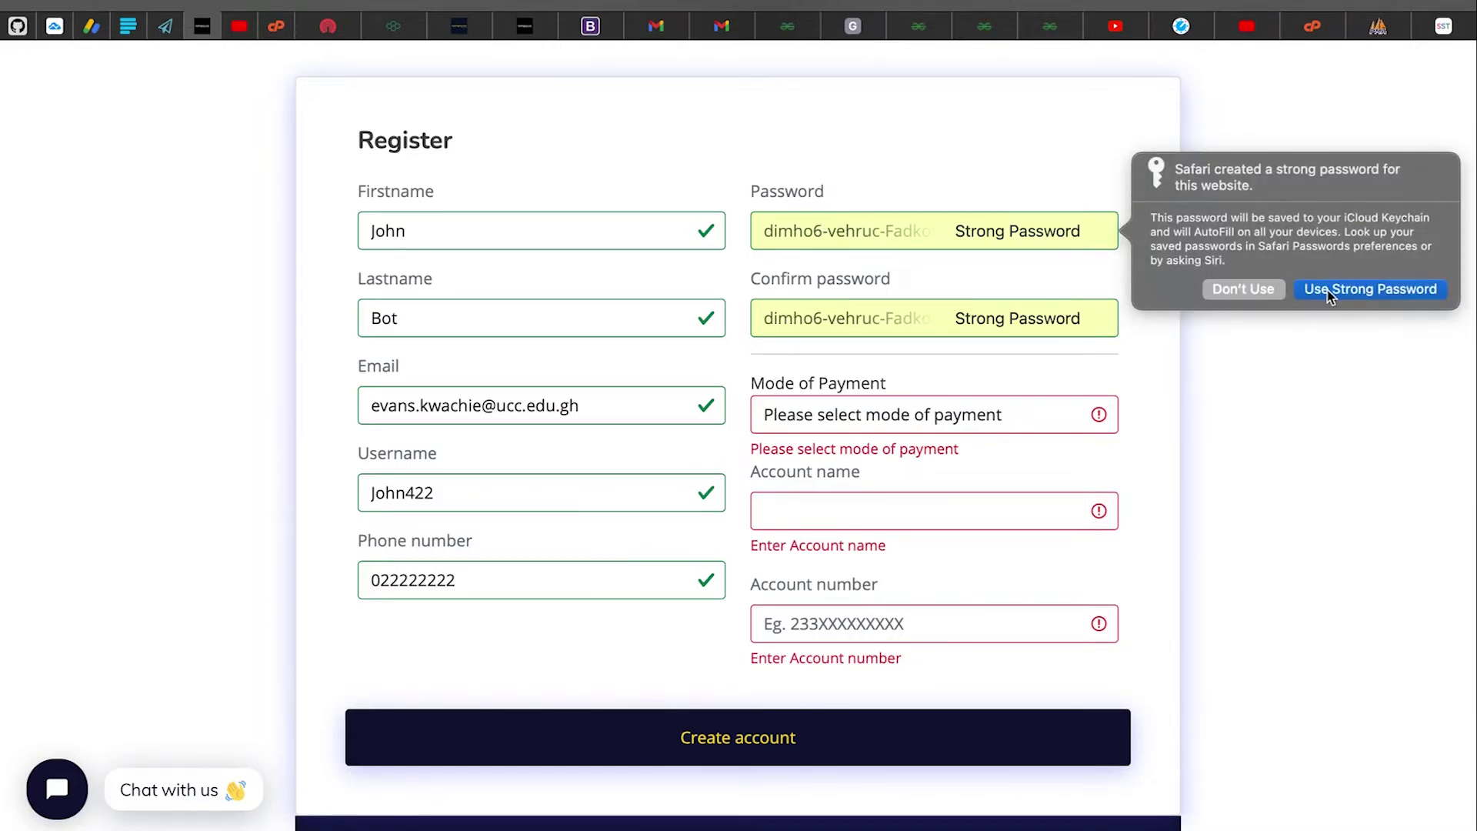
pyautogui.click(1330, 296)
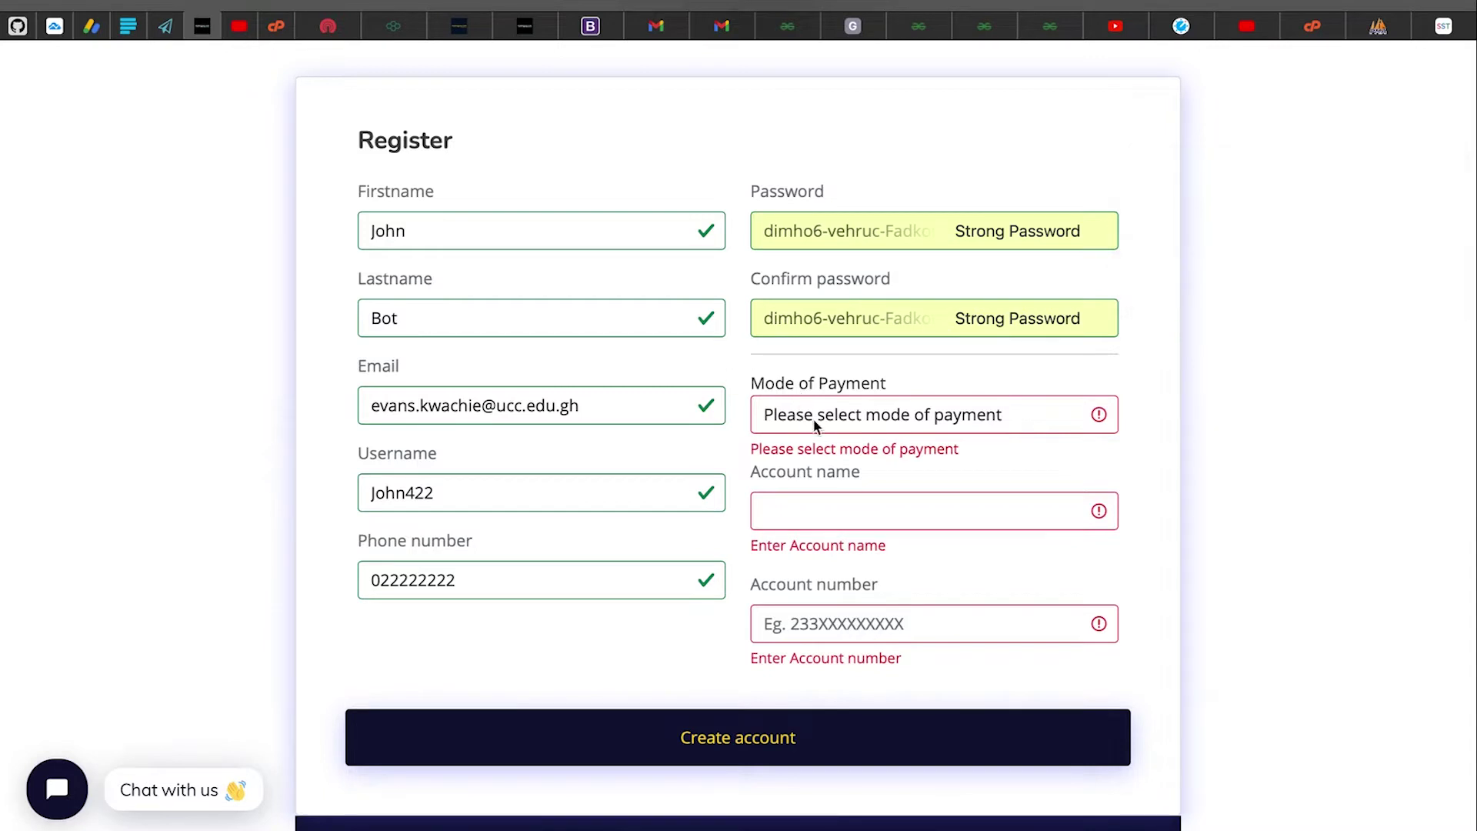
# Browse the Mode of Payment list without picking a method yet
pyautogui.click(501, 579)
pyautogui.click(894, 420)
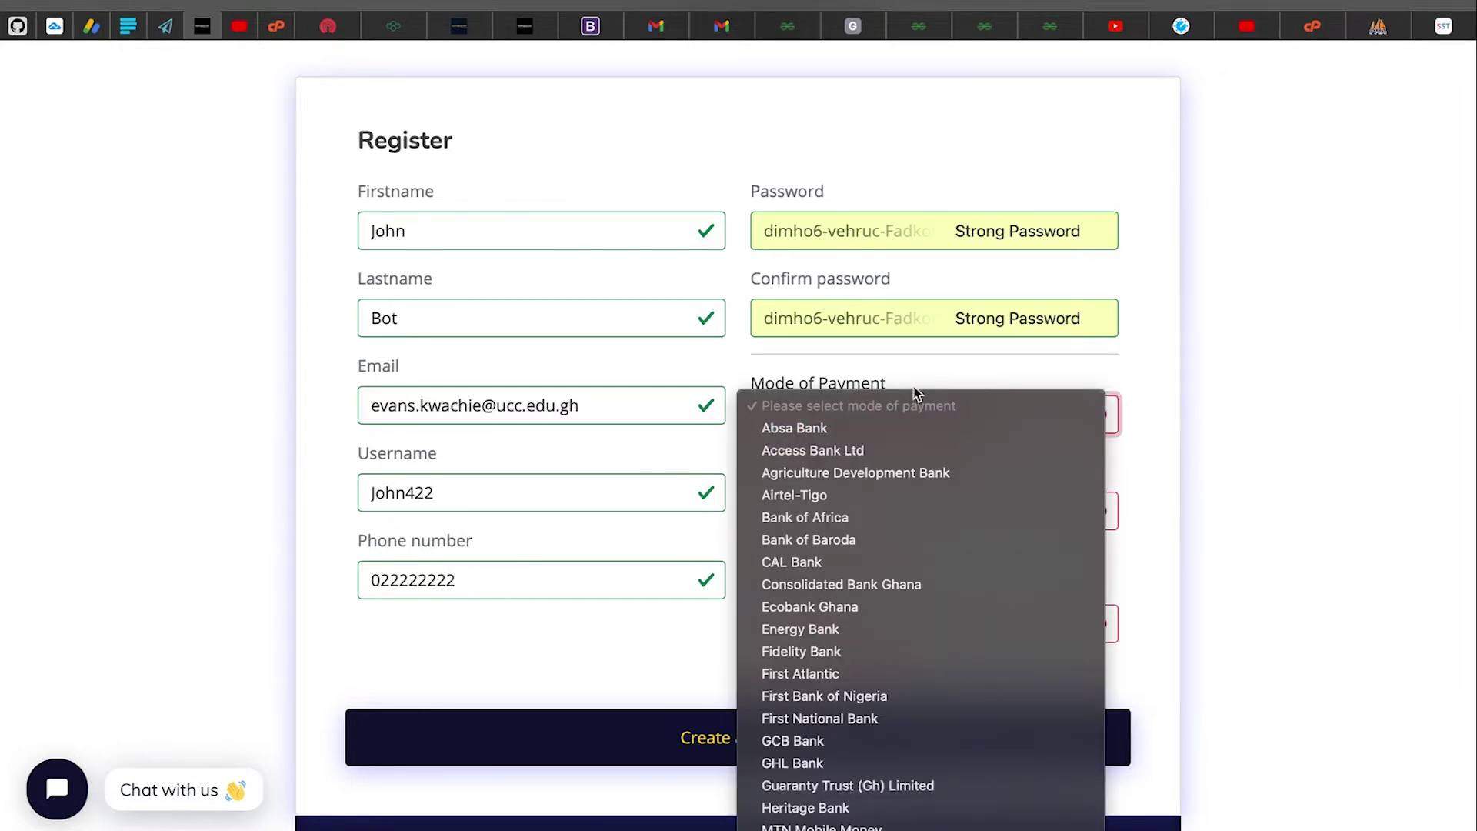
pyautogui.scroll(-4, 856, 592)
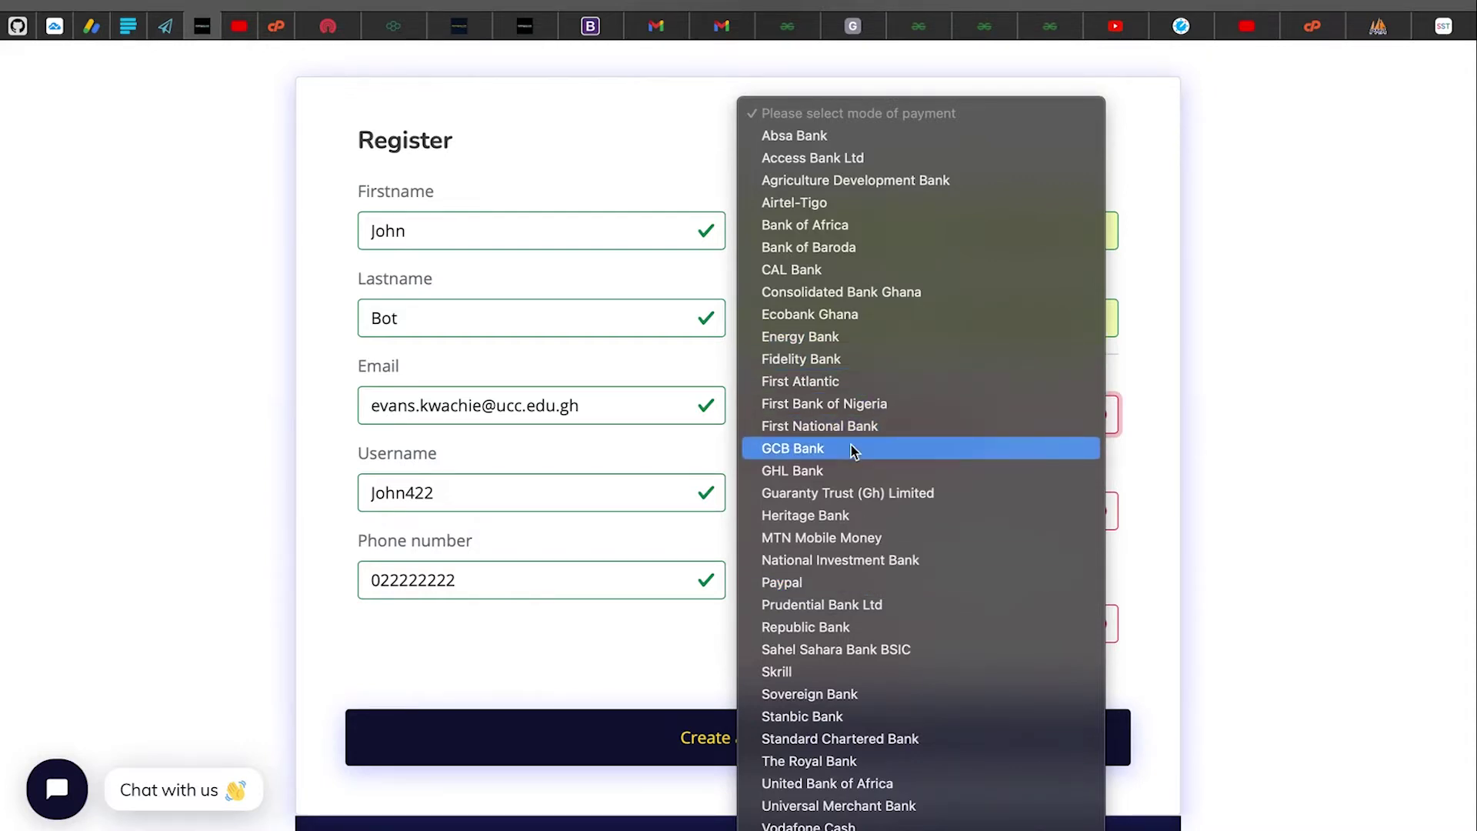
pyautogui.click(690, 149)
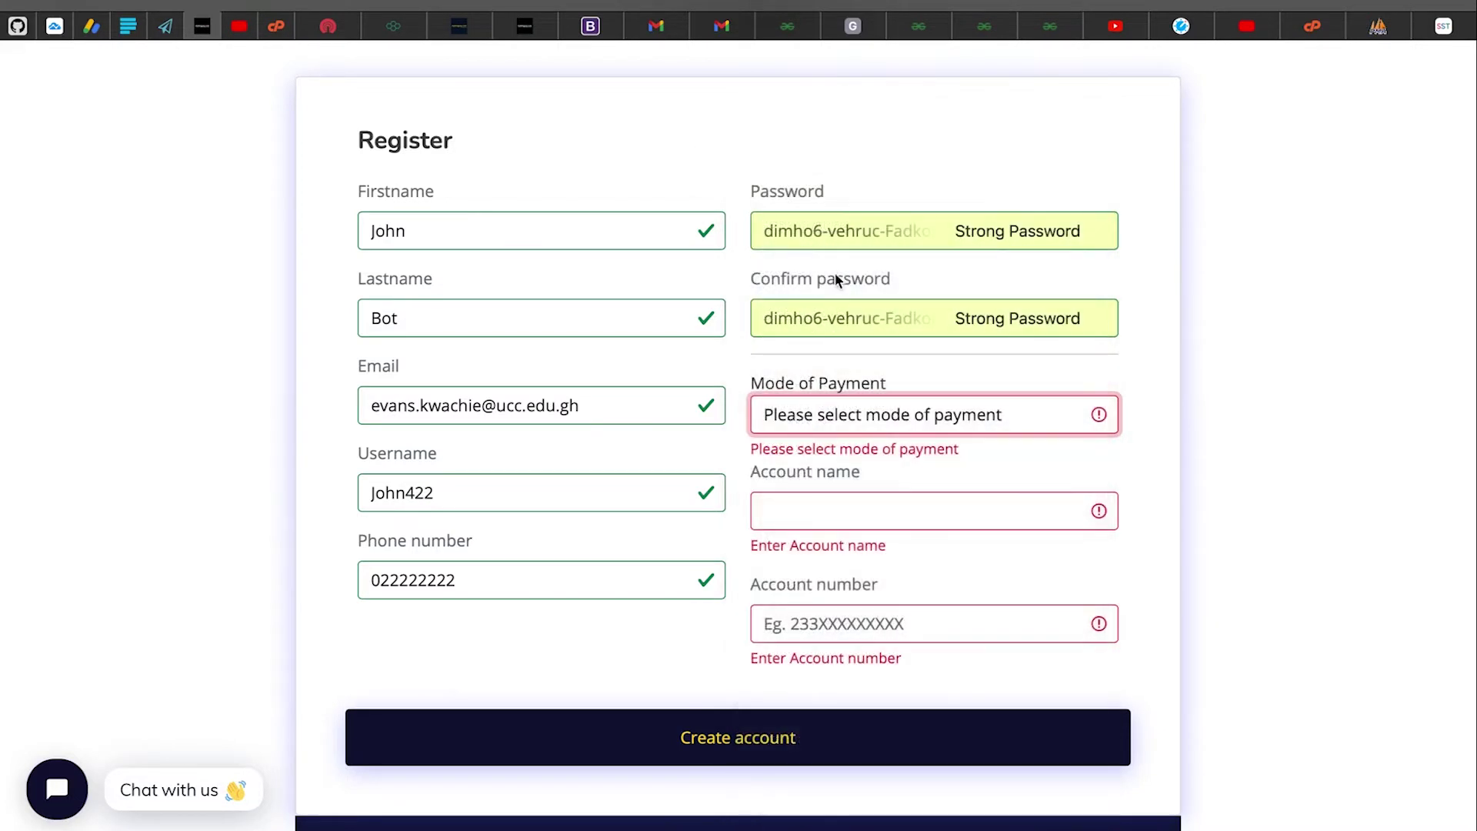
pyautogui.scroll(-1, 837, 280)
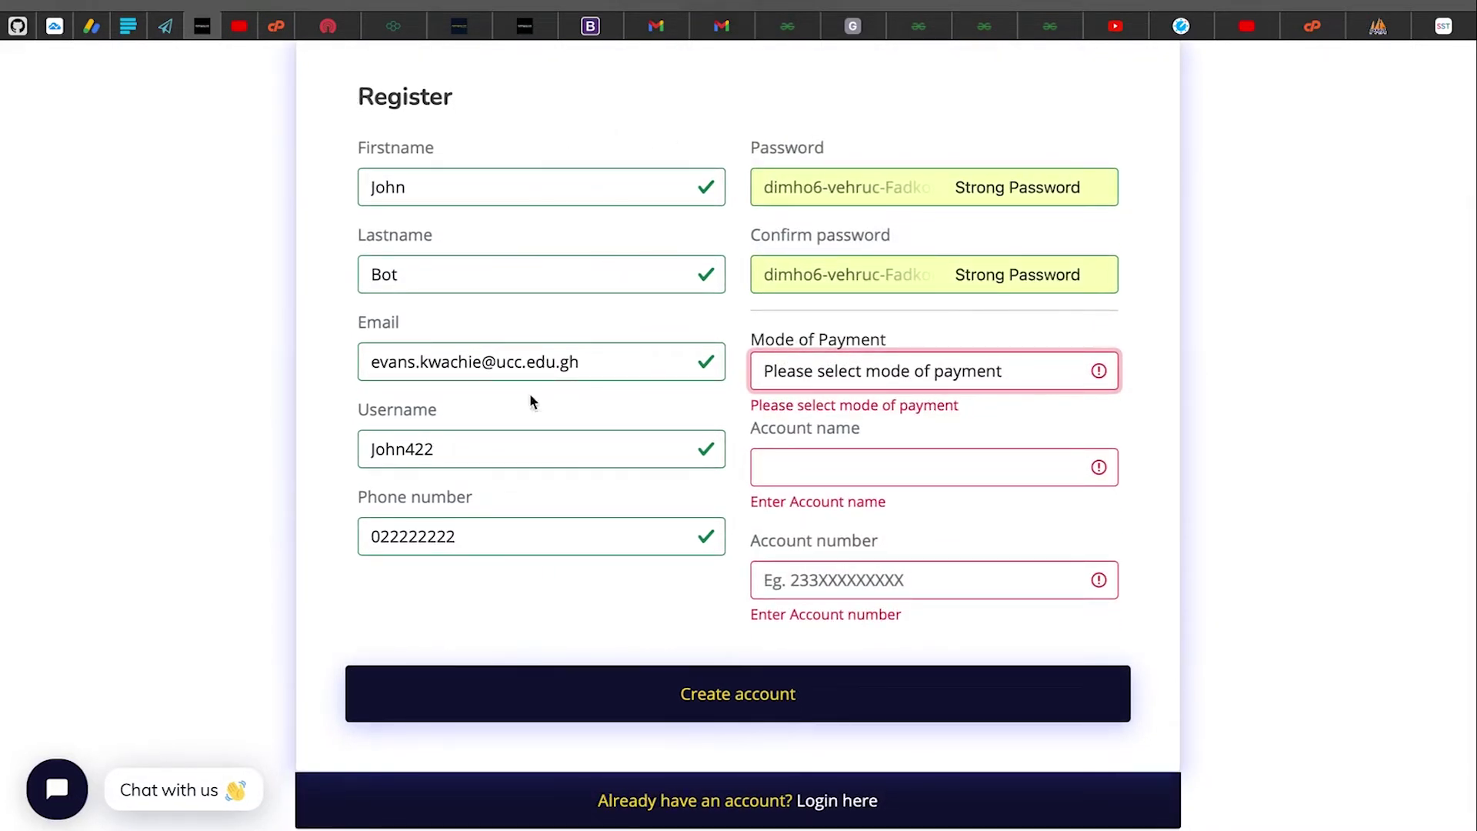
pyautogui.click(811, 328)
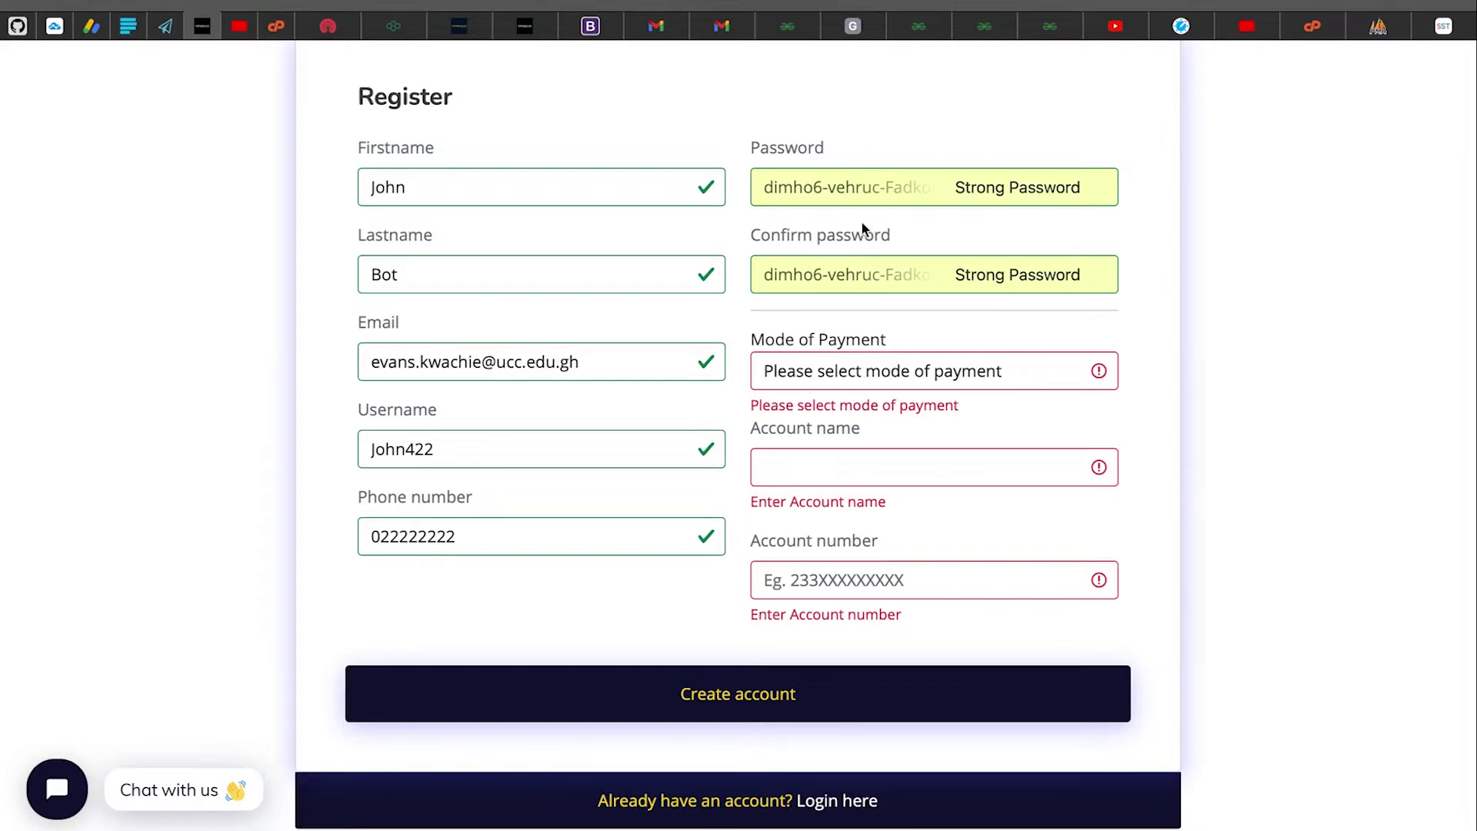
pyautogui.click(892, 370)
pyautogui.click(905, 320)
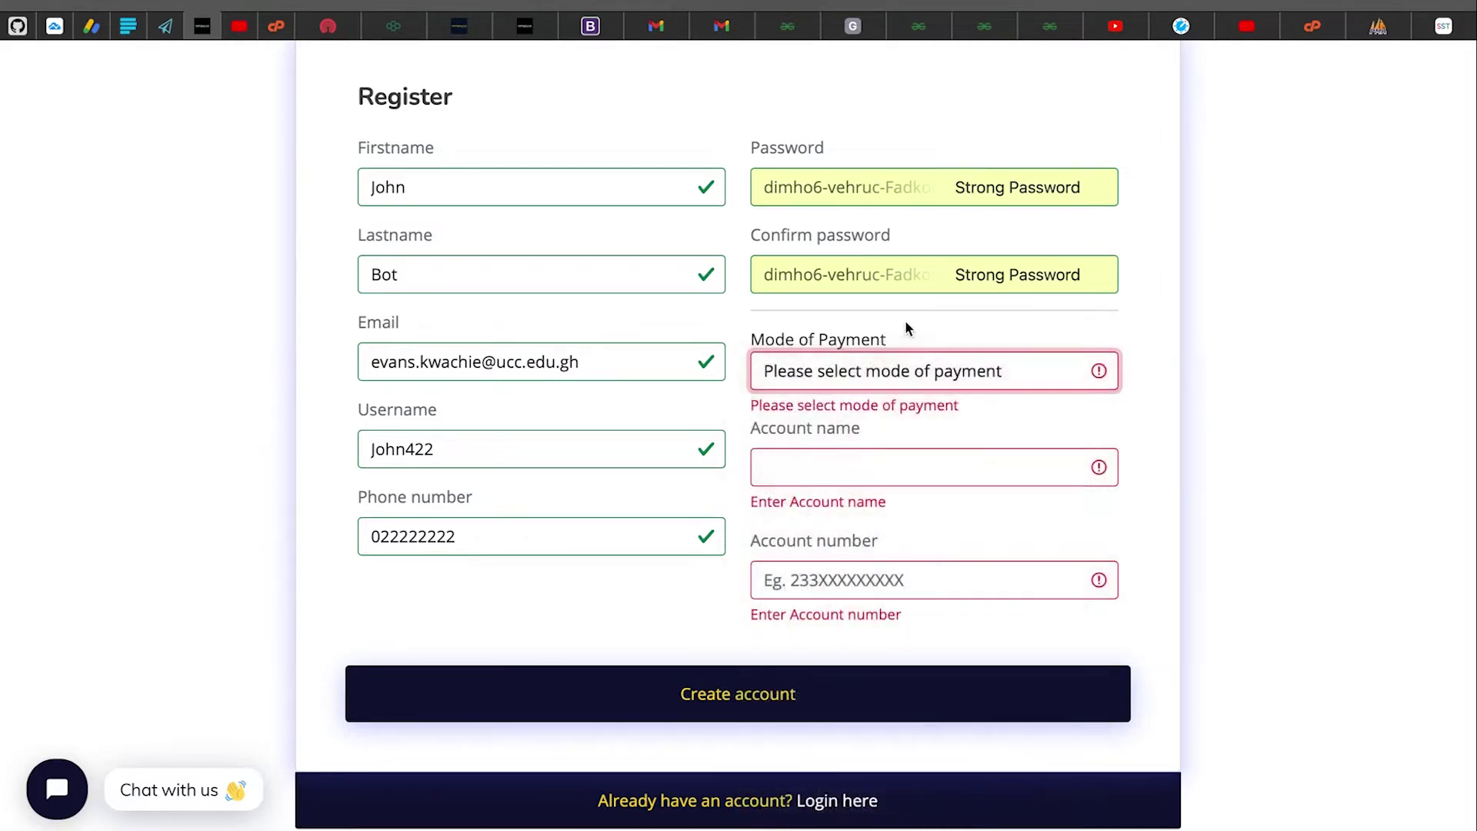
# Choose Skrill from the Mode of Payment dropdown
pyautogui.click(870, 470)
pyautogui.click(862, 583)
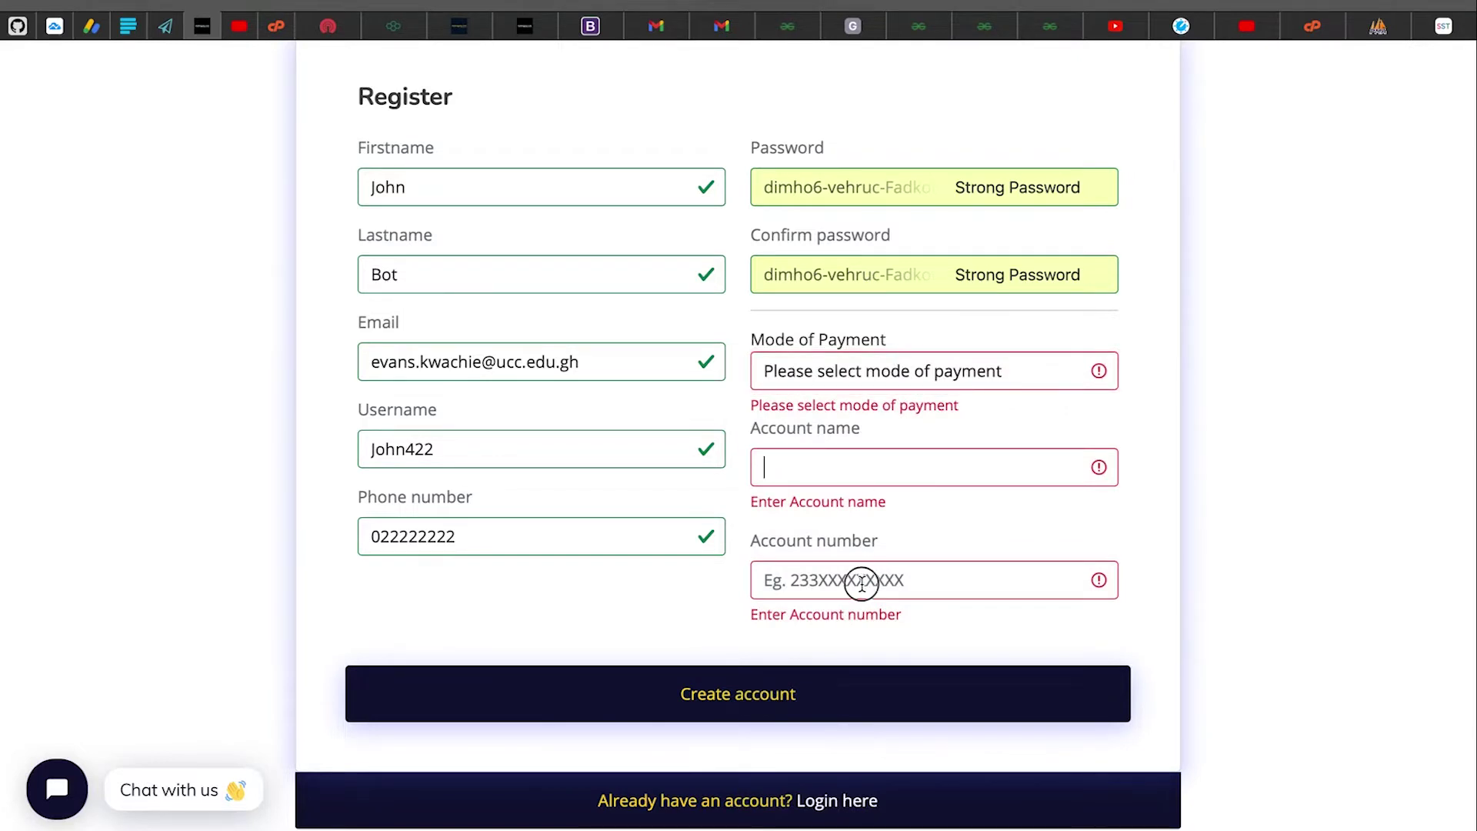
pyautogui.click(884, 370)
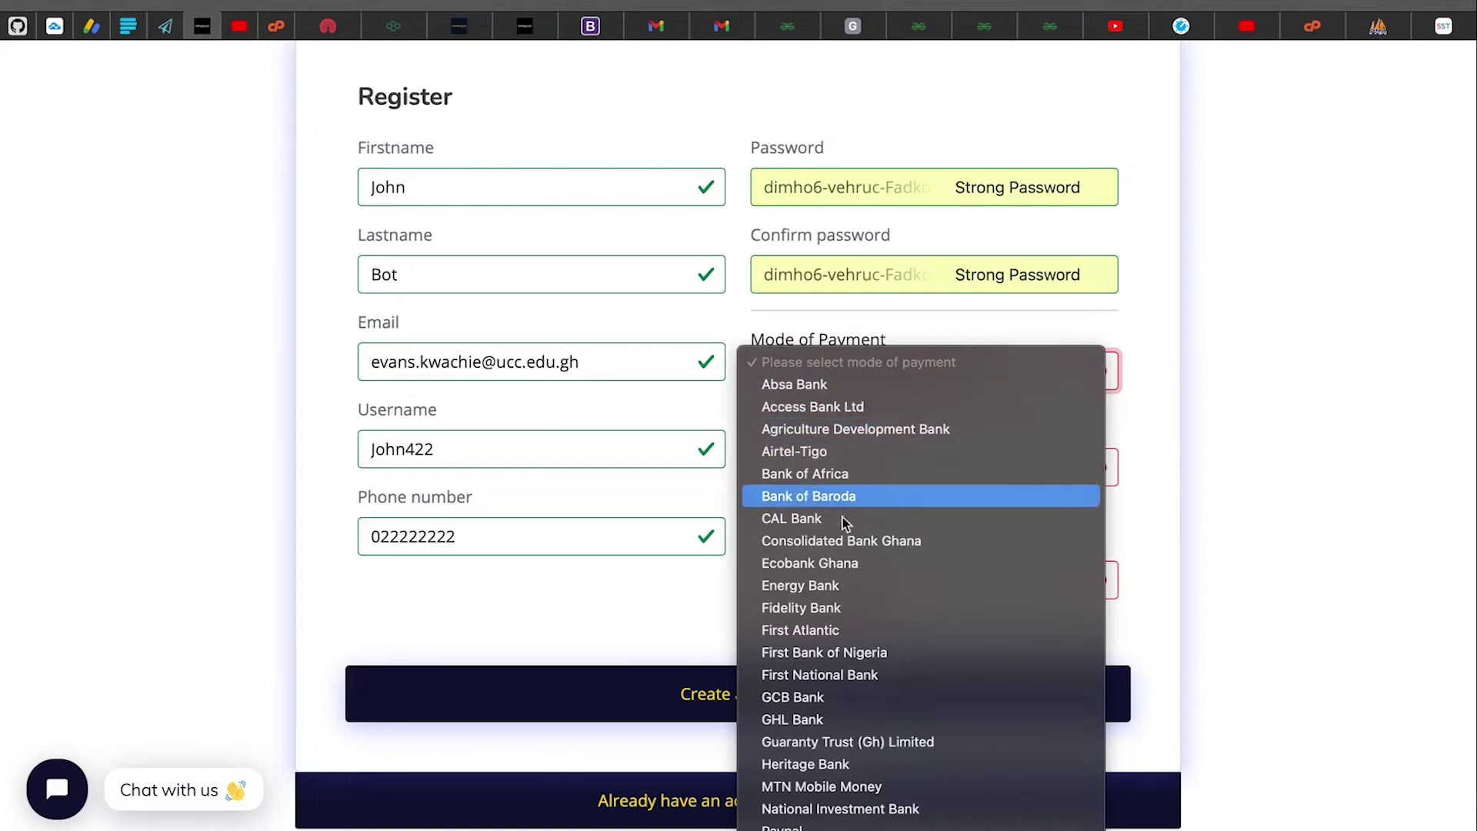
pyautogui.scroll(-5, 831, 607)
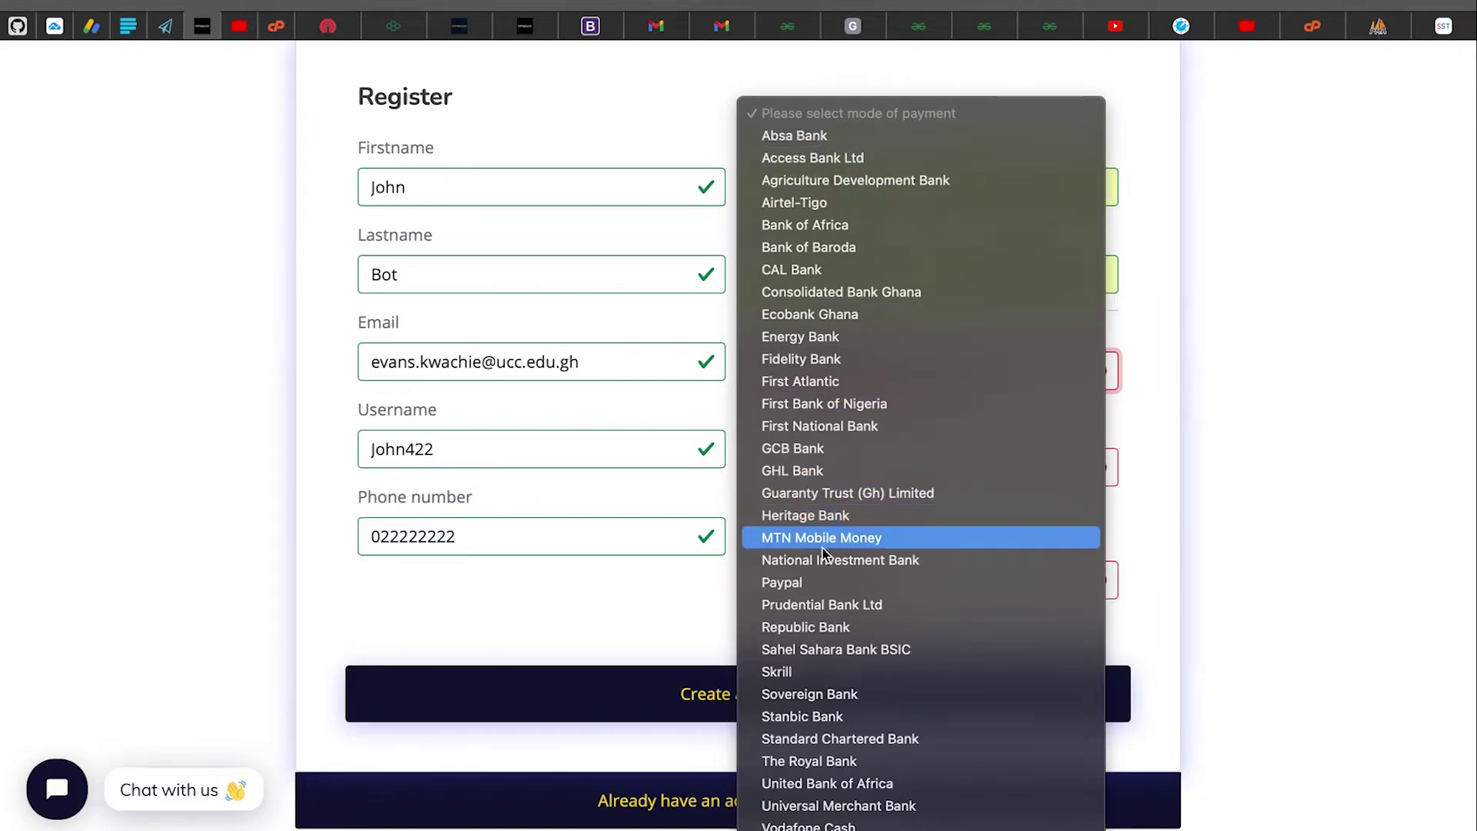
pyautogui.click(814, 671)
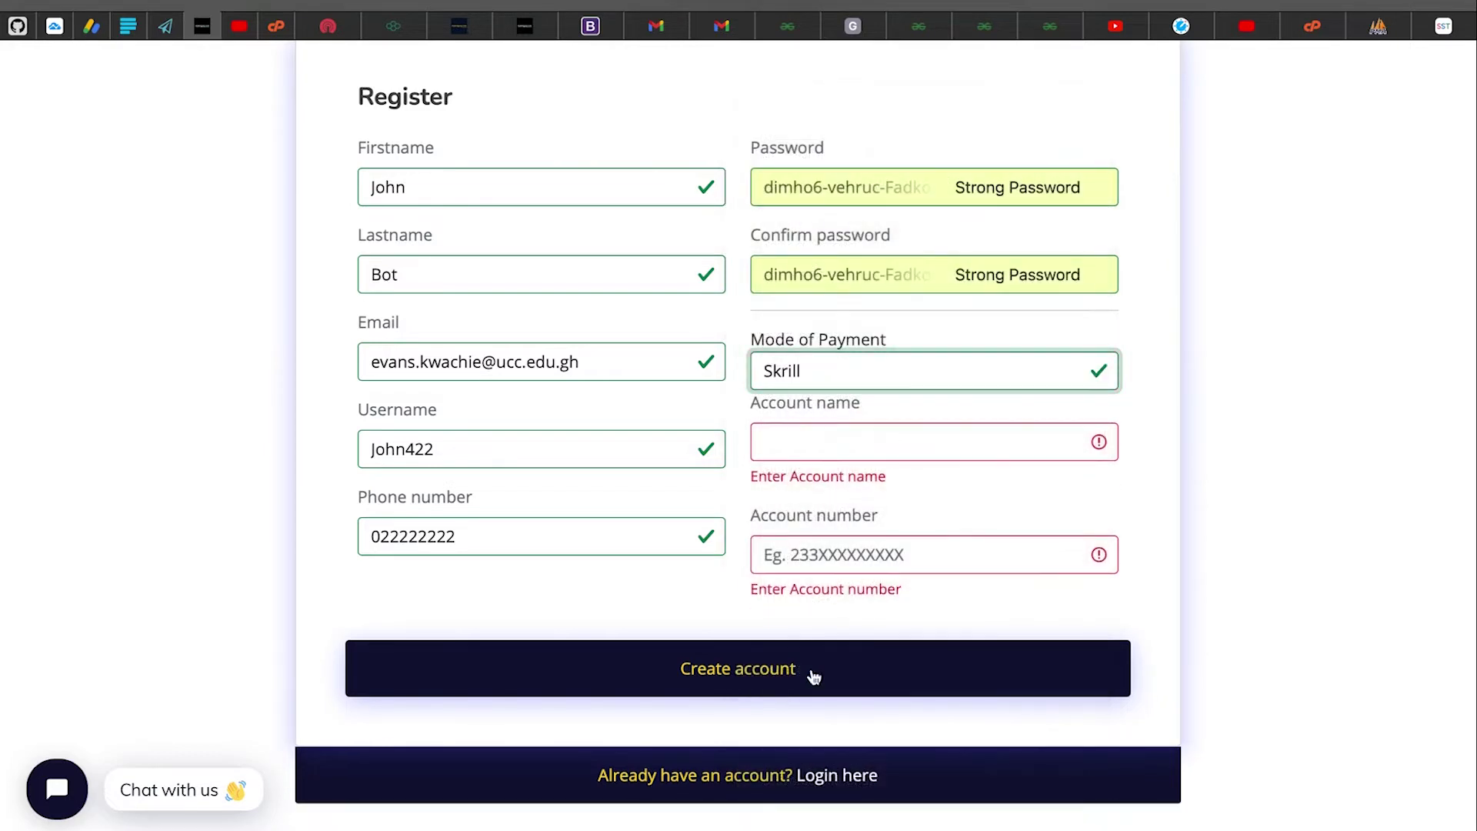
# Switch the mode of payment to MTN Mobile Money
pyautogui.click(836, 441)
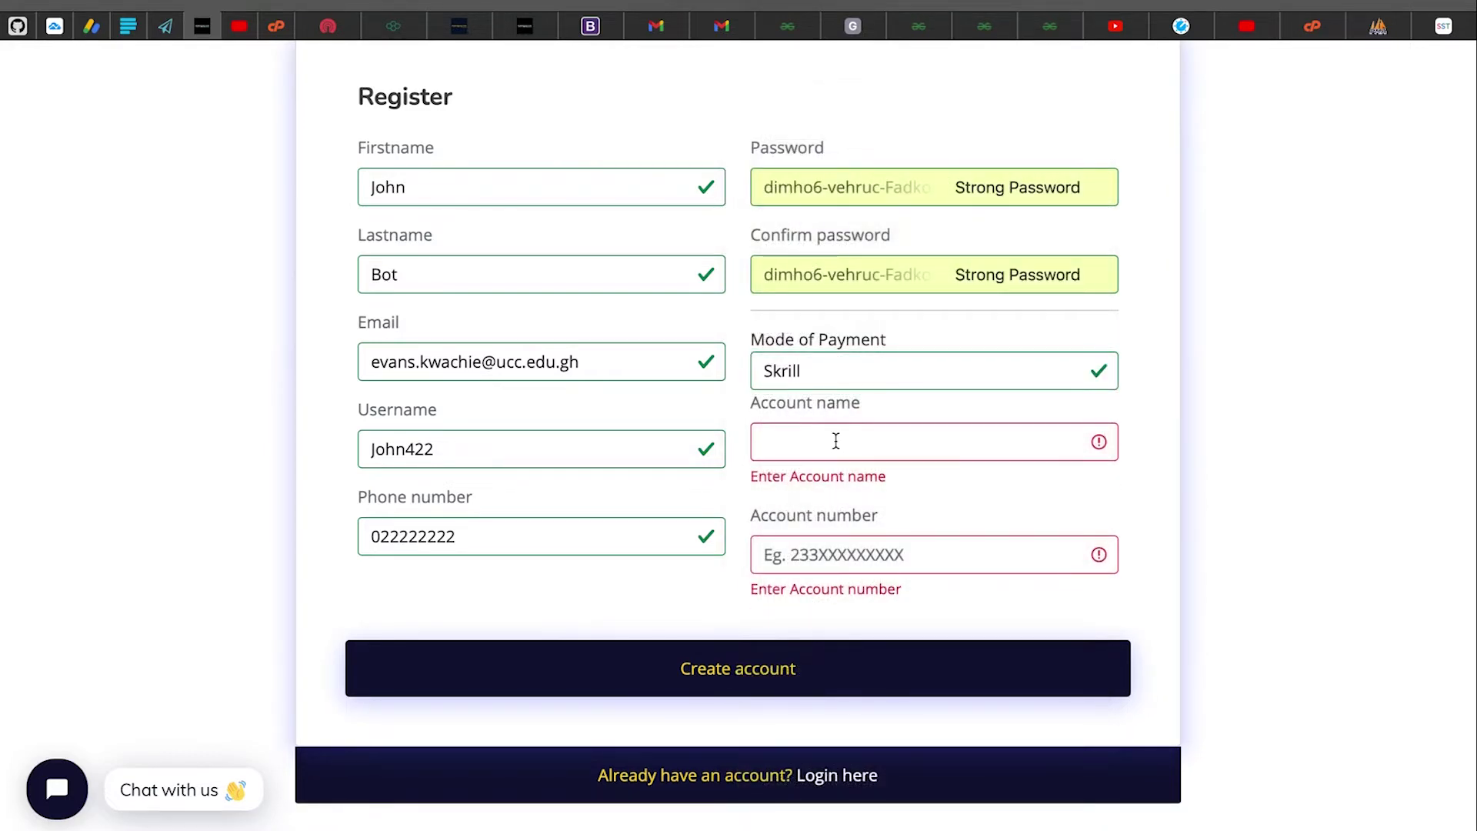
pyautogui.click(866, 373)
pyautogui.click(870, 373)
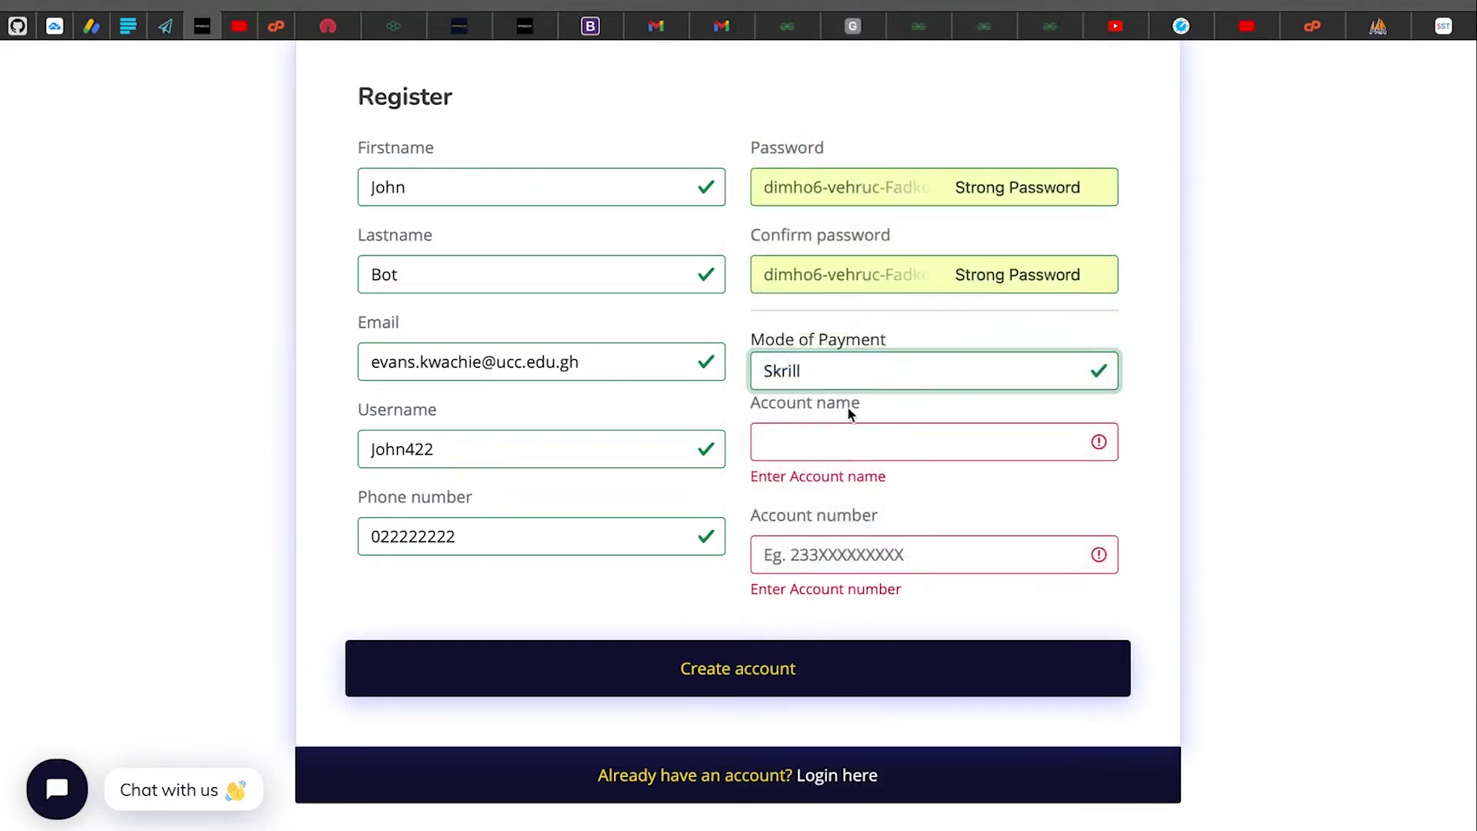
pyautogui.click(828, 440)
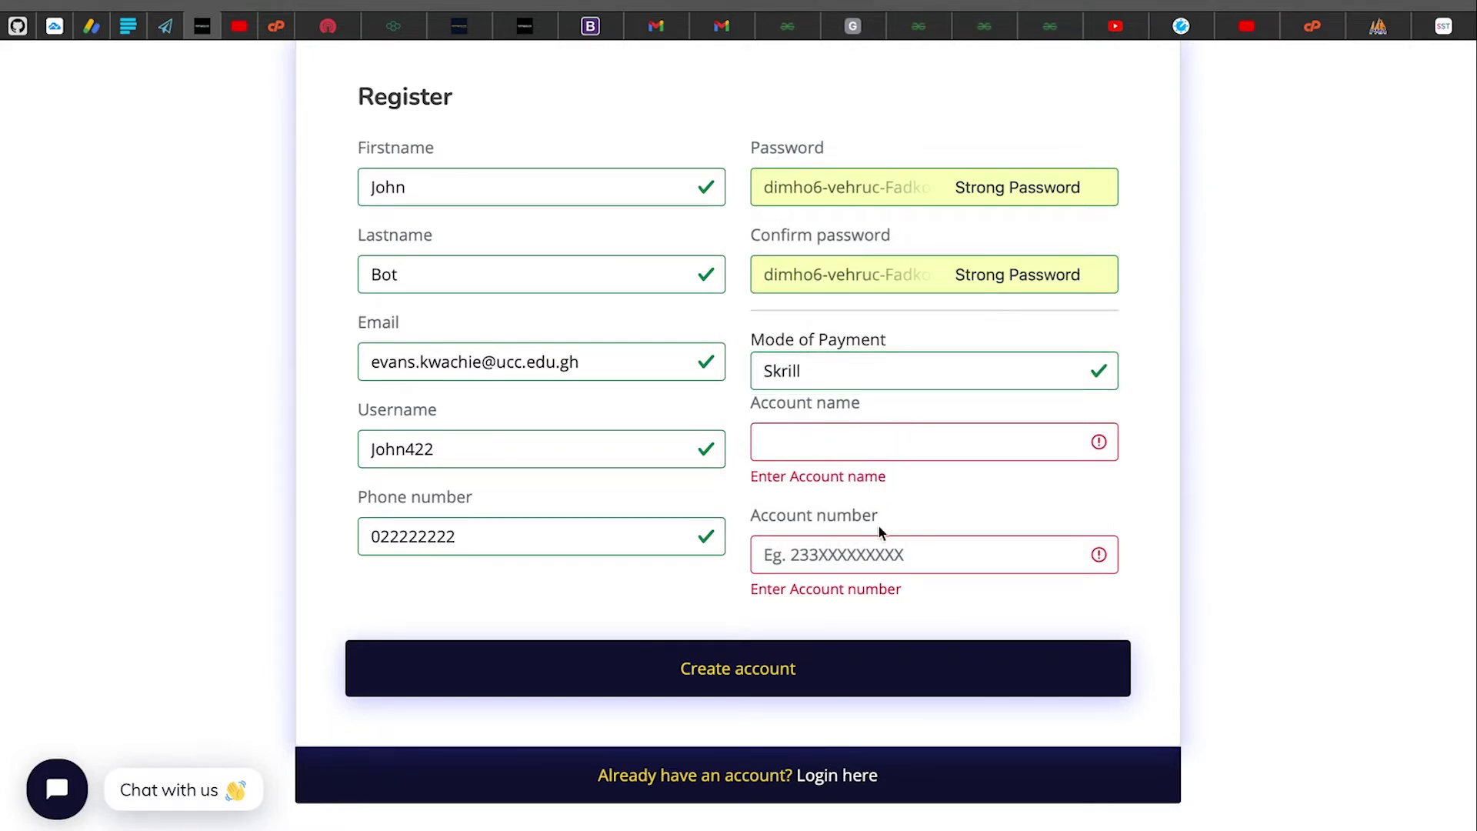
pyautogui.click(872, 548)
pyautogui.click(834, 366)
pyautogui.scroll(5, 834, 363)
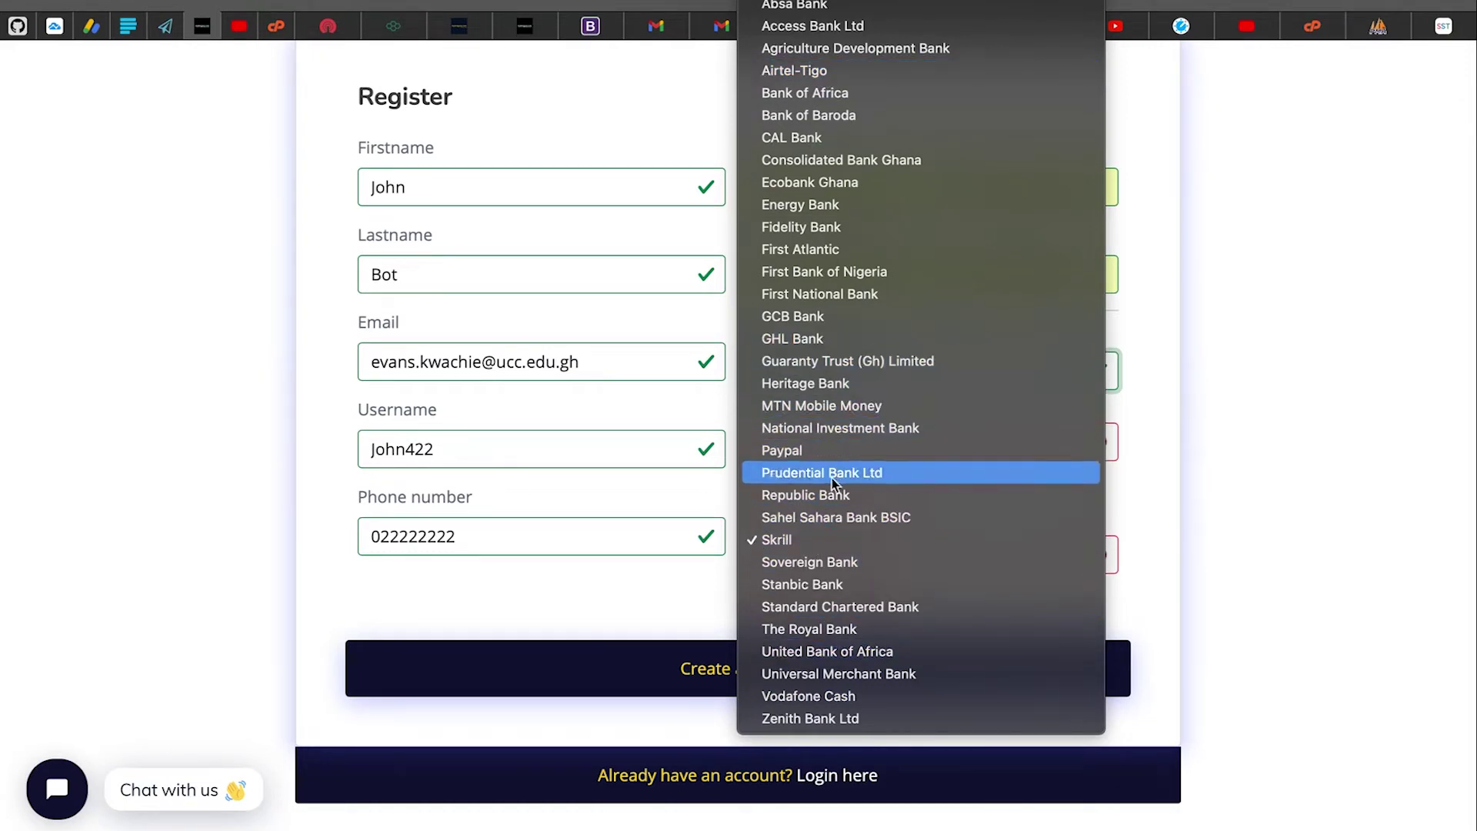
pyautogui.click(885, 405)
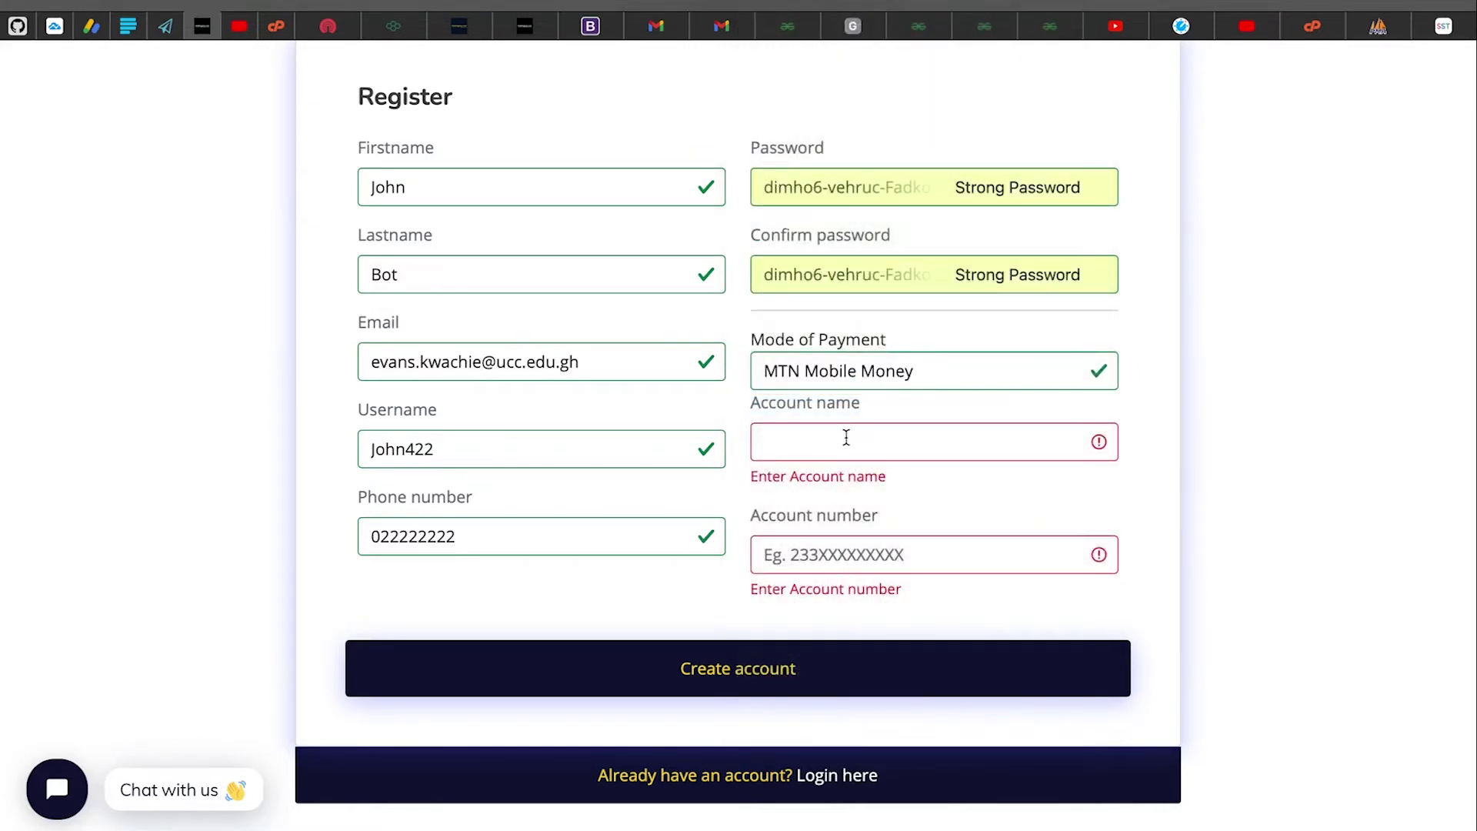
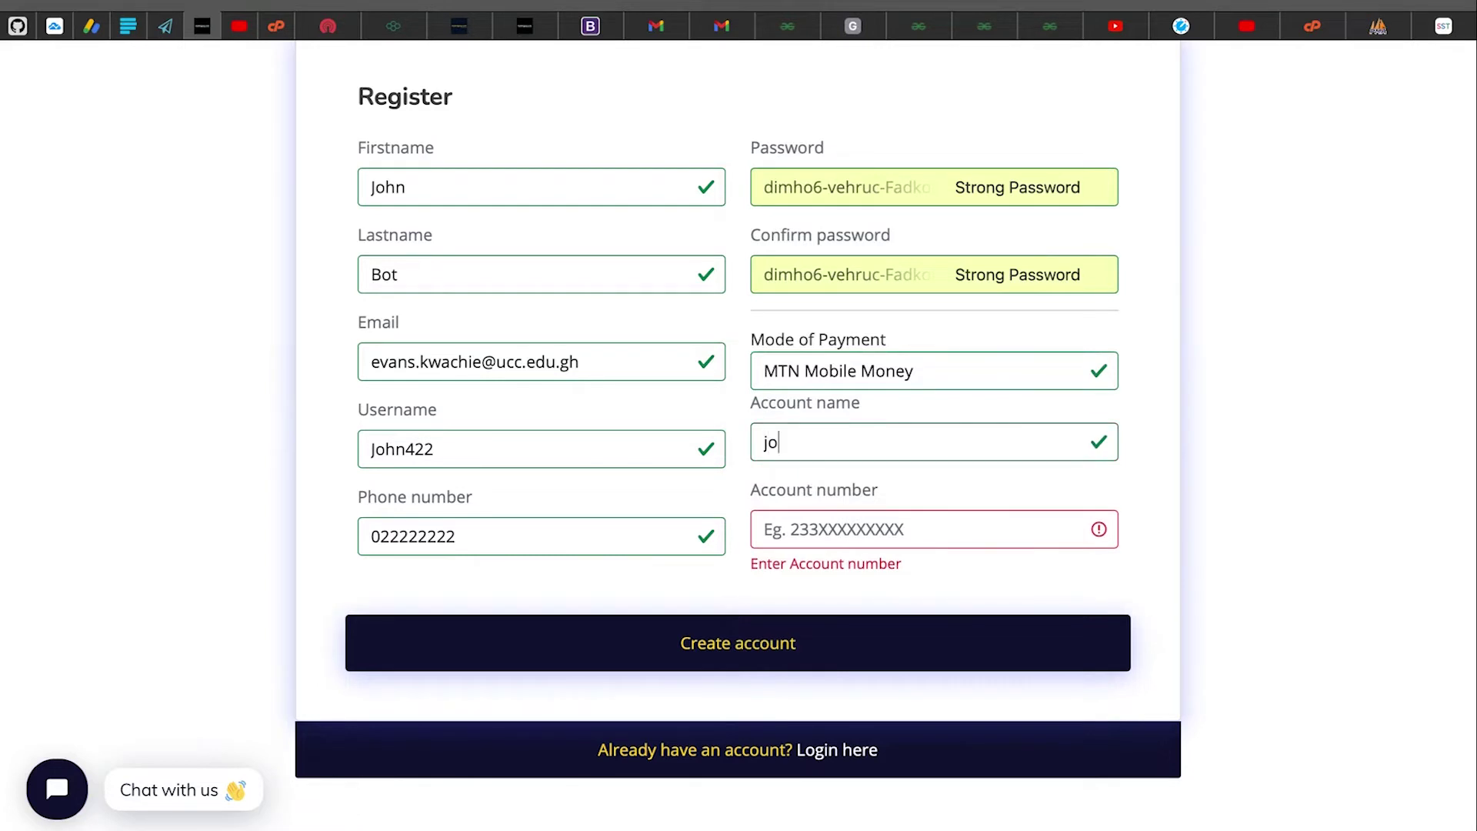
# Enter the account holder's name and start the account number using the phone number
pyautogui.doubleClick(406, 532)
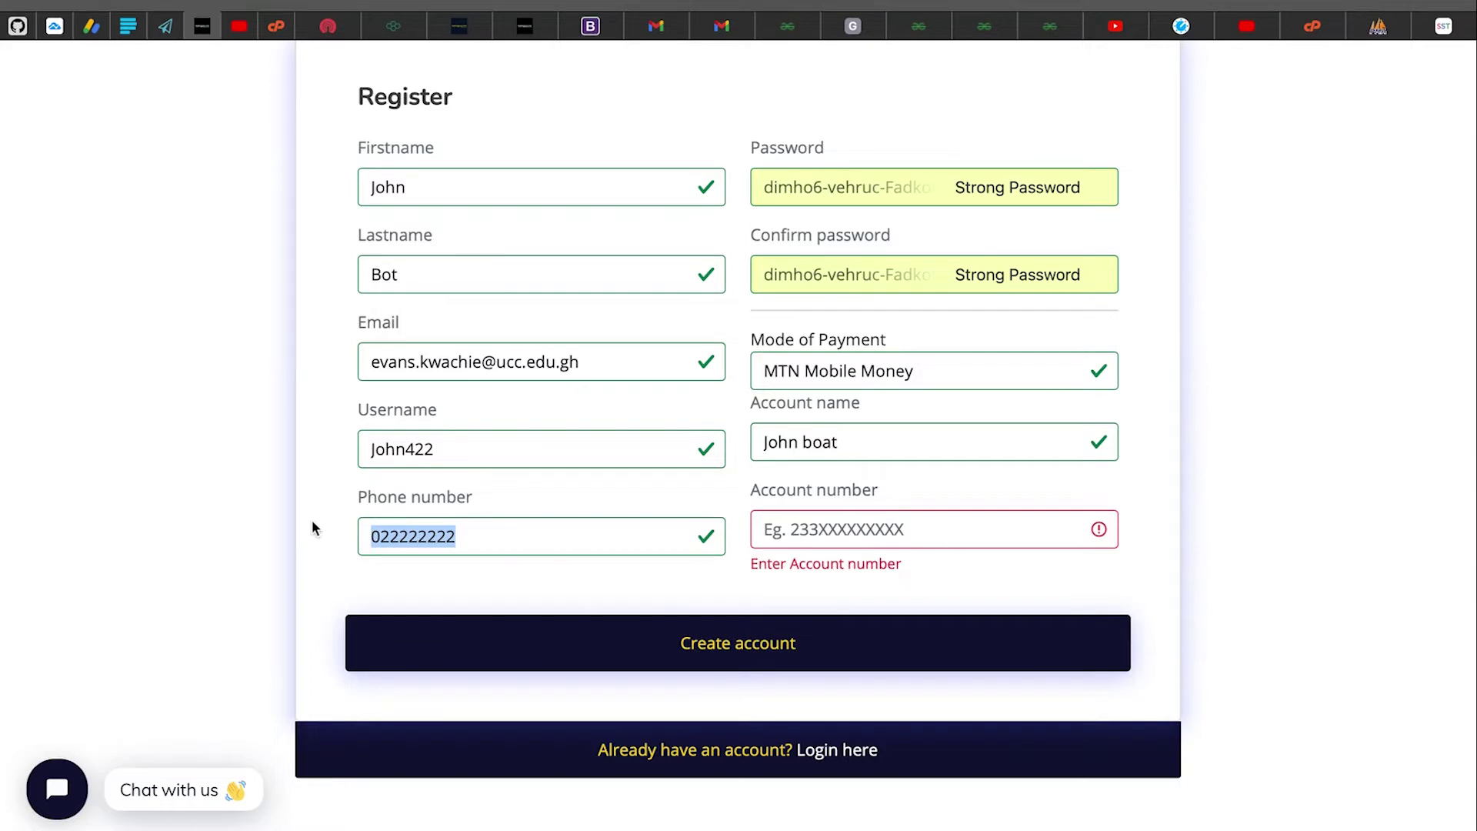
pyautogui.click(780, 518)
pyautogui.scroll(2, 769, 592)
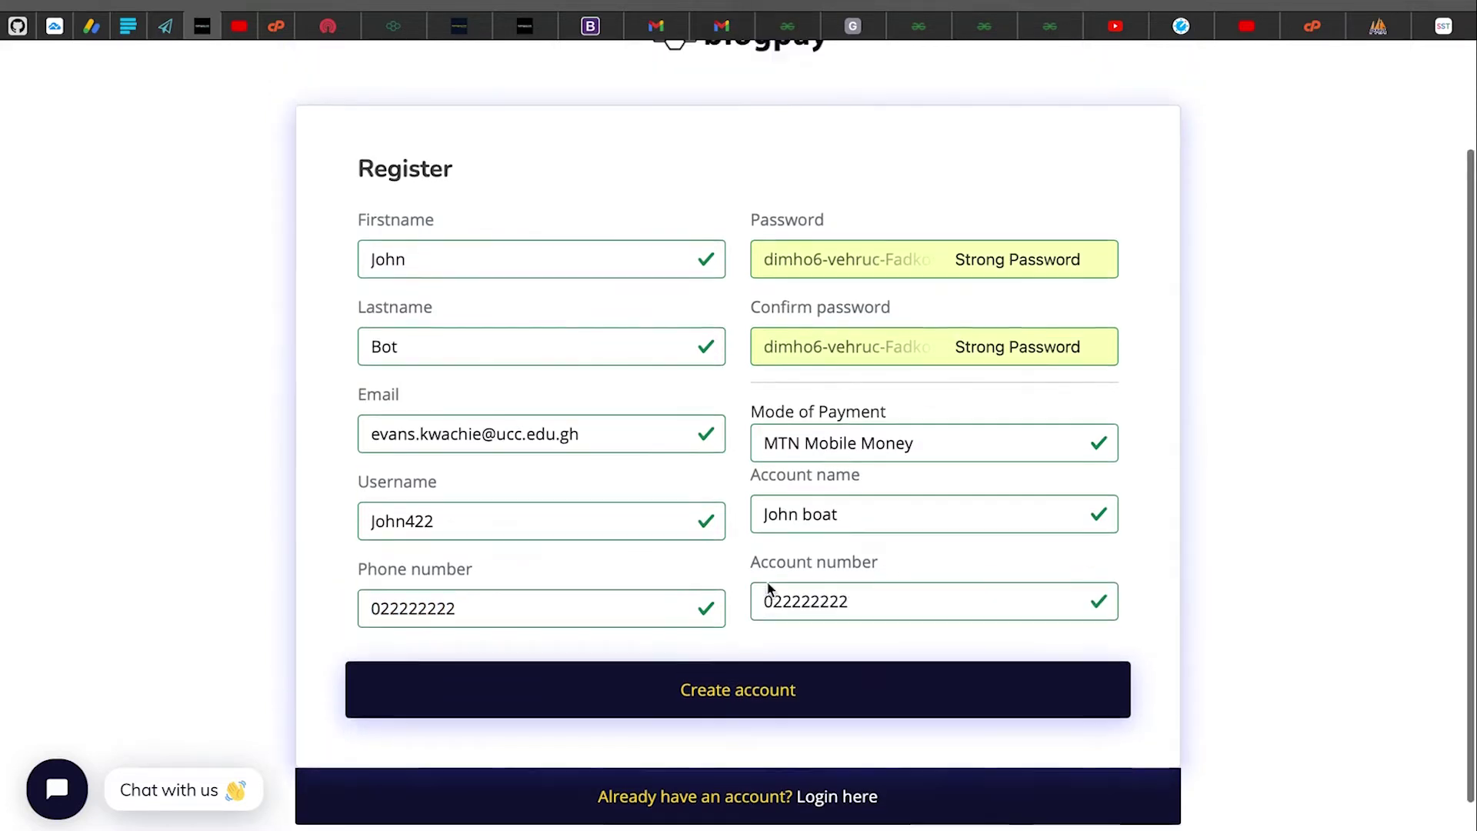
pyautogui.scroll(-2, 769, 589)
# Create the account and close the DataTables warning on the User's Dashboard
pyautogui.click(733, 620)
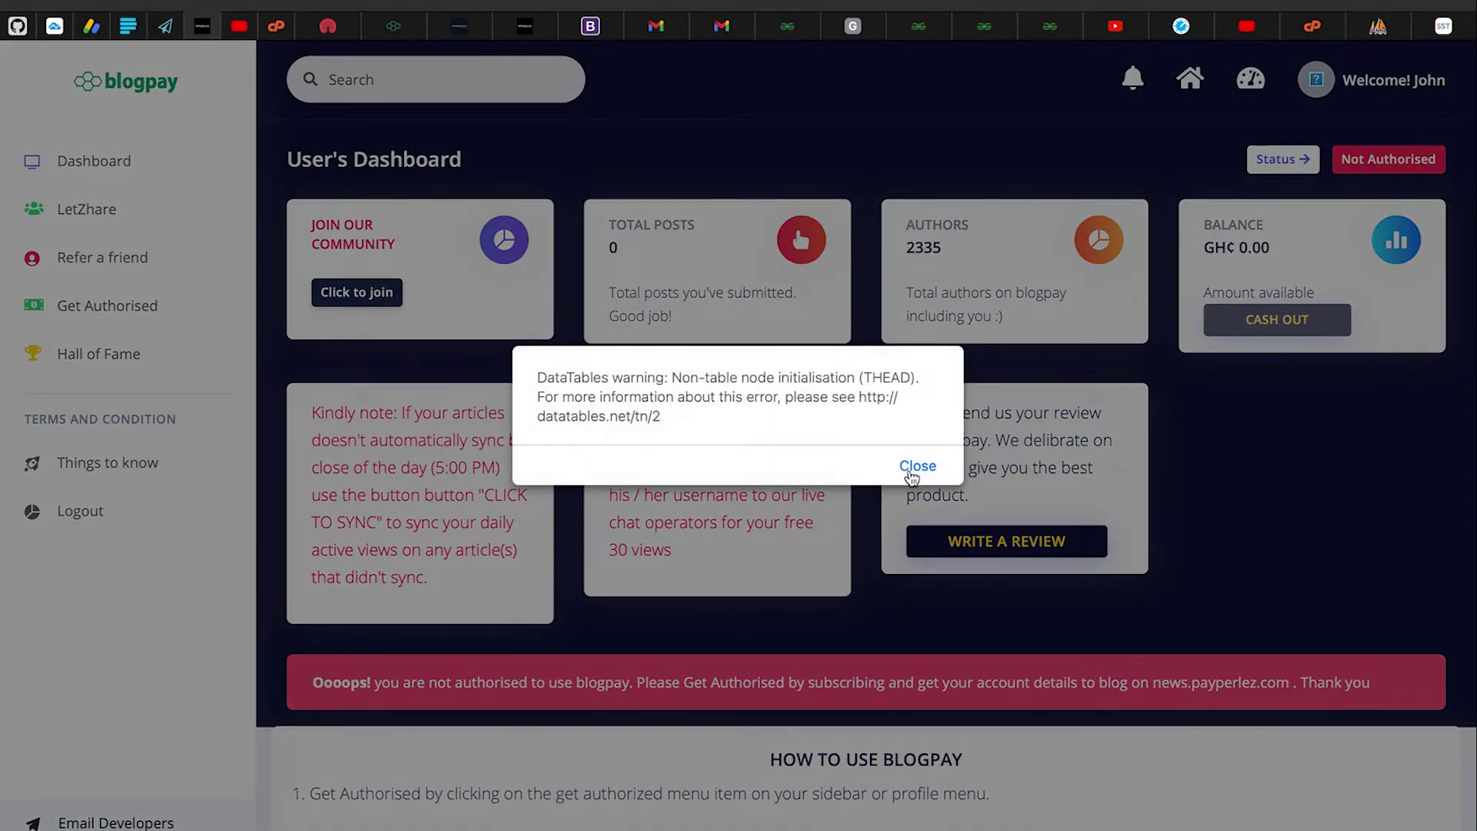
pyautogui.click(910, 472)
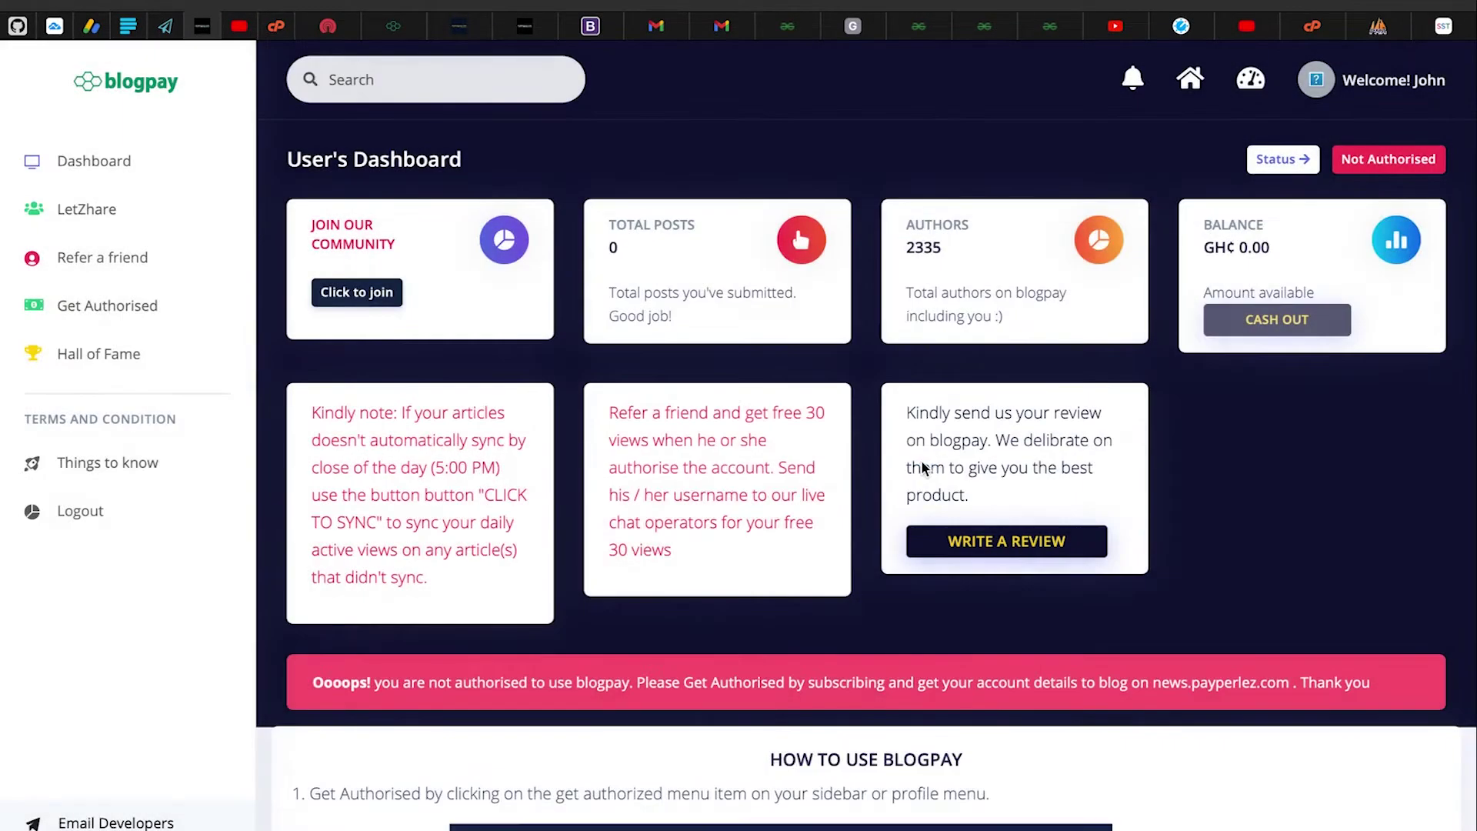
pyautogui.scroll(-15, 922, 466)
pyautogui.scroll(15, 922, 462)
pyautogui.scroll(-12, 922, 461)
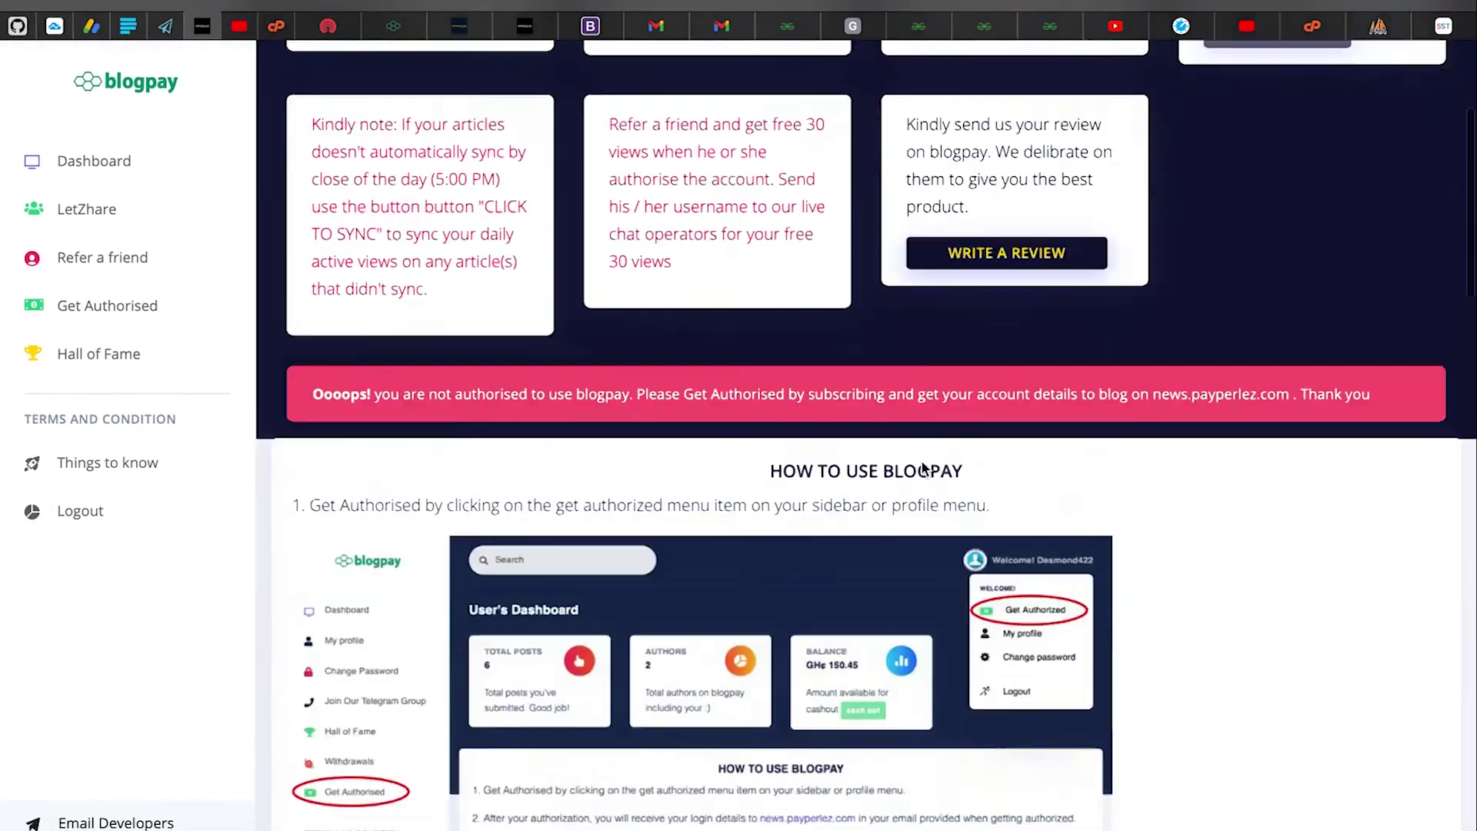
pyautogui.scroll(12, 921, 460)
# Scroll through the How to Use section and go to the LetZhare community page
pyautogui.scroll(-10, 921, 460)
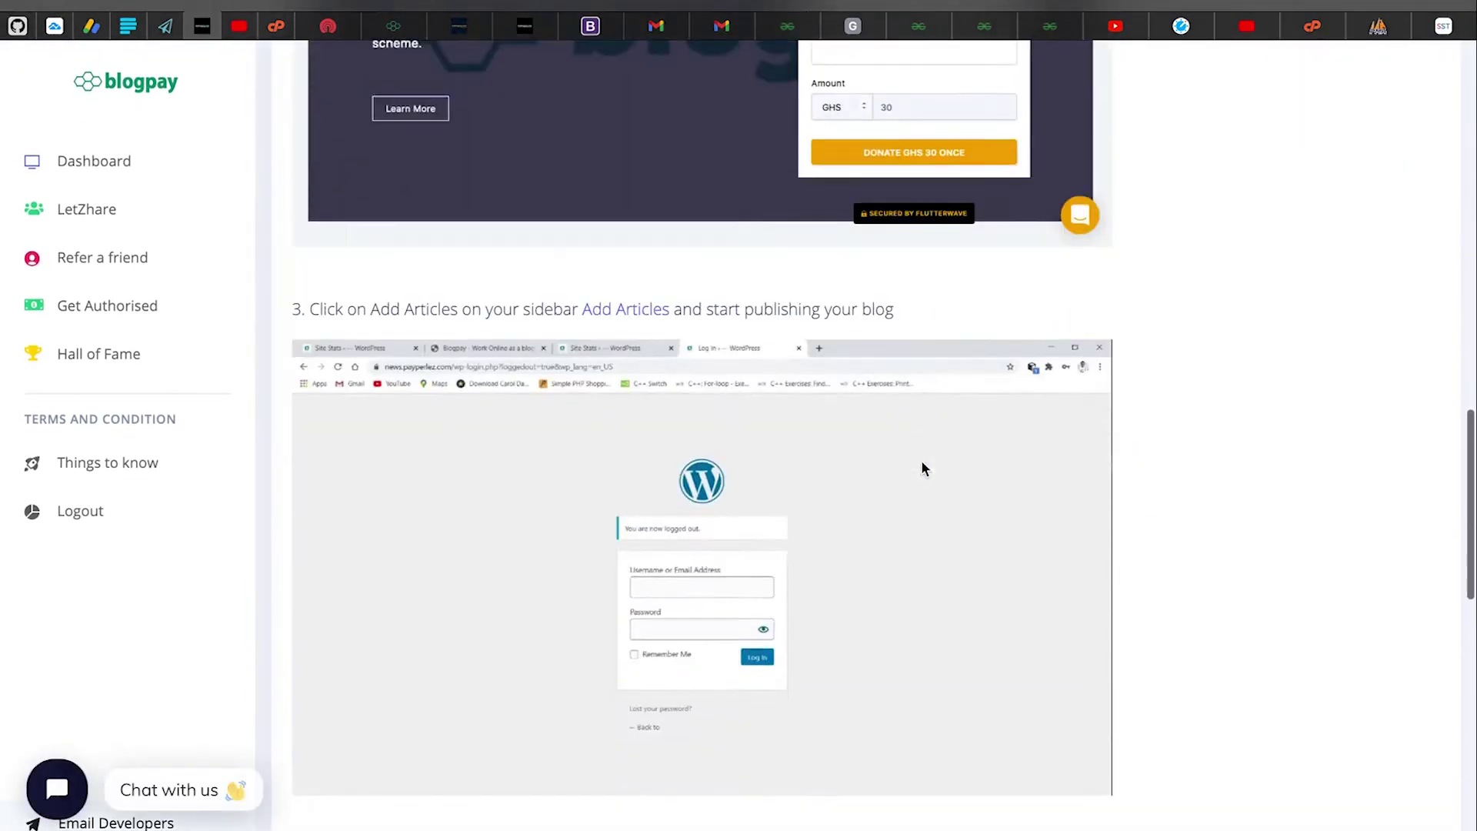
pyautogui.scroll(10, 921, 460)
pyautogui.scroll(-1, 921, 460)
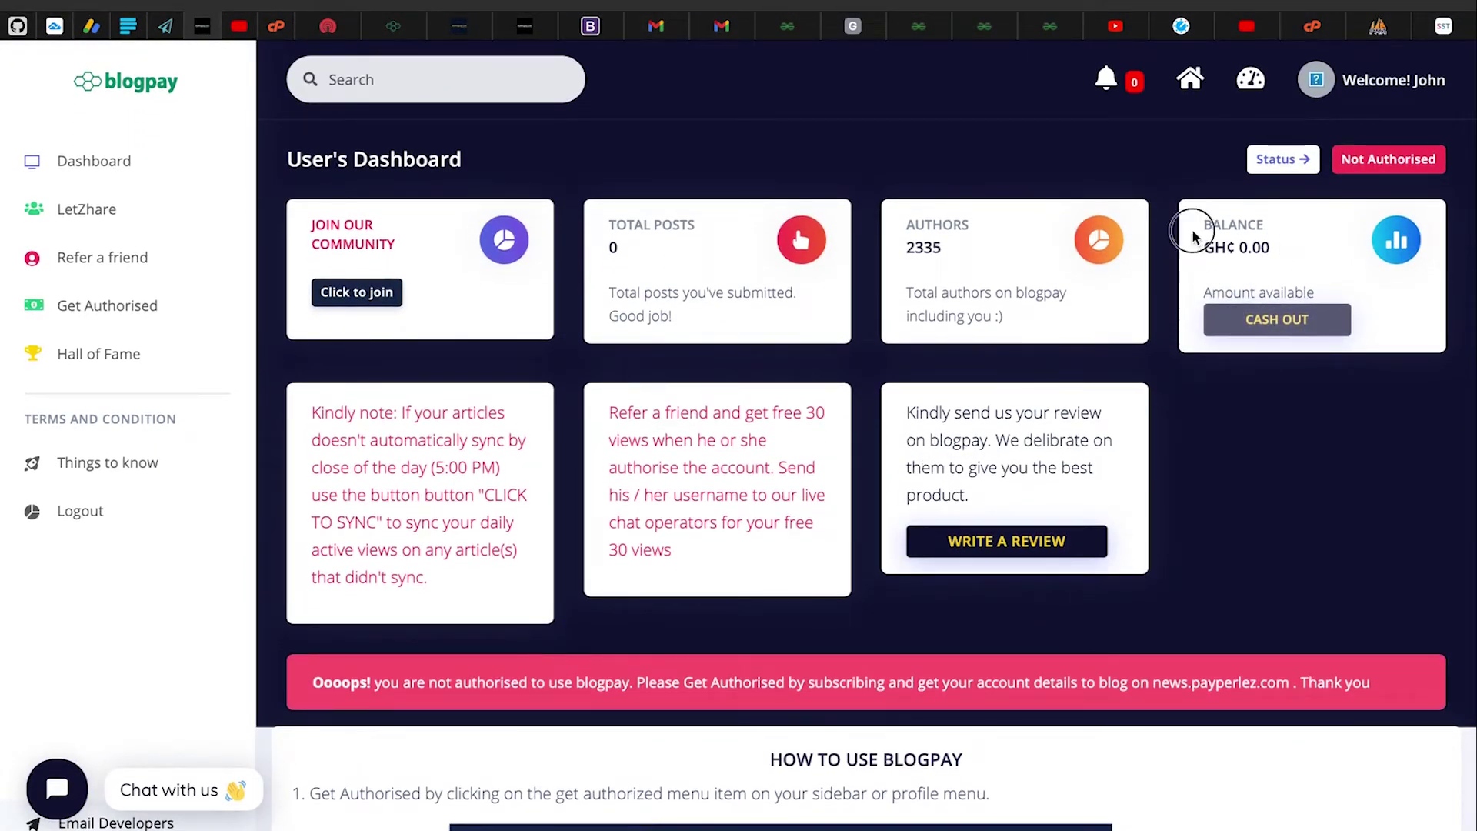
pyautogui.moveTo(1193, 236); pyautogui.dragTo(1299, 322)
pyautogui.click(1270, 242)
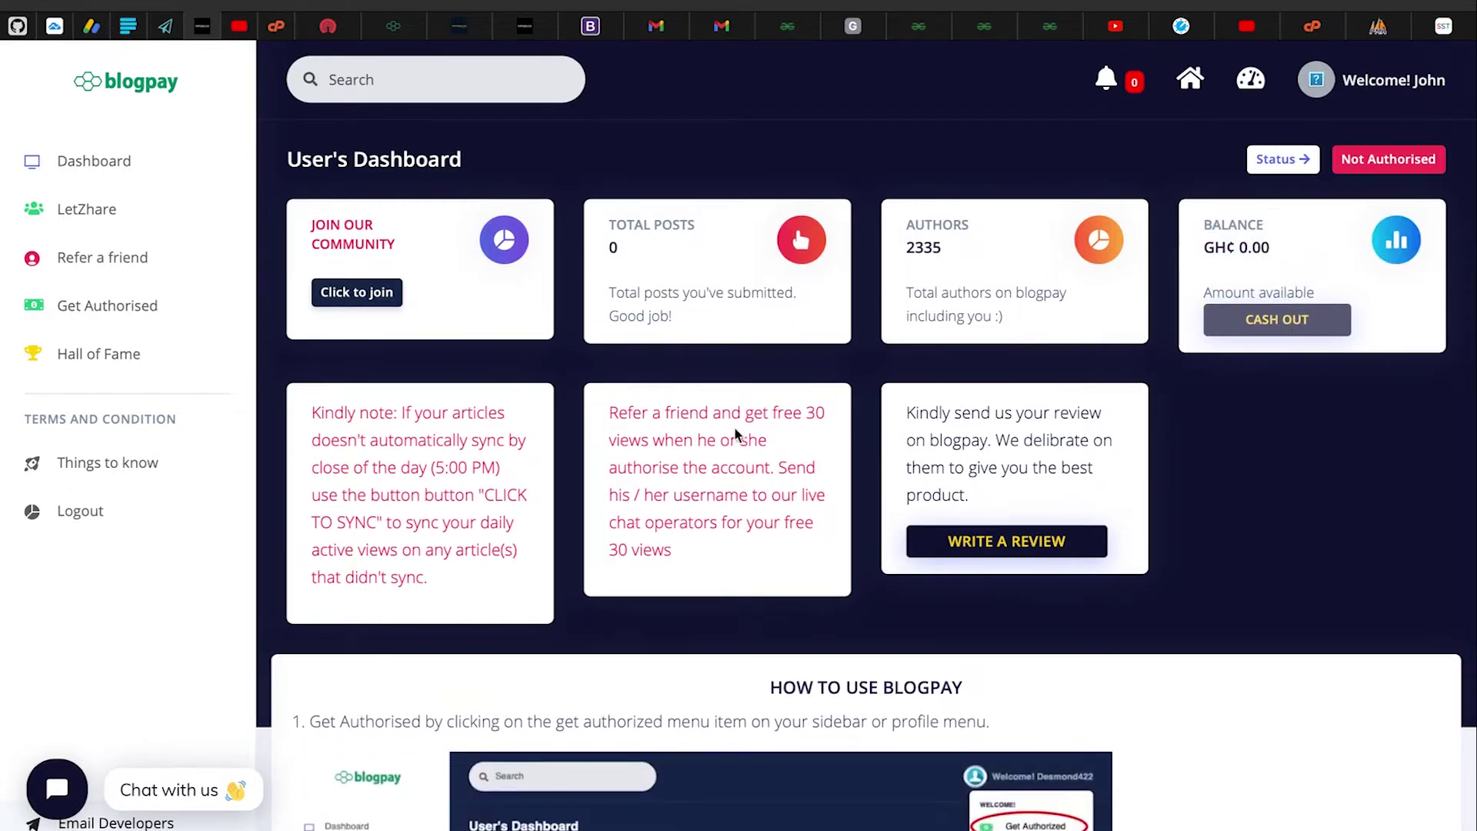
pyautogui.click(357, 293)
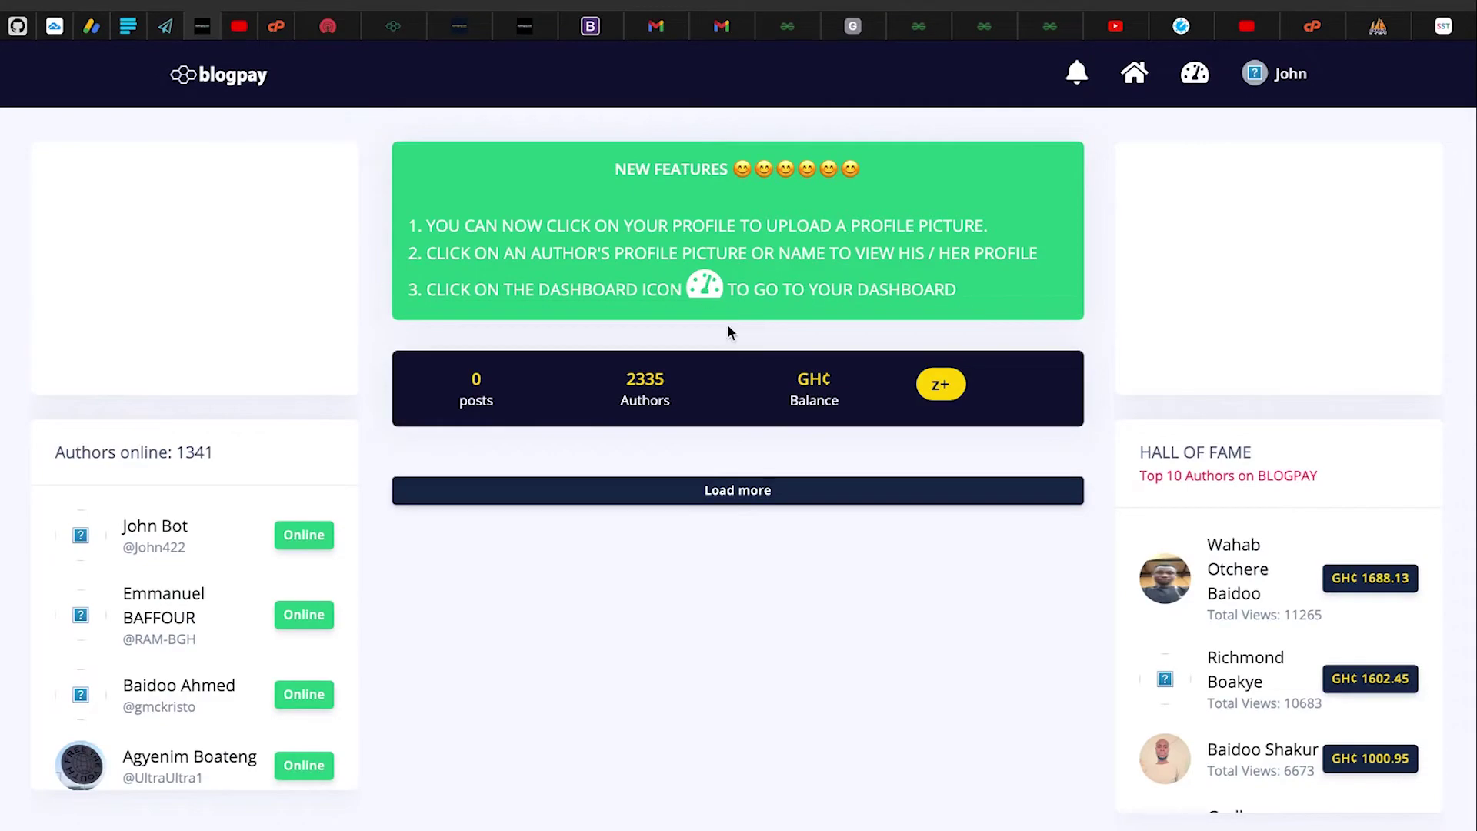
# Scroll through the LetZhare community feed posts
pyautogui.scroll(-3, 728, 325)
pyautogui.scroll(3, 728, 326)
pyautogui.scroll(-5, 727, 325)
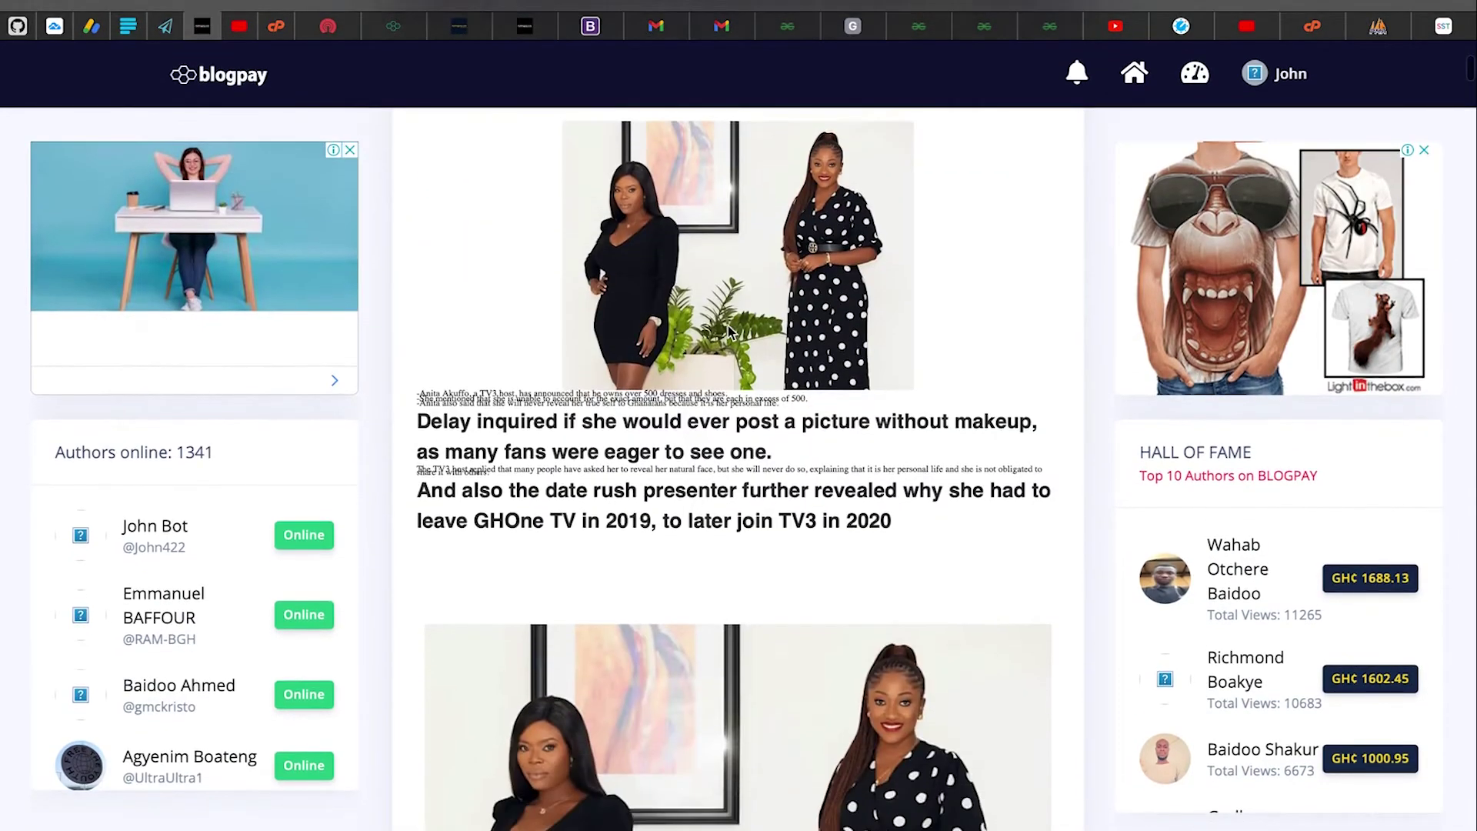
pyautogui.scroll(-10, 730, 331)
pyautogui.scroll(1, 511, 243)
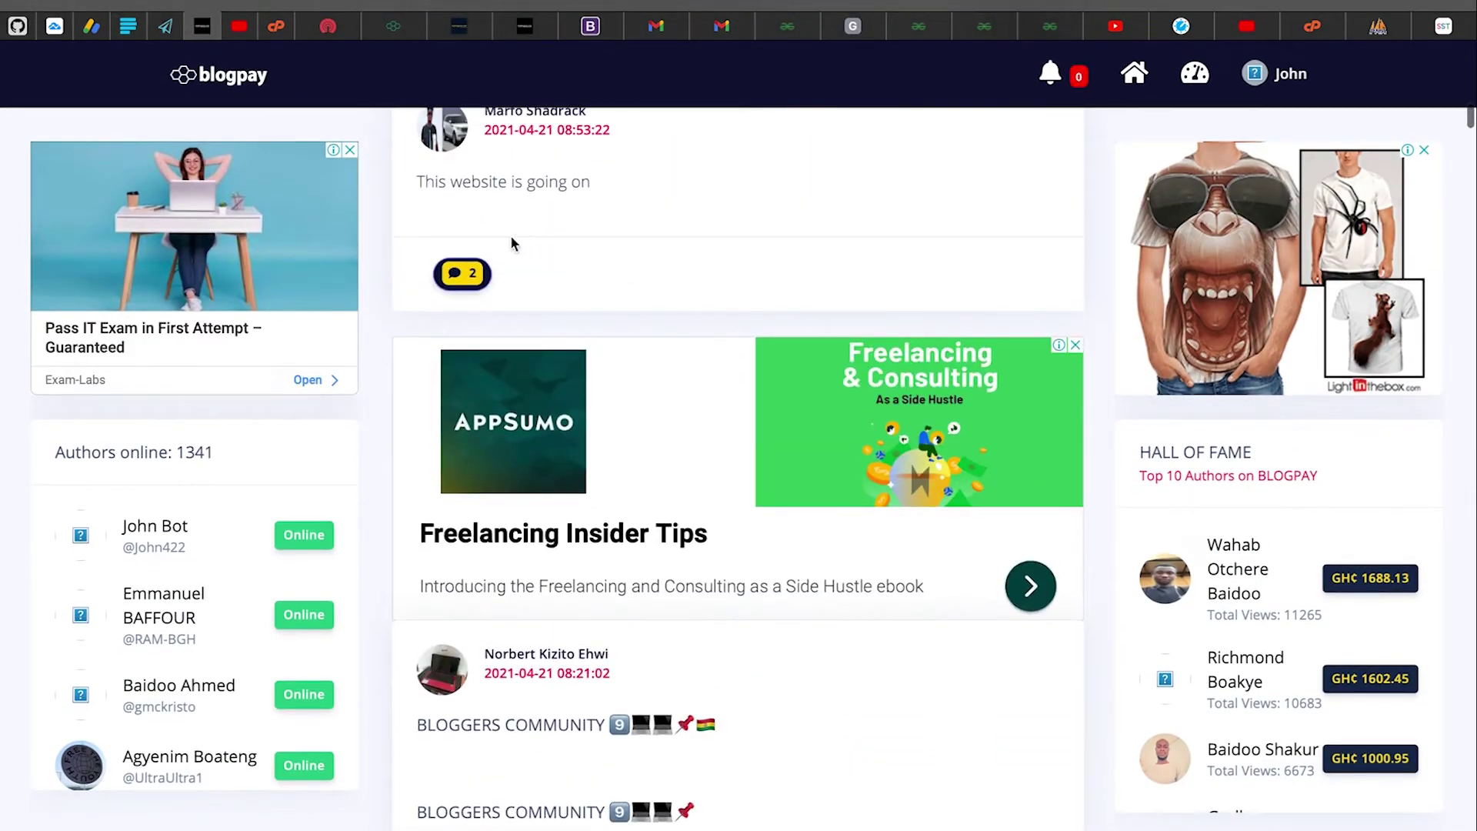
pyautogui.scroll(1, 455, 196)
pyautogui.moveTo(422, 217); pyautogui.dragTo(624, 219)
pyautogui.click(639, 269)
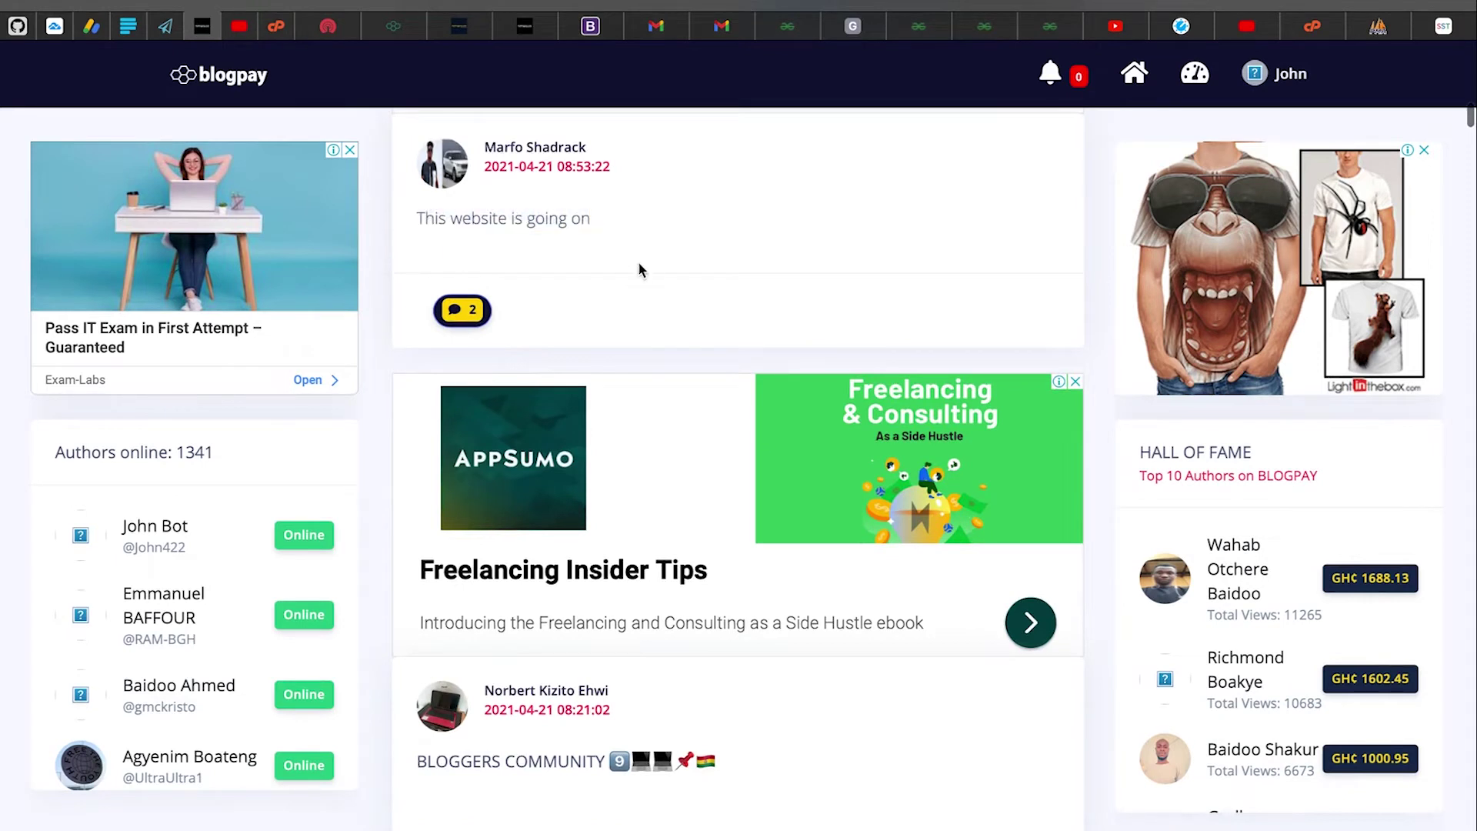
pyautogui.scroll(-2, 713, 420)
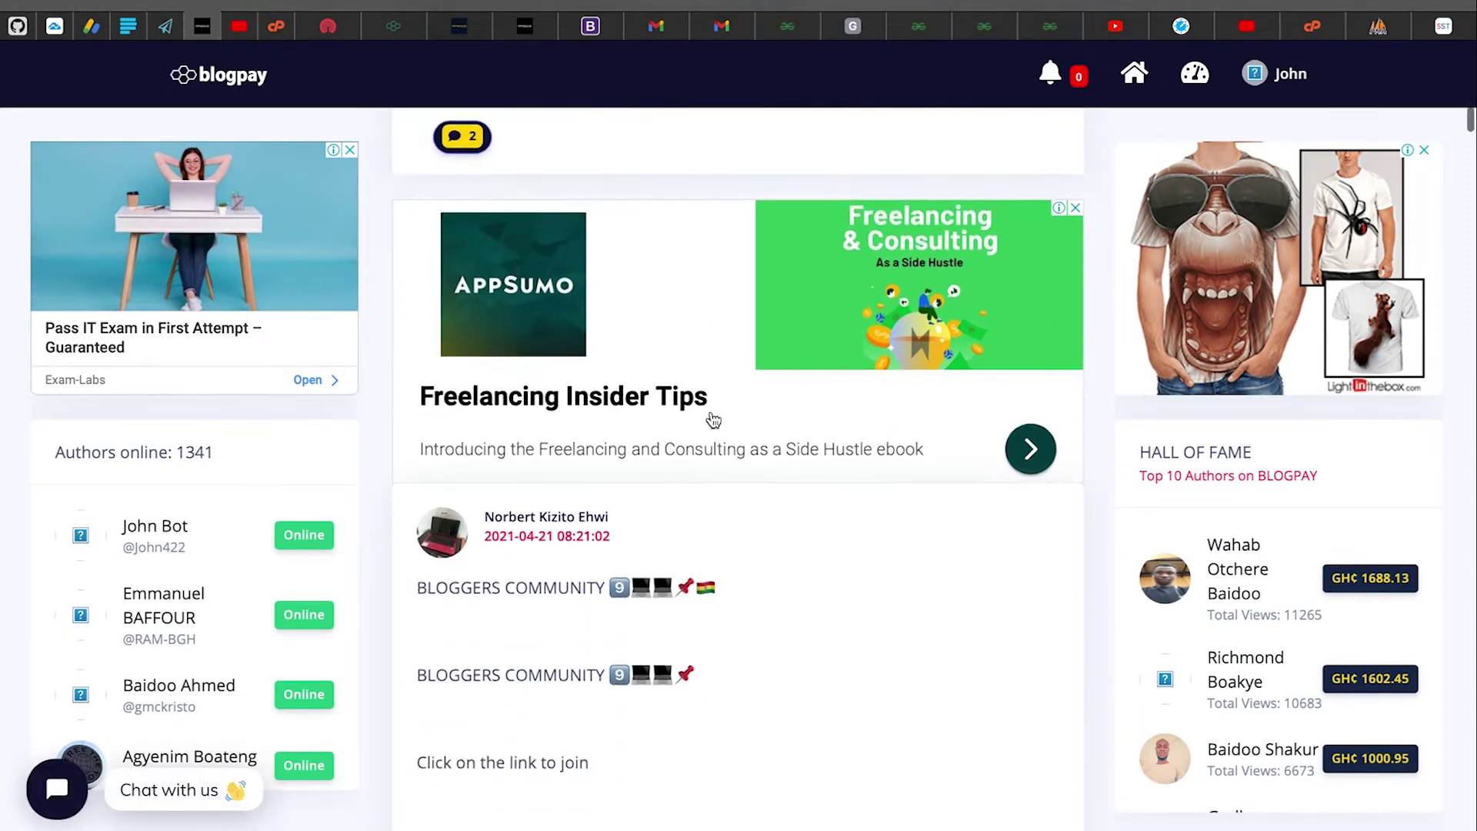
pyautogui.scroll(-4, 712, 421)
pyautogui.scroll(-2, 207, 629)
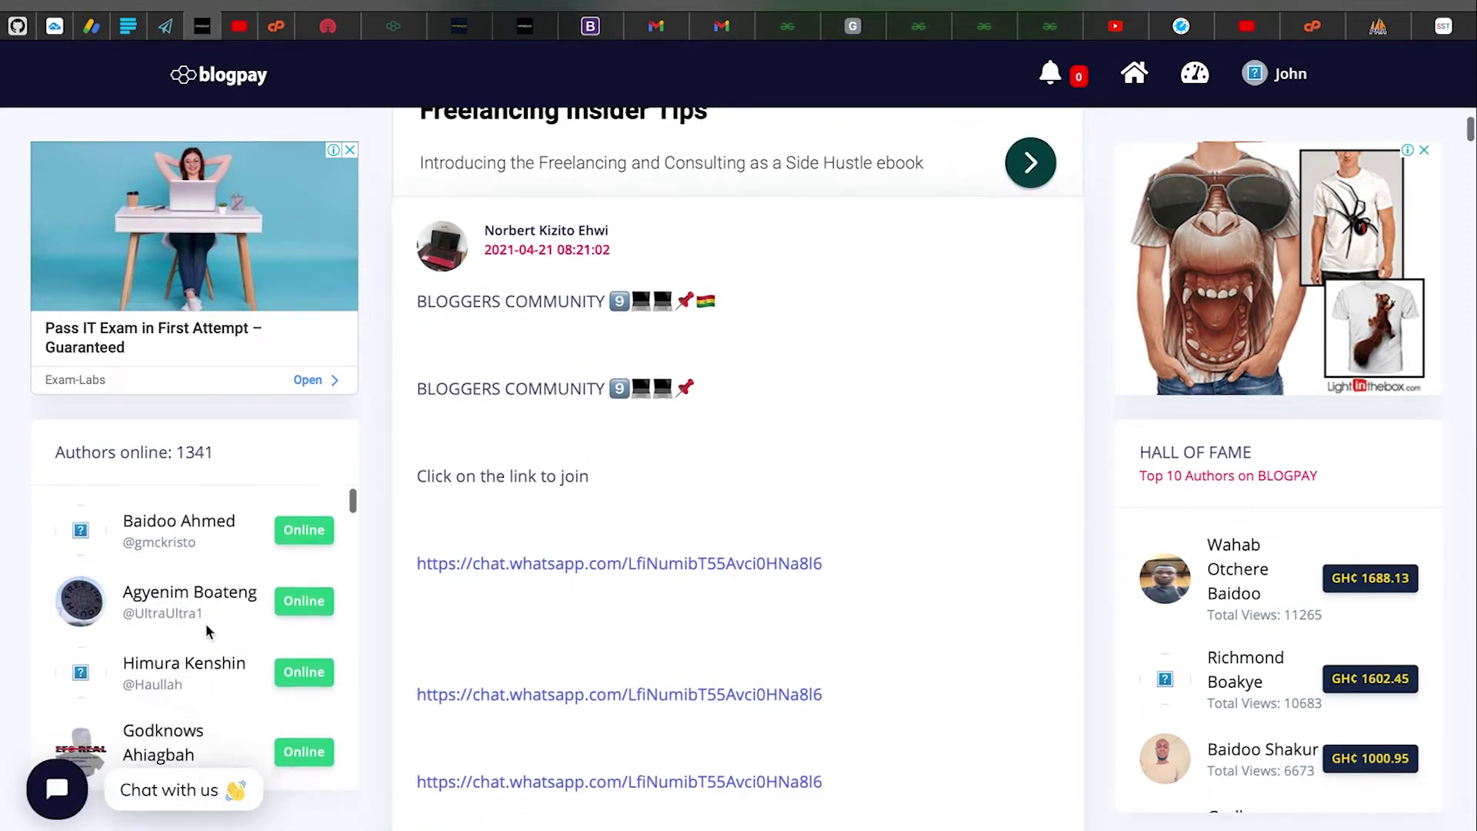
pyautogui.scroll(-1, 205, 623)
pyautogui.moveTo(56, 451); pyautogui.dragTo(56, 451)
# Review the Authors online and Hall of Fame lists, then head back to the dashboard
pyautogui.scroll(-1, 176, 633)
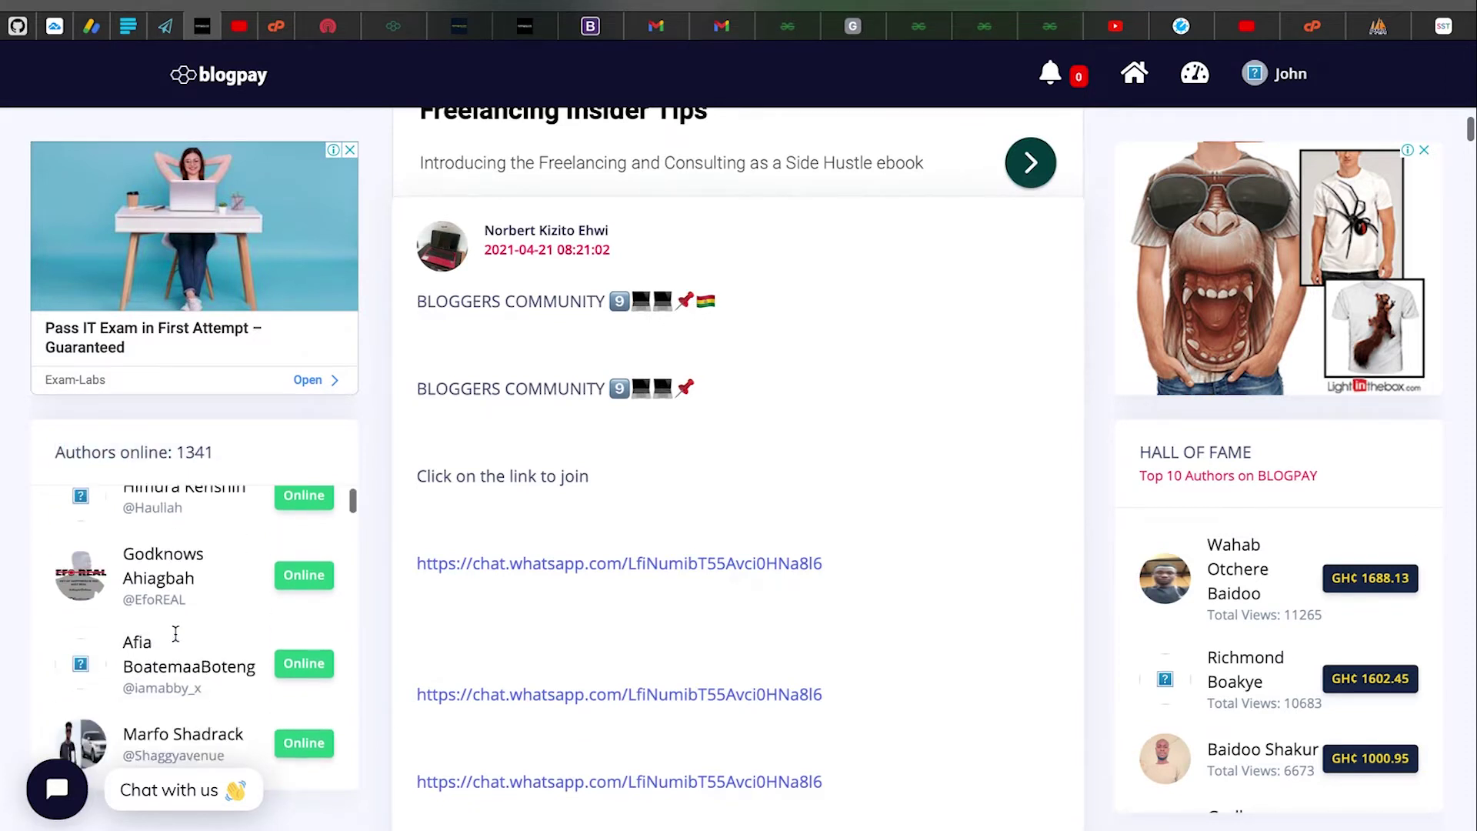
pyautogui.scroll(-2, 175, 632)
pyautogui.moveTo(1139, 452); pyautogui.dragTo(1290, 452)
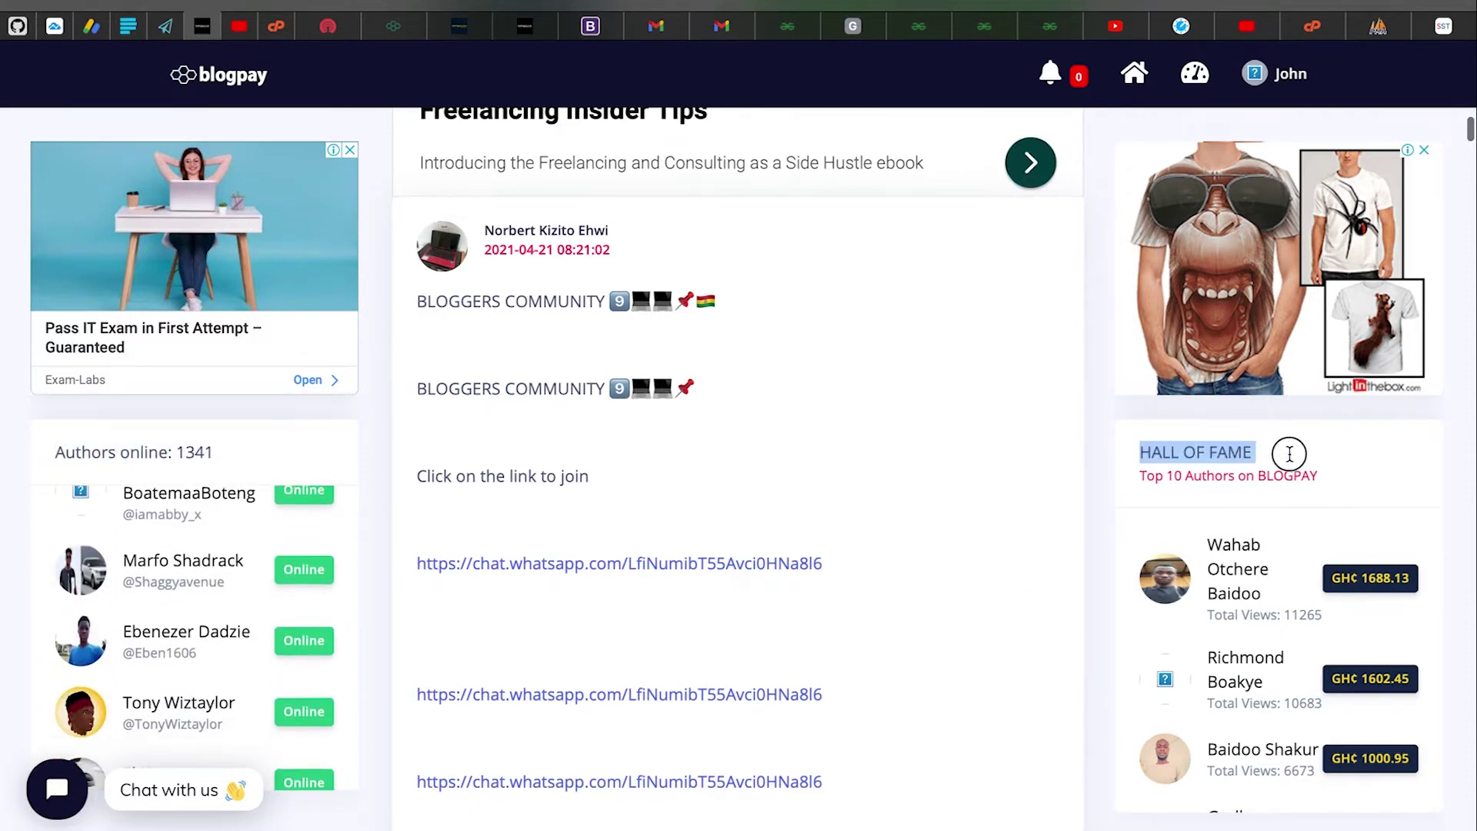
pyautogui.click(1293, 462)
pyautogui.scroll(3, 1246, 646)
pyautogui.scroll(-5, 1249, 645)
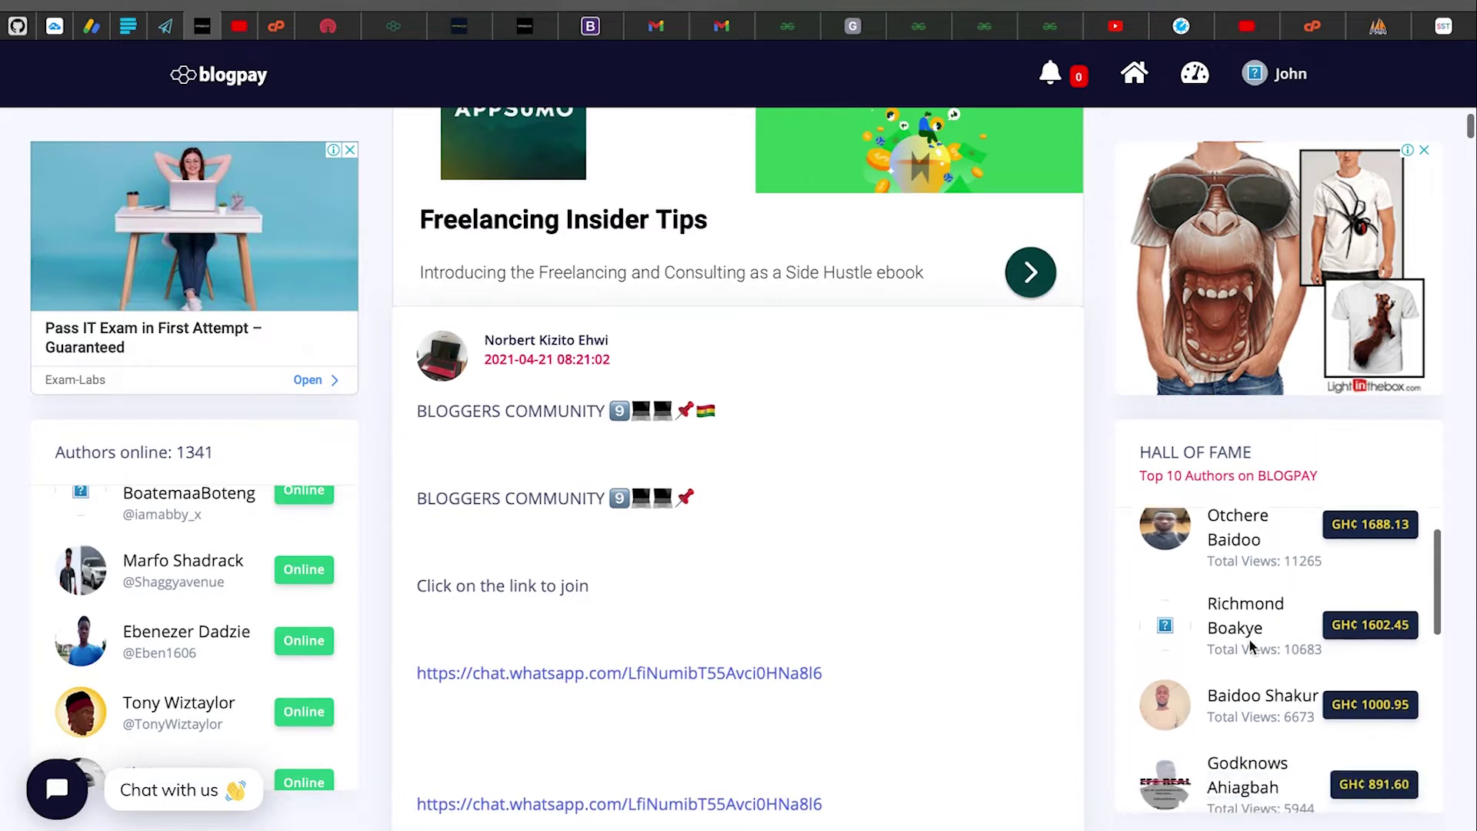
pyautogui.scroll(-3, 1248, 645)
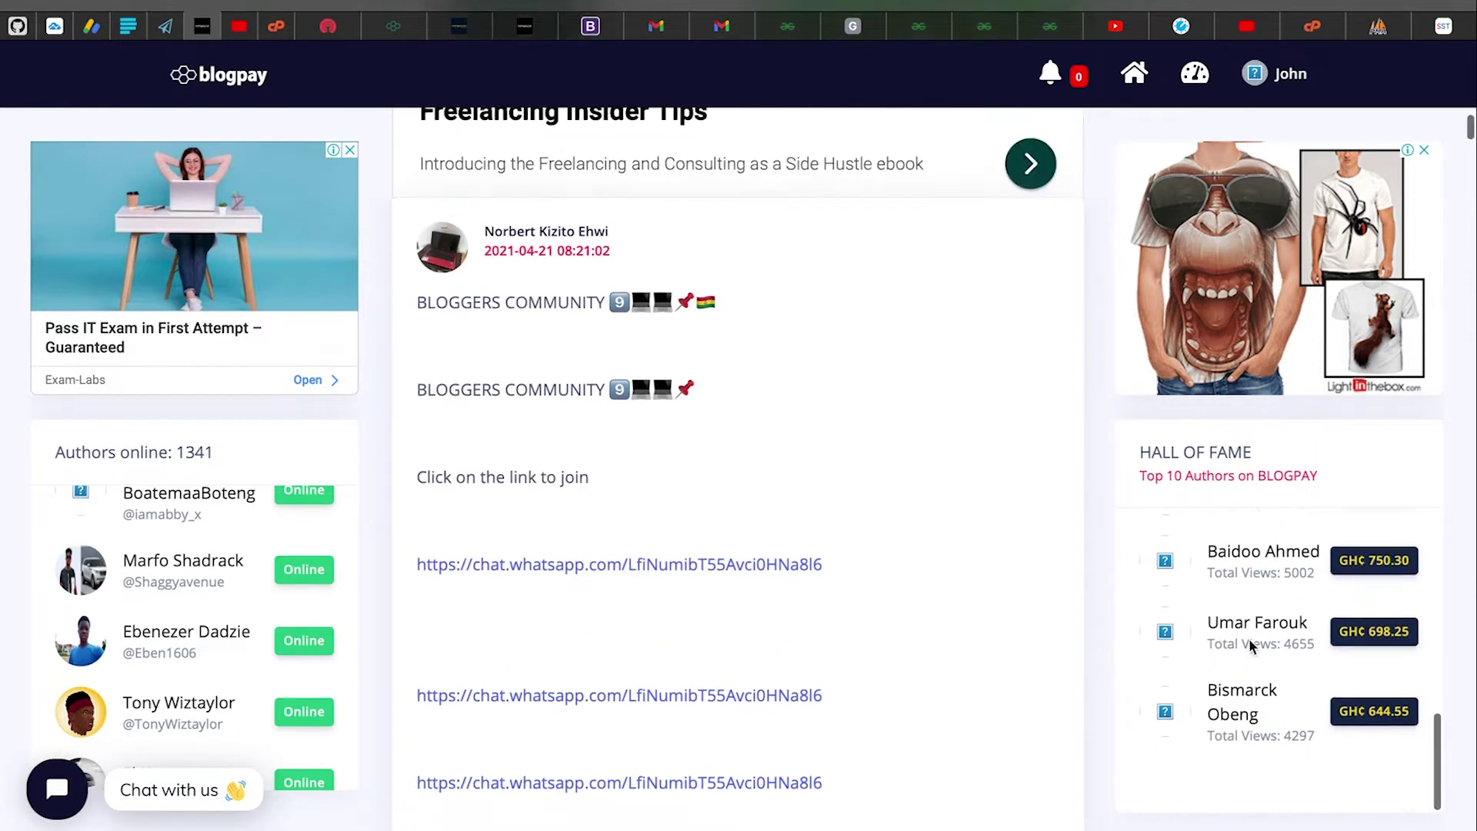
pyautogui.scroll(5, 1248, 644)
pyautogui.scroll(-1, 1249, 646)
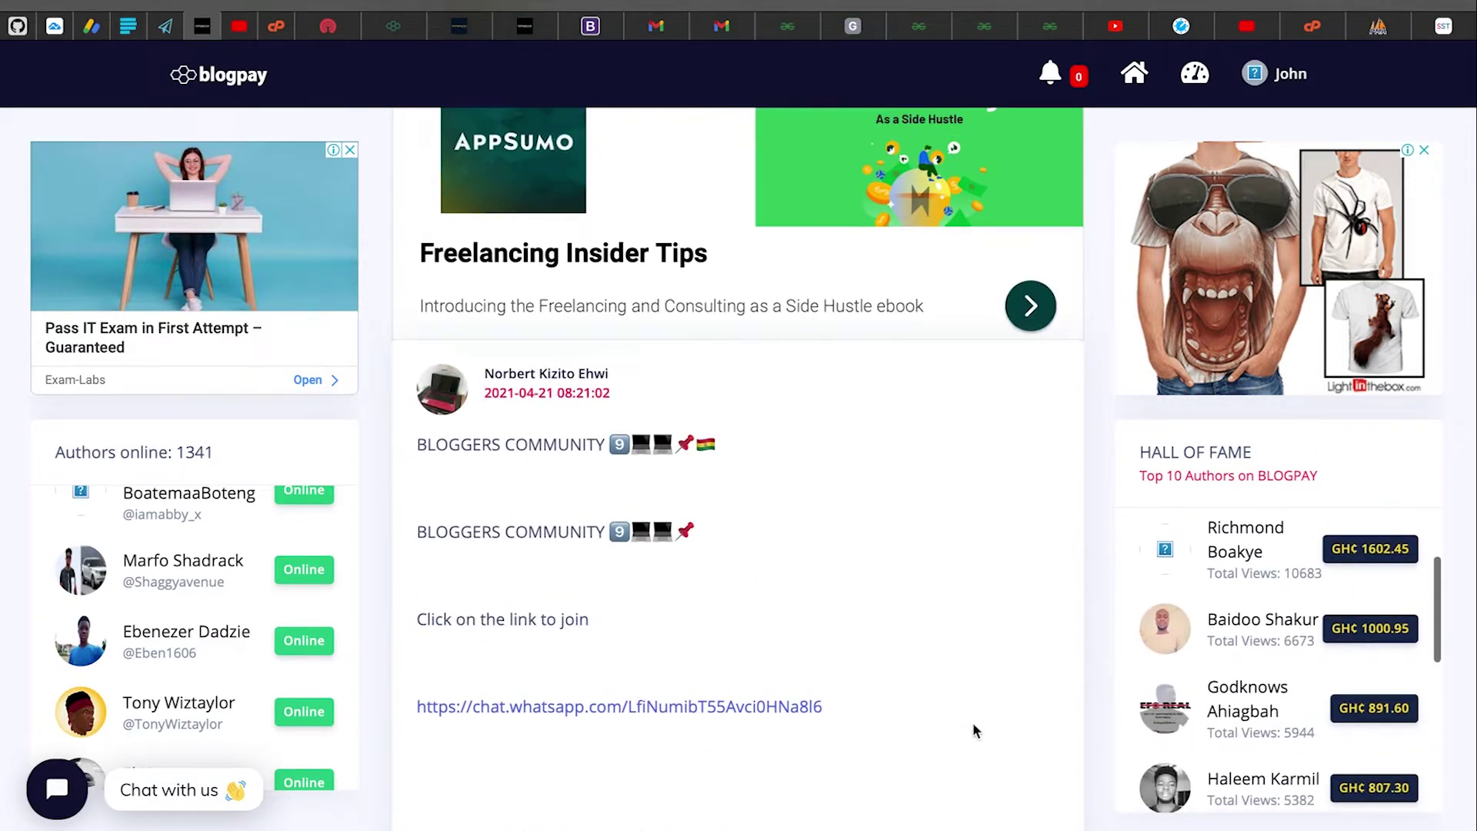
pyautogui.scroll(-5, 972, 722)
pyautogui.scroll(4, 977, 722)
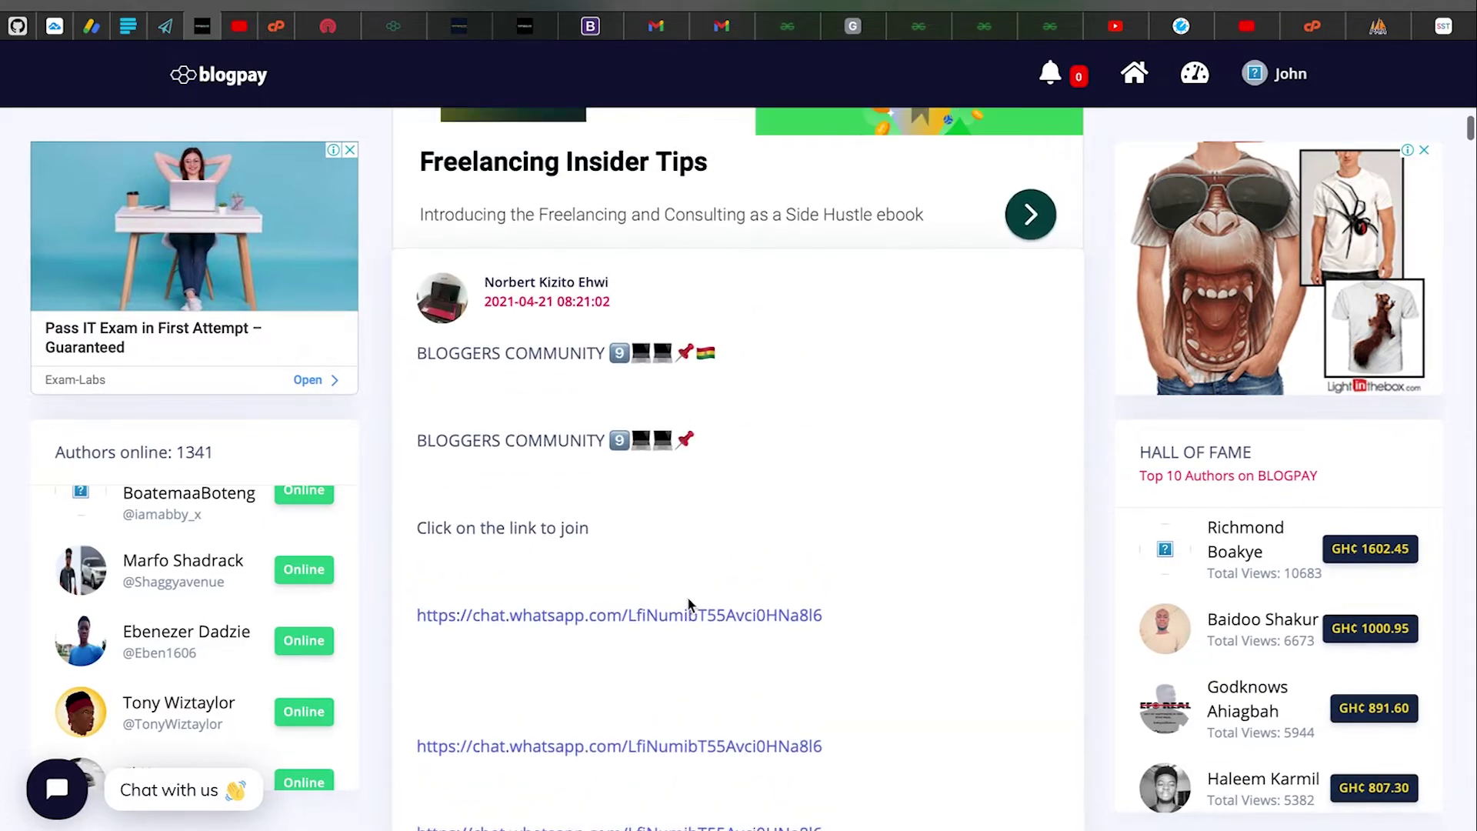
pyautogui.scroll(10, 805, 482)
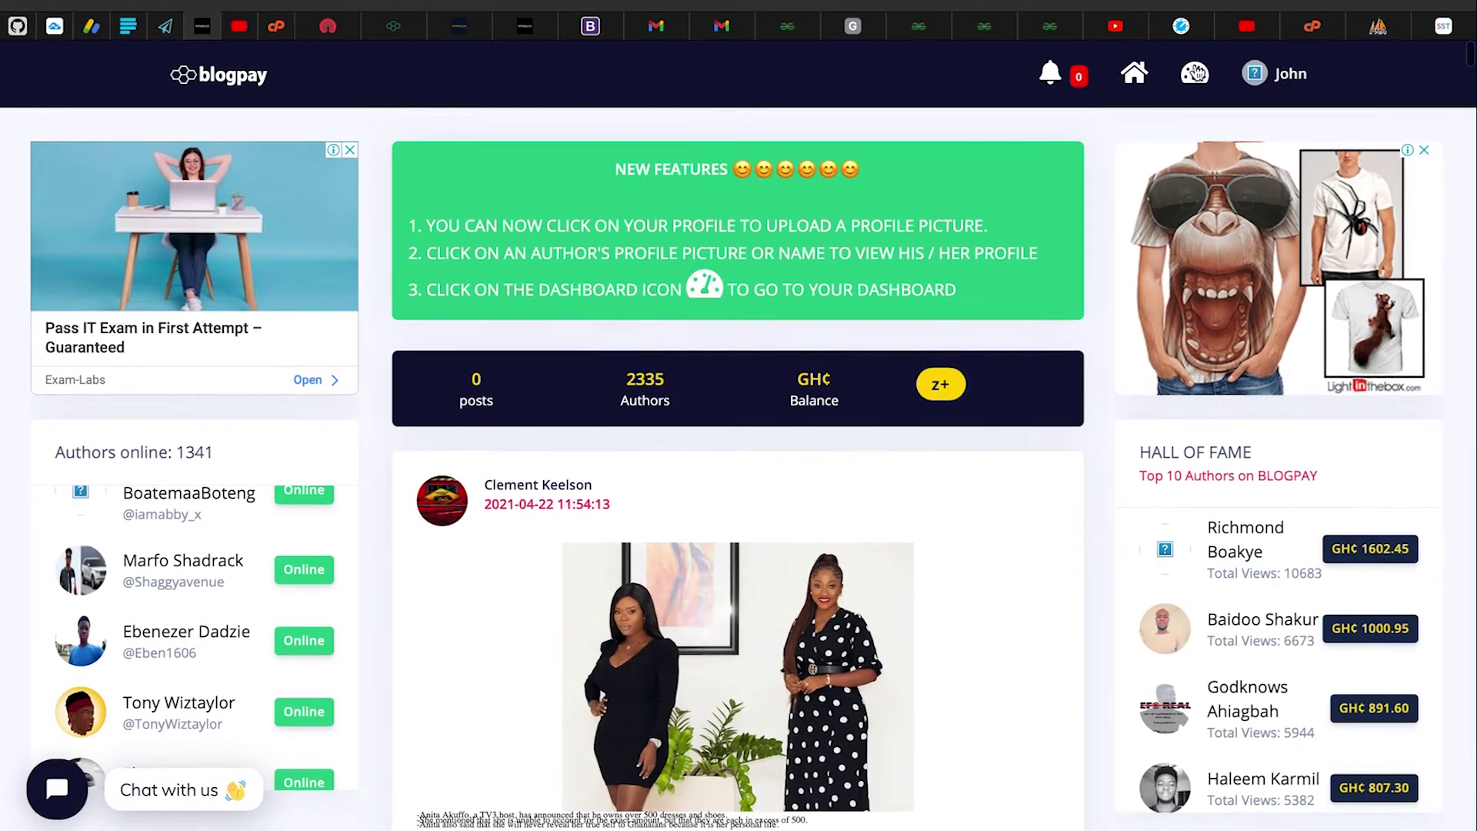
pyautogui.click(1197, 81)
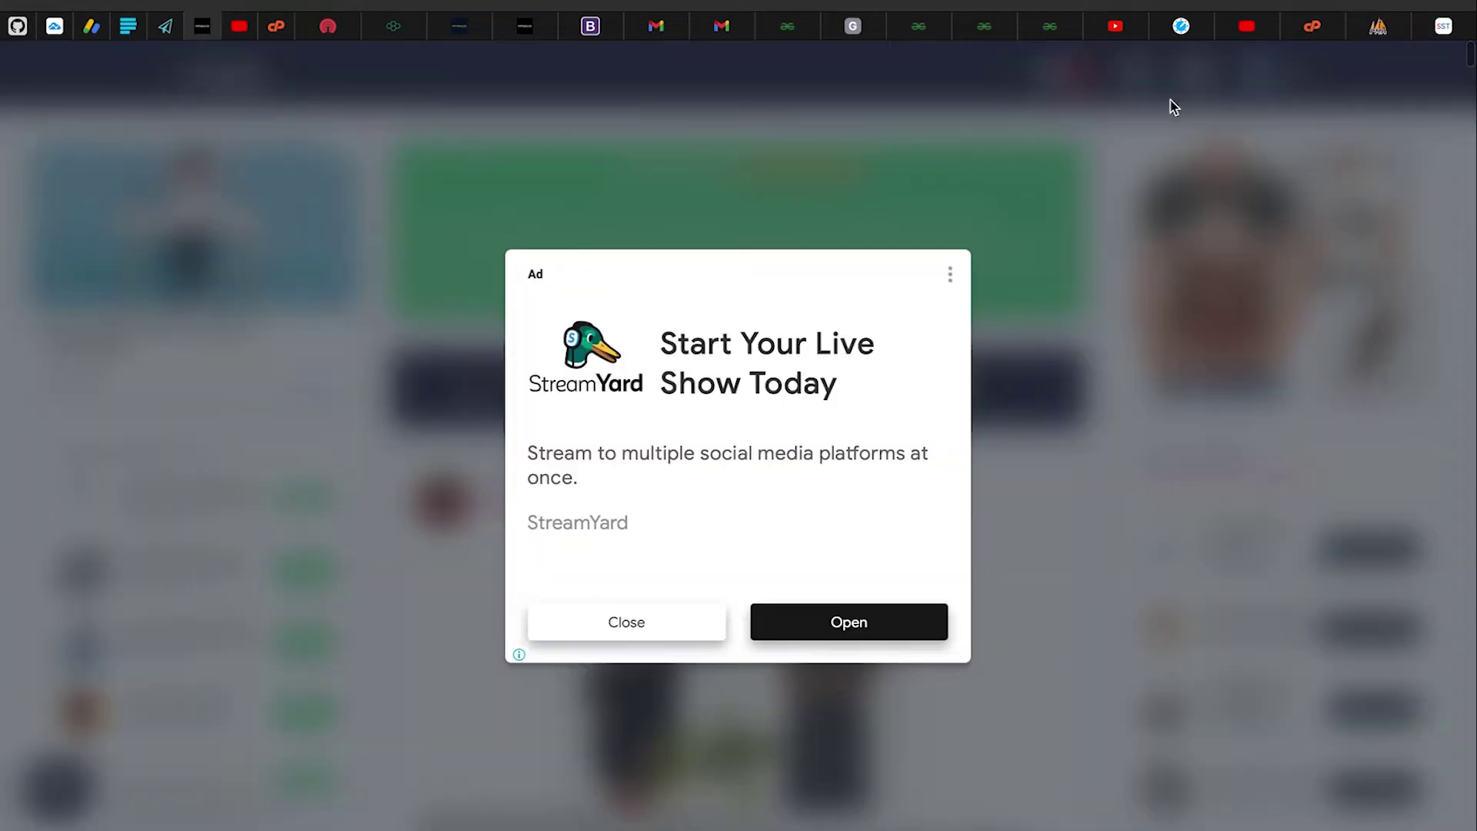
# Close the StreamYard ad and the DataTables warning on the dashboard
pyautogui.click(675, 618)
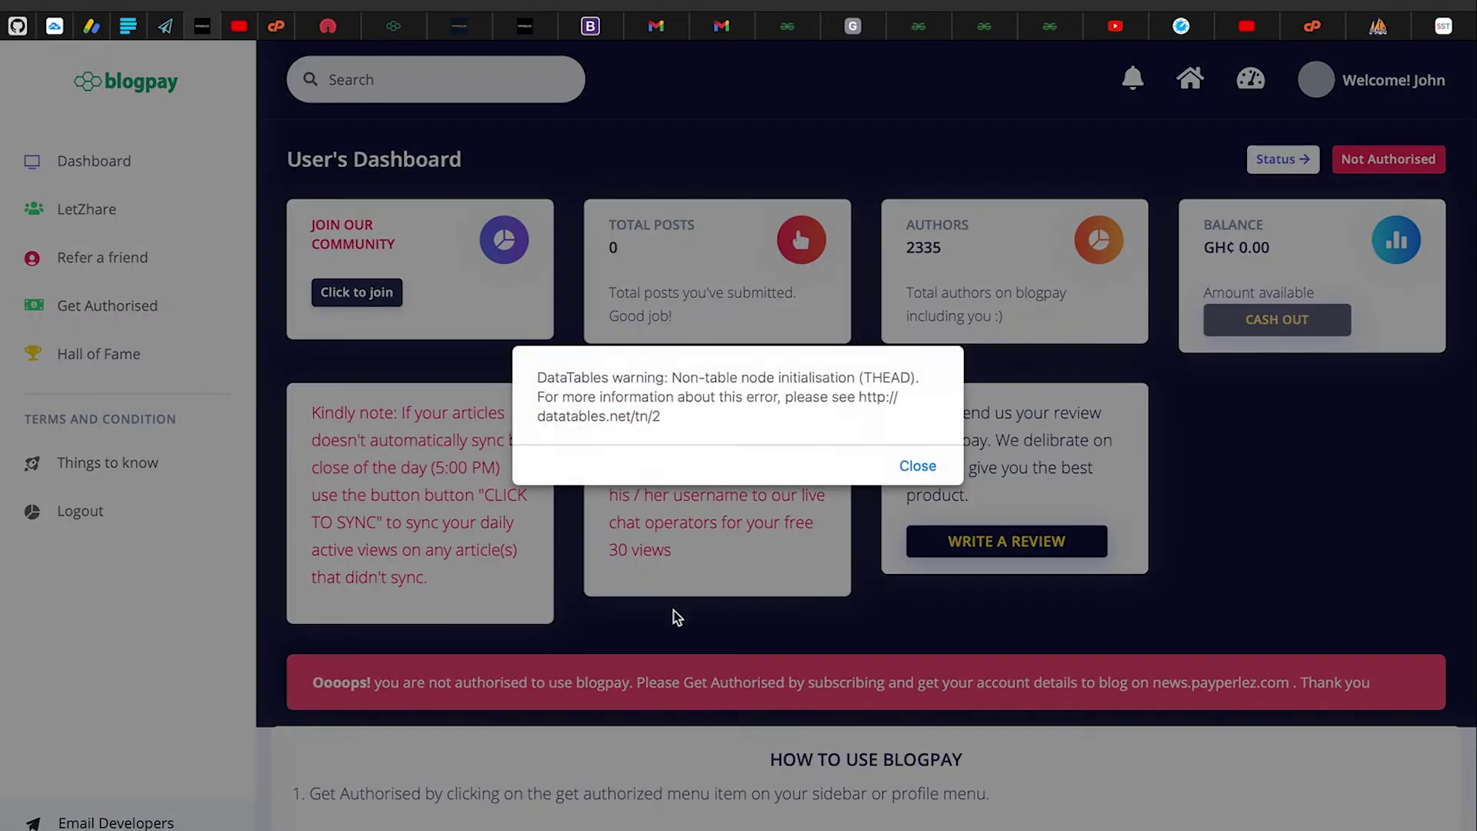
pyautogui.click(914, 464)
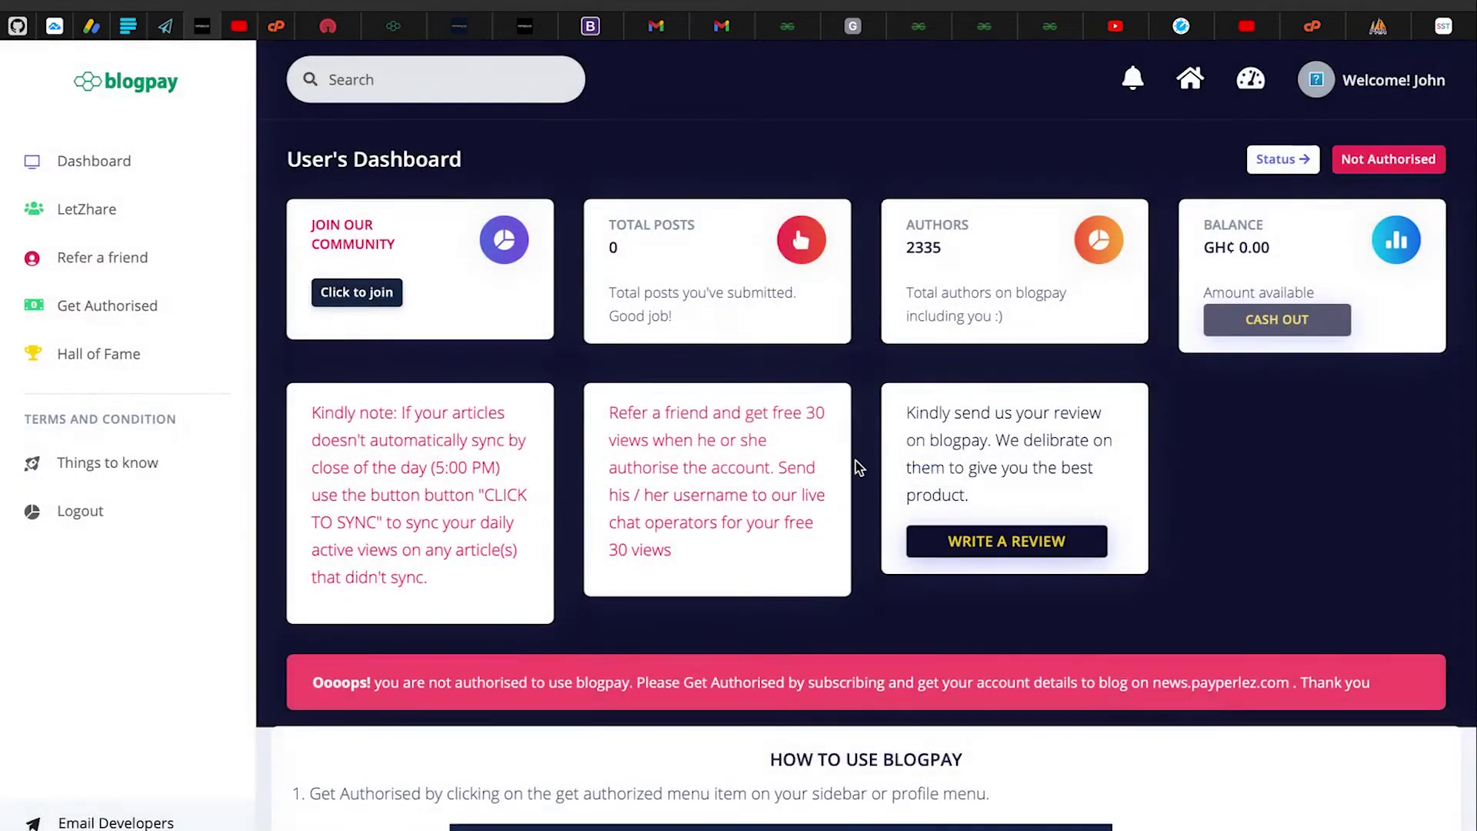
pyautogui.scroll(-1, 856, 466)
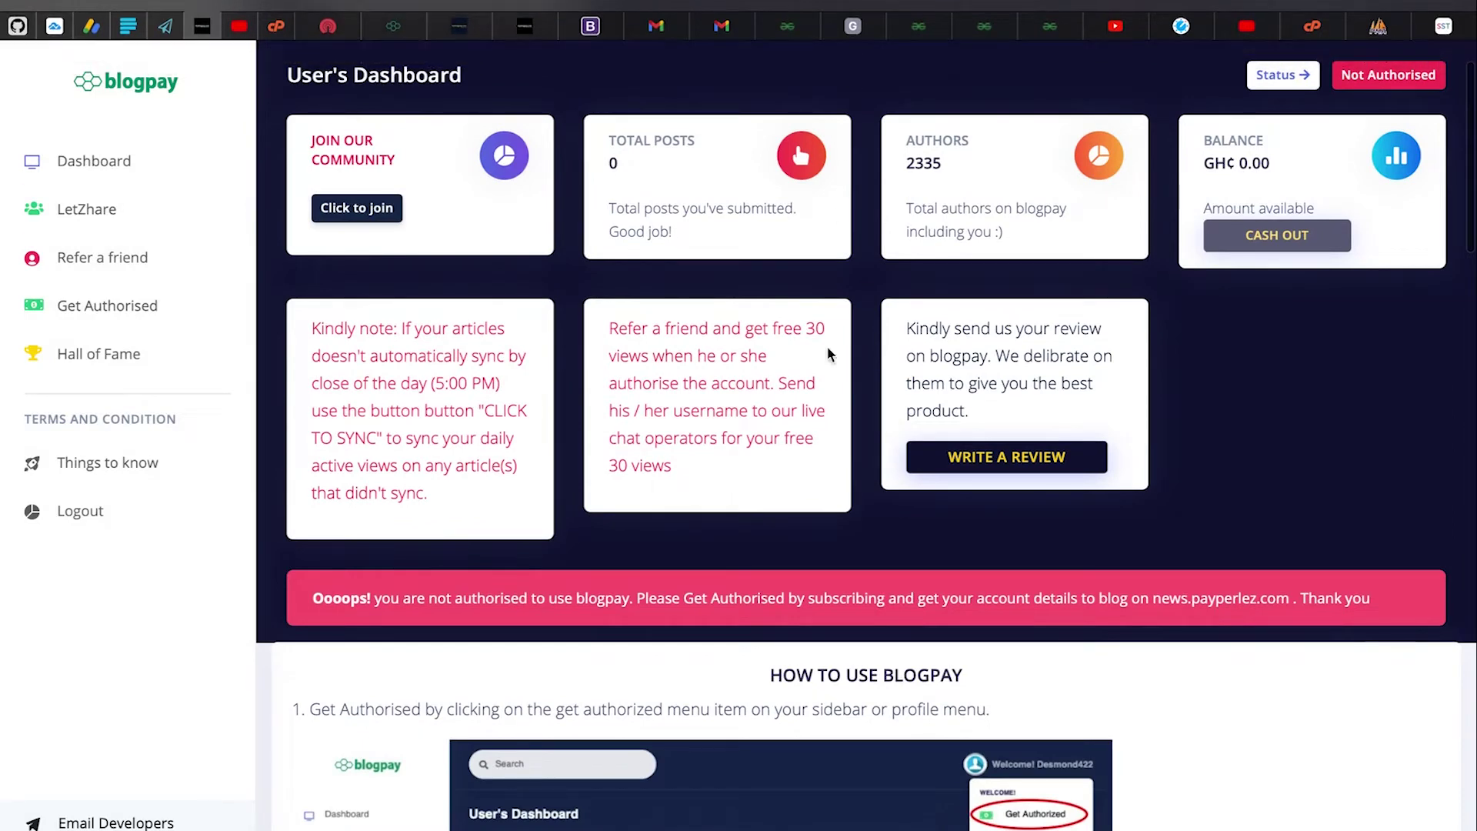
pyautogui.scroll(-2, 828, 354)
pyautogui.scroll(-1, 829, 354)
# Read the How to use Blogpay guide, highlighting step 1, then return to the stats cards
pyautogui.scroll(4, 830, 354)
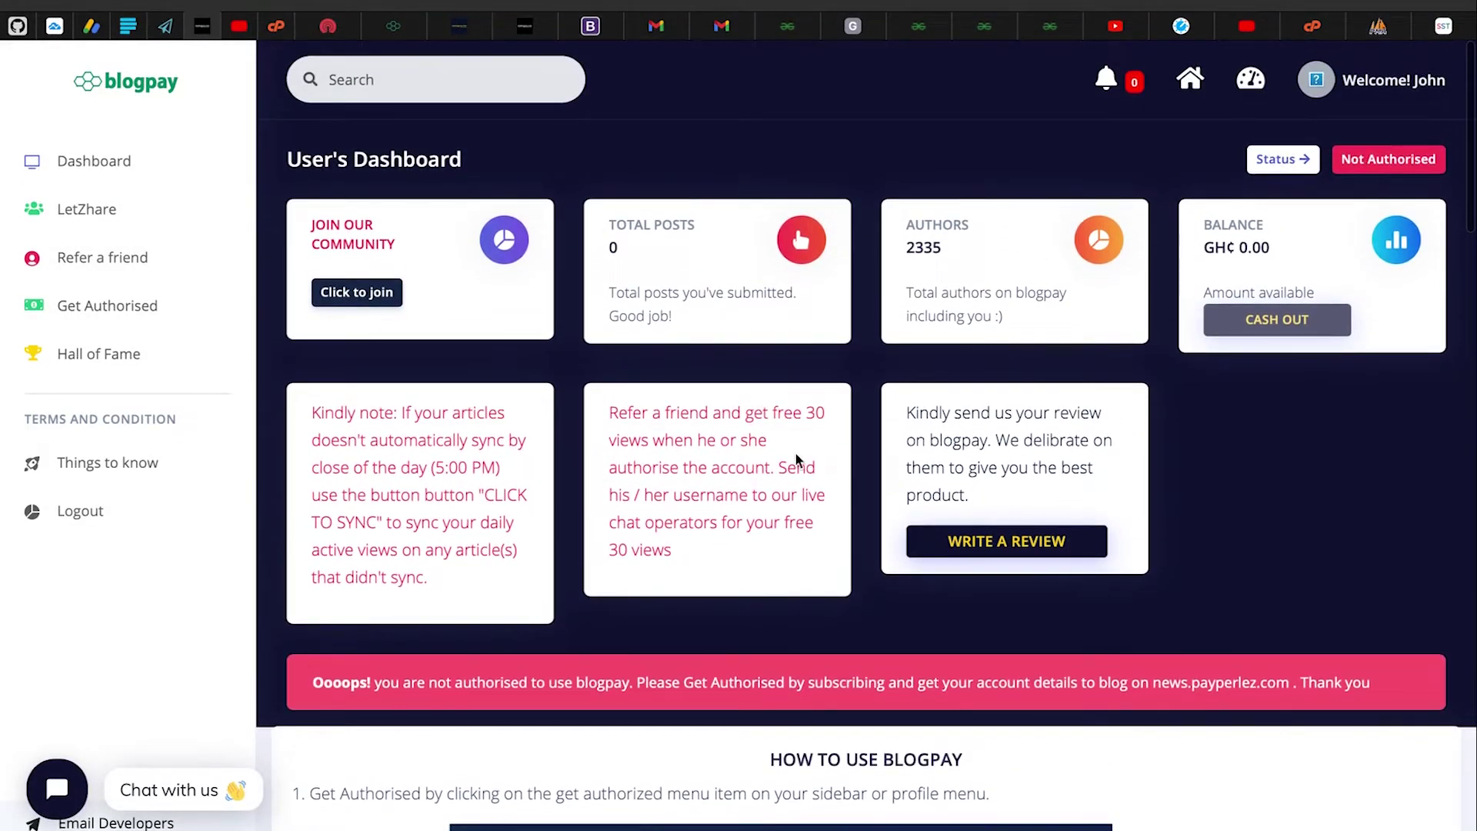
pyautogui.scroll(-1, 795, 454)
pyautogui.scroll(-1, 769, 461)
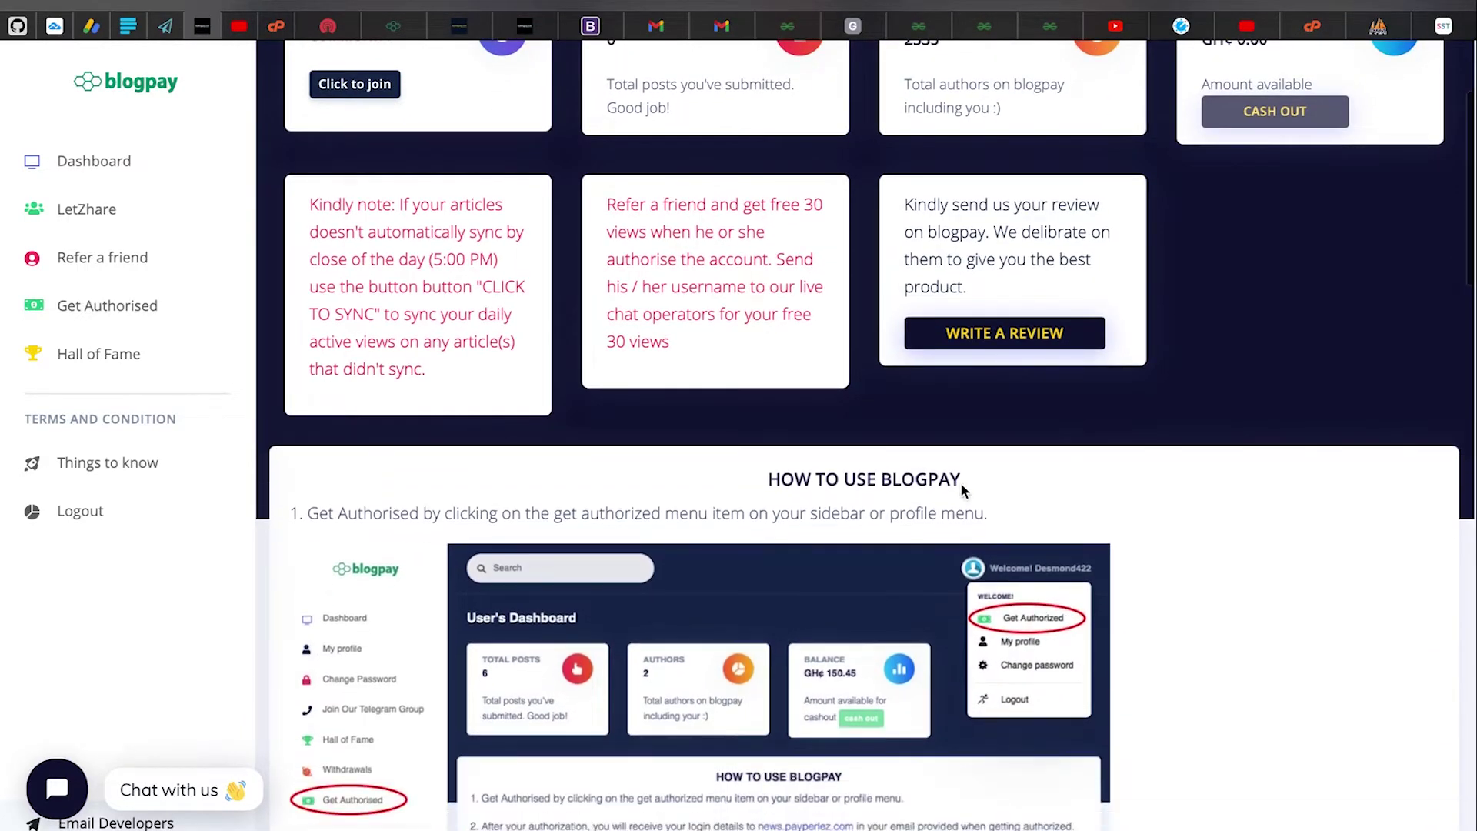
pyautogui.scroll(-1, 837, 450)
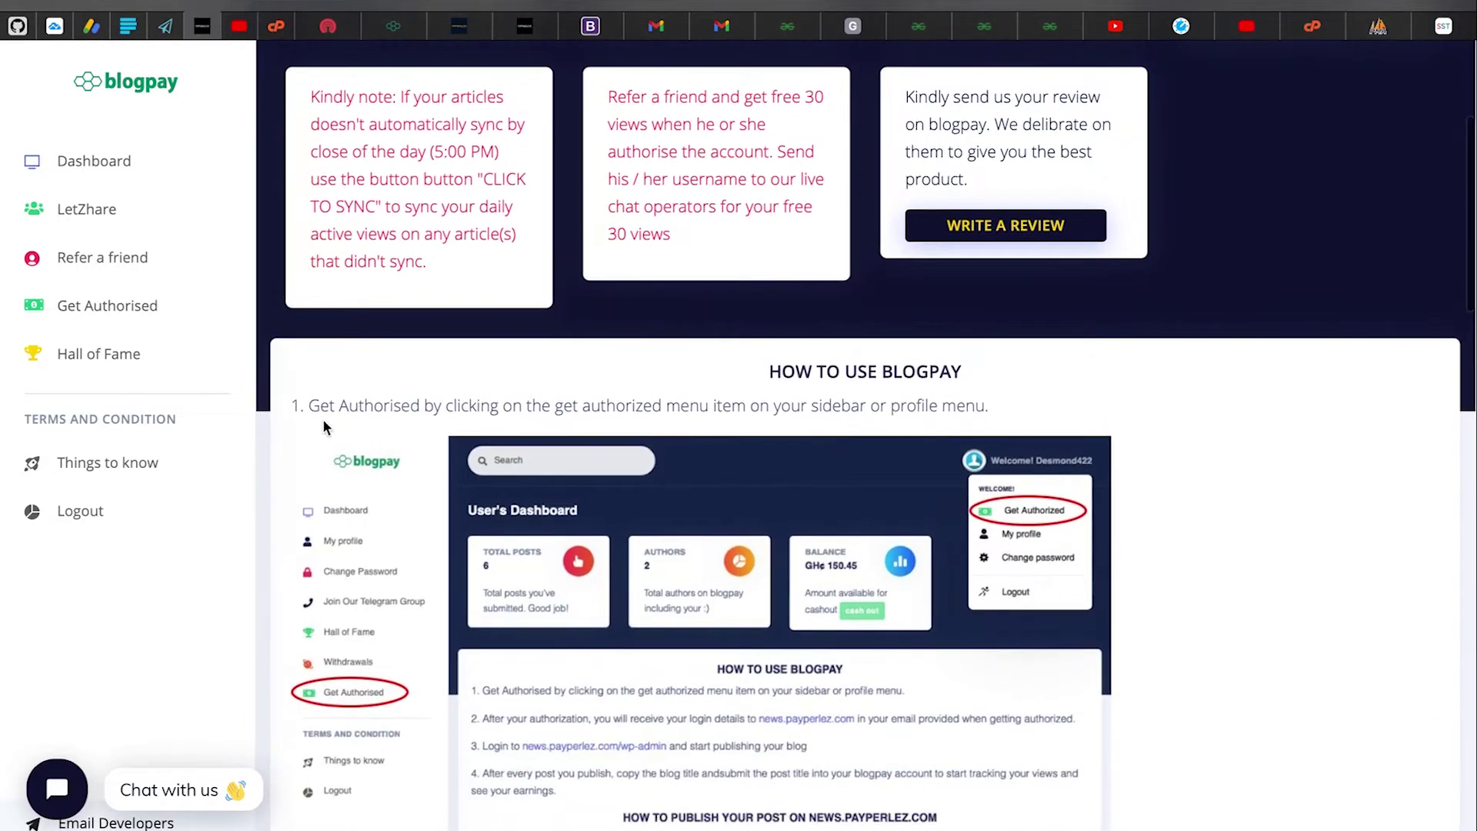
pyautogui.moveTo(309, 406); pyautogui.dragTo(1047, 430)
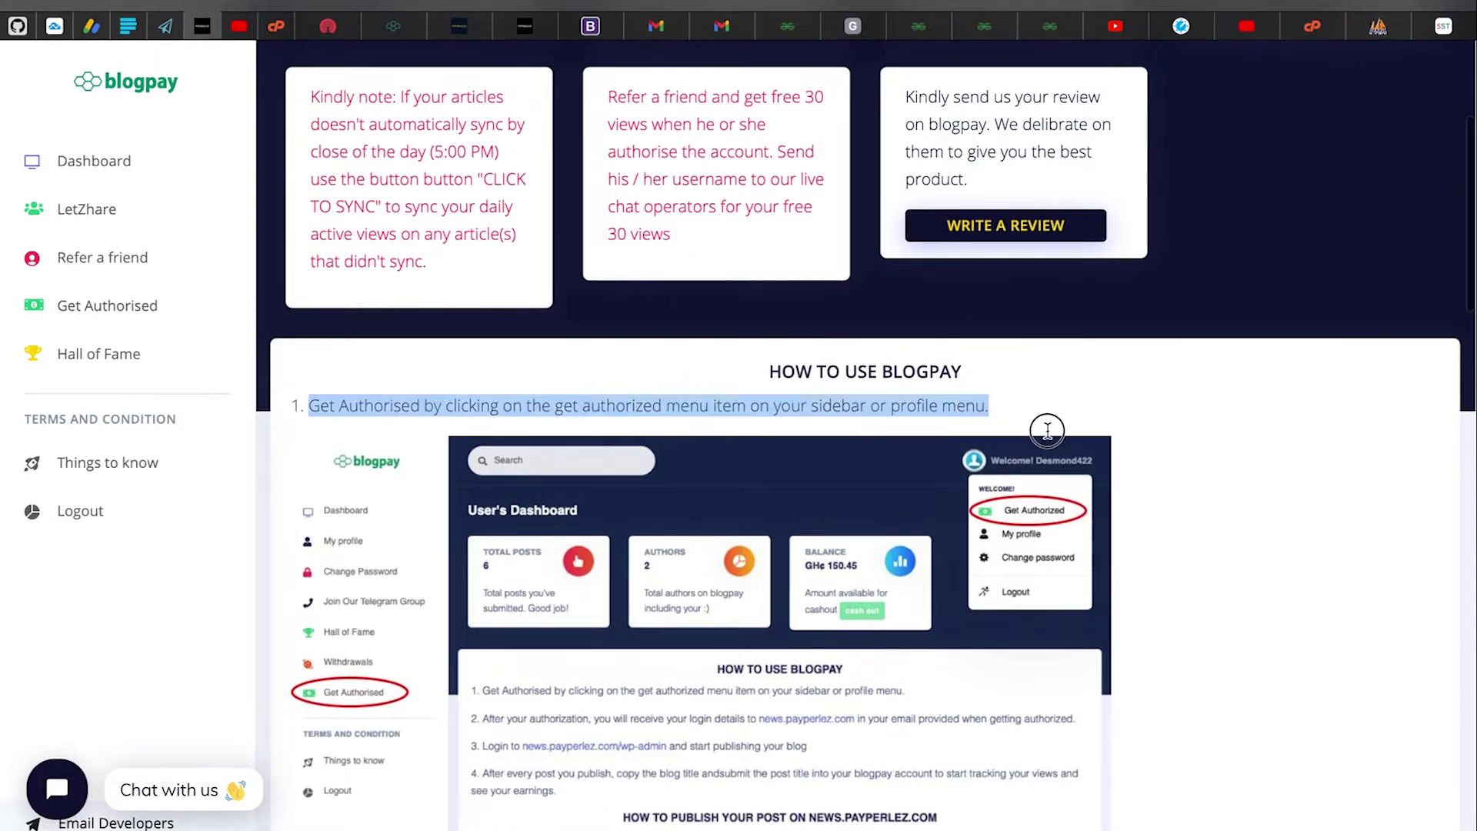
pyautogui.click(1047, 426)
pyautogui.scroll(4, 1046, 426)
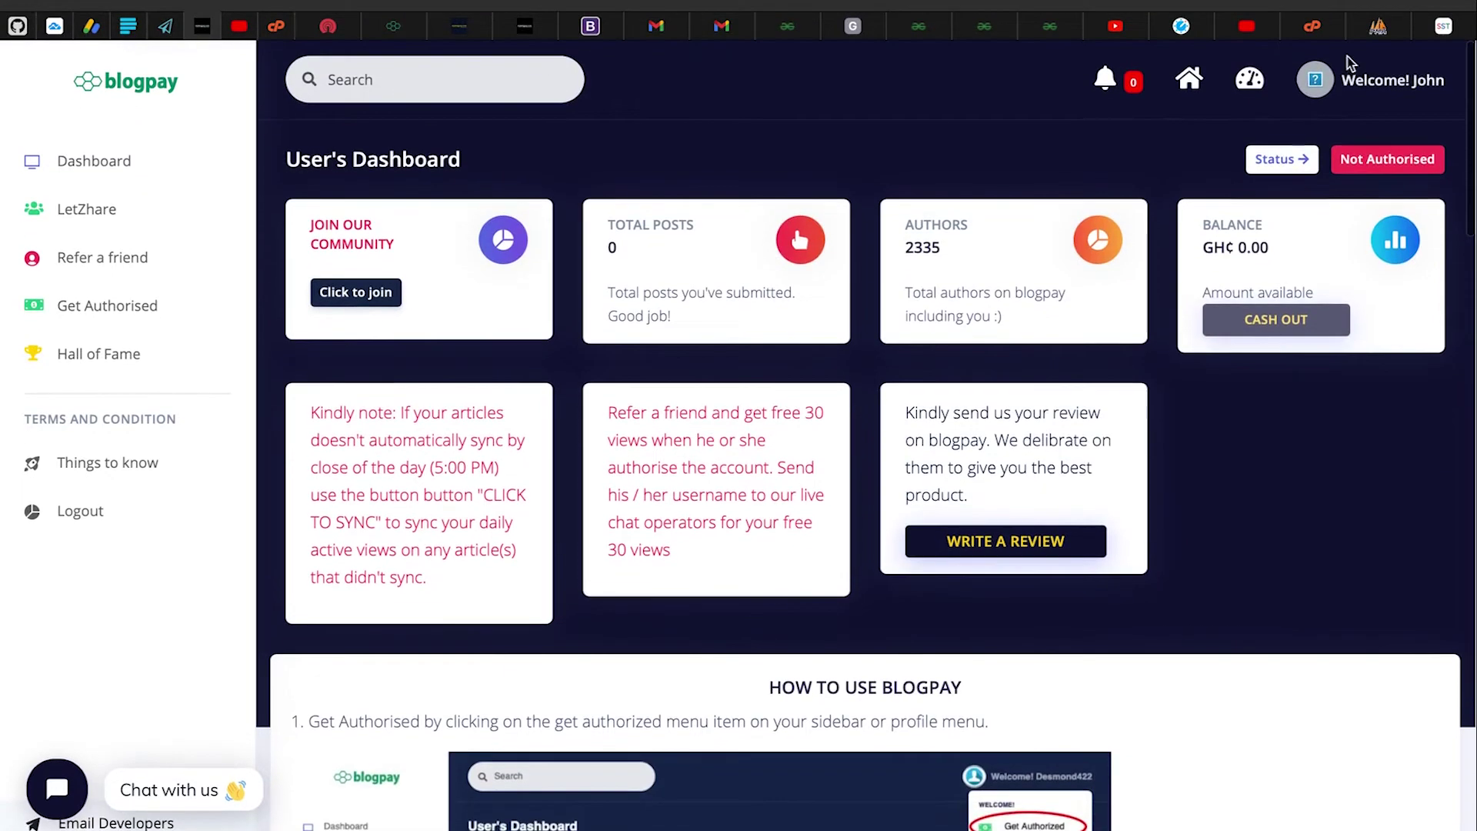
pyautogui.click(1348, 77)
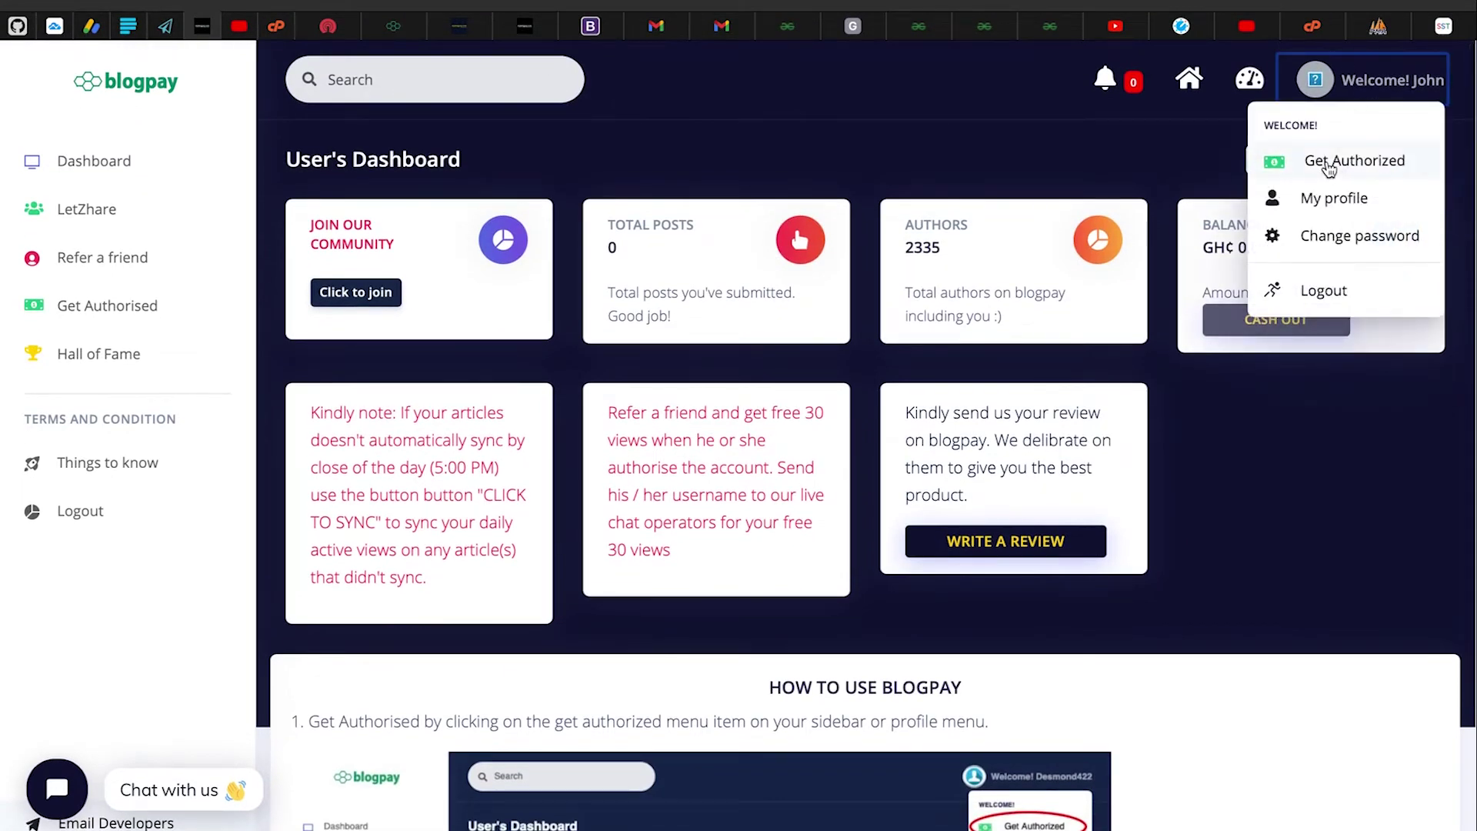
pyautogui.click(1296, 162)
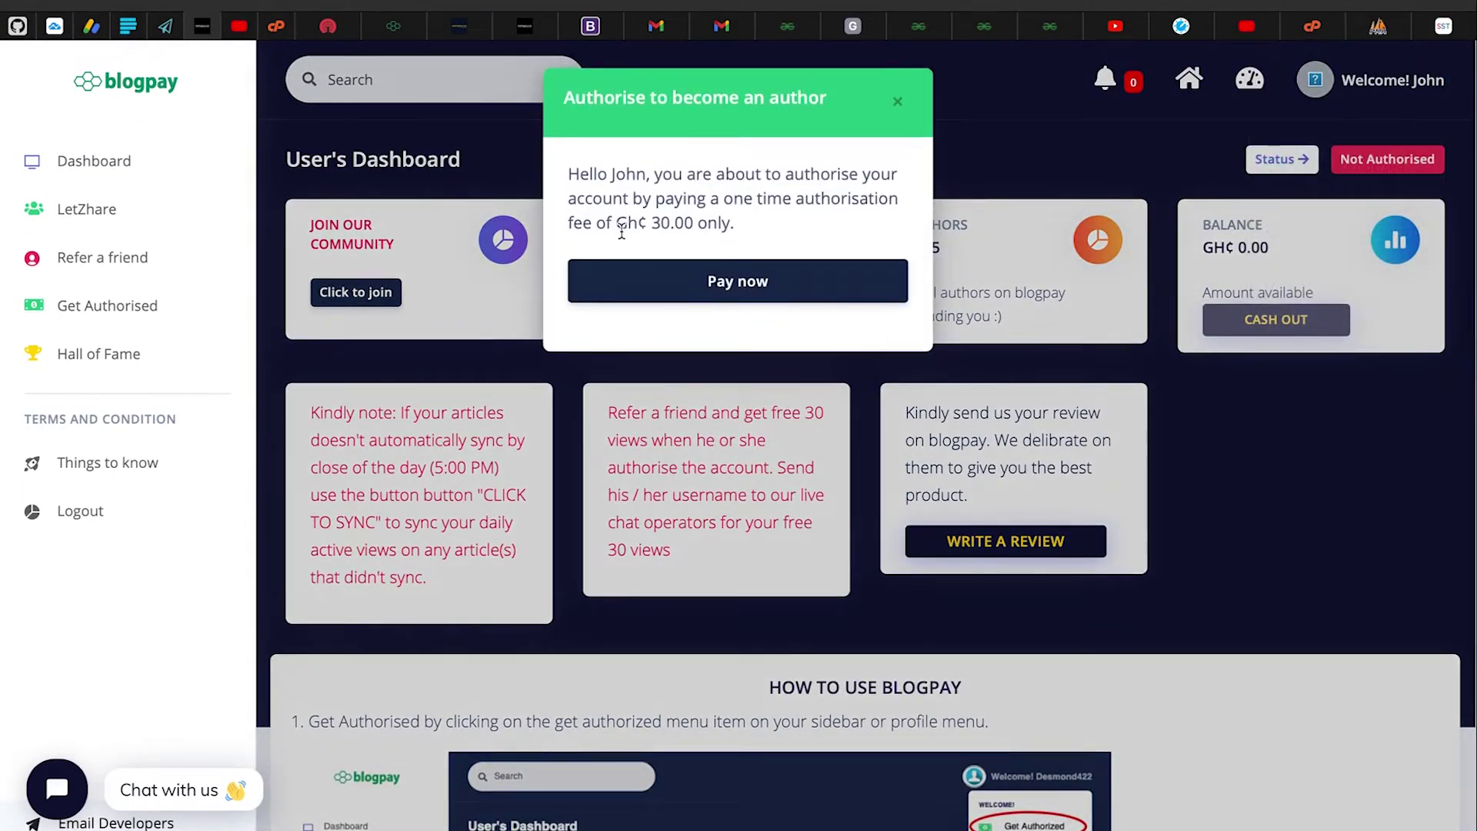
pyautogui.moveTo(568, 180); pyautogui.dragTo(744, 199)
pyautogui.click(897, 101)
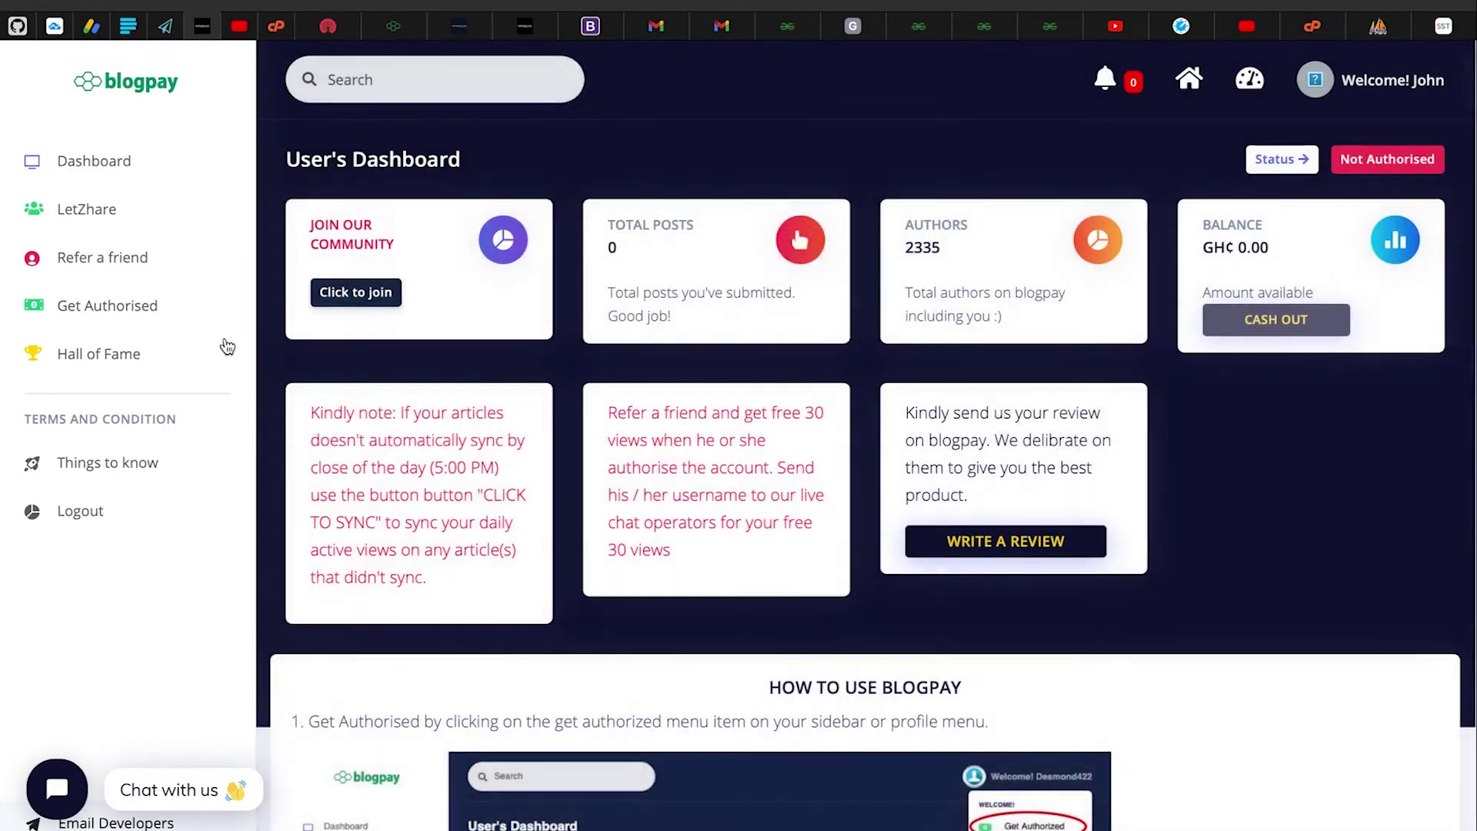
pyautogui.click(97, 308)
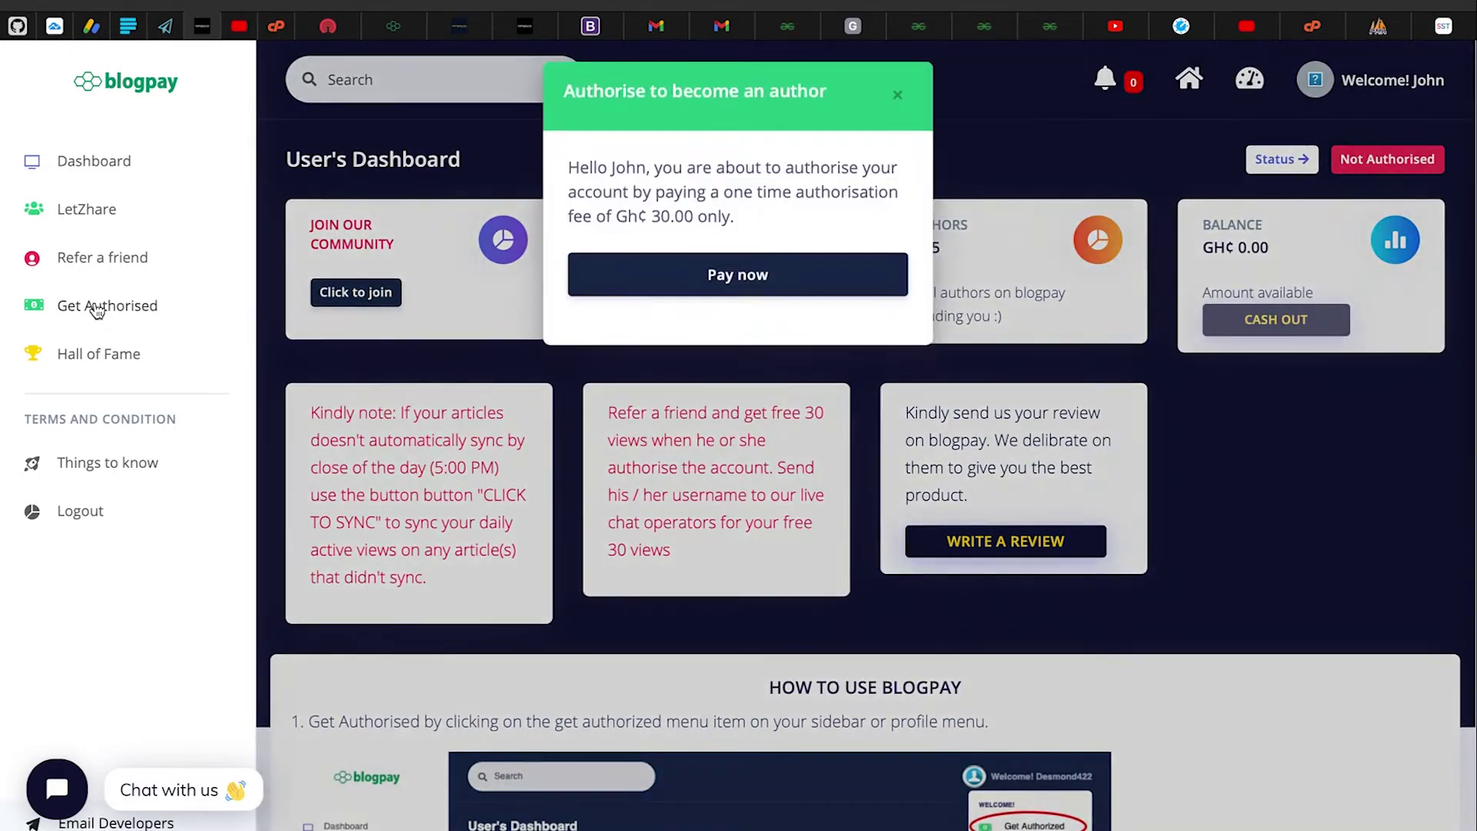
pyautogui.click(894, 103)
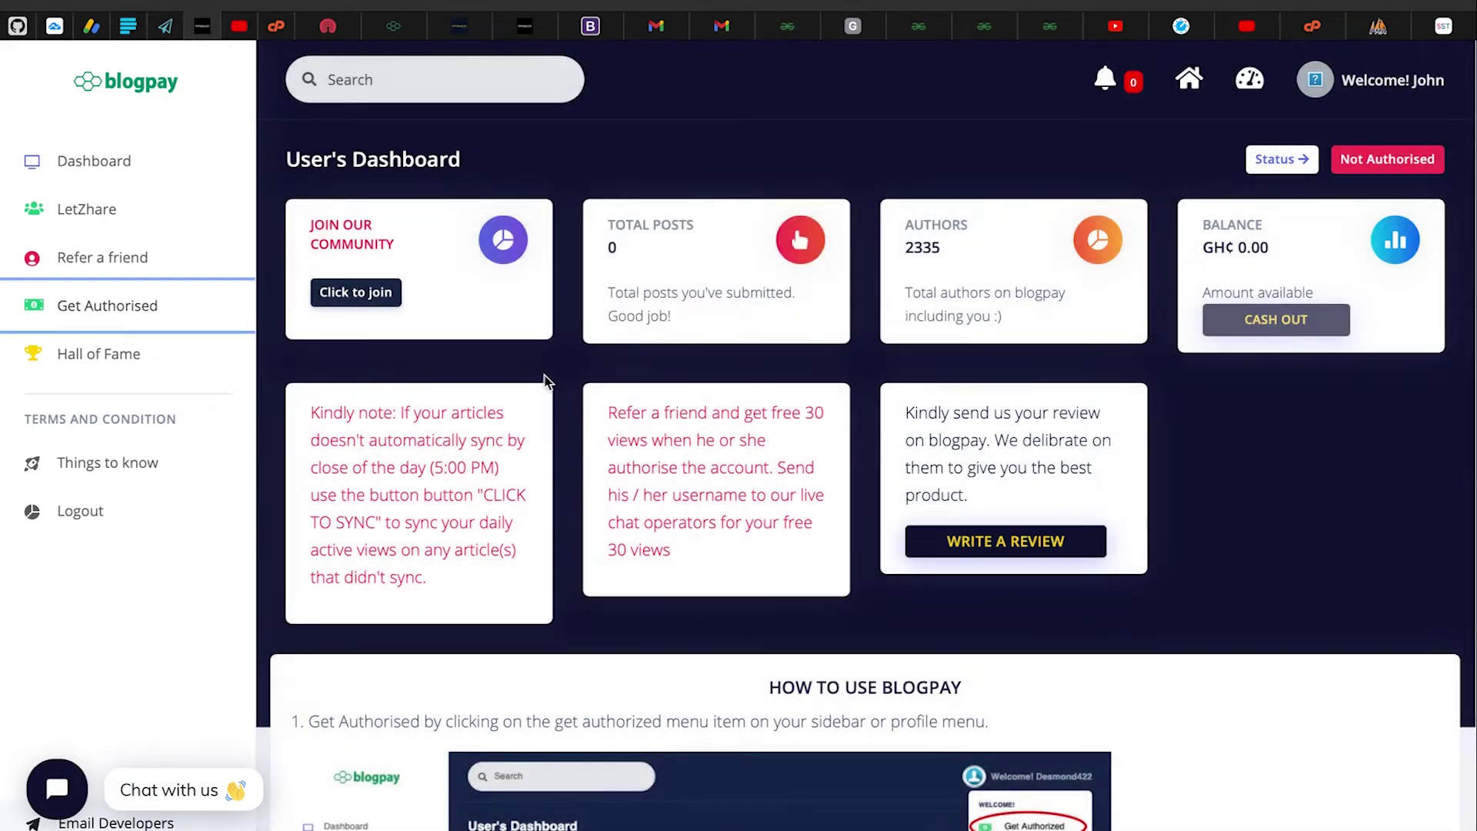
pyautogui.scroll(-1, 616, 407)
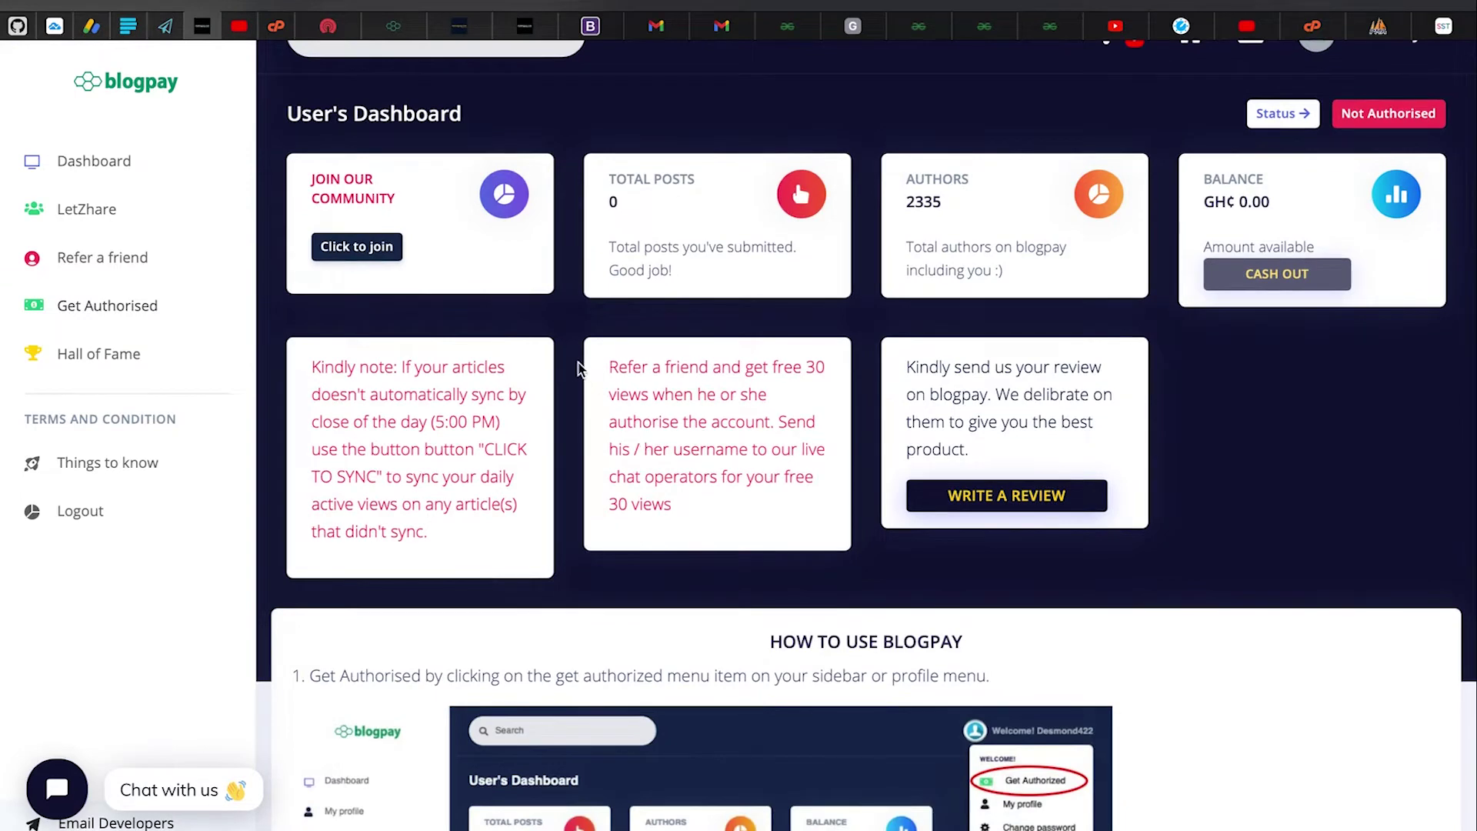
pyautogui.scroll(1, 538, 327)
pyautogui.moveTo(606, 219); pyautogui.dragTo(701, 273)
pyautogui.click(695, 272)
pyautogui.moveTo(614, 219); pyautogui.dragTo(732, 290)
pyautogui.click(733, 300)
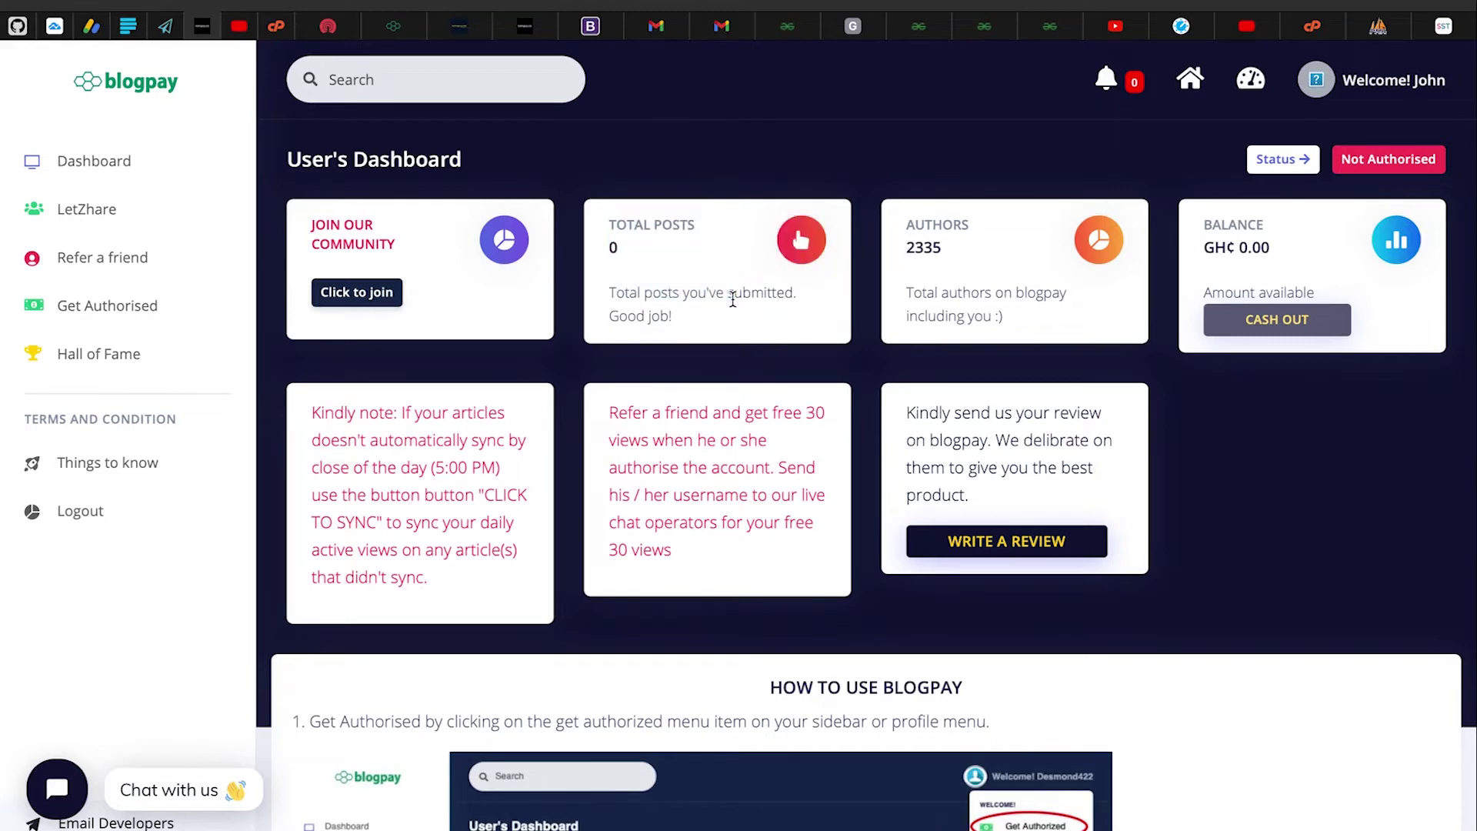
pyautogui.scroll(-1, 732, 297)
pyautogui.scroll(1, 732, 297)
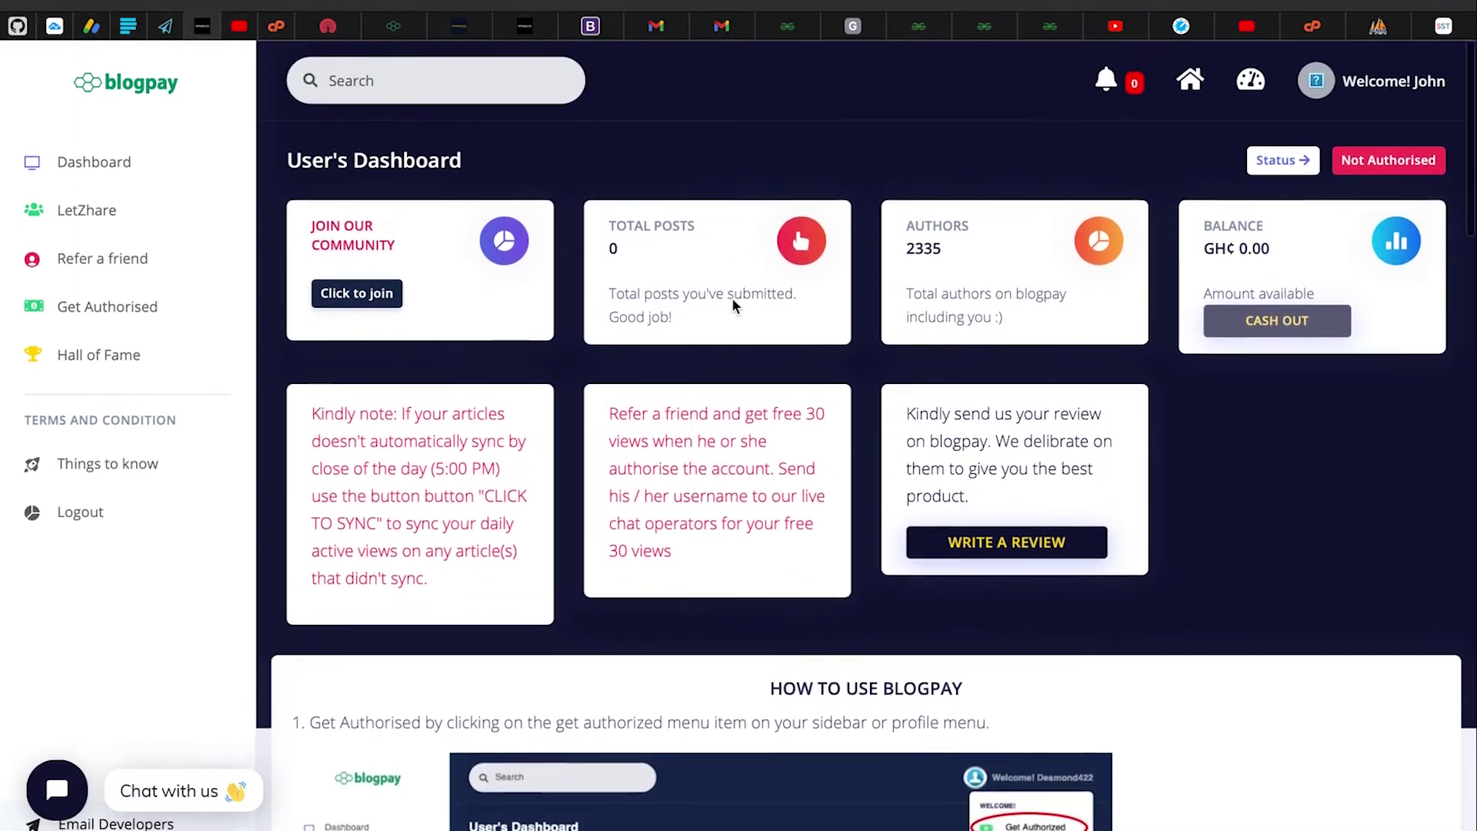
pyautogui.moveTo(906, 250); pyautogui.dragTo(970, 246)
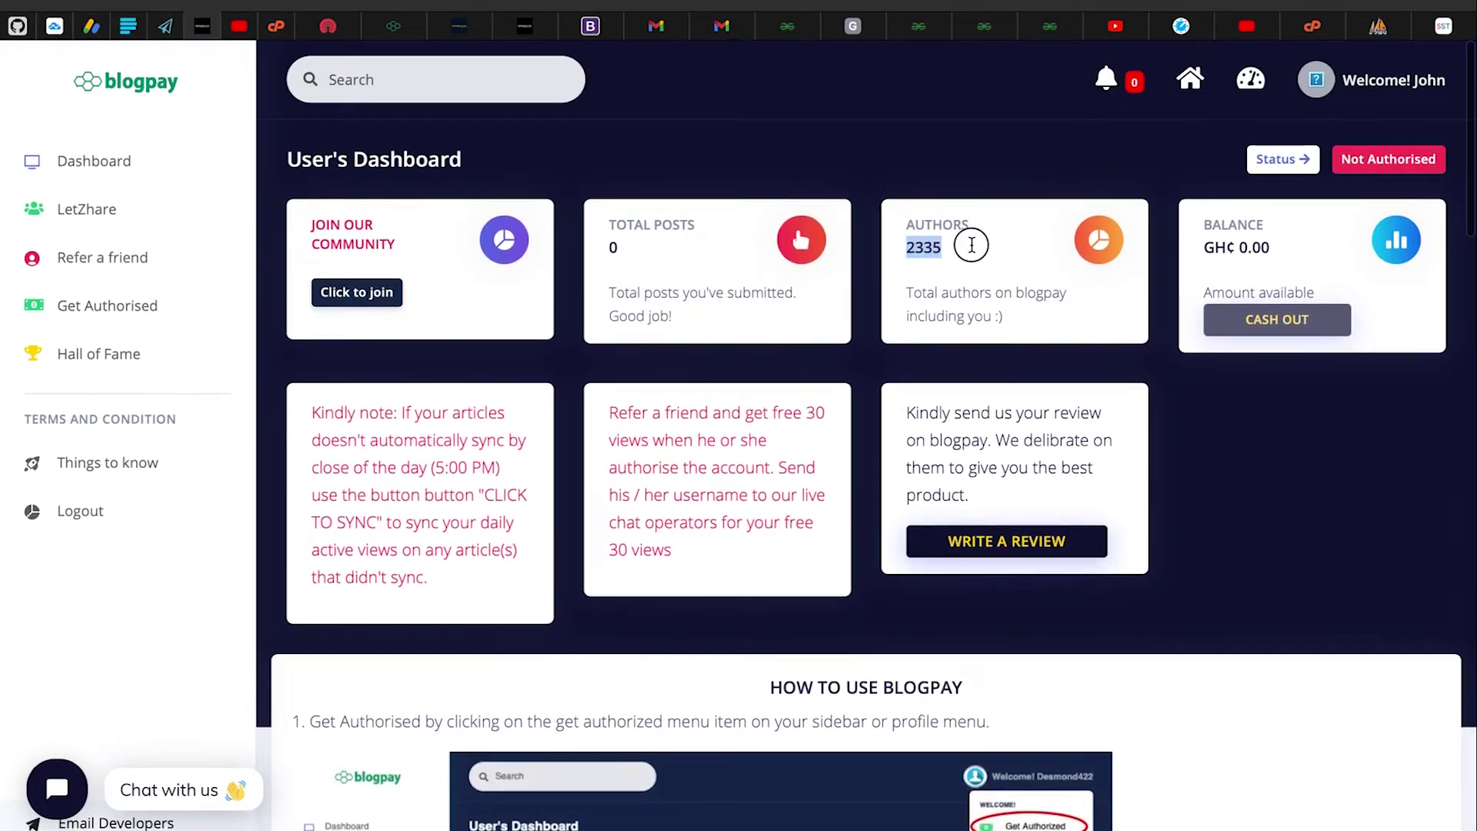
pyautogui.click(972, 245)
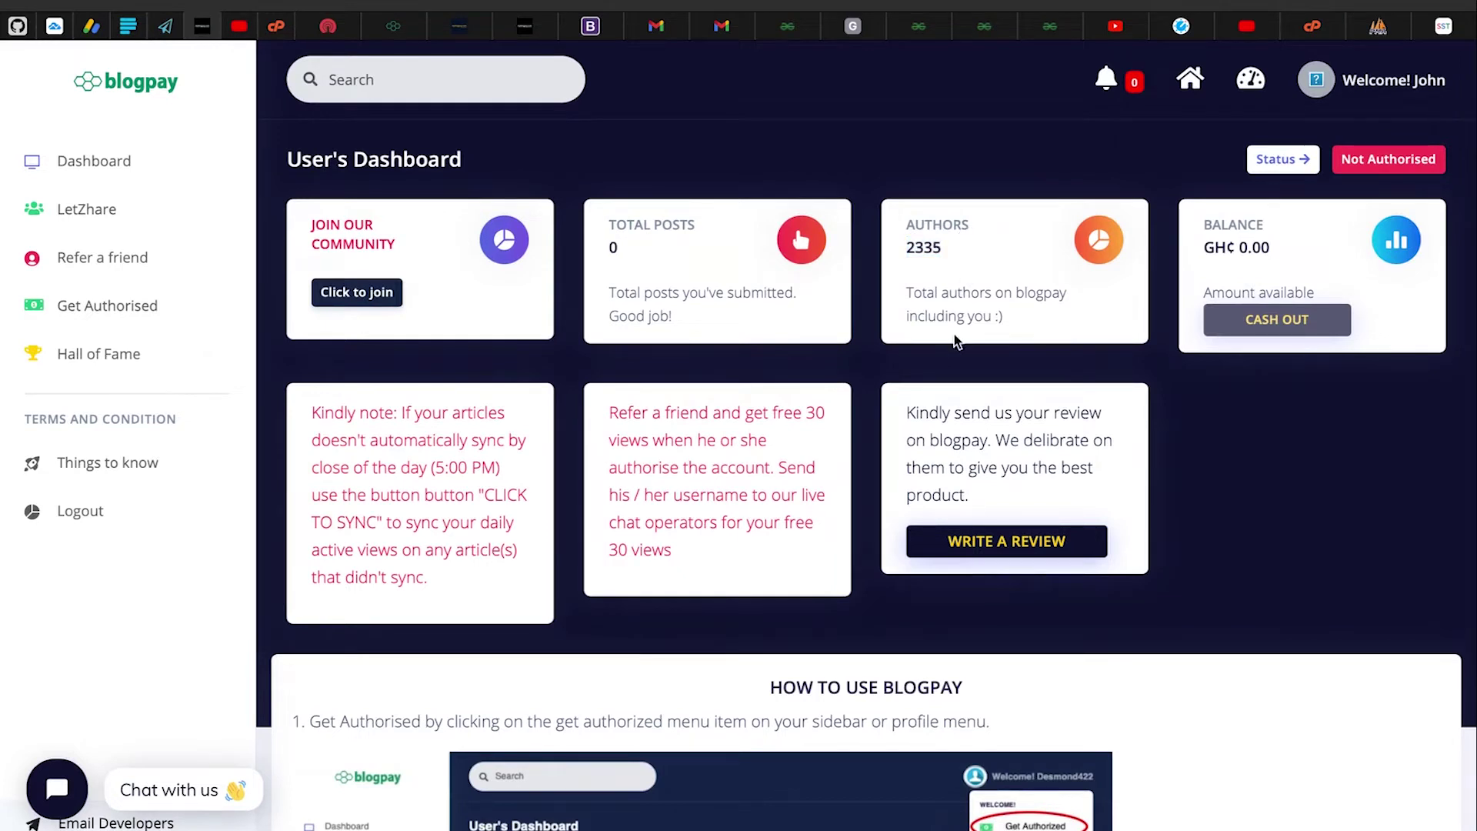
pyautogui.moveTo(313, 410); pyautogui.dragTo(510, 587)
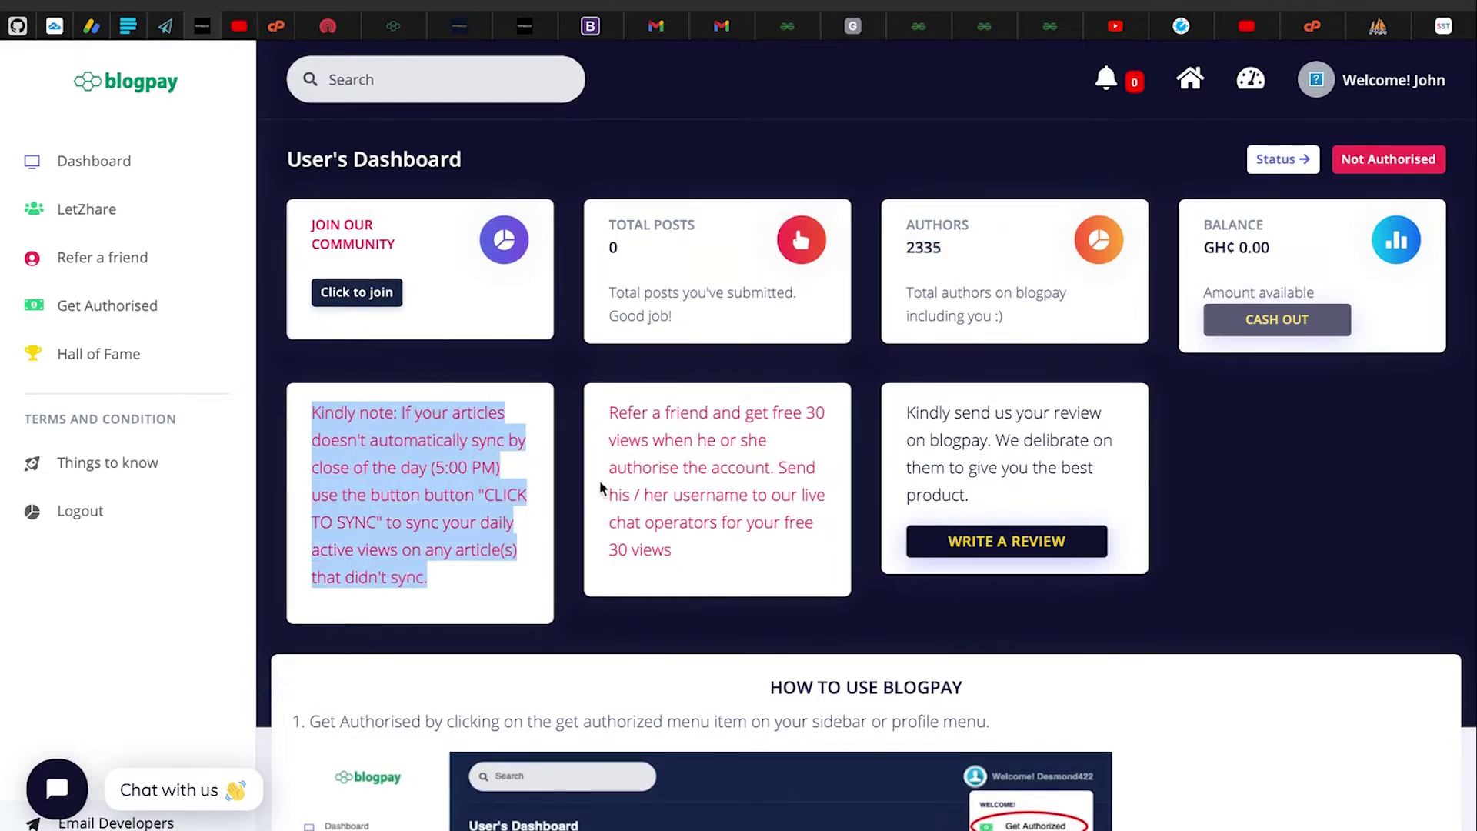
pyautogui.click(609, 412)
pyautogui.moveTo(609, 411); pyautogui.dragTo(751, 564)
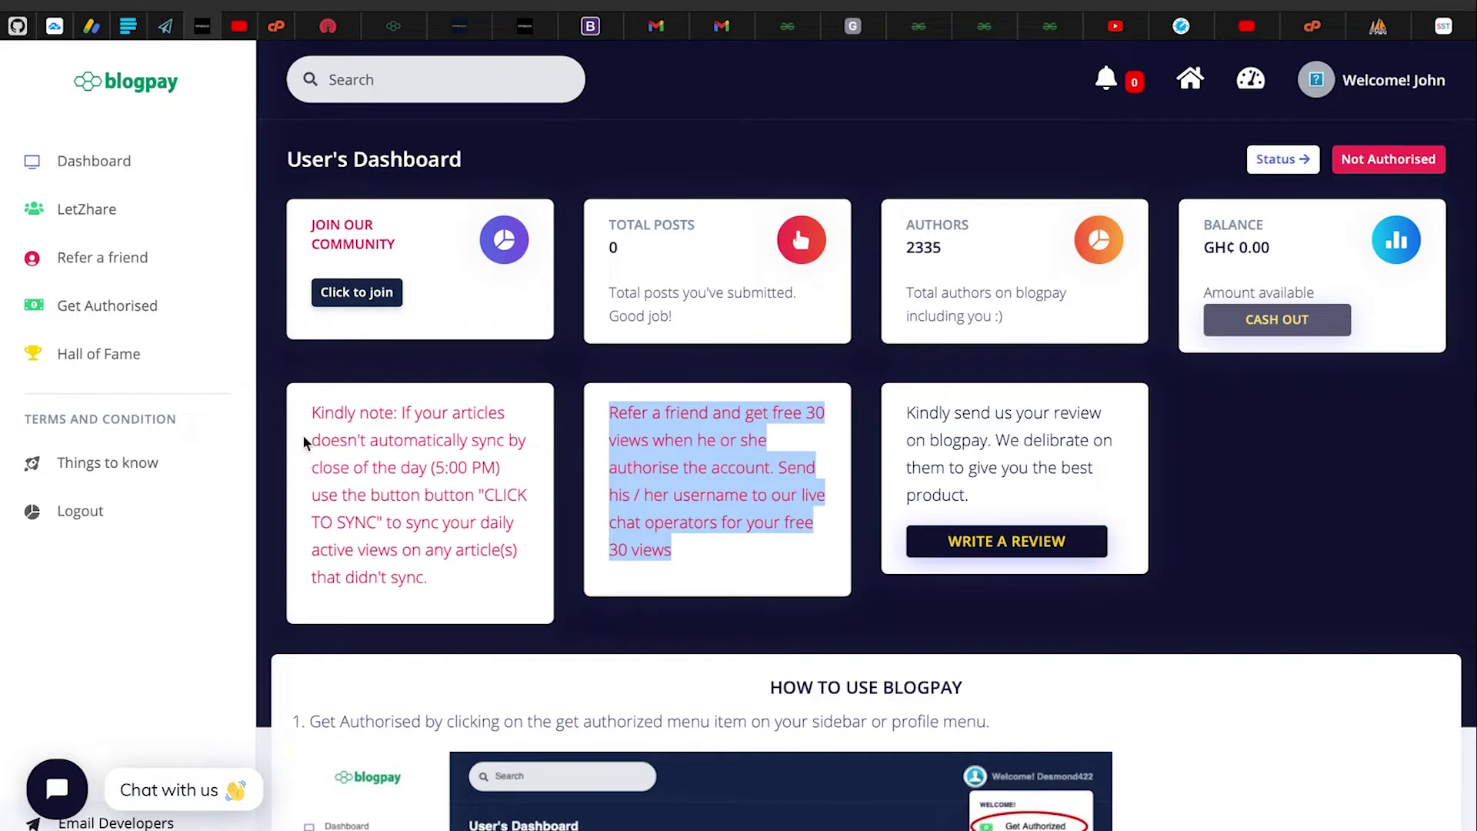
pyautogui.moveTo(312, 413); pyautogui.dragTo(497, 583)
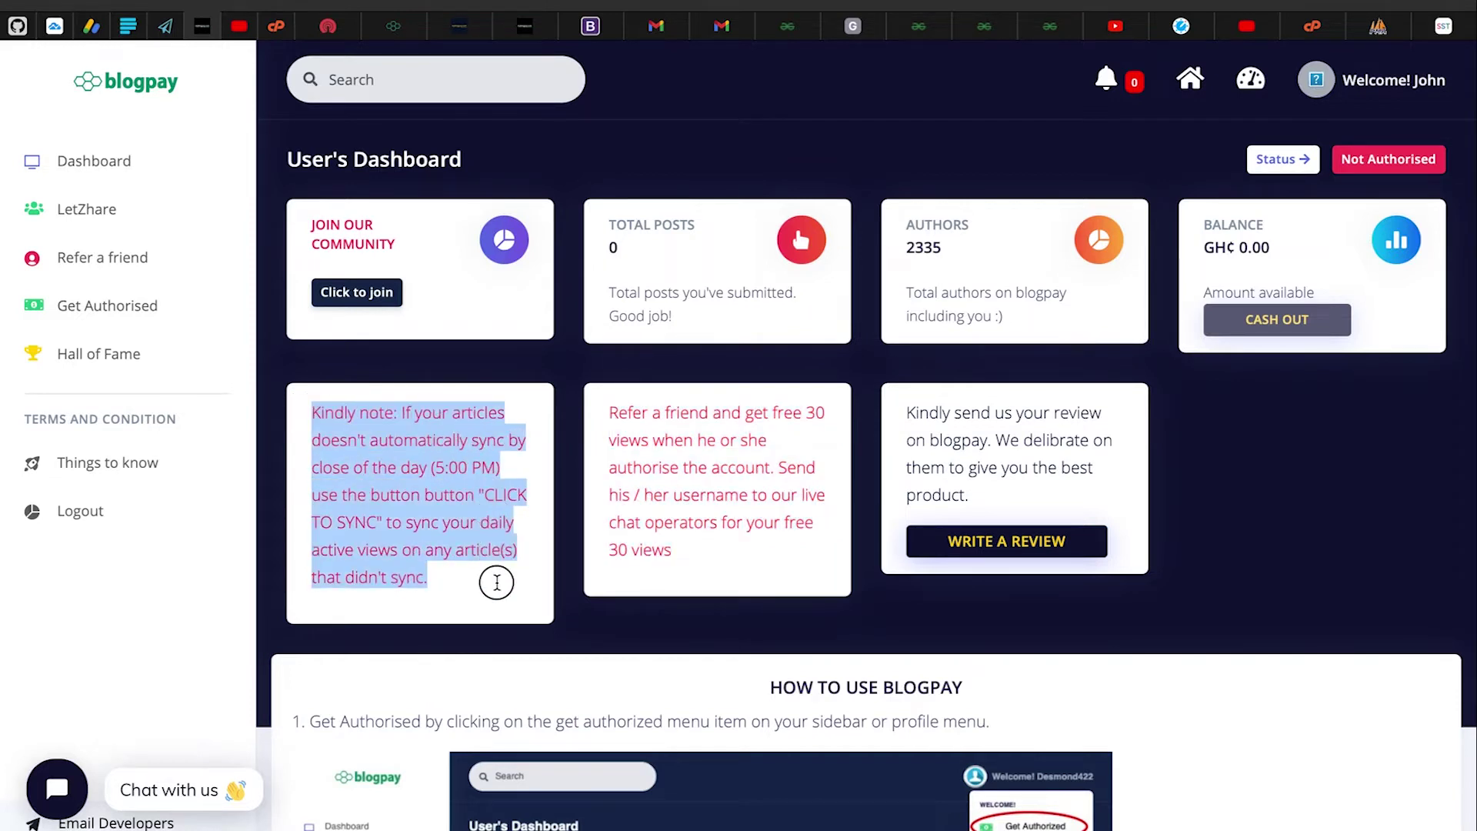
pyautogui.click(317, 407)
pyautogui.moveTo(314, 410); pyautogui.dragTo(514, 567)
pyautogui.click(608, 428)
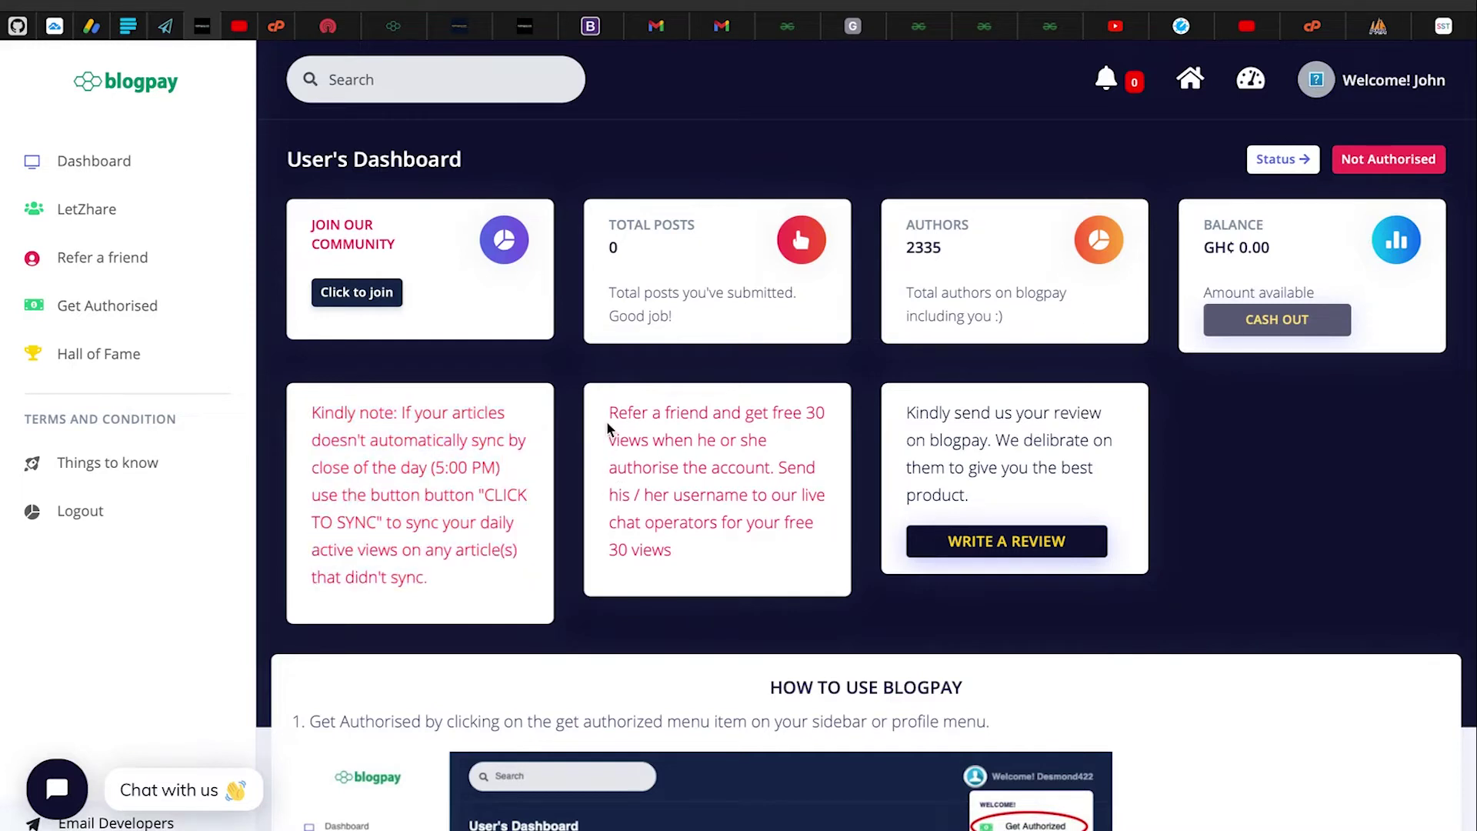
pyautogui.moveTo(612, 408); pyautogui.dragTo(782, 544)
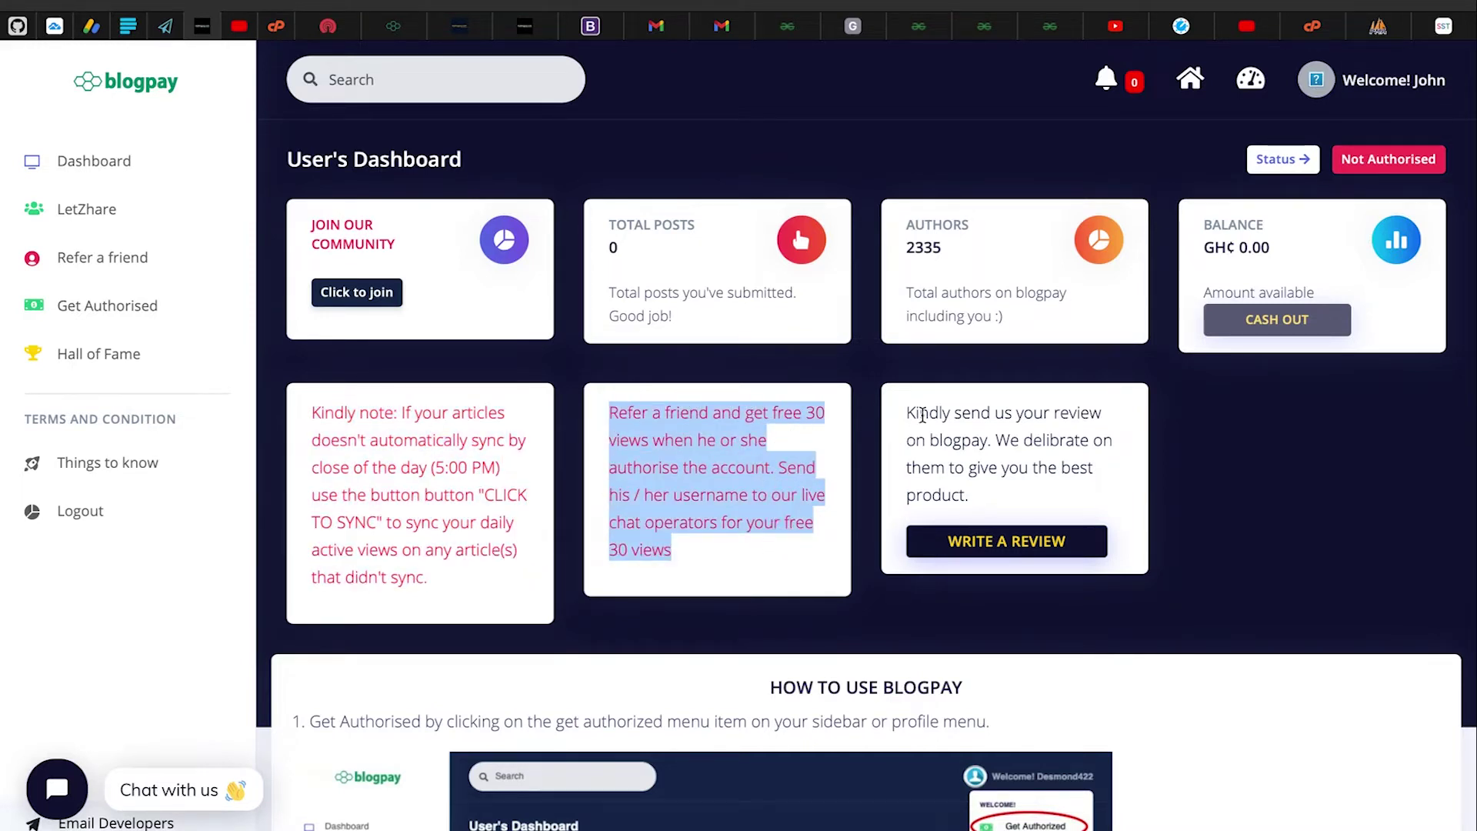
pyautogui.click(951, 417)
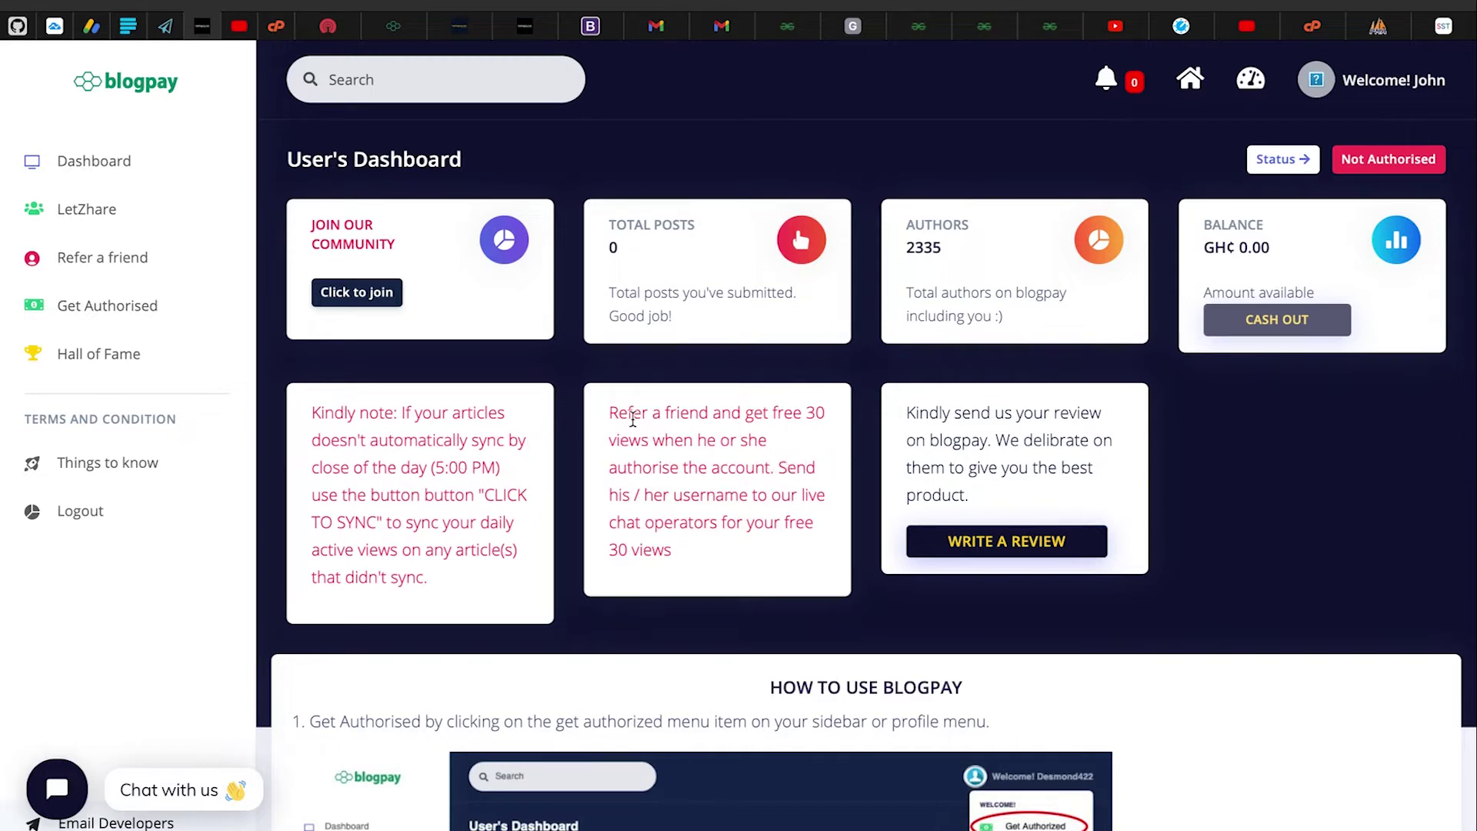
pyautogui.moveTo(608, 409); pyautogui.dragTo(729, 550)
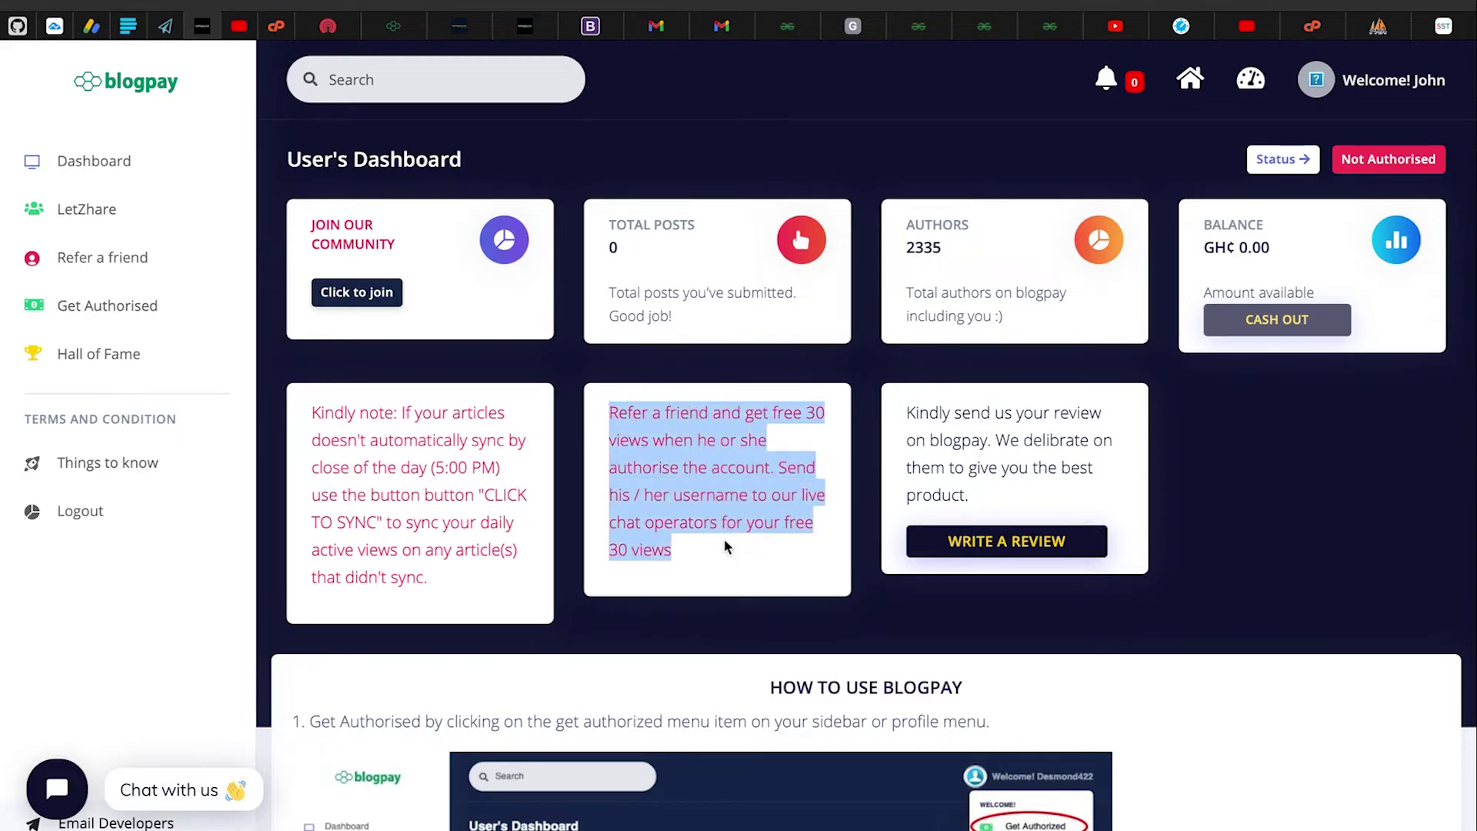
pyautogui.click(675, 461)
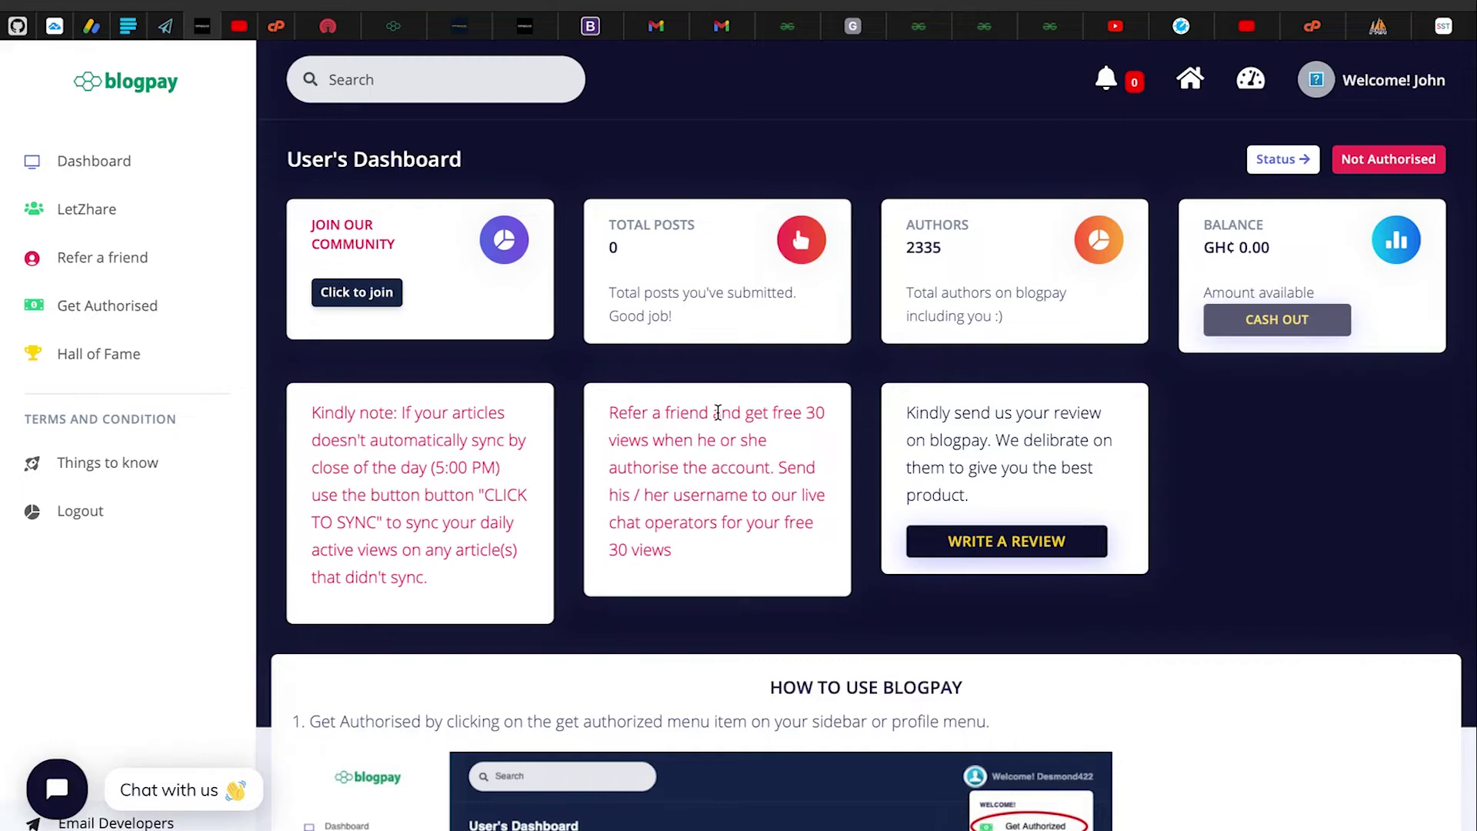
pyautogui.scroll(-4, 750, 533)
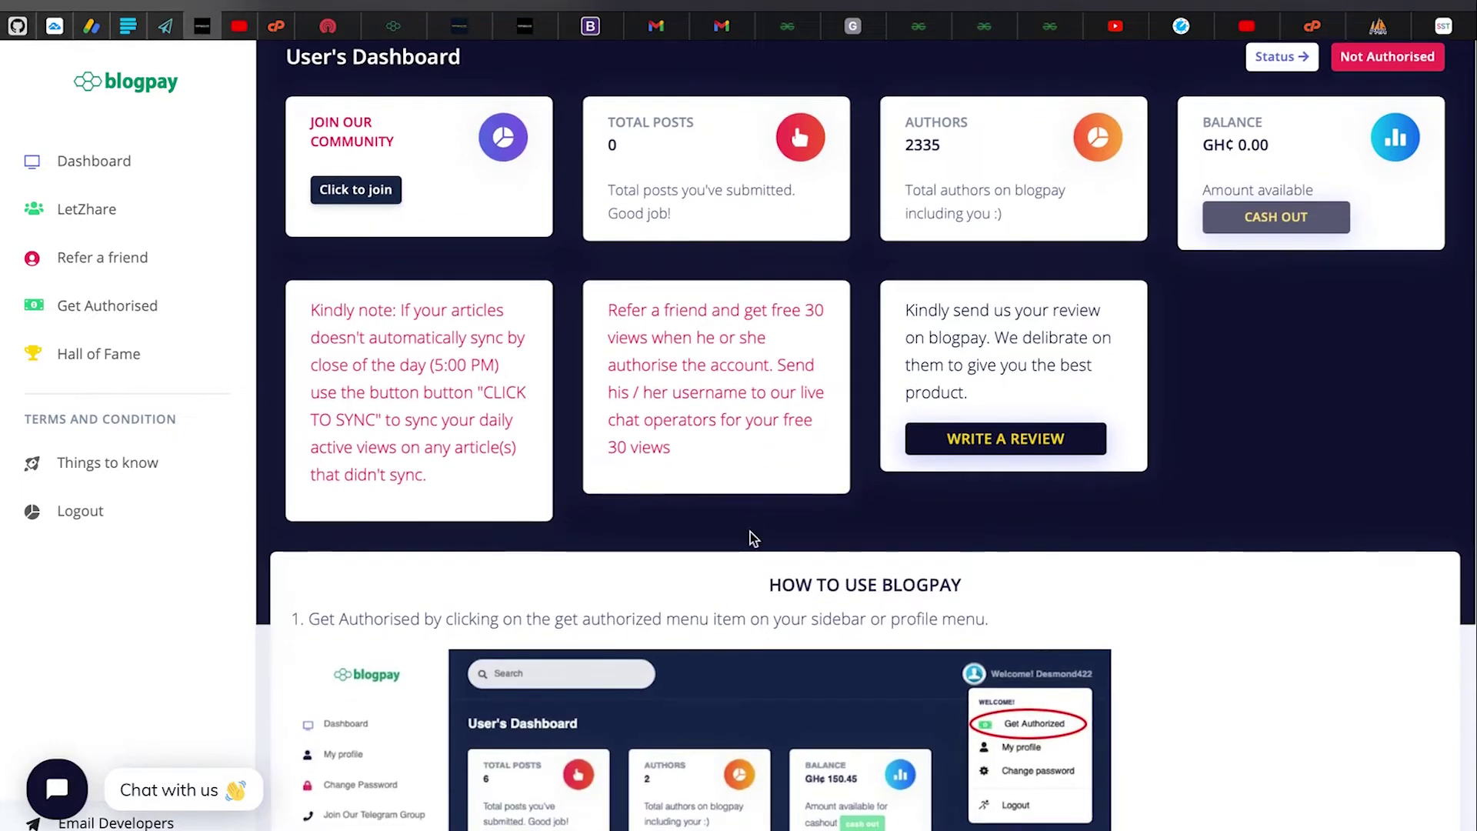
pyautogui.scroll(4, 750, 532)
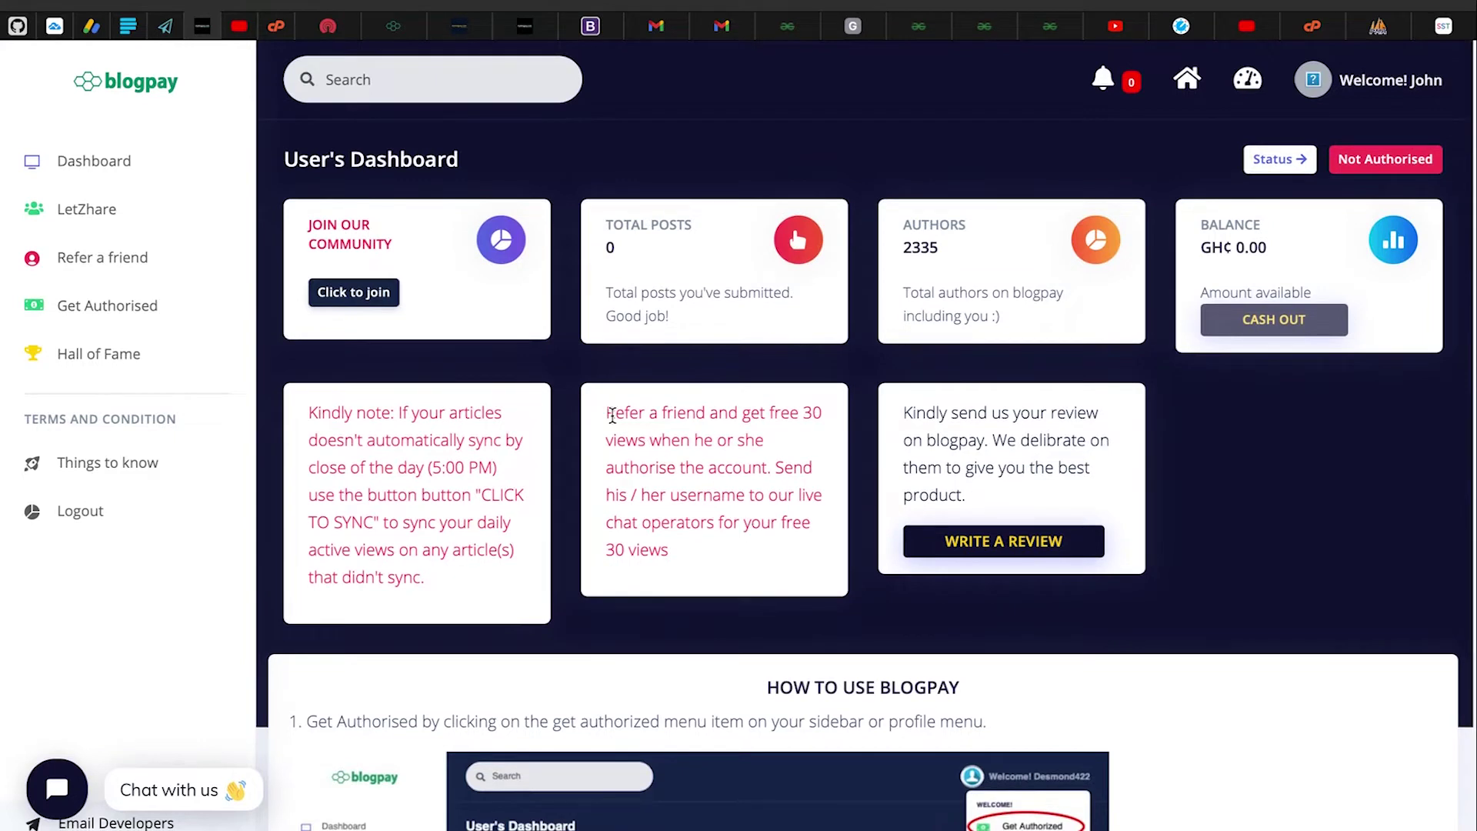
pyautogui.moveTo(609, 412); pyautogui.dragTo(716, 559)
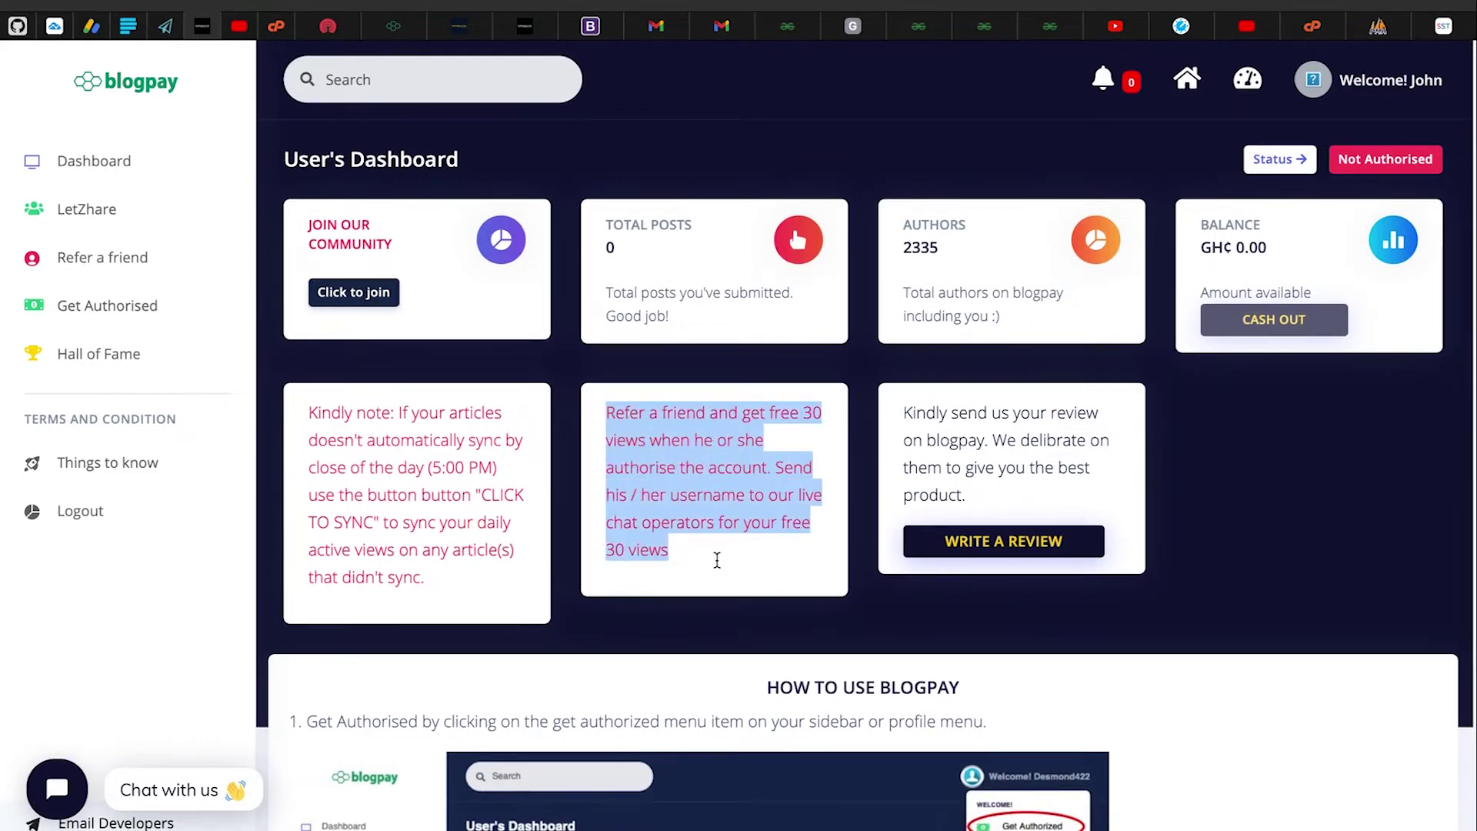
pyautogui.click(717, 559)
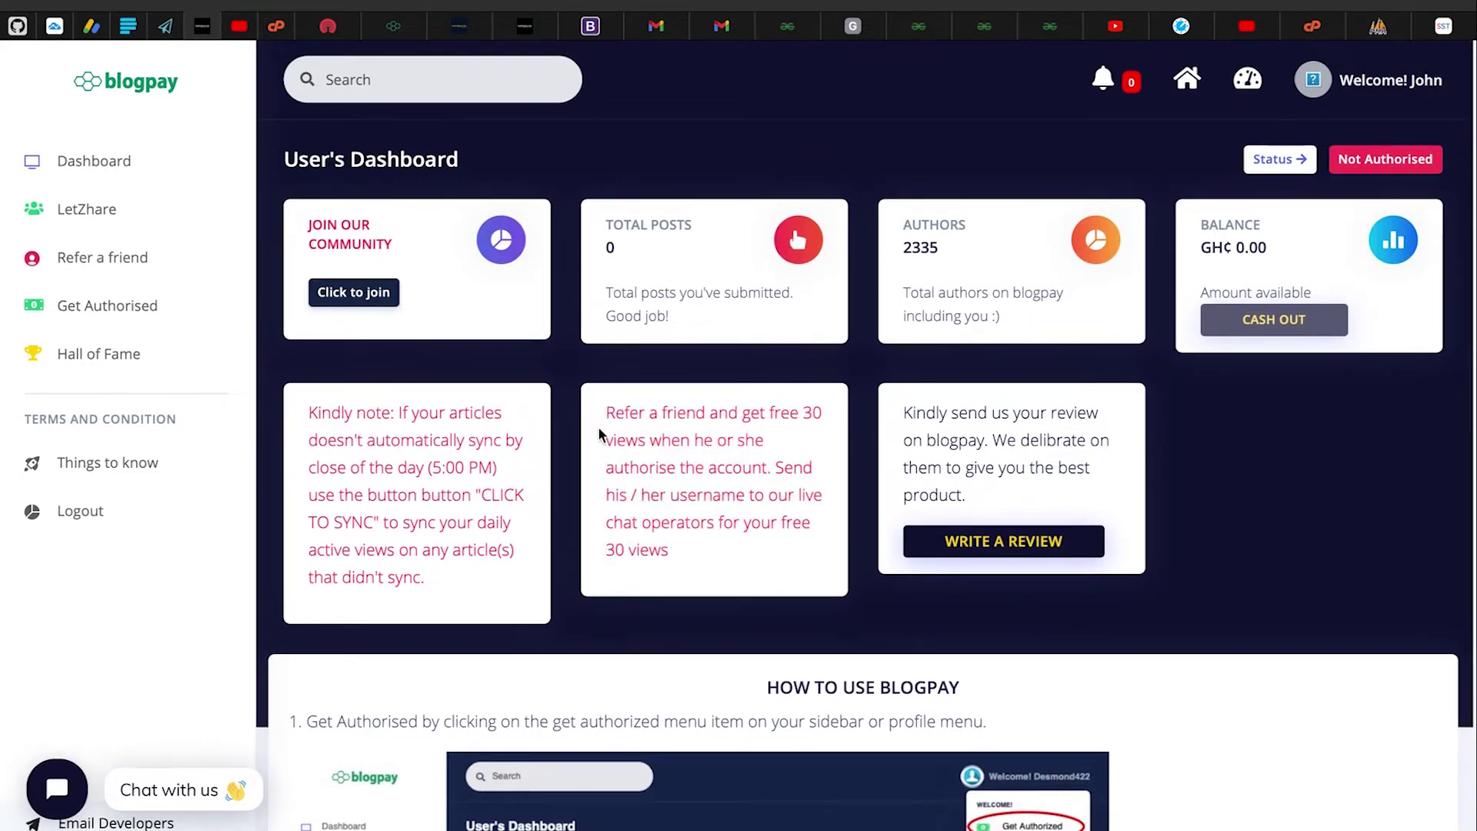
pyautogui.moveTo(605, 412); pyautogui.dragTo(610, 393)
pyautogui.click(709, 547)
pyautogui.click(613, 397)
pyautogui.moveTo(600, 400); pyautogui.dragTo(720, 547)
pyautogui.click(709, 547)
pyautogui.moveTo(594, 407); pyautogui.dragTo(755, 584)
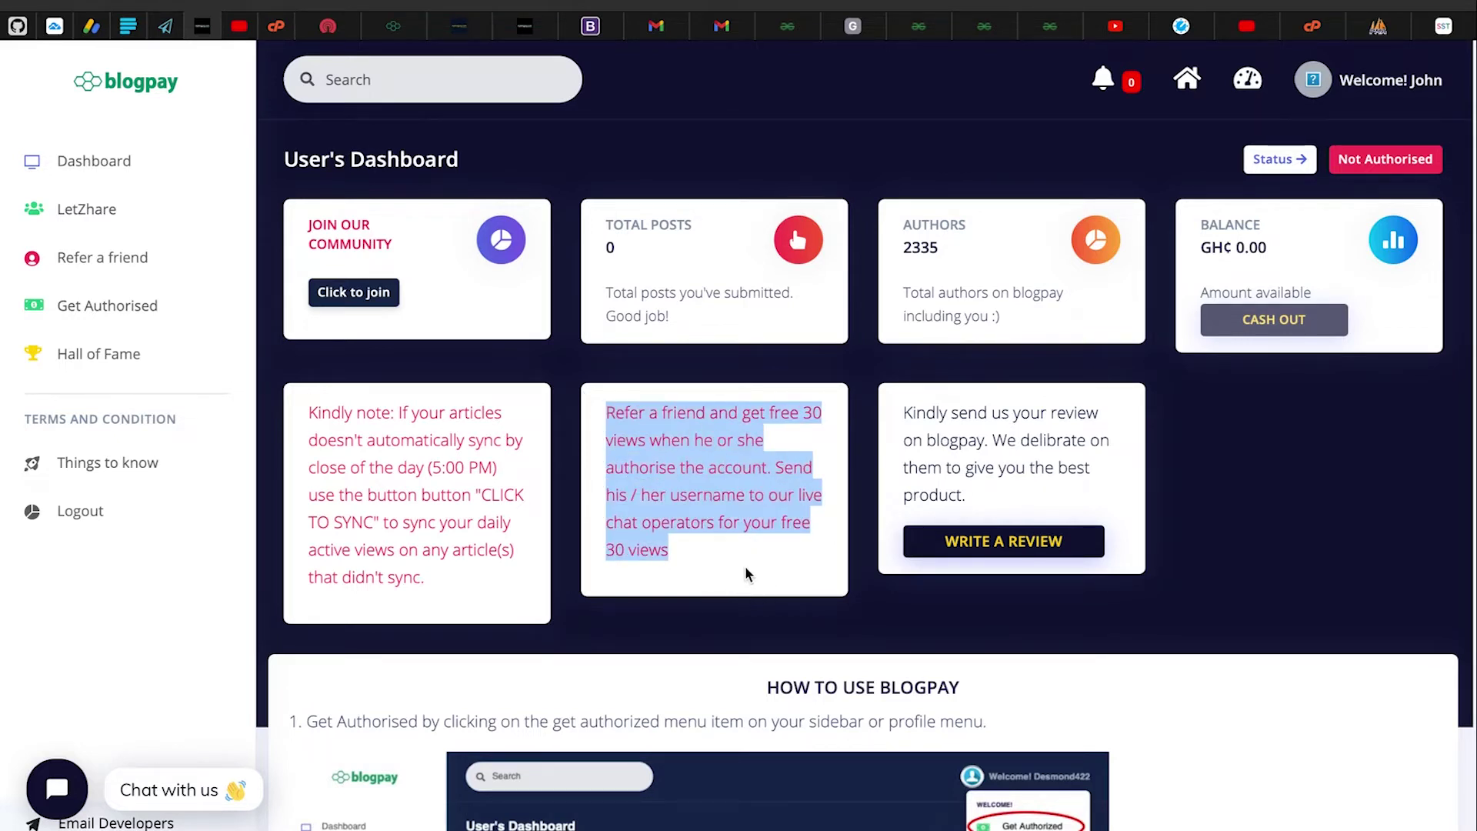
pyautogui.click(746, 574)
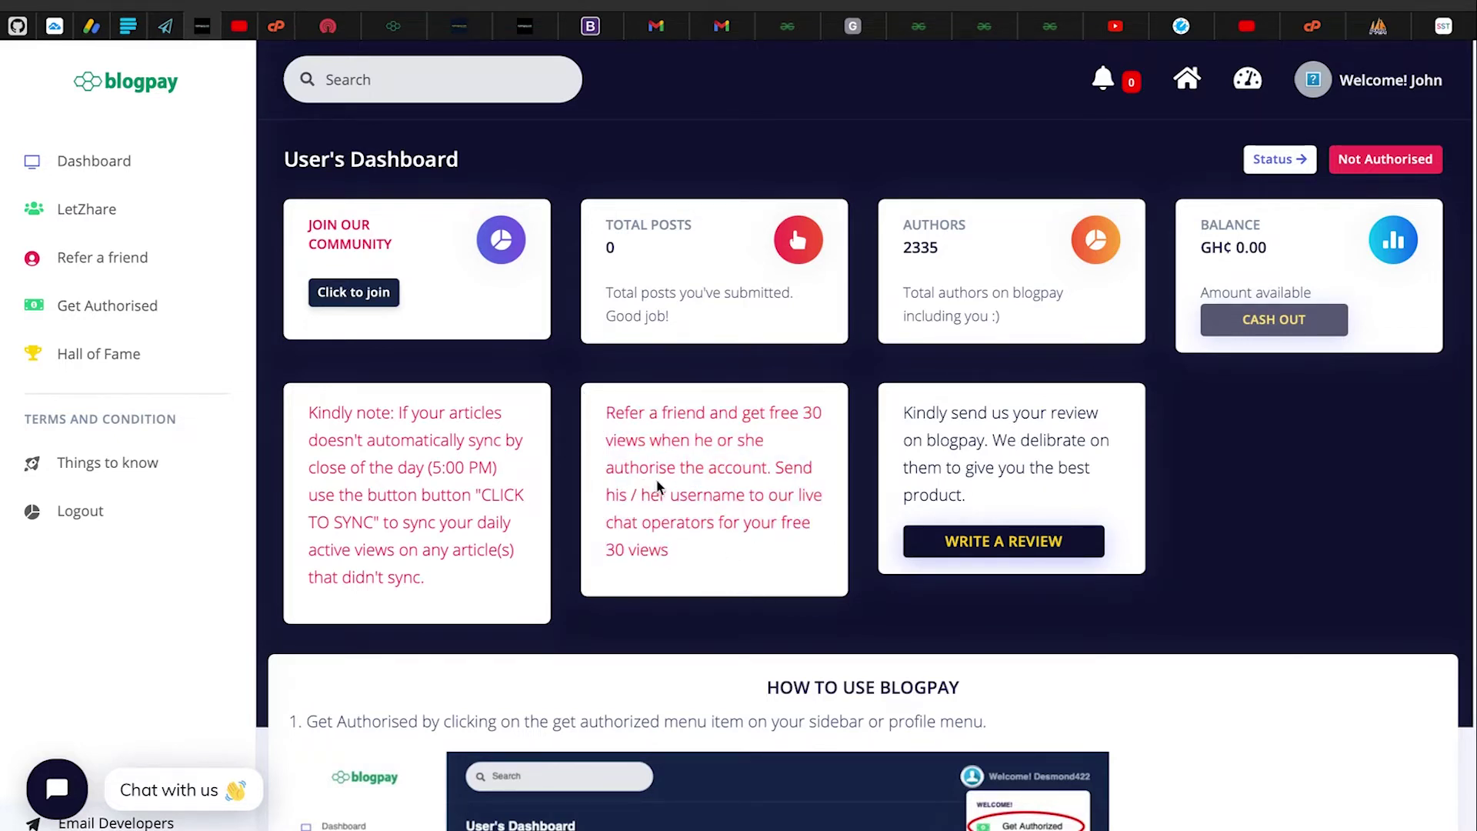
pyautogui.moveTo(600, 406); pyautogui.dragTo(738, 548)
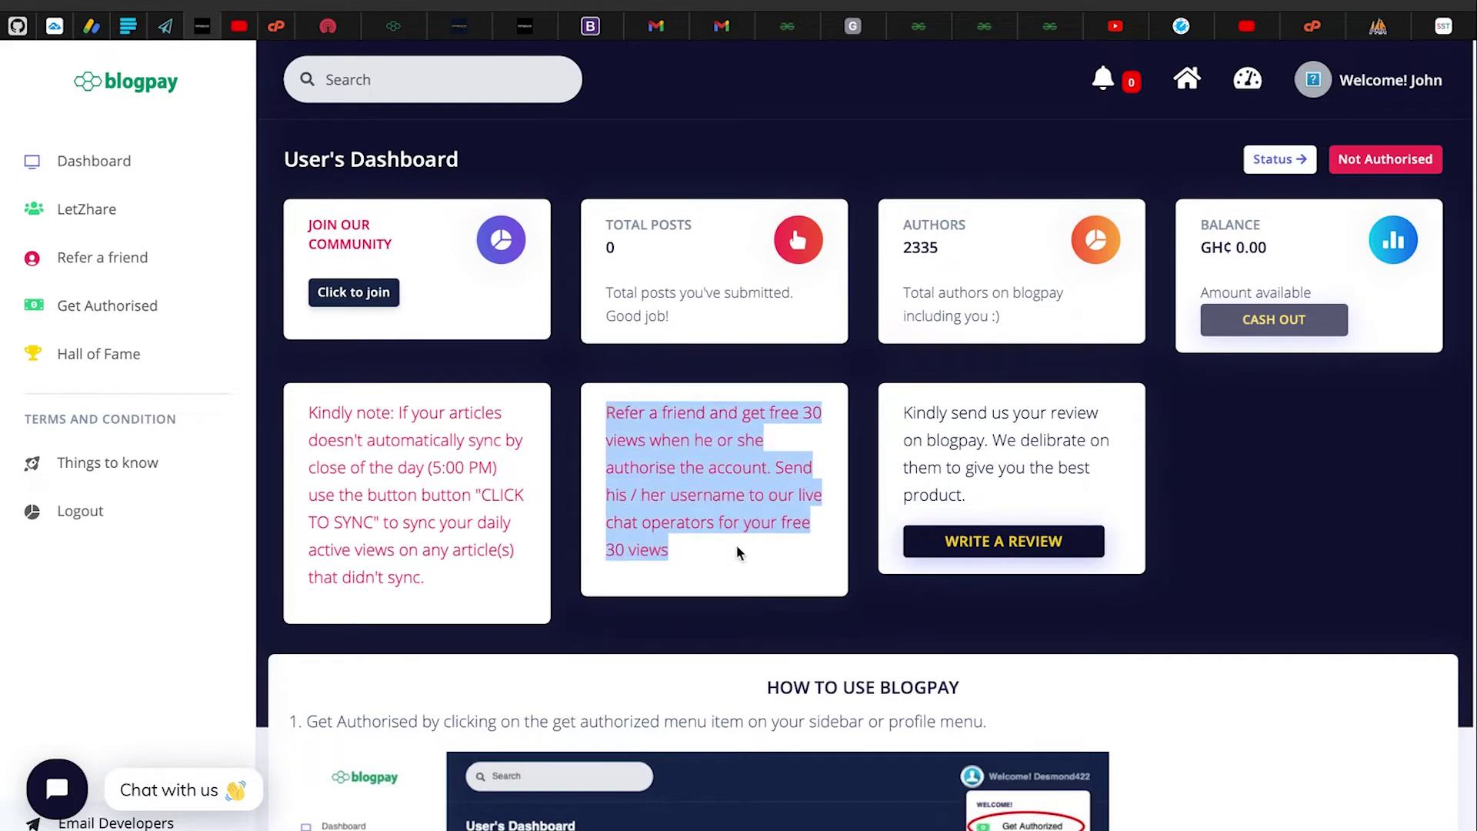
pyautogui.click(738, 546)
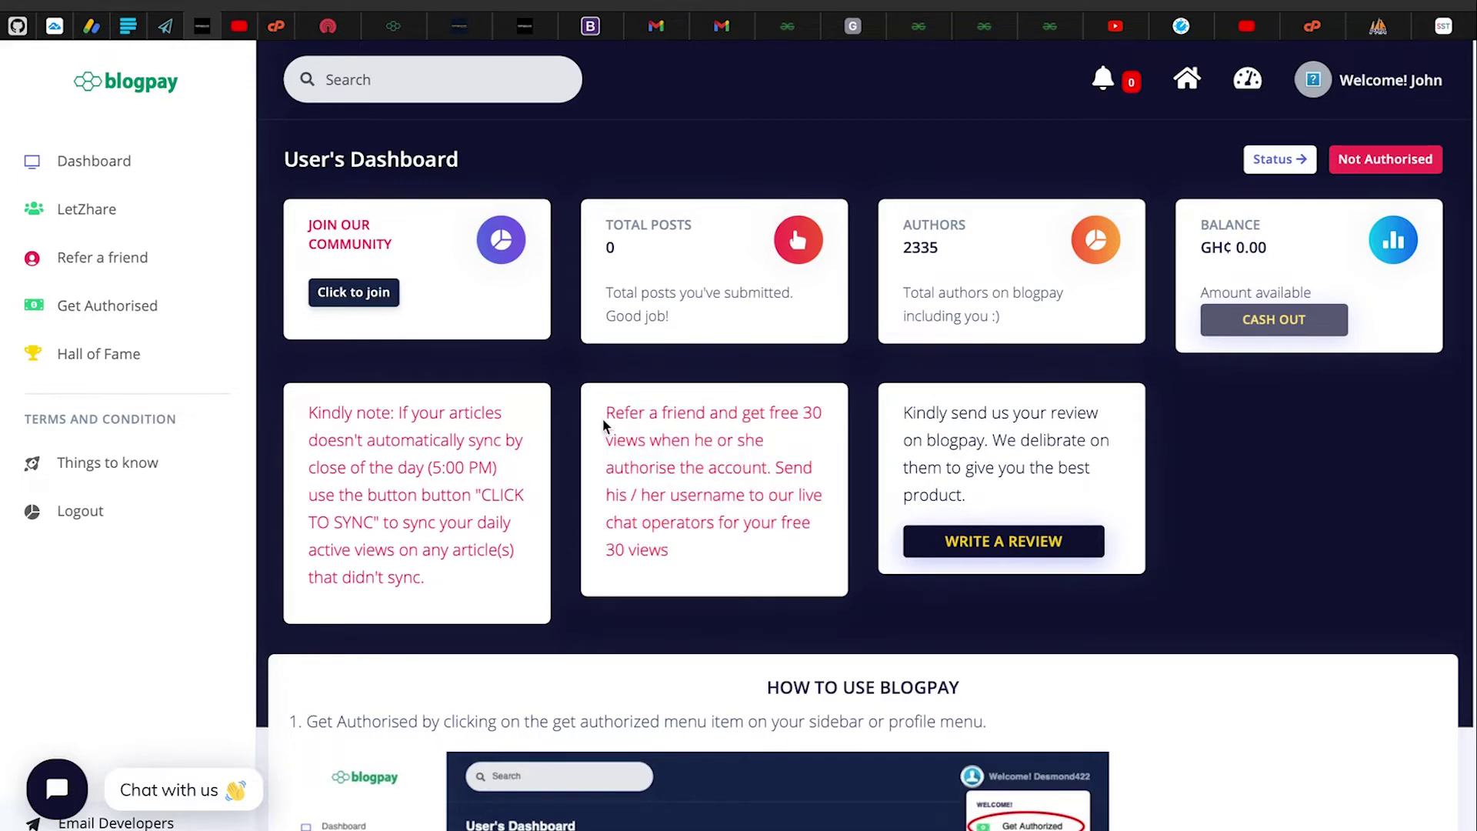
pyautogui.moveTo(608, 418); pyautogui.dragTo(702, 563)
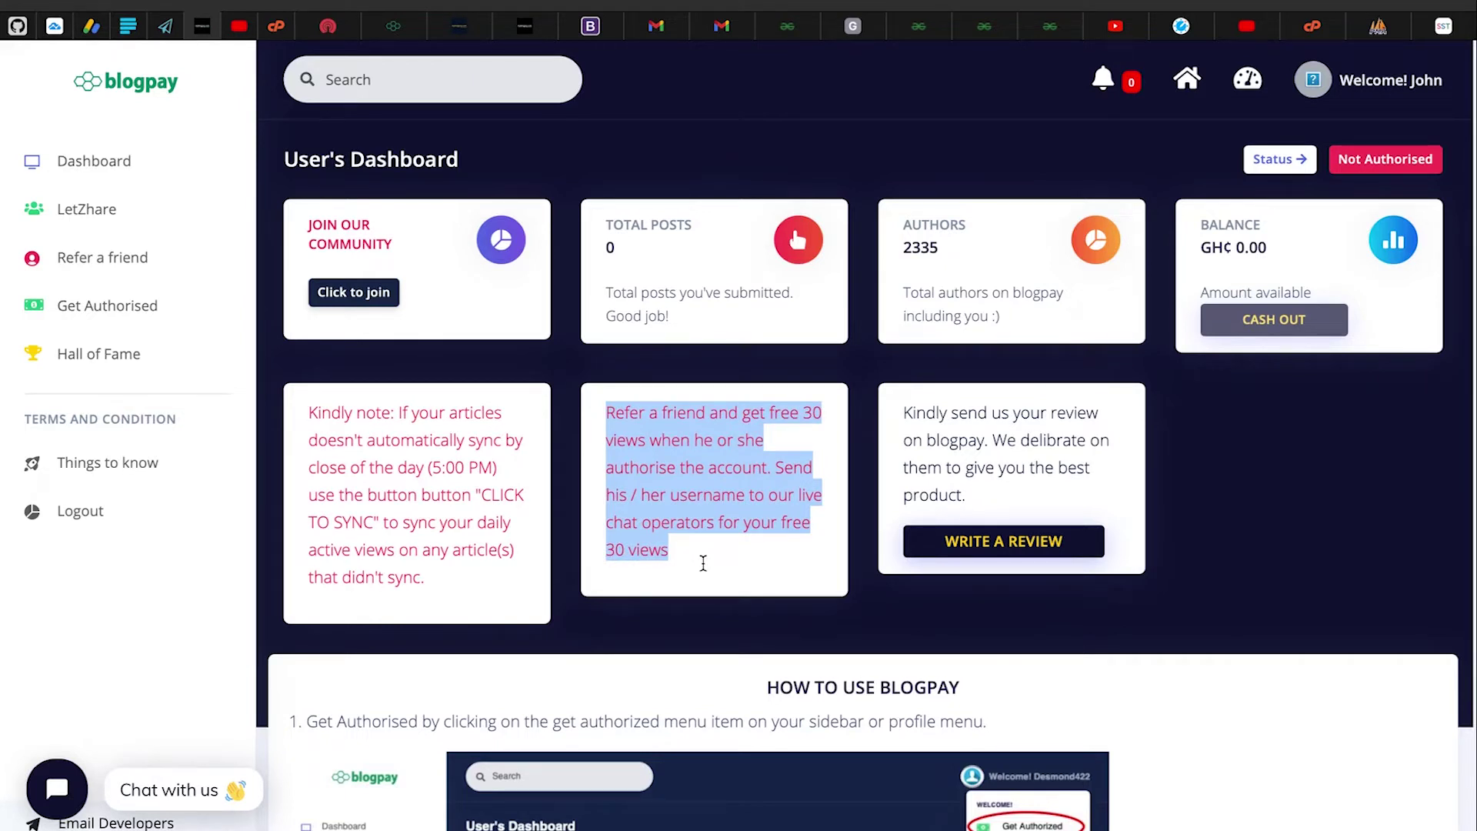
pyautogui.click(702, 564)
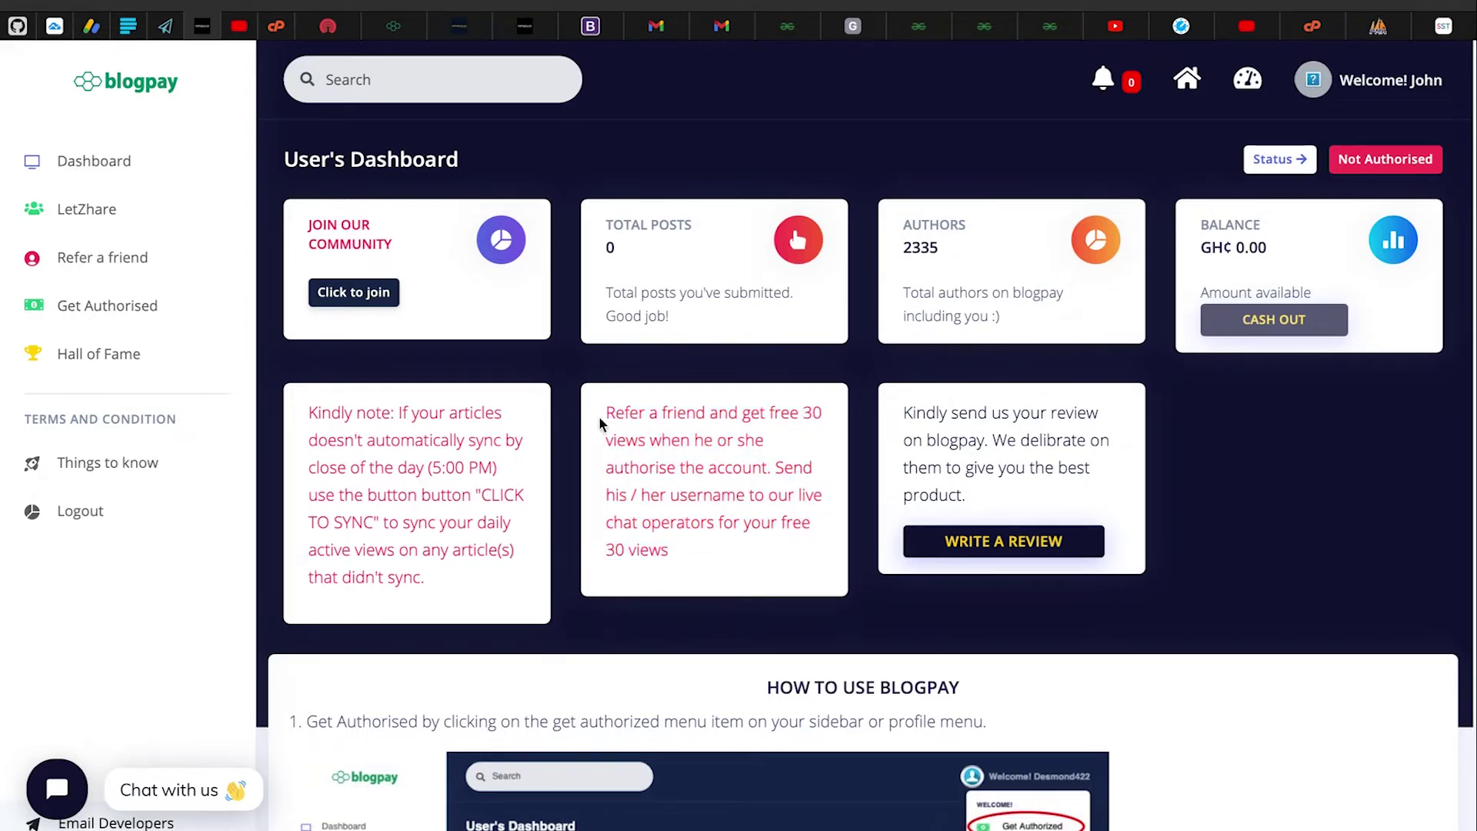
pyautogui.moveTo(604, 408); pyautogui.dragTo(750, 541)
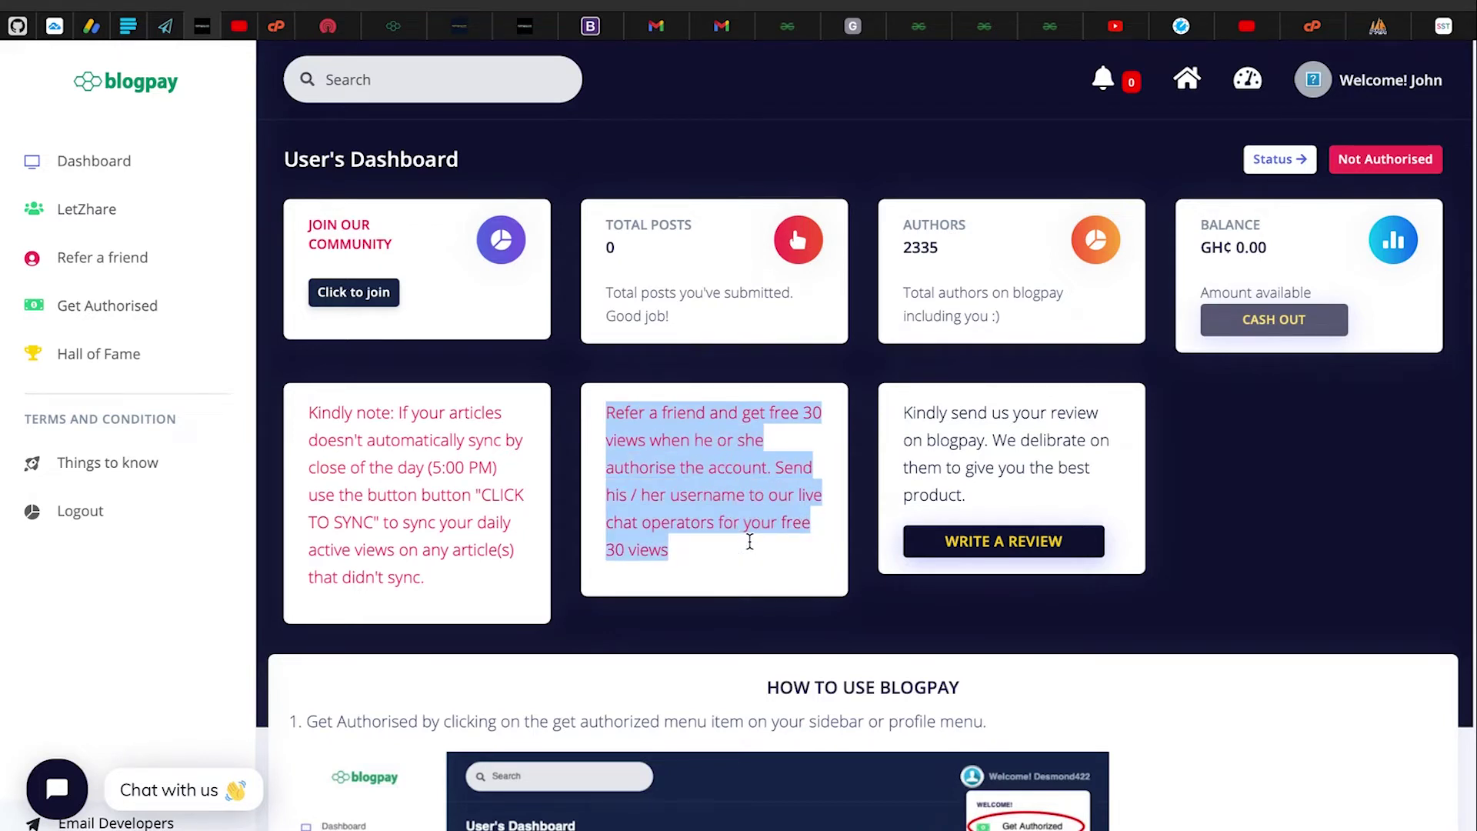
pyautogui.click(748, 527)
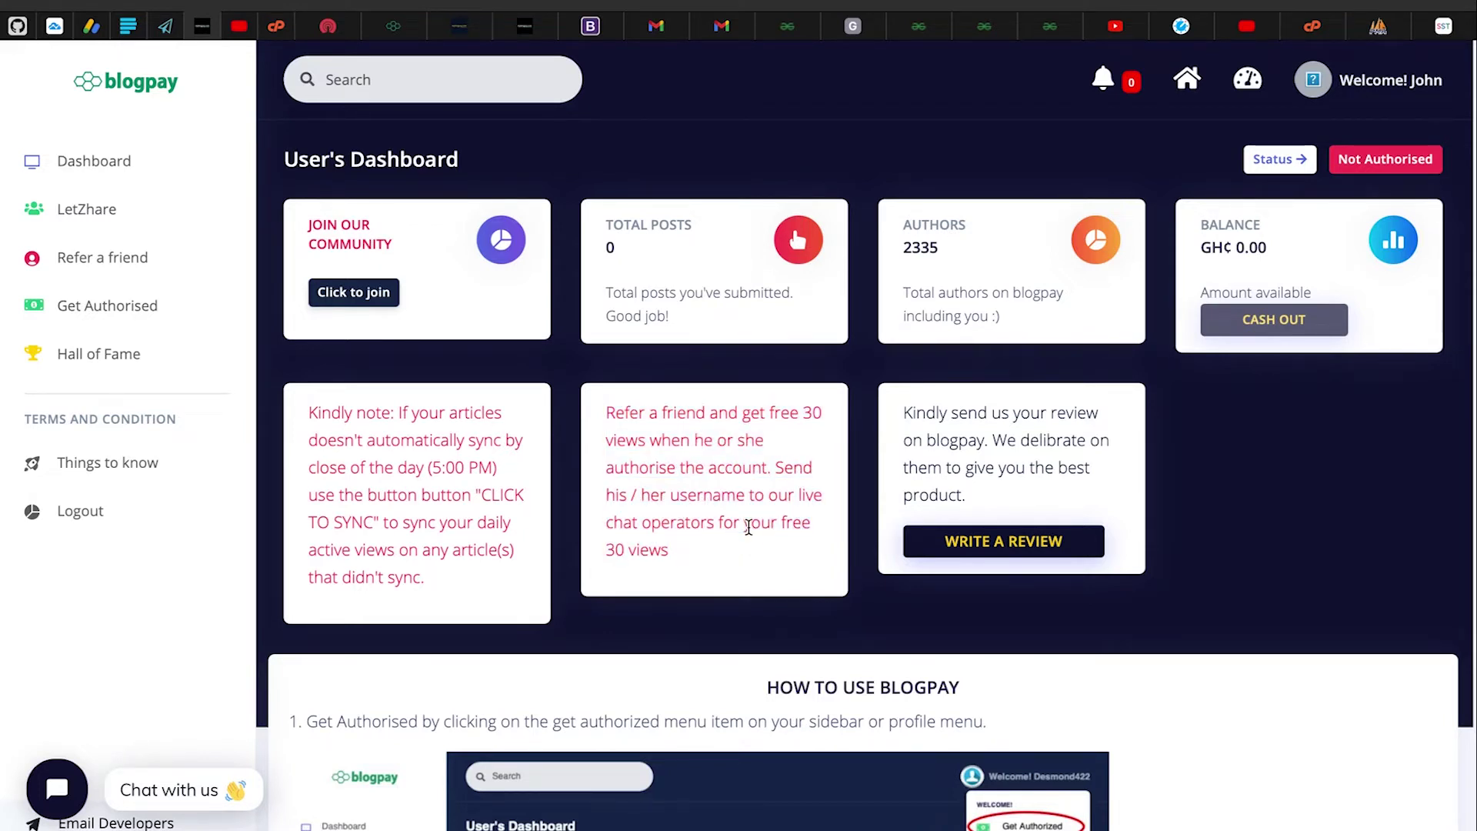
pyautogui.moveTo(608, 422); pyautogui.dragTo(731, 543)
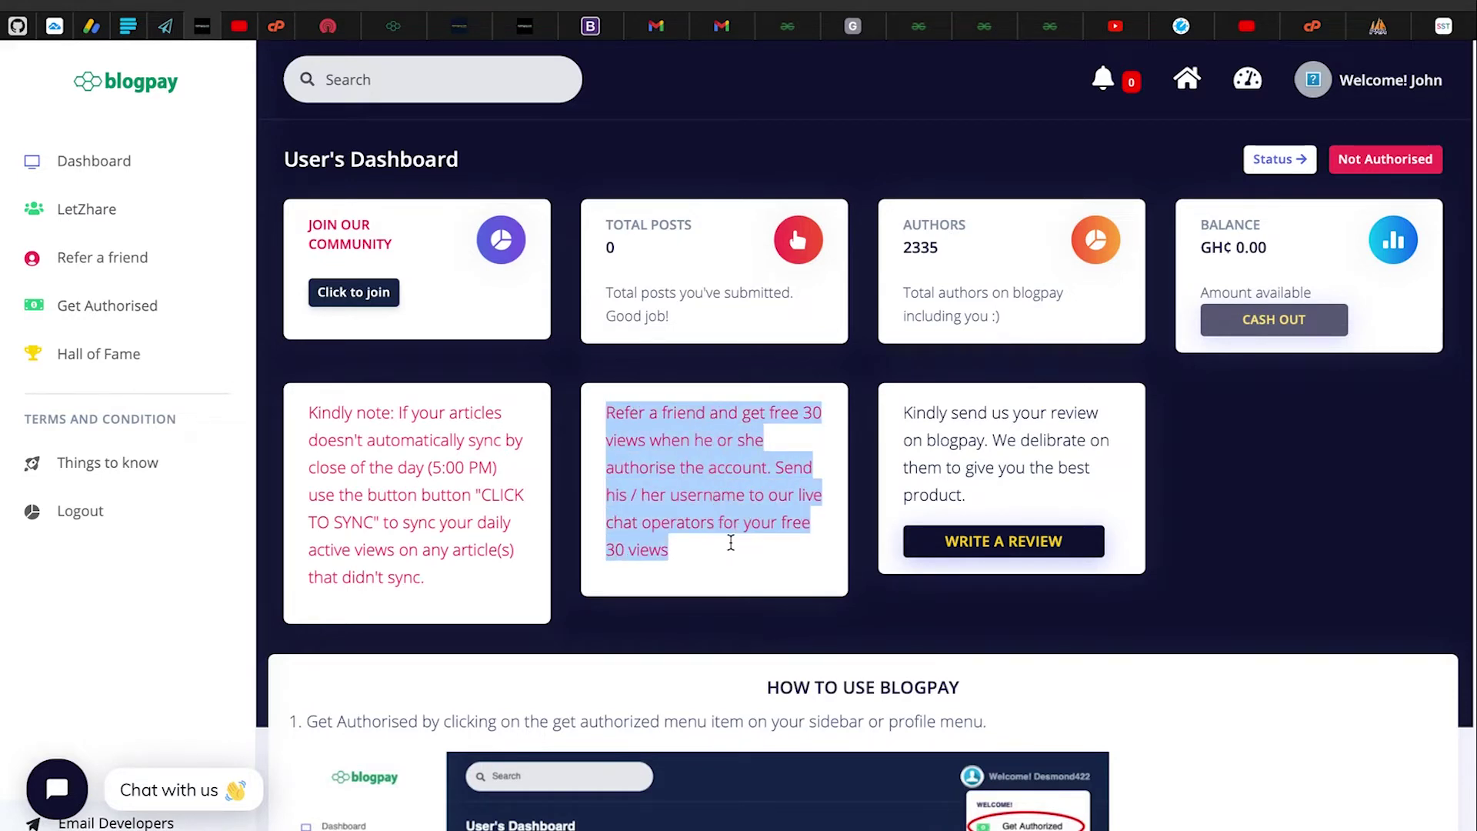
pyautogui.click(731, 543)
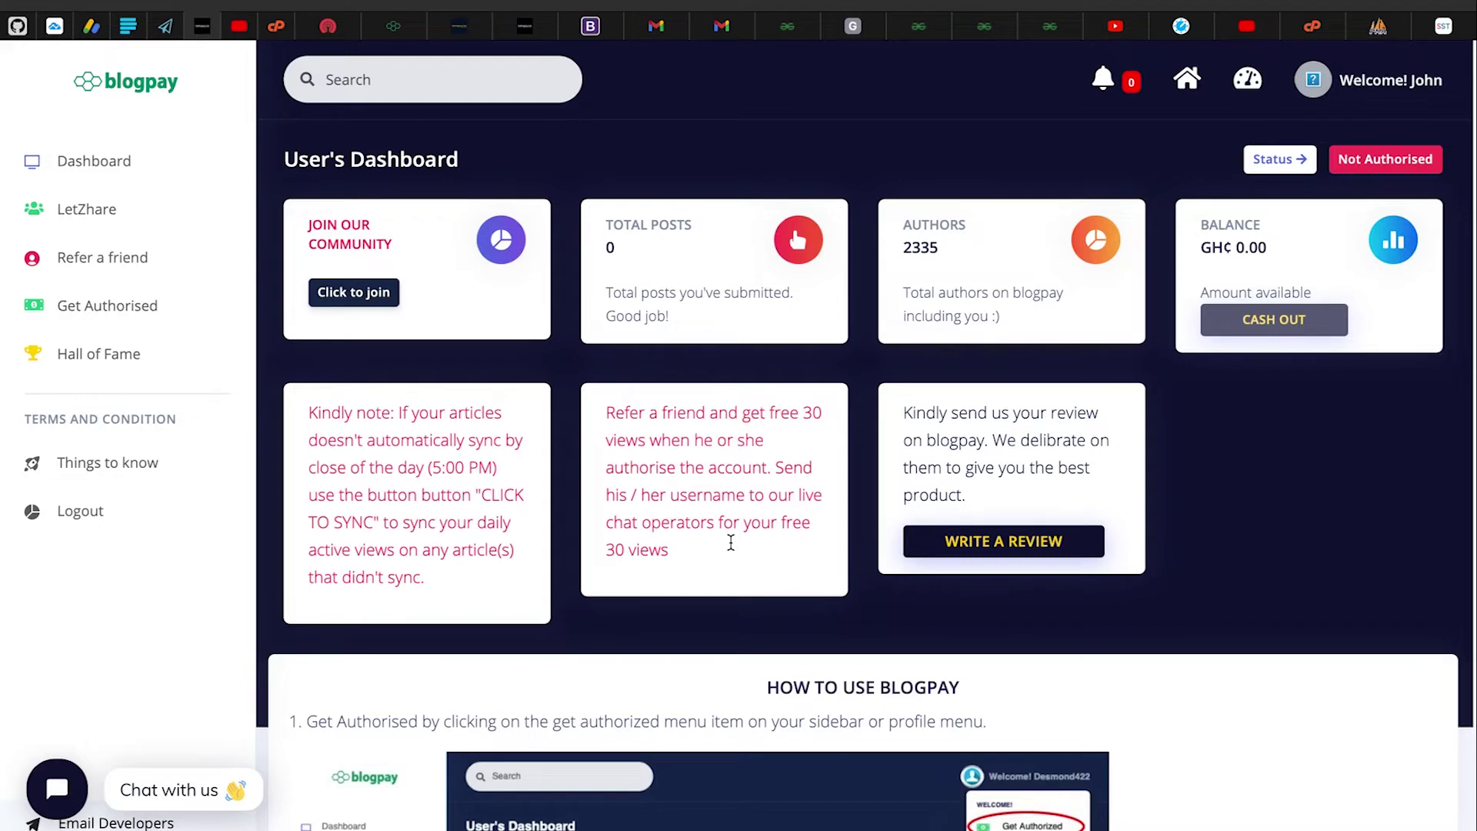
pyautogui.moveTo(605, 419); pyautogui.dragTo(691, 553)
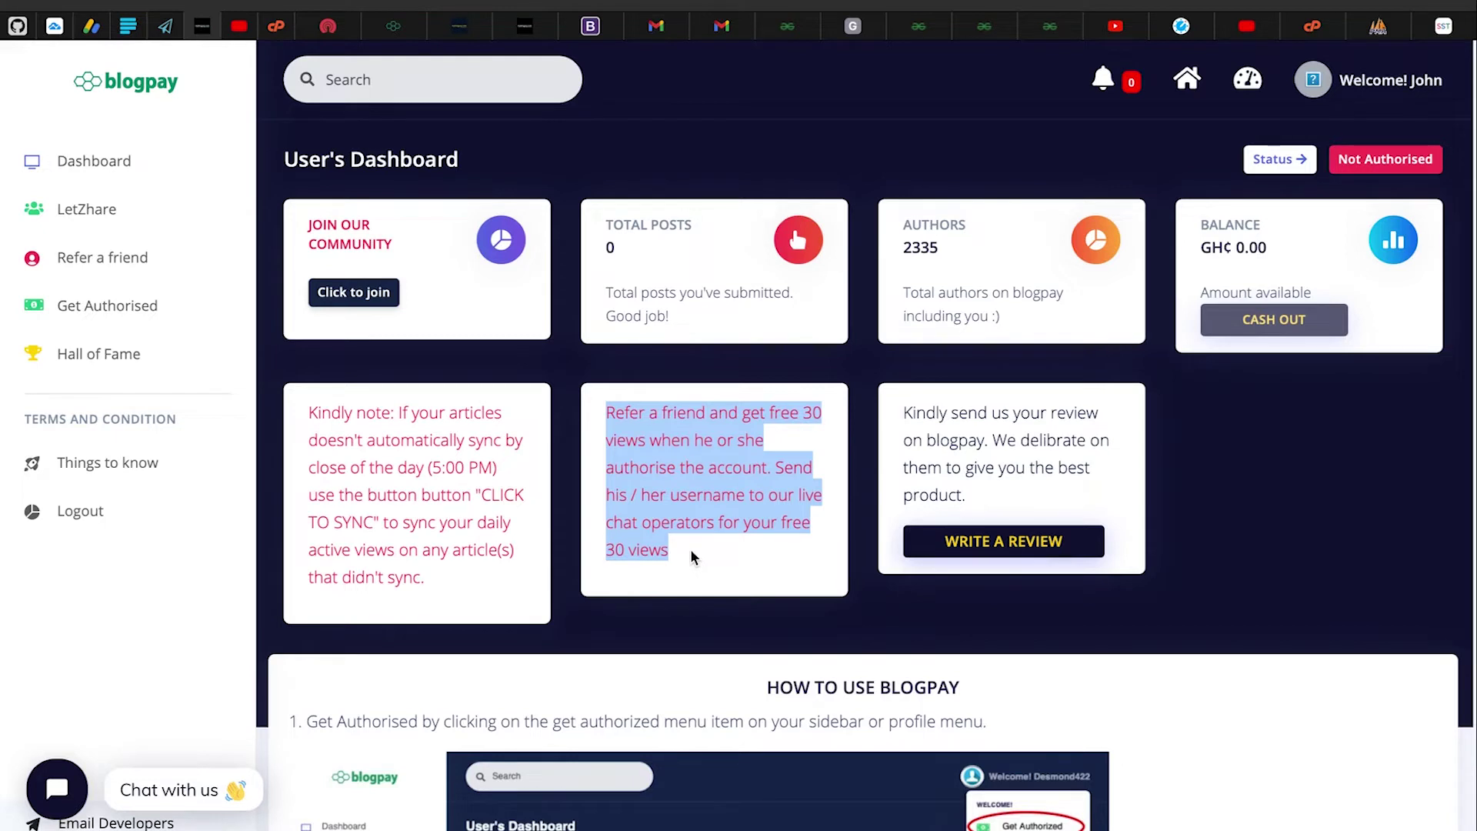
pyautogui.click(691, 551)
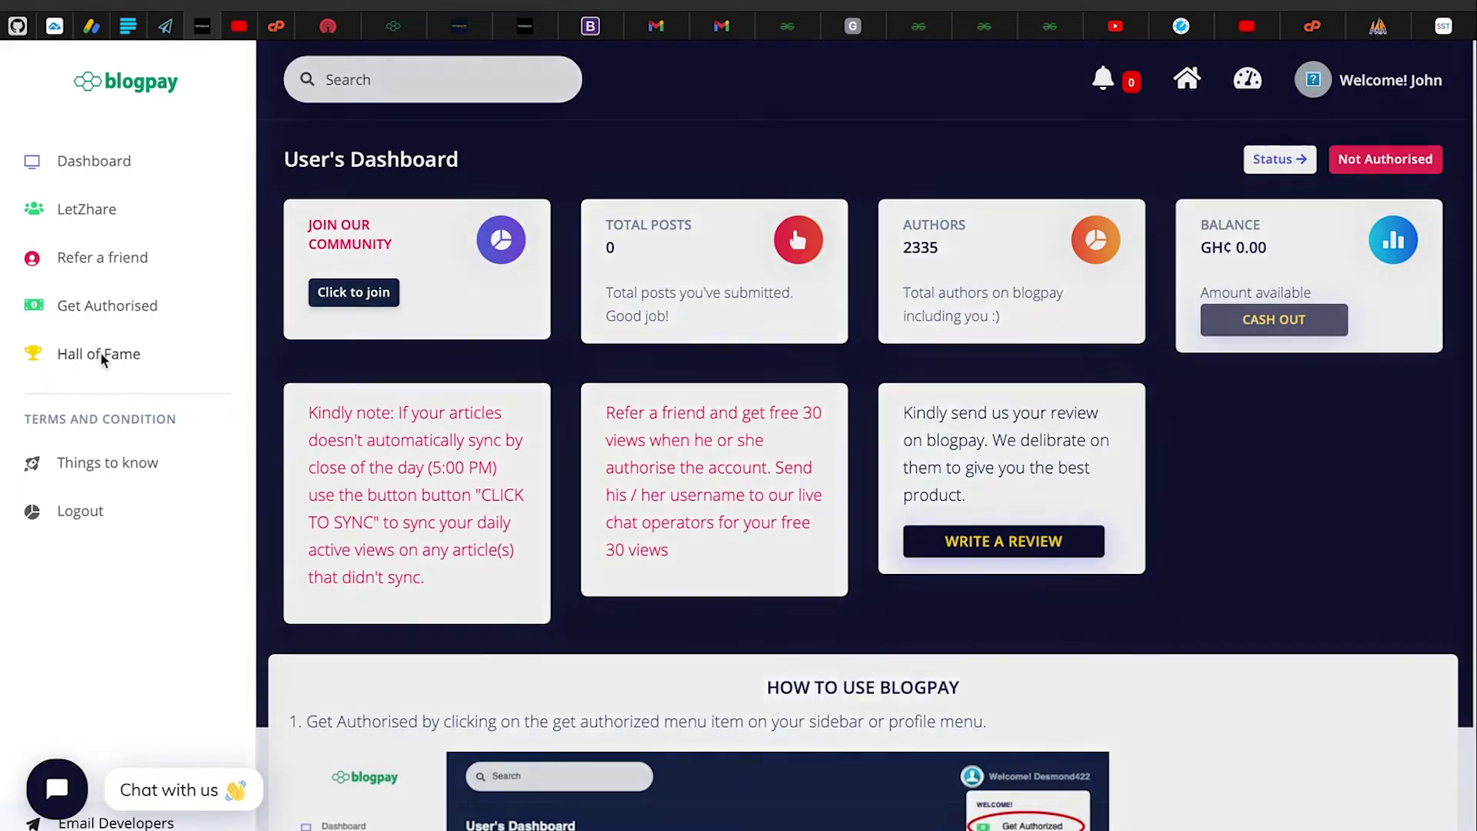
pyautogui.click(104, 353)
pyautogui.scroll(-2, 731, 558)
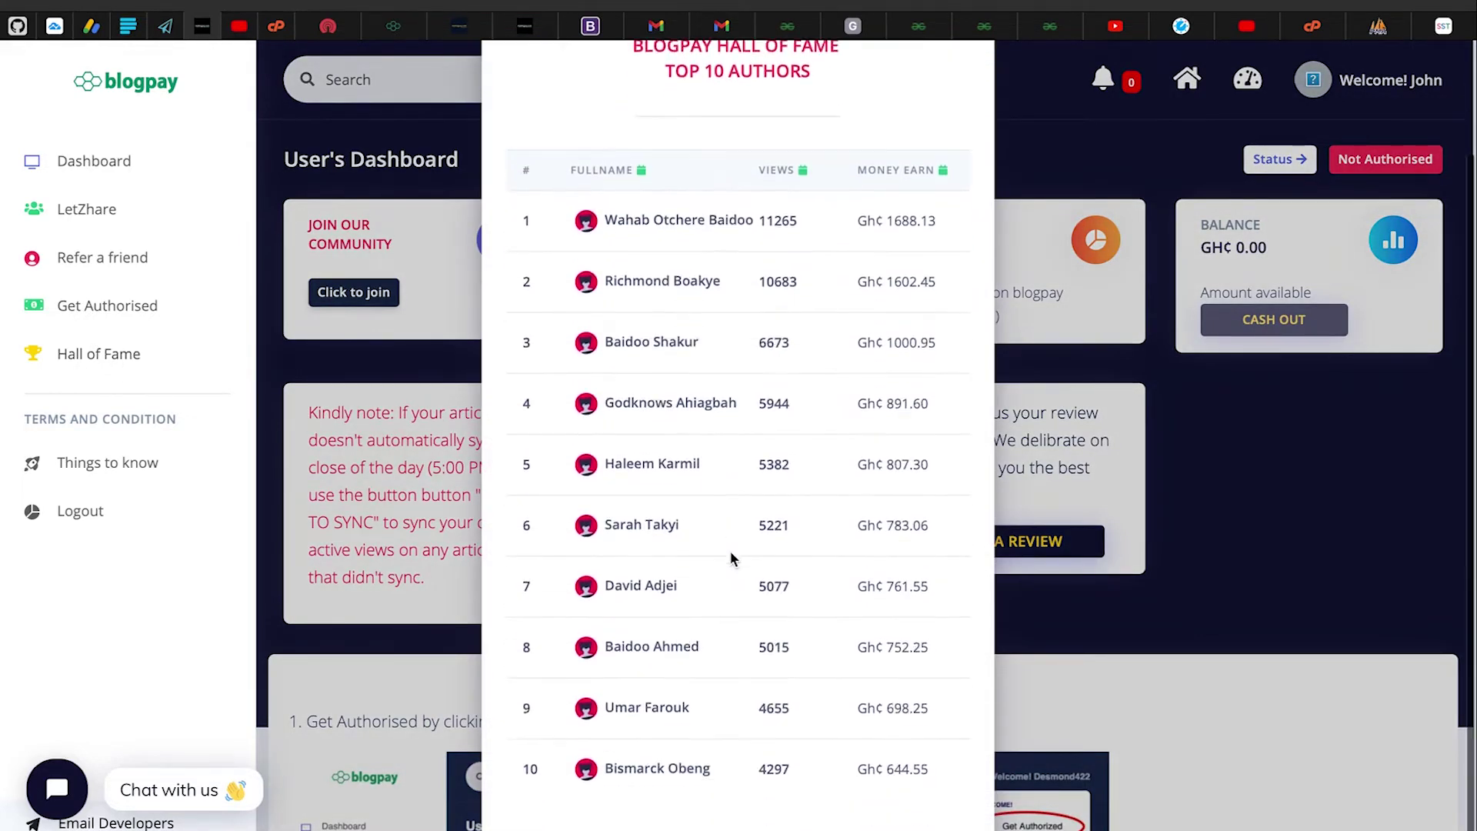
pyautogui.scroll(1, 727, 548)
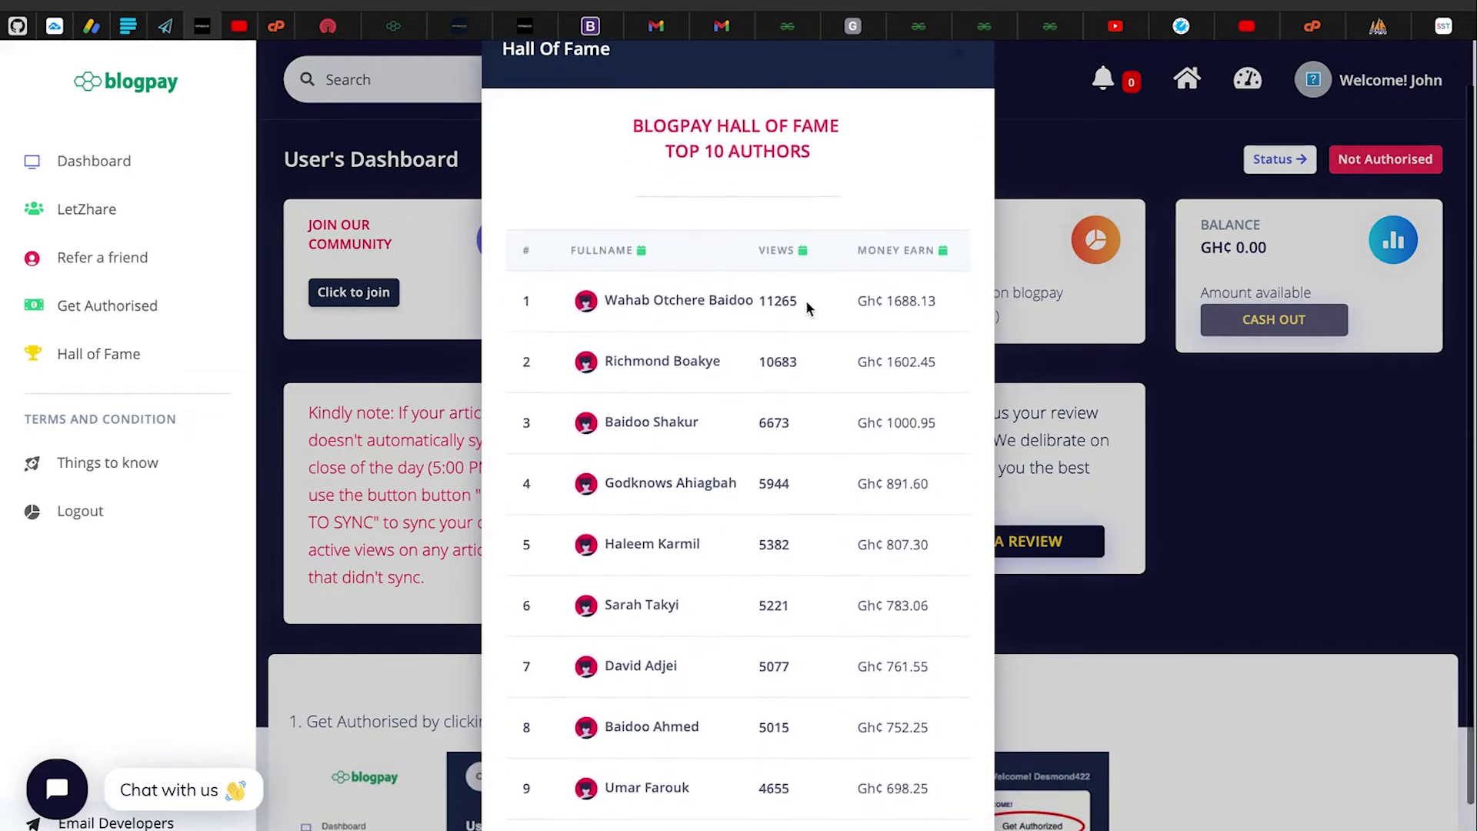
pyautogui.scroll(-1, 915, 285)
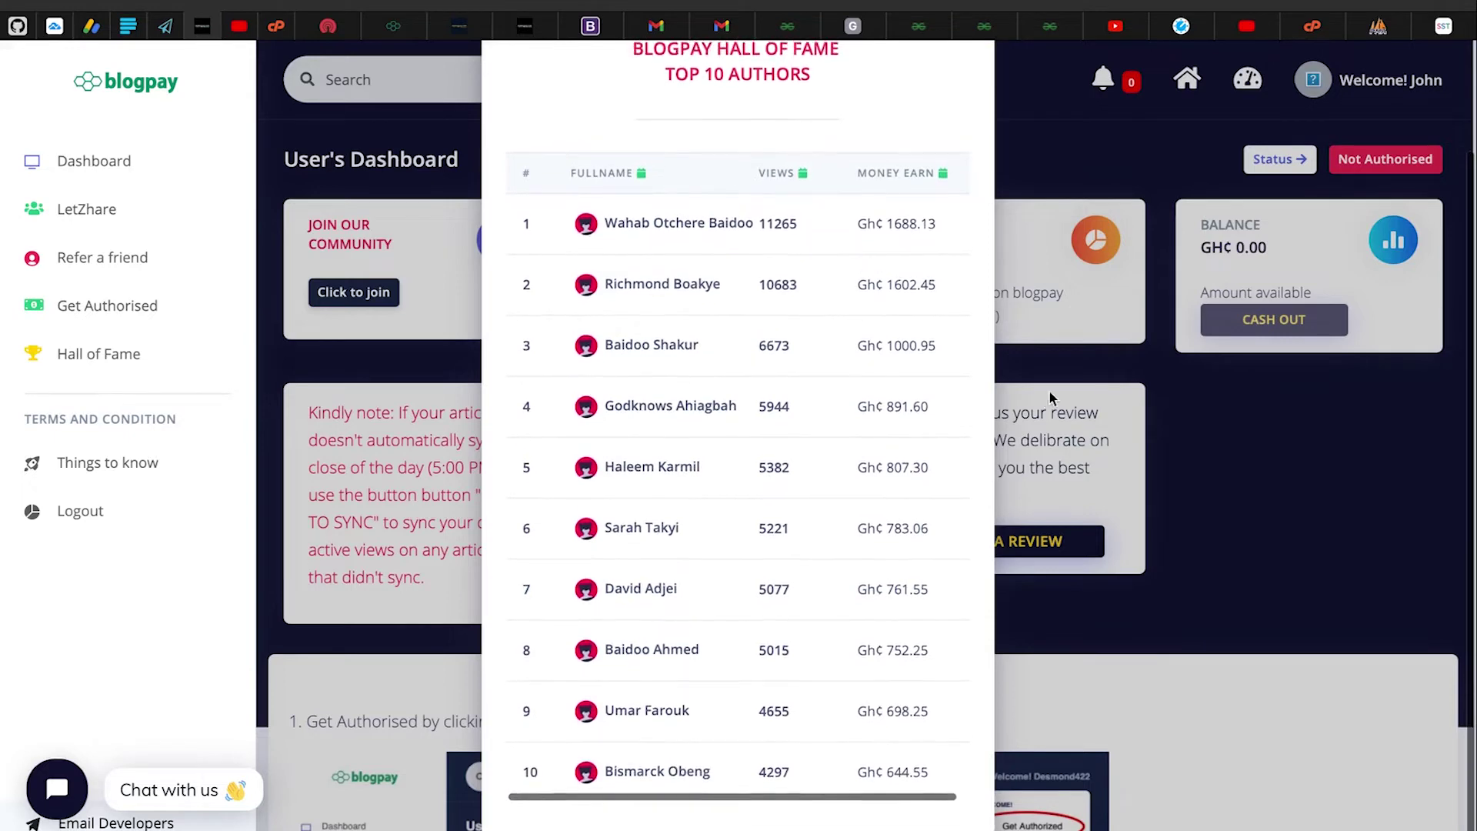
pyautogui.click(1050, 389)
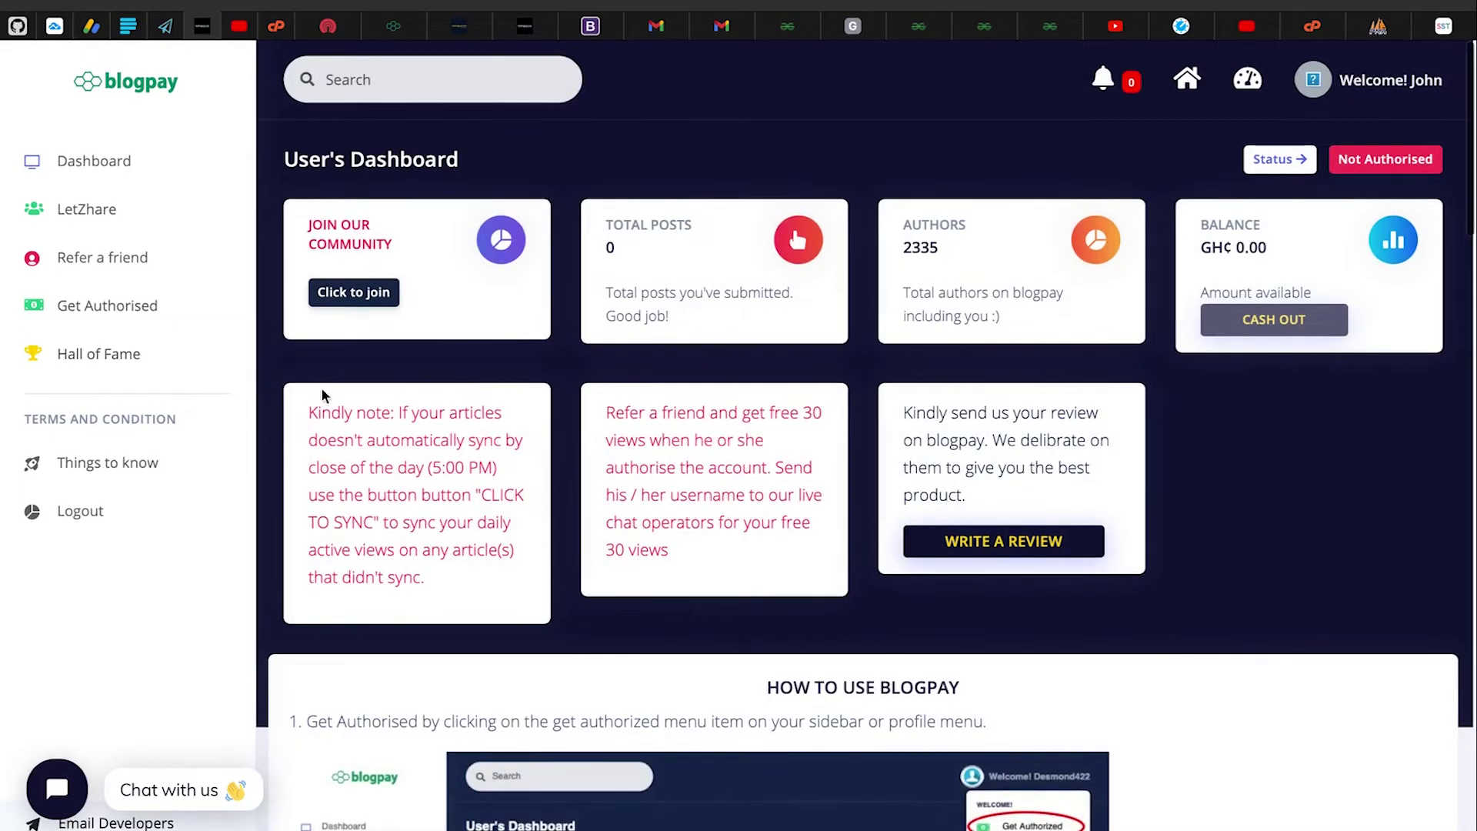
pyautogui.click(121, 464)
pyautogui.scroll(-4, 698, 521)
pyautogui.scroll(-15, 702, 524)
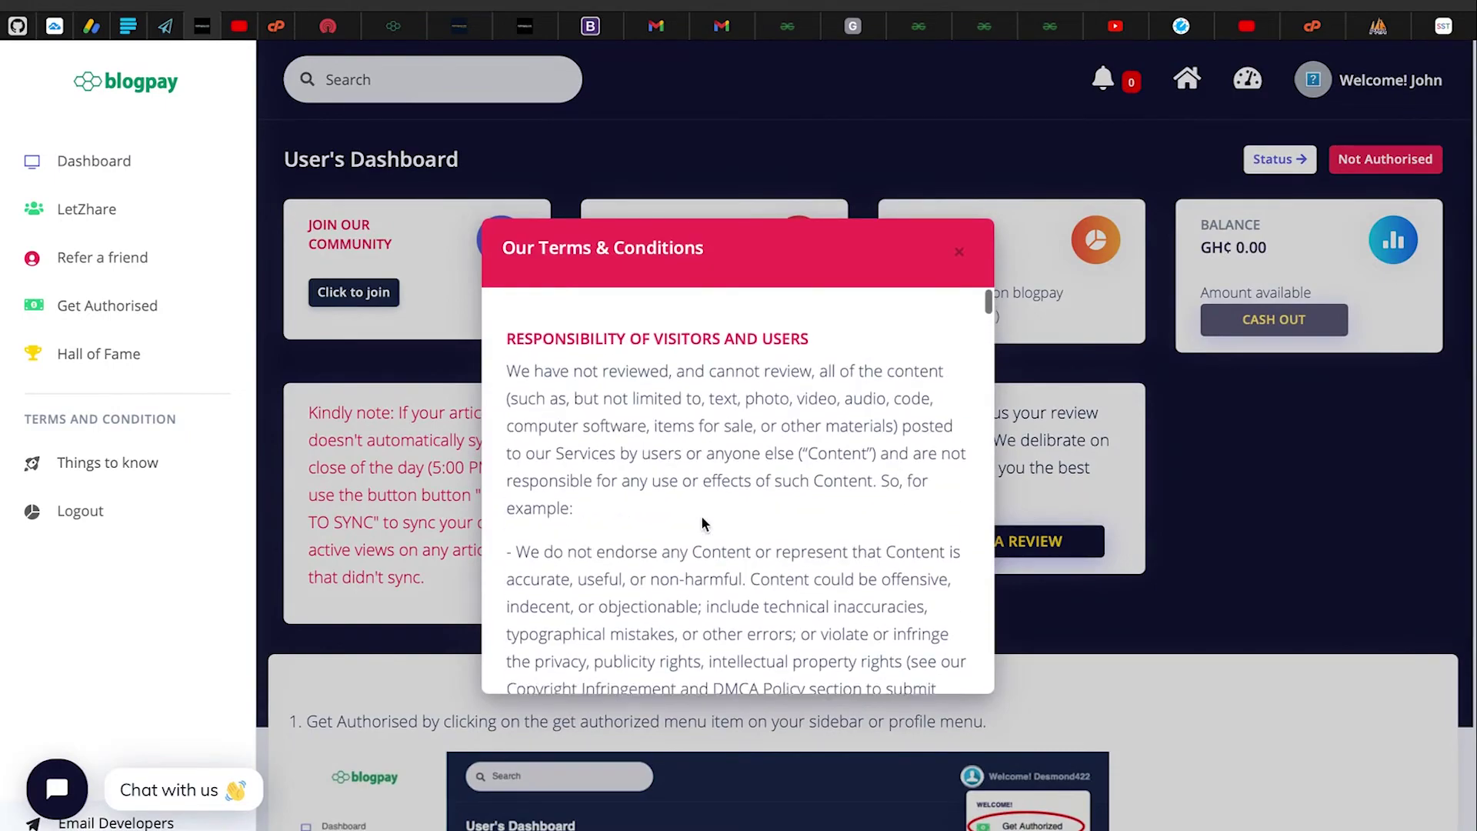
pyautogui.scroll(-10, 701, 522)
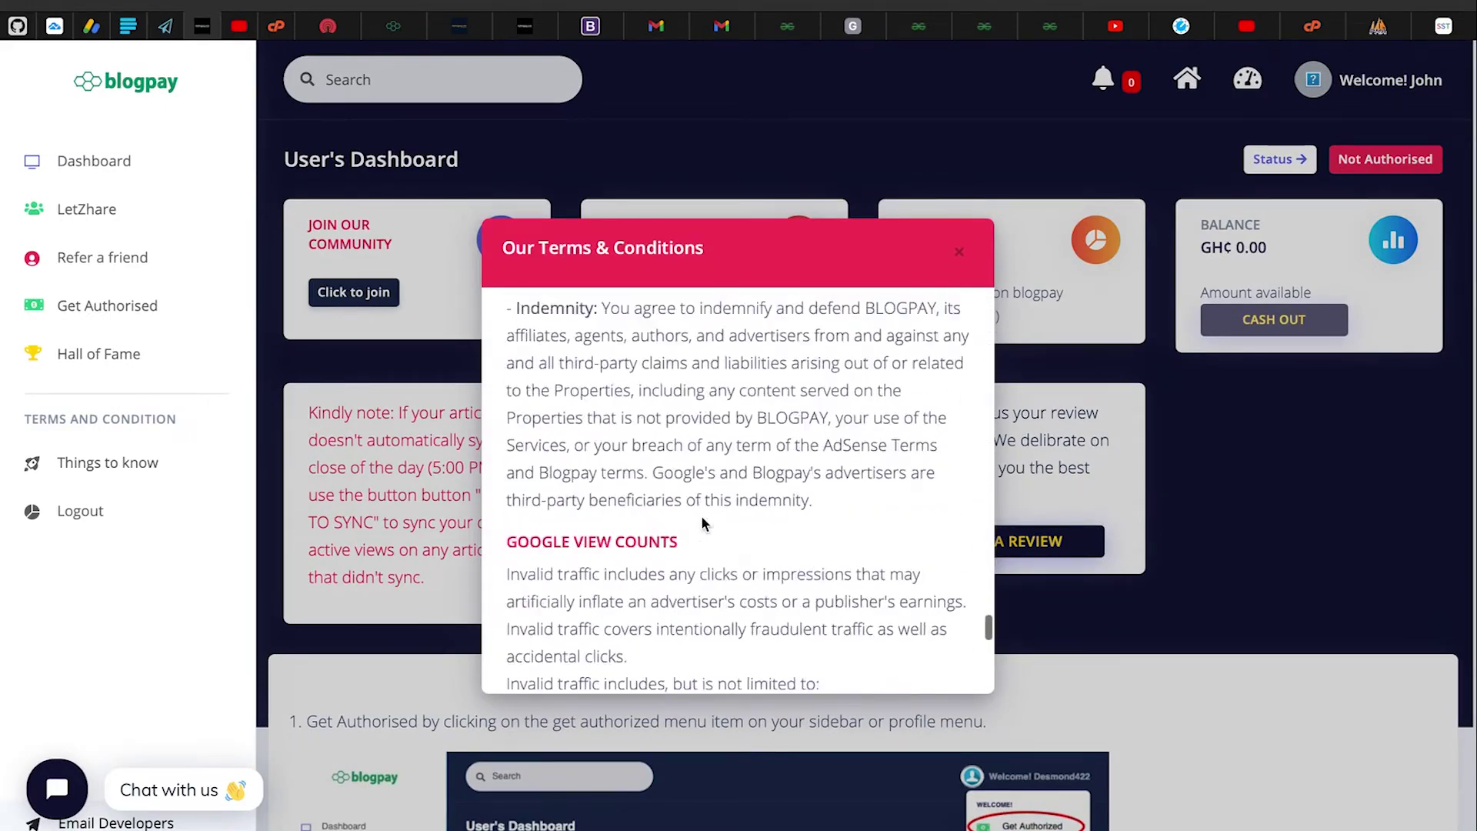
pyautogui.scroll(12, 701, 522)
pyautogui.scroll(5, 702, 523)
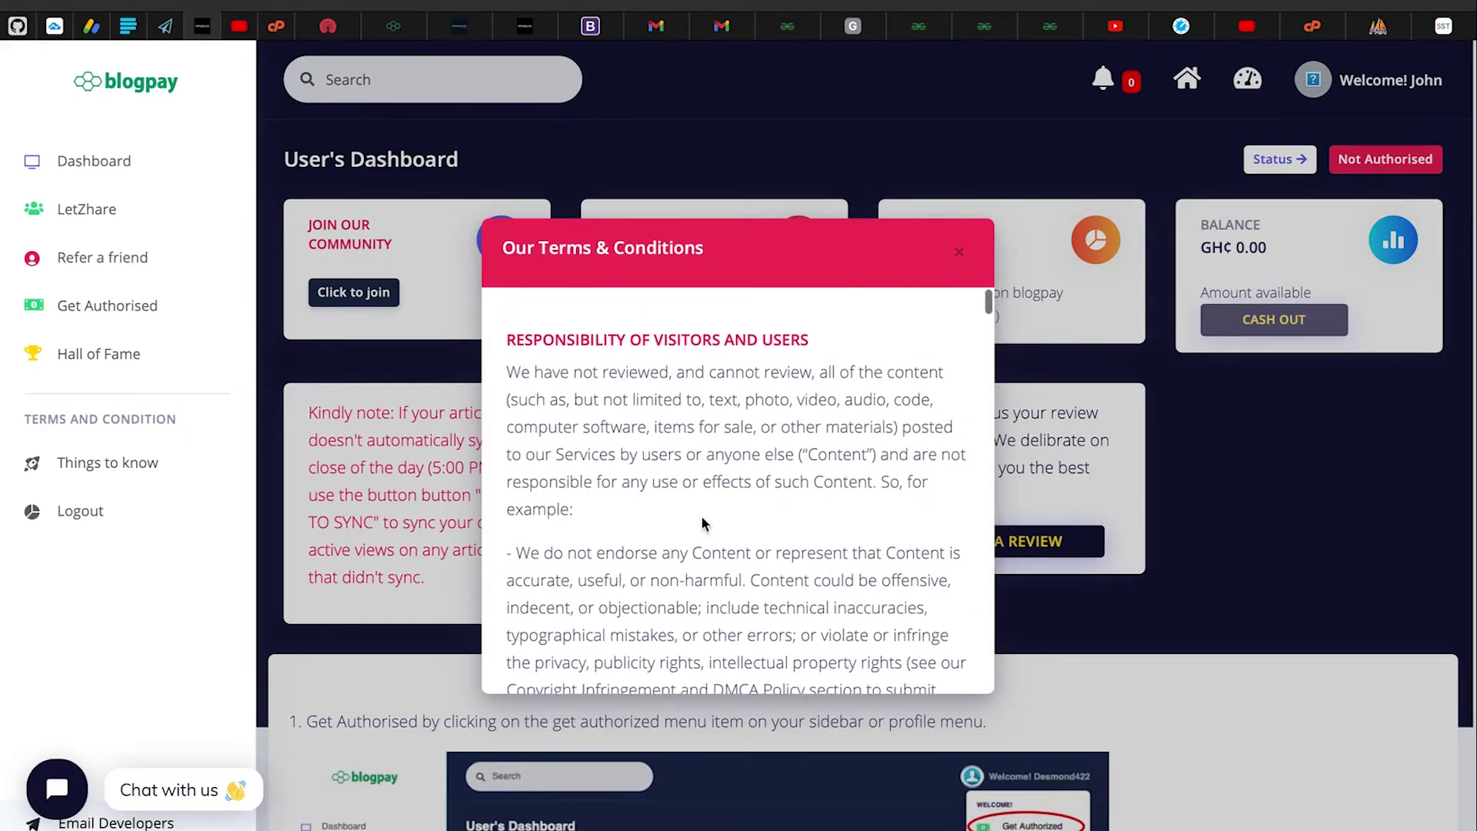
pyautogui.scroll(-5, 584, 450)
pyautogui.scroll(-10, 683, 544)
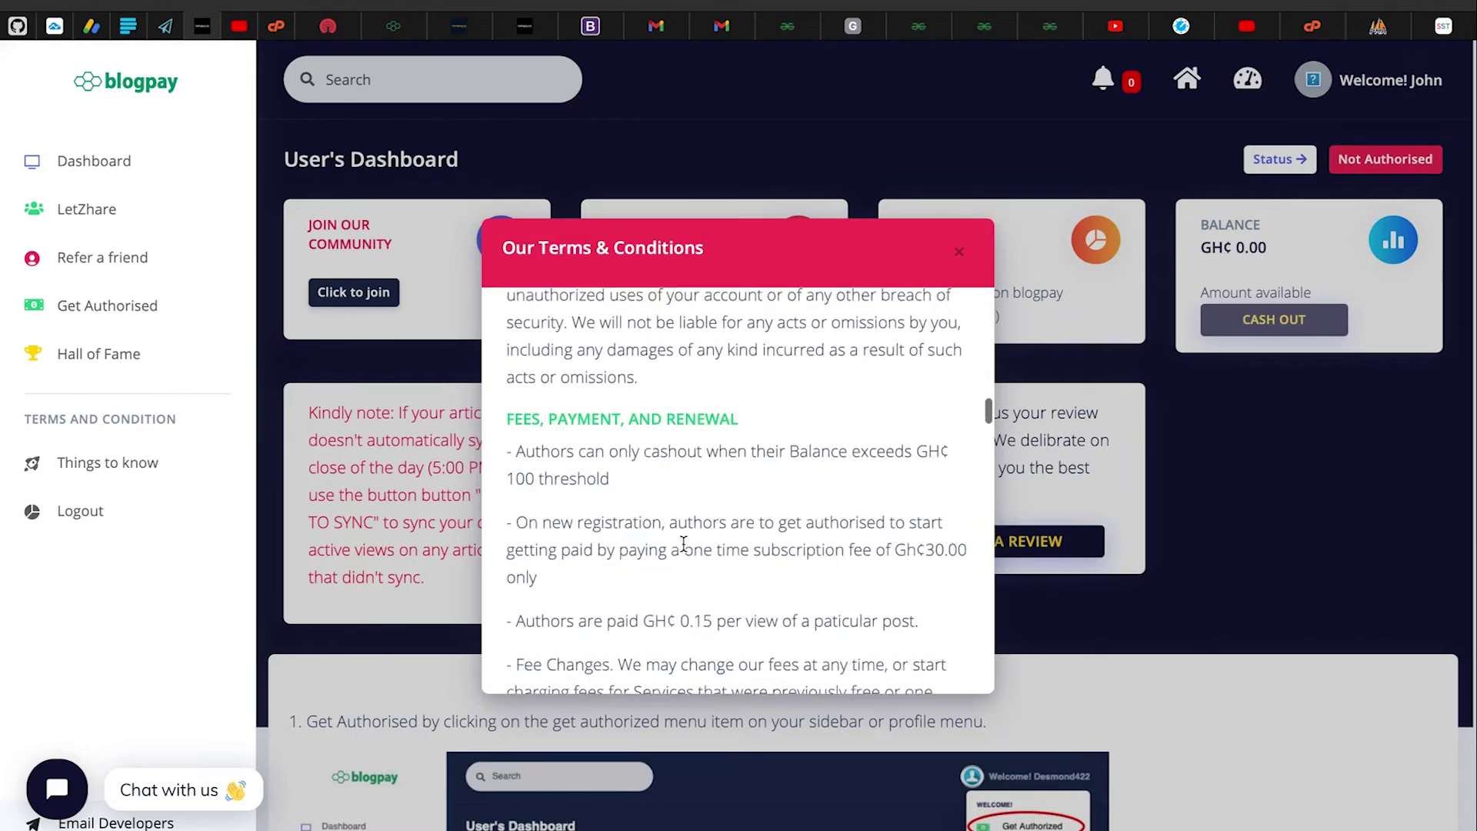
pyautogui.scroll(-6, 684, 545)
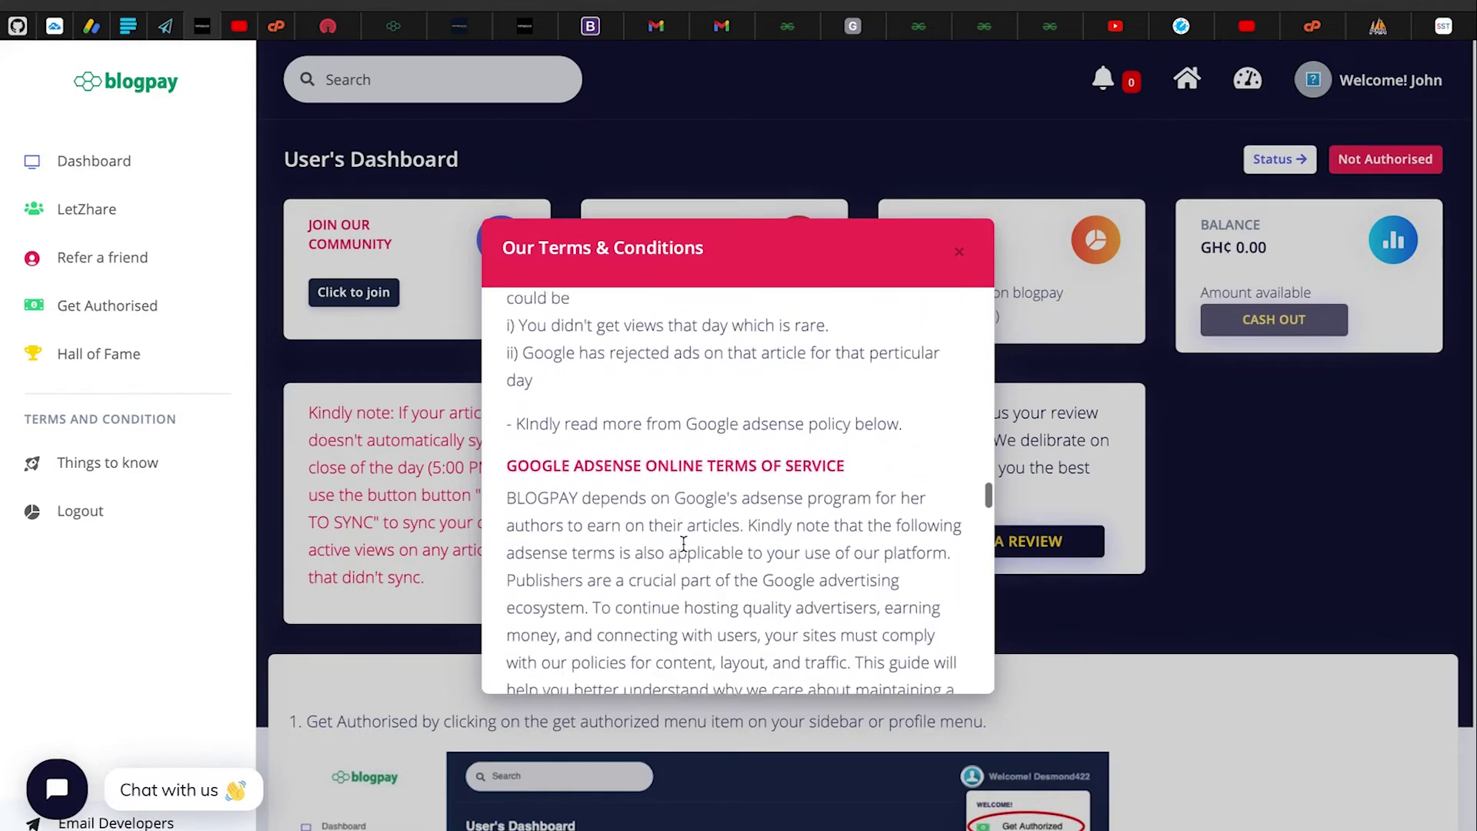
pyautogui.scroll(-10, 684, 550)
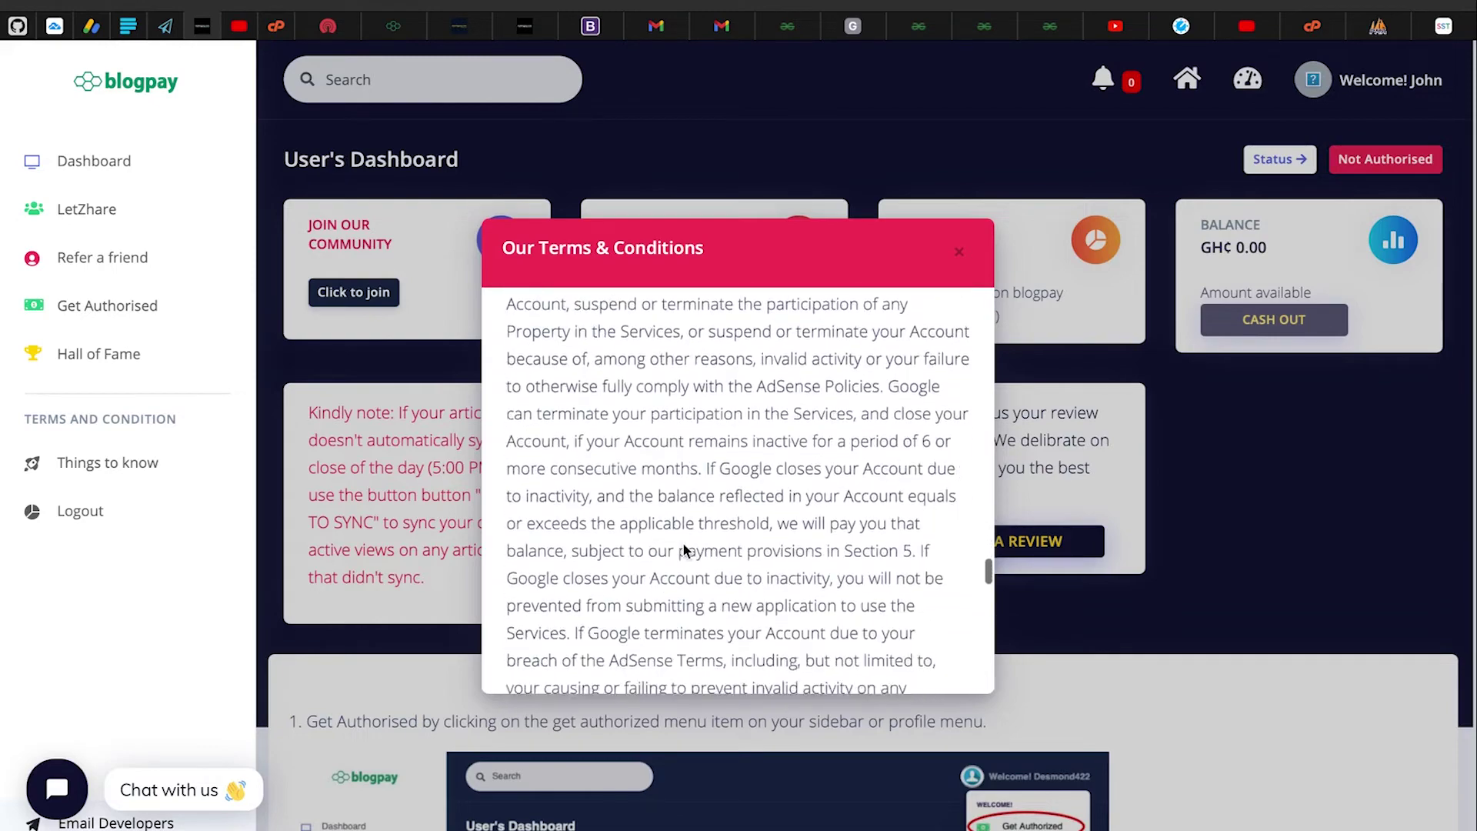
pyautogui.scroll(5, 897, 334)
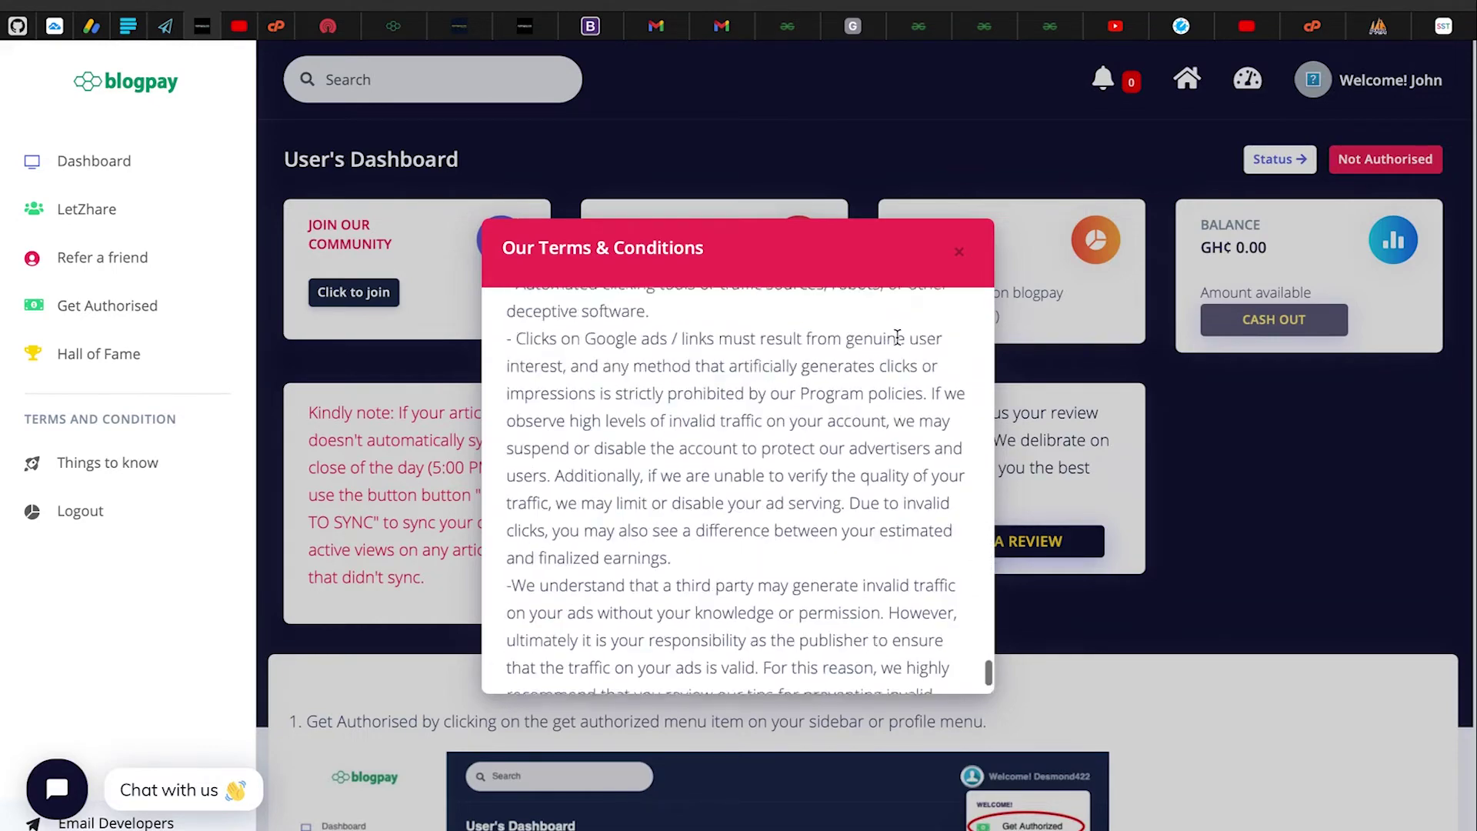
pyautogui.click(954, 255)
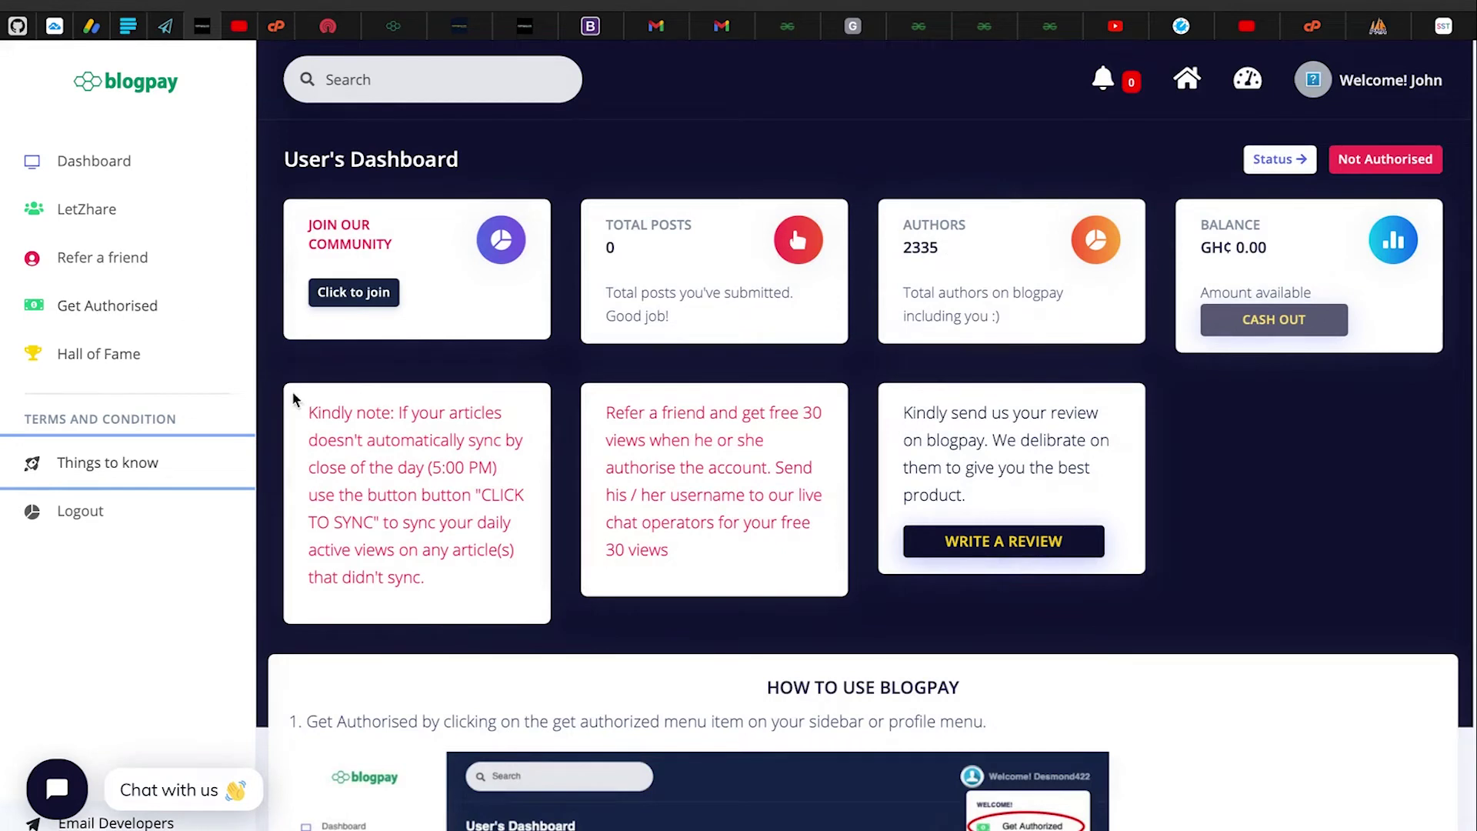
pyautogui.click(310, 362)
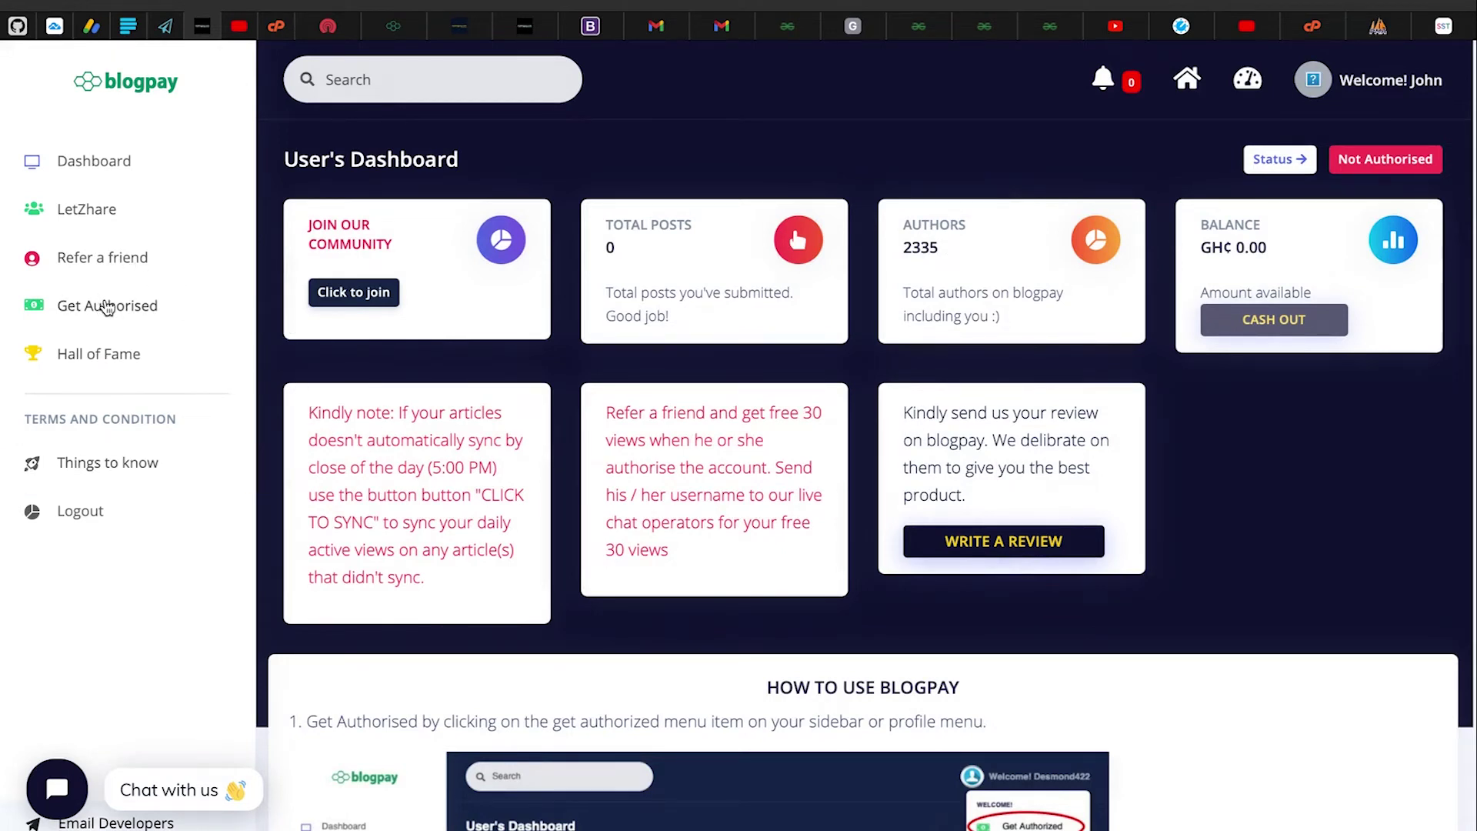
# Start paying the GH₵30.00 authorisation fee via Get Authorised and Pay now, dismissing the warning
pyautogui.click(106, 306)
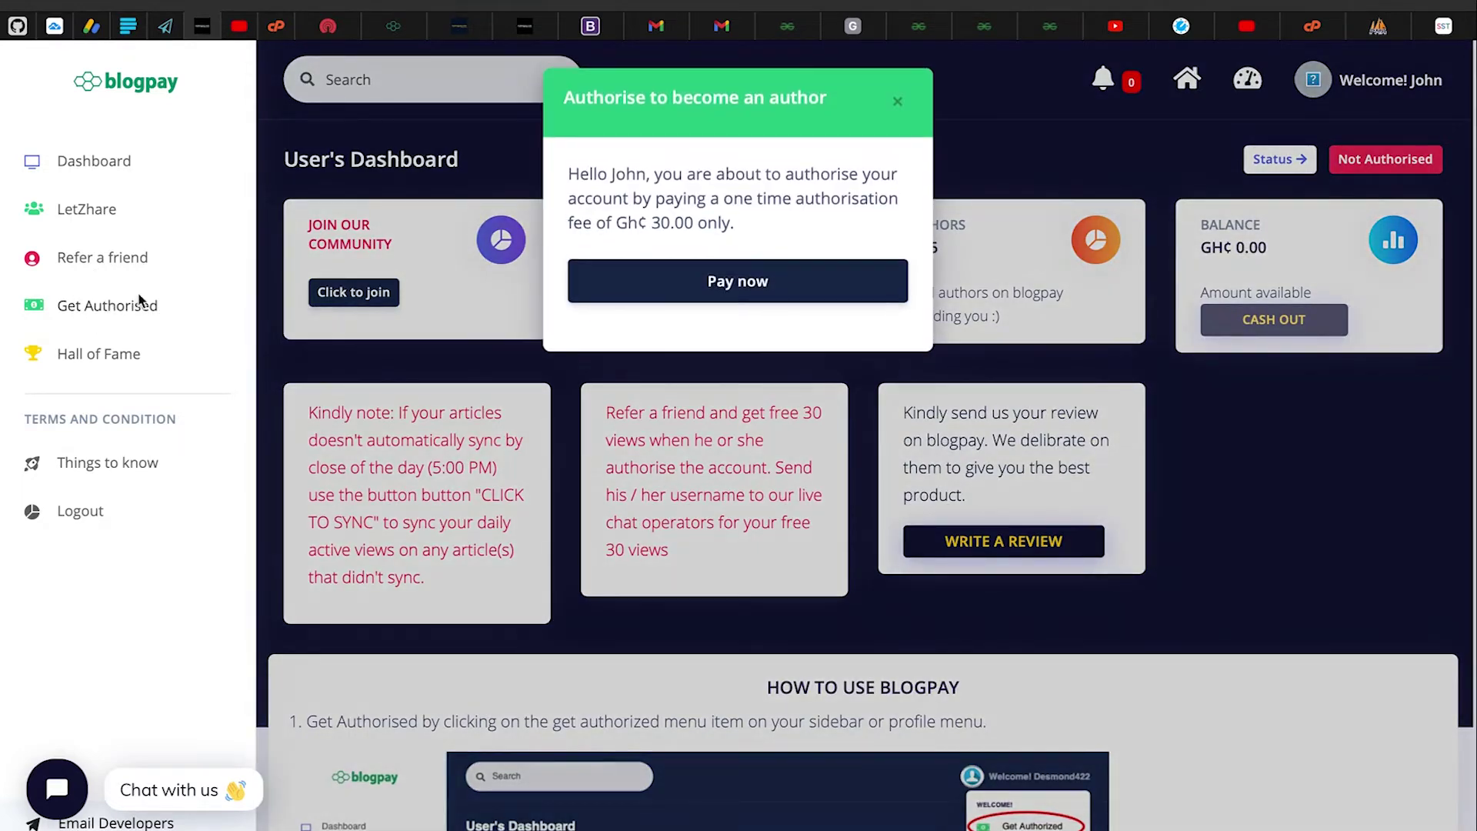
pyautogui.click(740, 281)
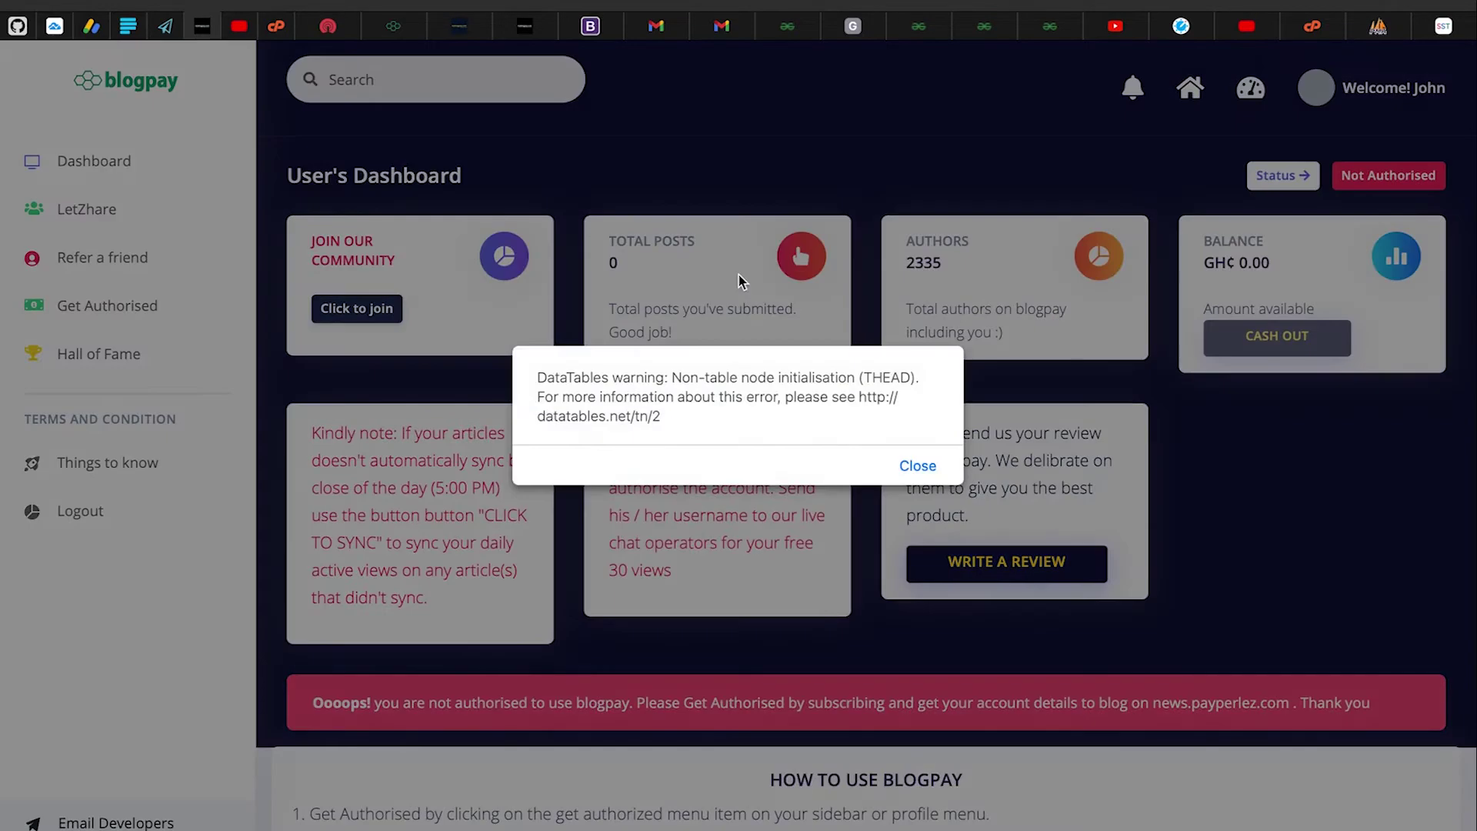
pyautogui.press('Return')
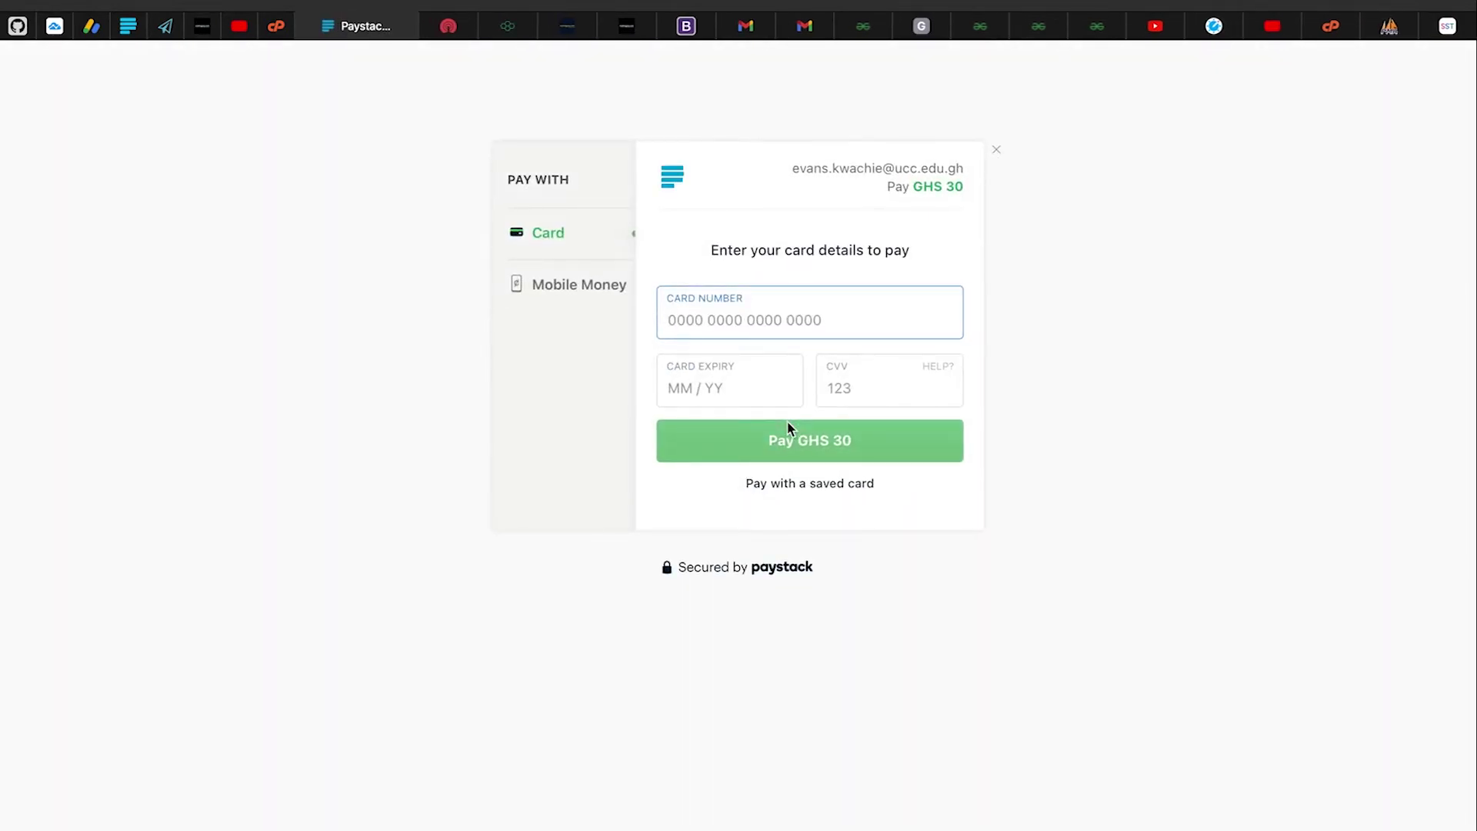
# Switch Paystack checkout to Mobile Money, enter a number and choose MTN as provider
pyautogui.click(581, 288)
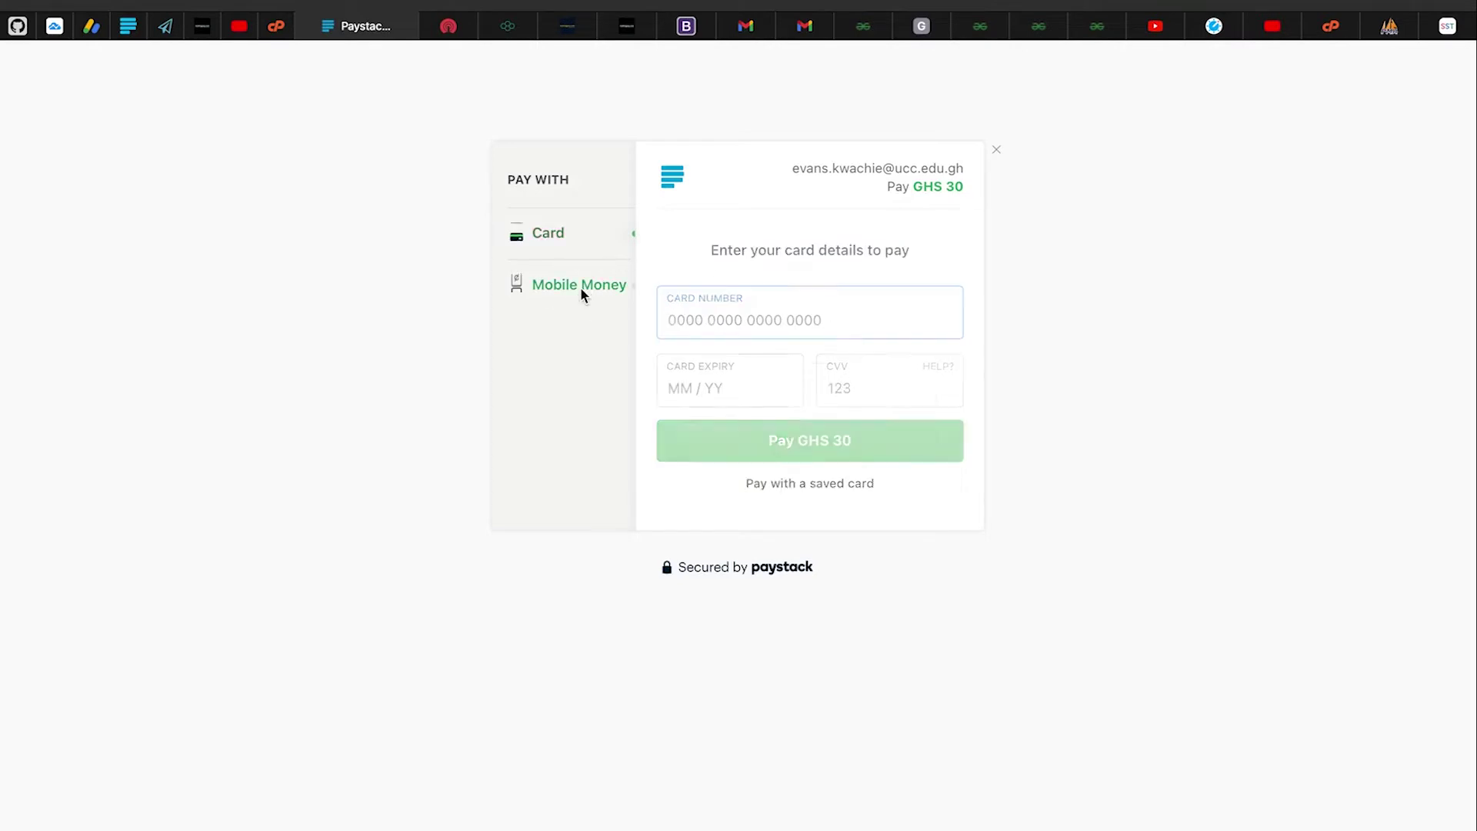
pyautogui.click(570, 254)
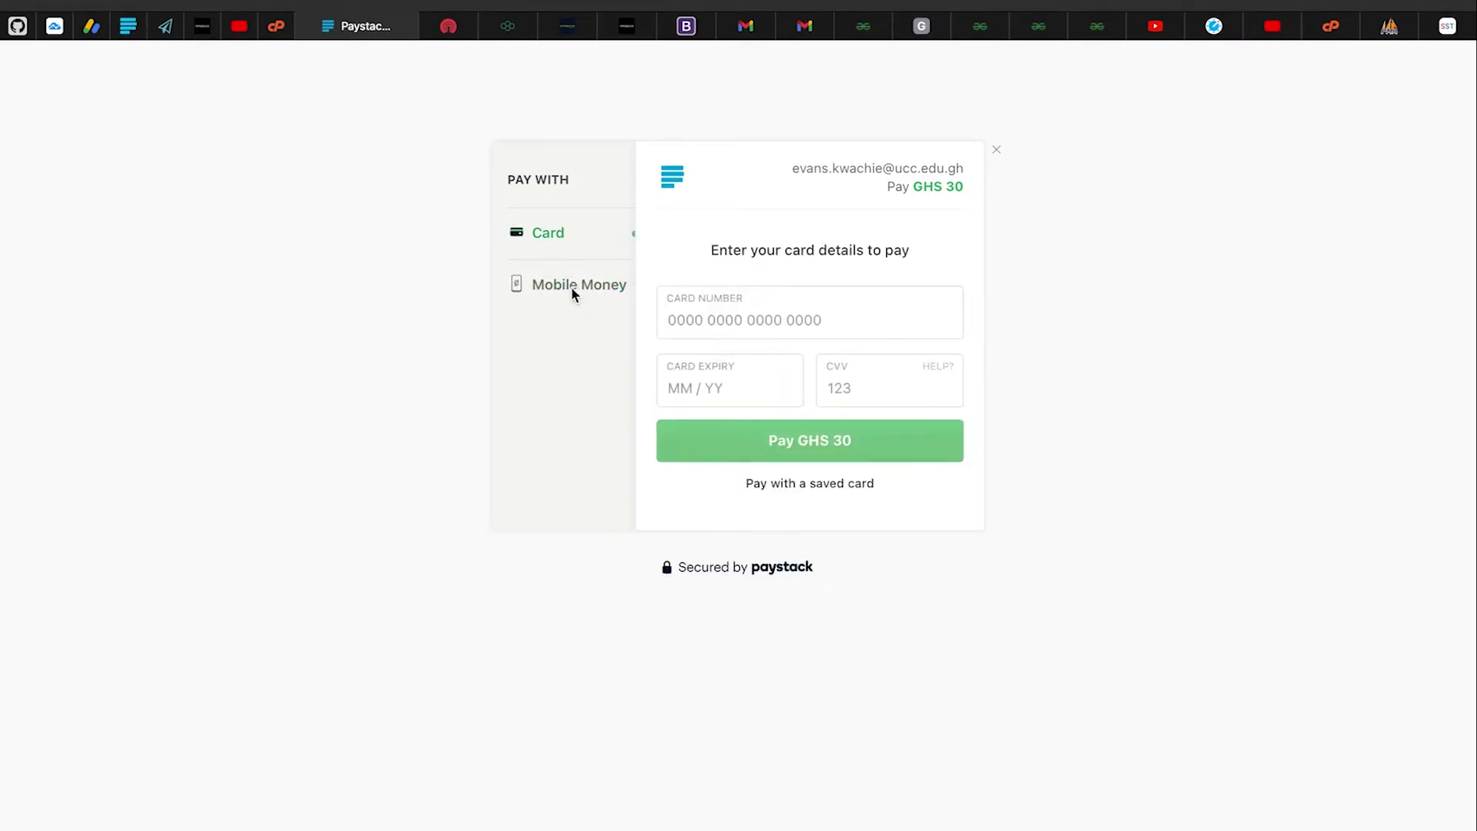
pyautogui.click(571, 286)
pyautogui.click(750, 387)
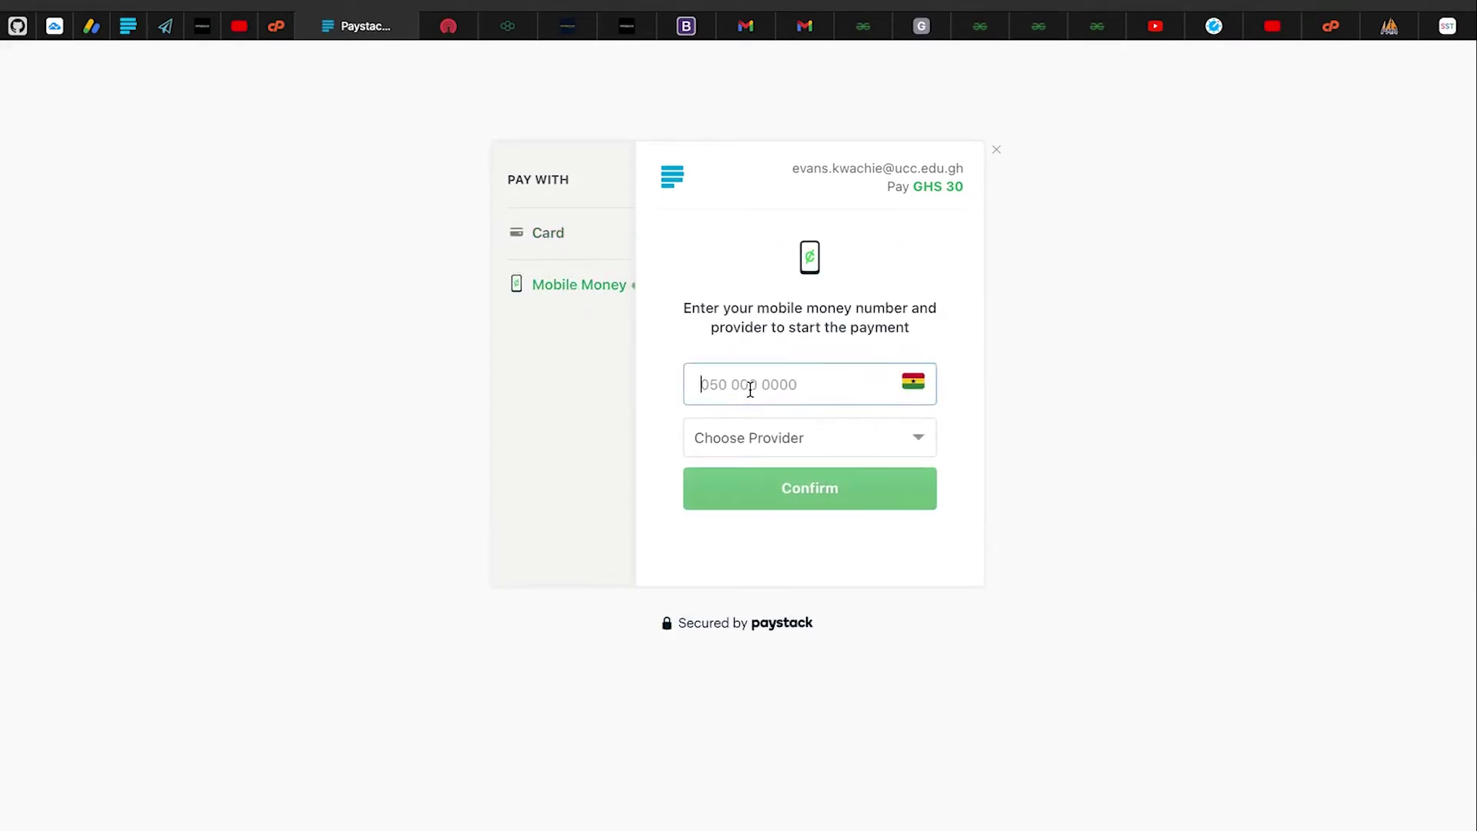
pyautogui.write('mdfvmnd')
pyautogui.click(722, 442)
pyautogui.click(727, 454)
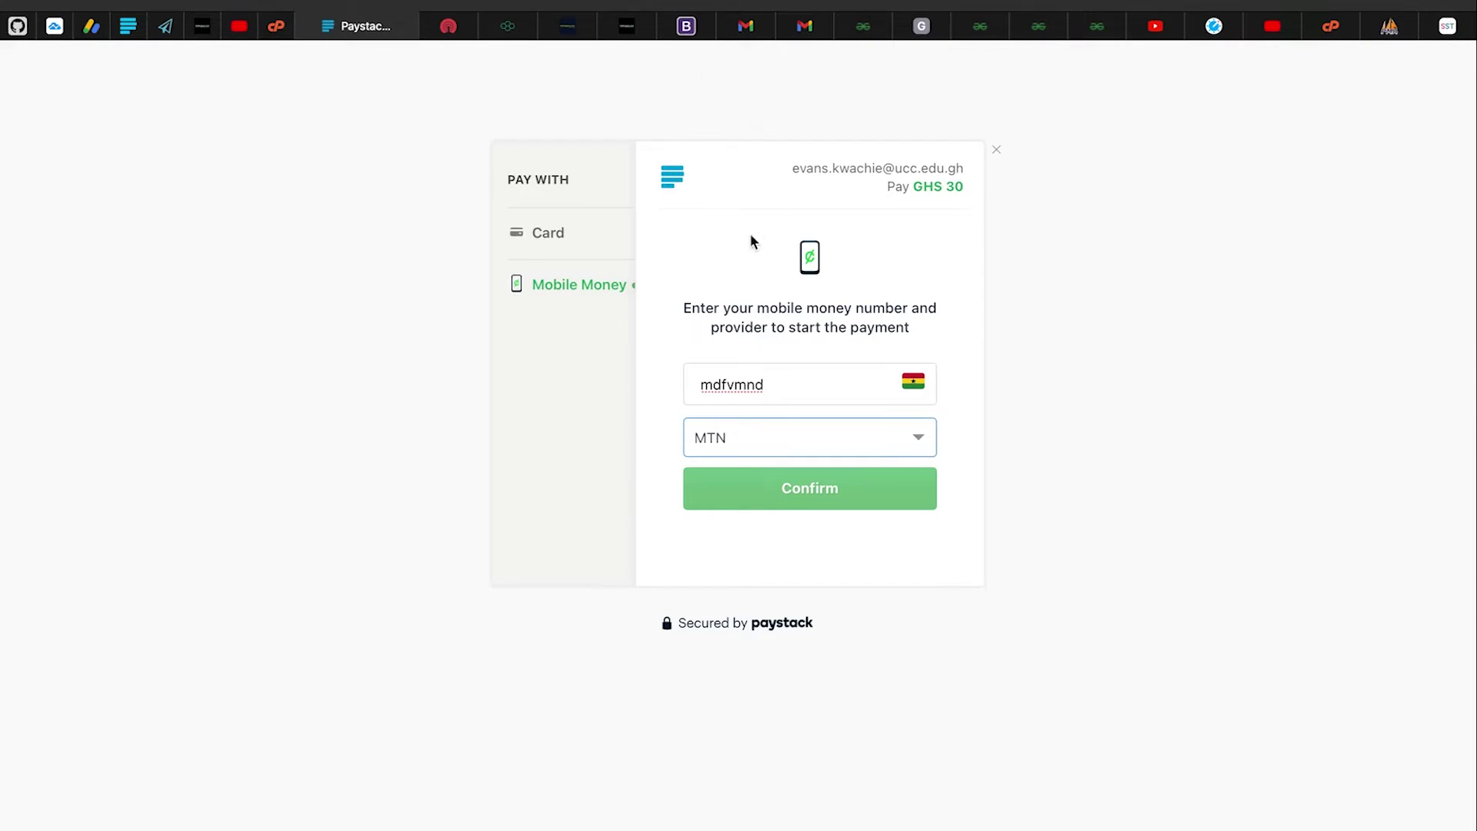
# Replace the mistyped mobile money number and accept the saved Blogpay login autofill
pyautogui.moveTo(793, 380); pyautogui.dragTo(618, 386)
pyautogui.press('BackSpace')
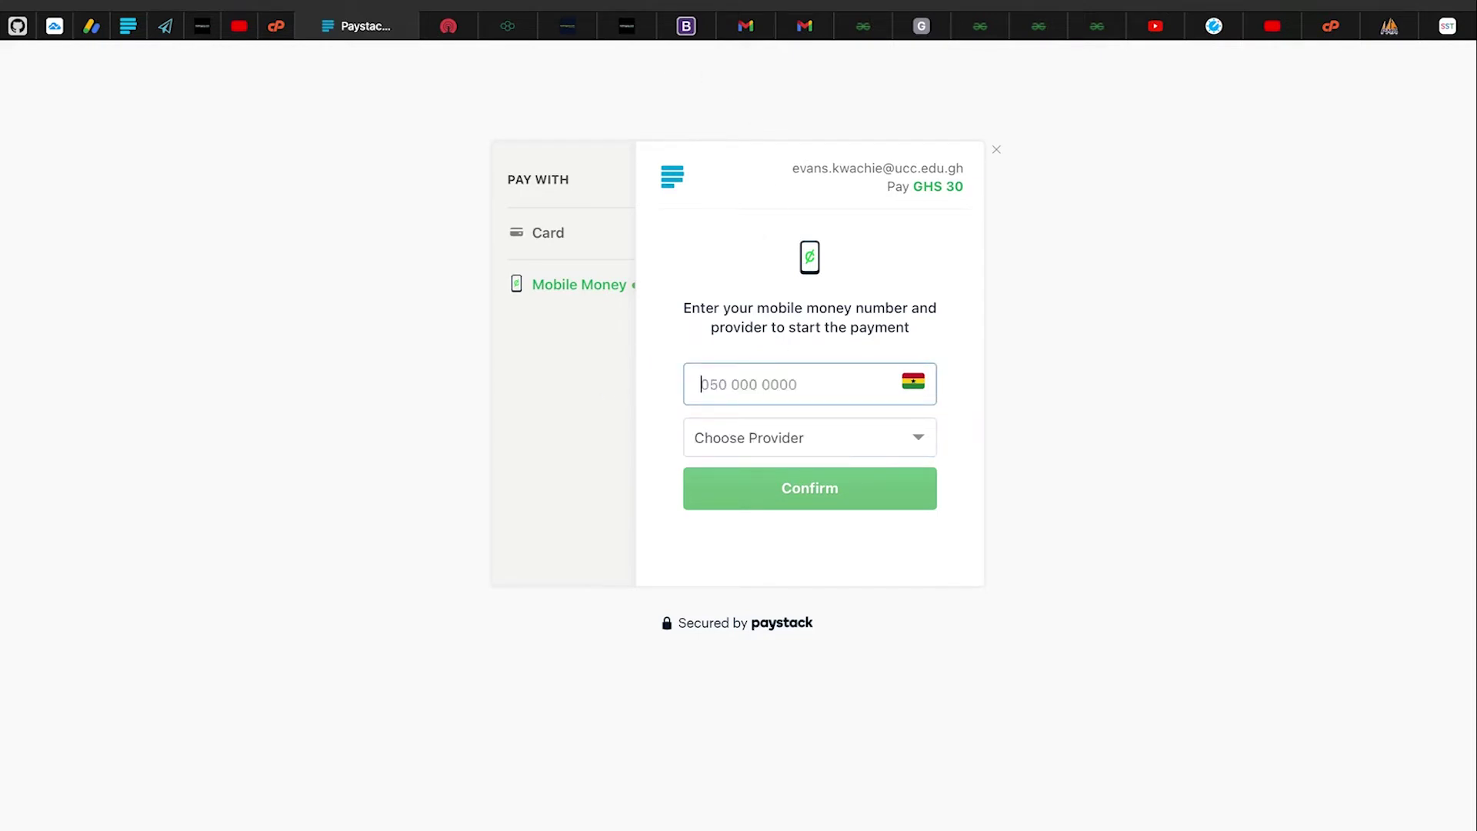
pyautogui.write('66767')
pyautogui.moveTo(864, 7)
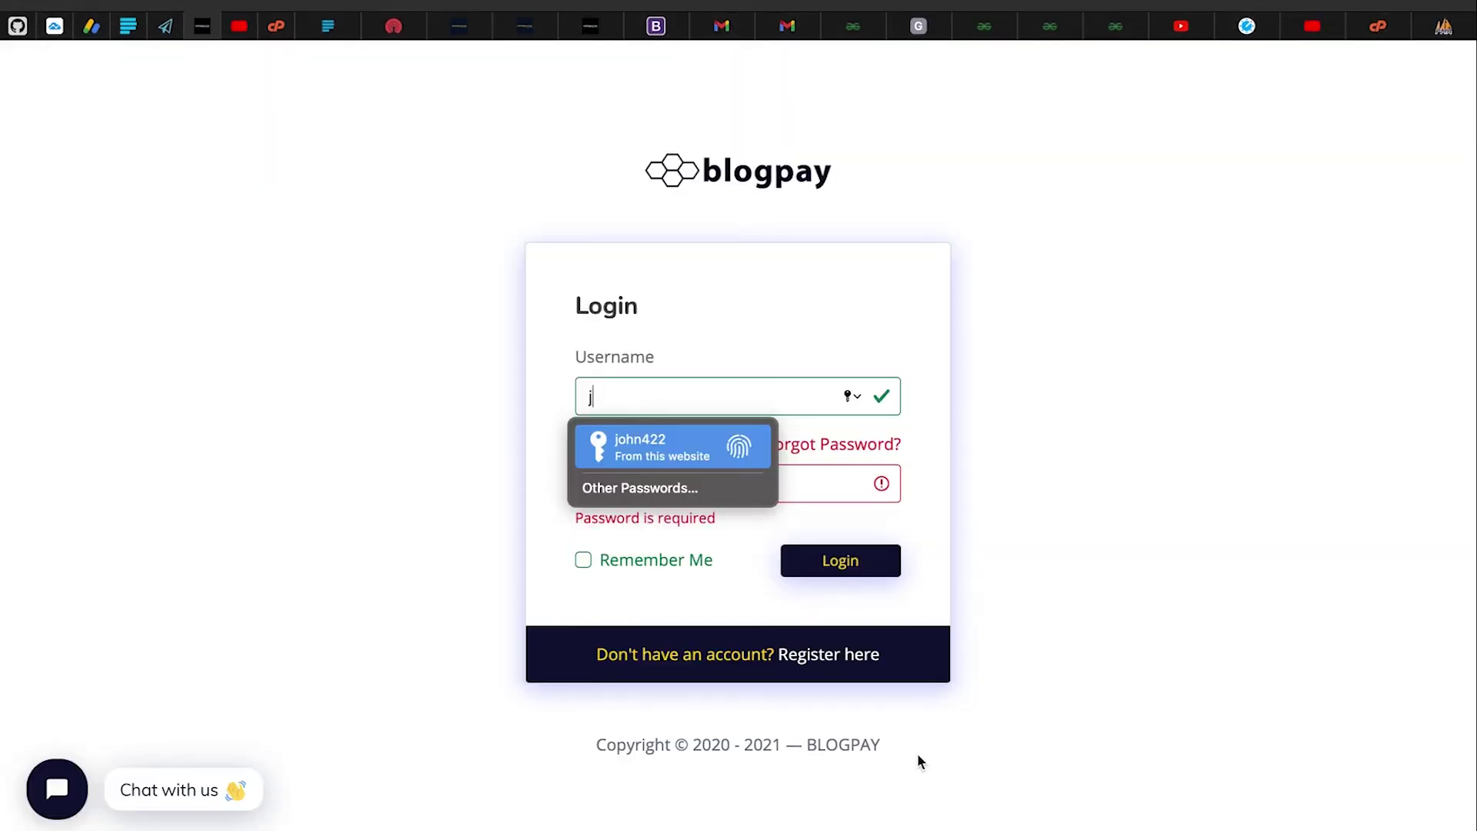
pyautogui.press('Return')
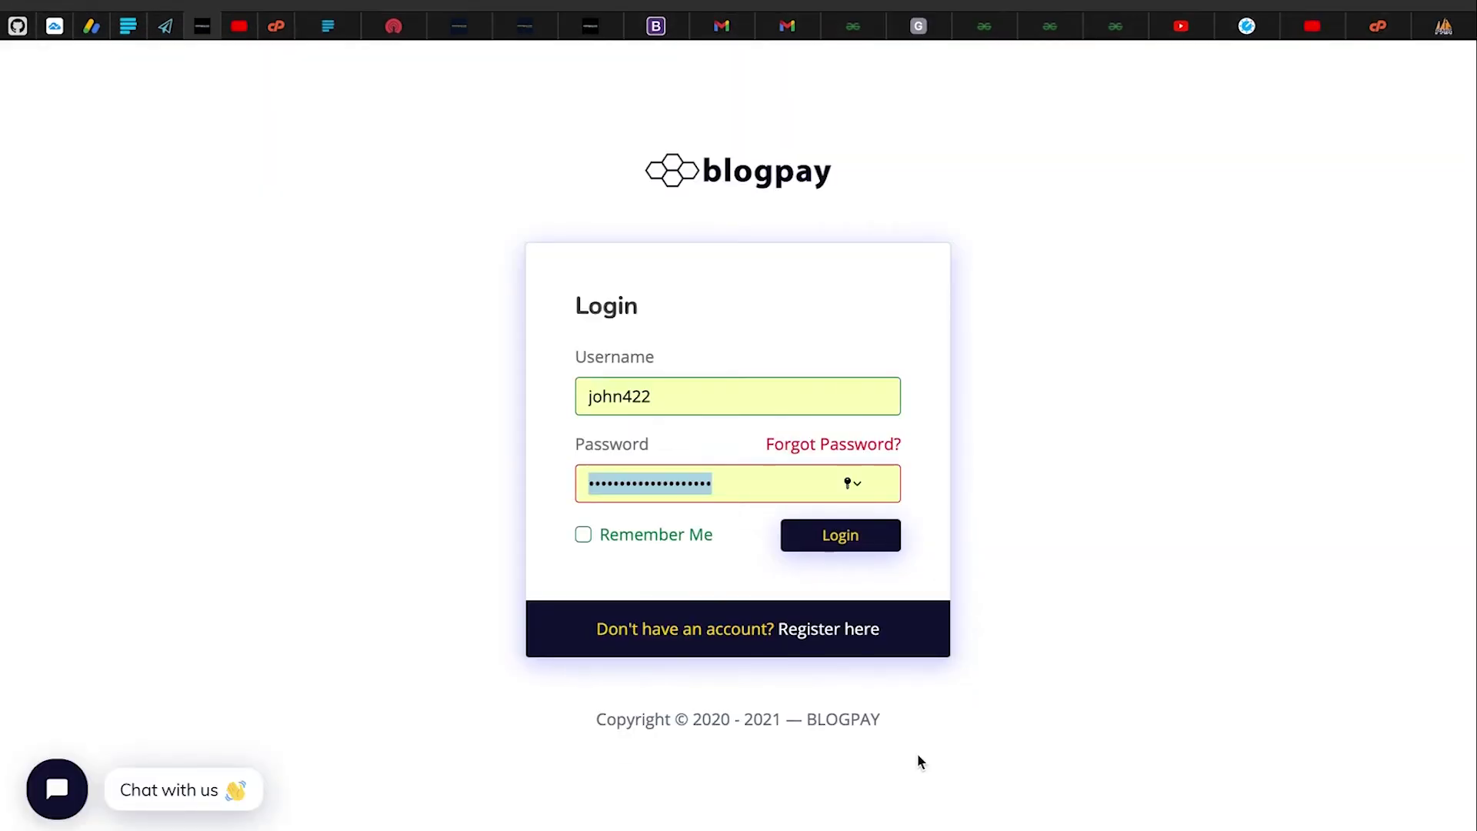
# Log in to Blogpay, try the Z+ share-with-authors composer, and close it without posting
pyautogui.click(853, 536)
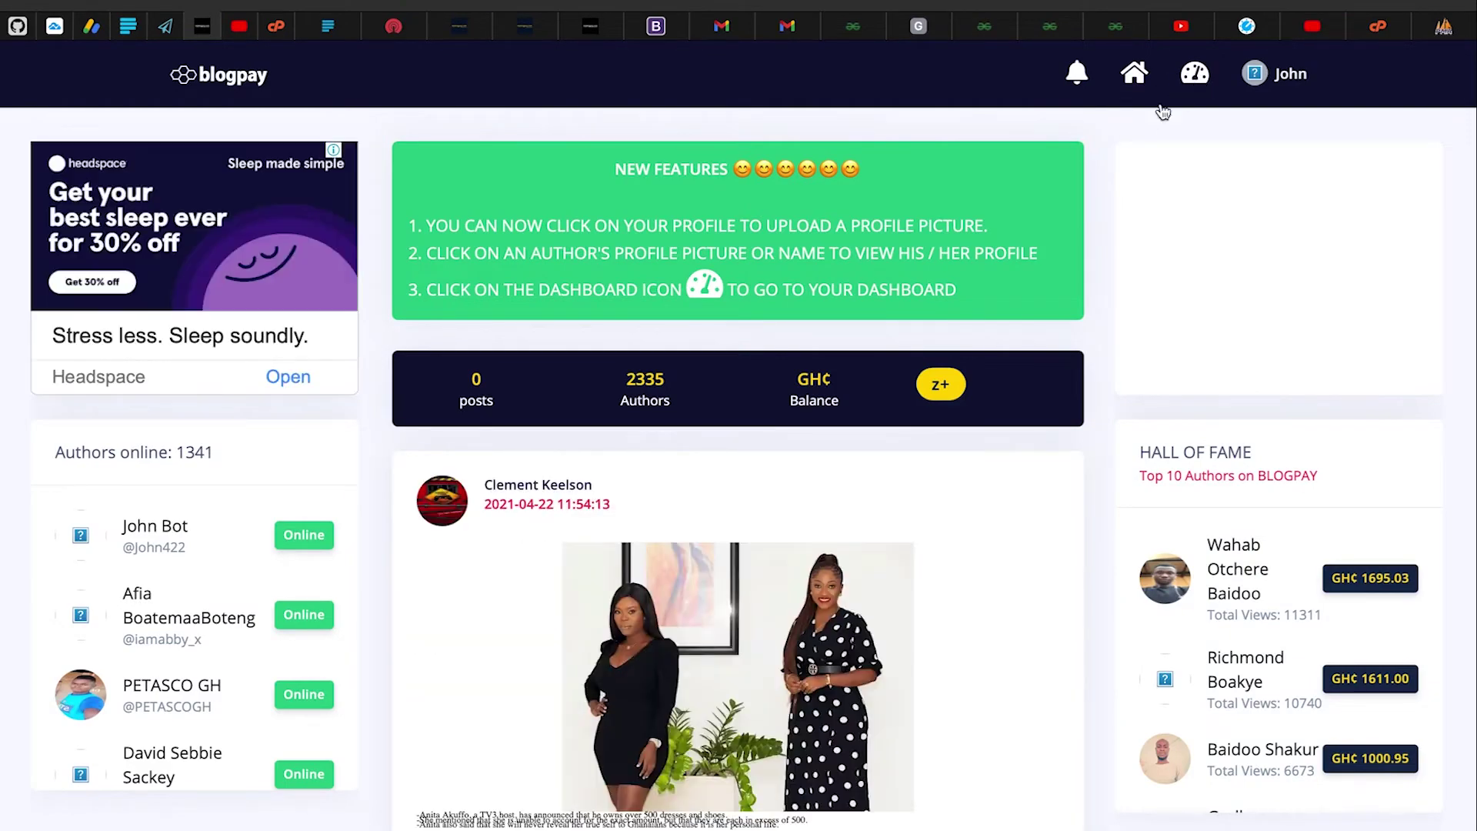
pyautogui.scroll(-10, 901, 369)
pyautogui.scroll(10, 900, 370)
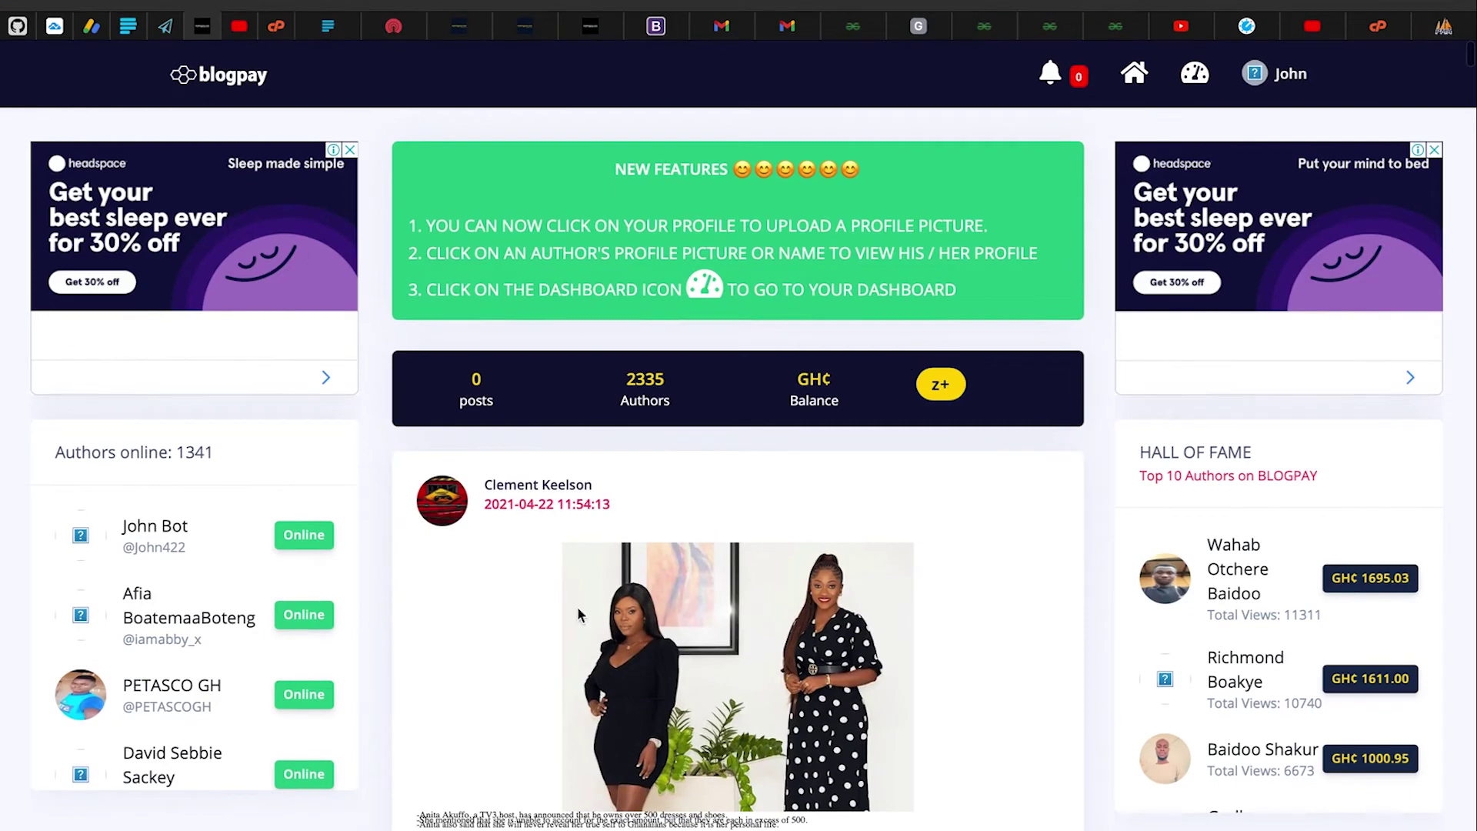
pyautogui.click(940, 386)
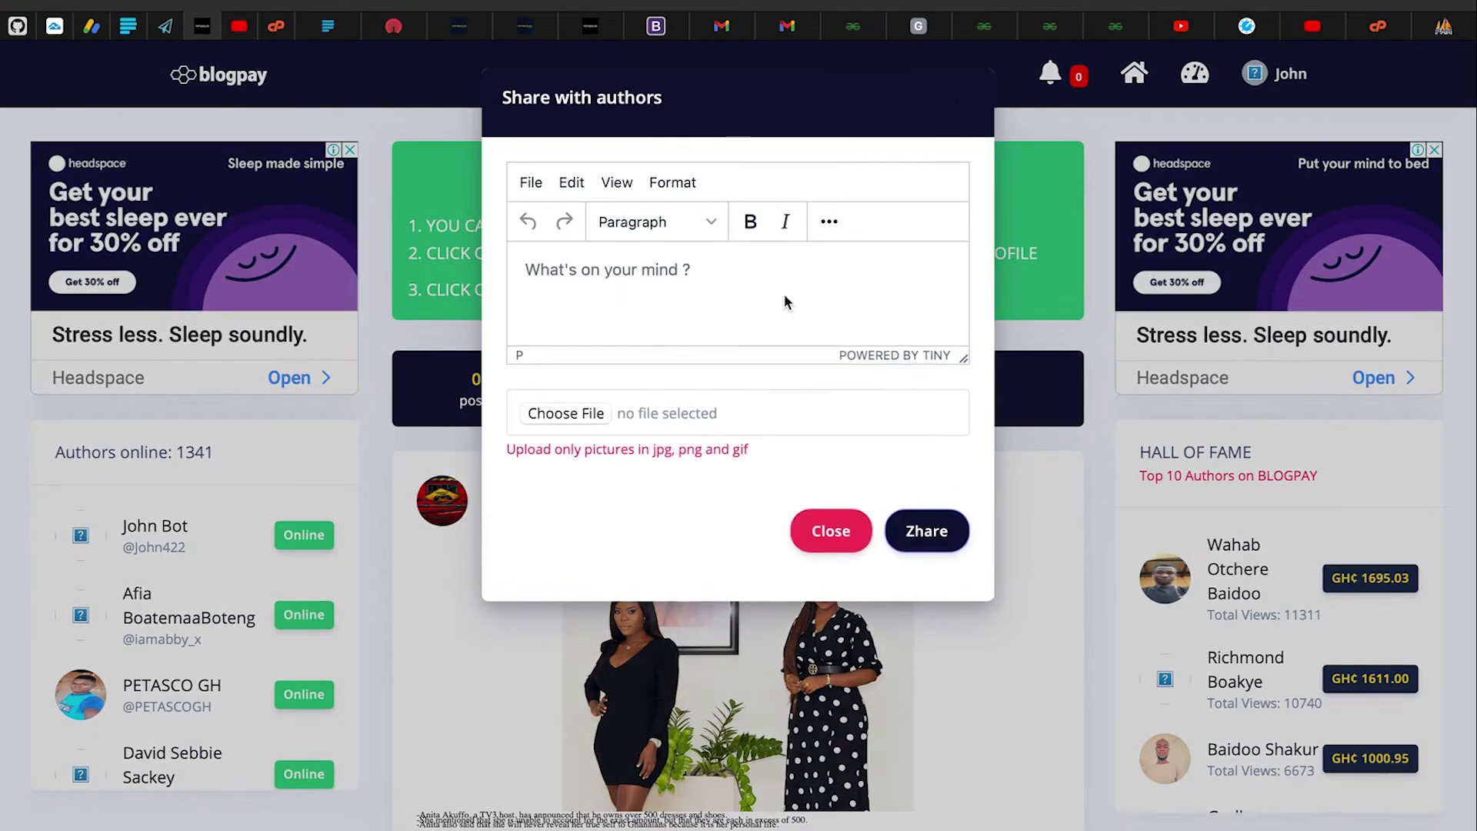
pyautogui.click(733, 281)
pyautogui.write('nlkk')
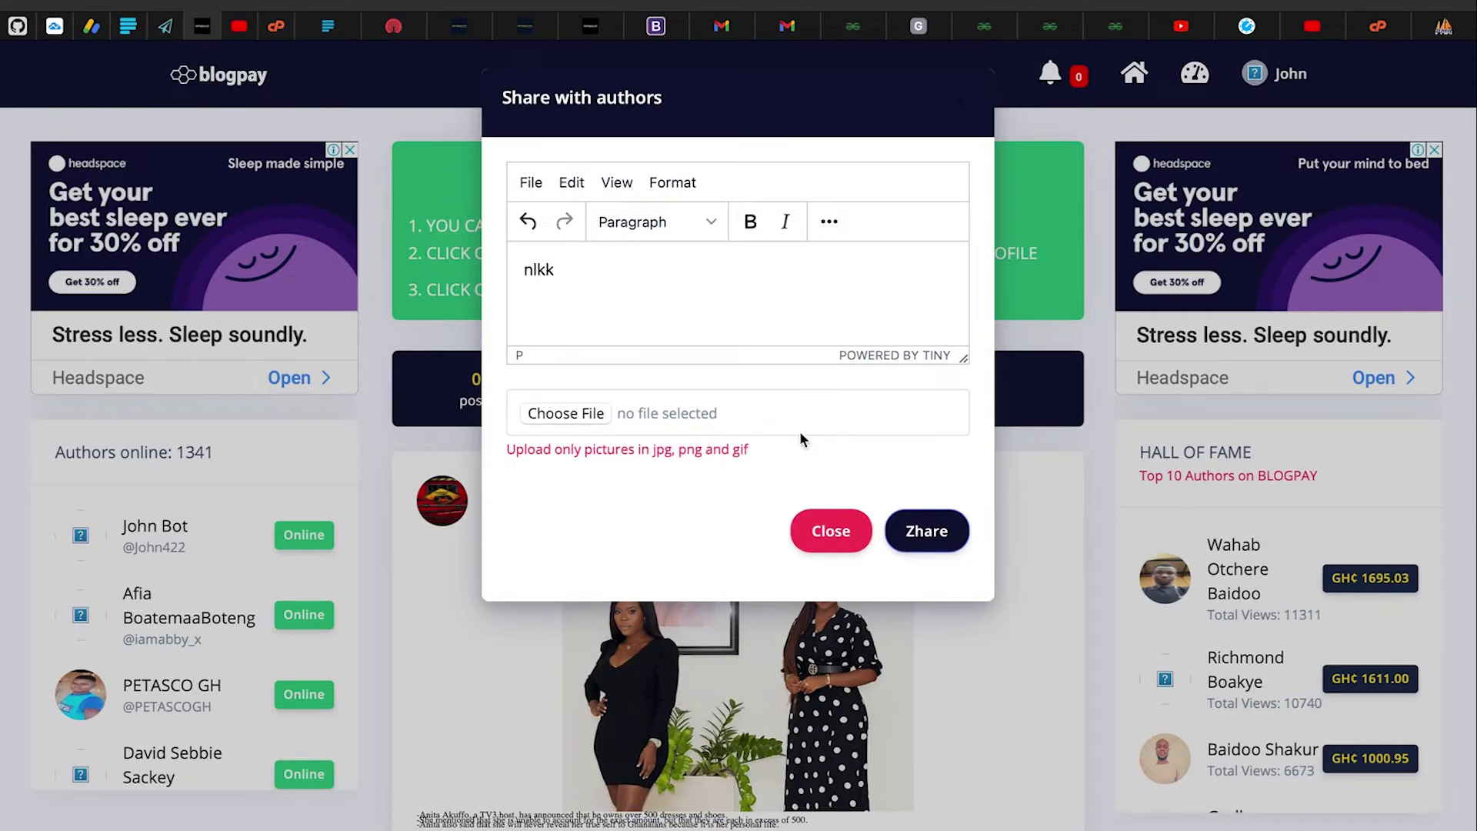
pyautogui.click(831, 531)
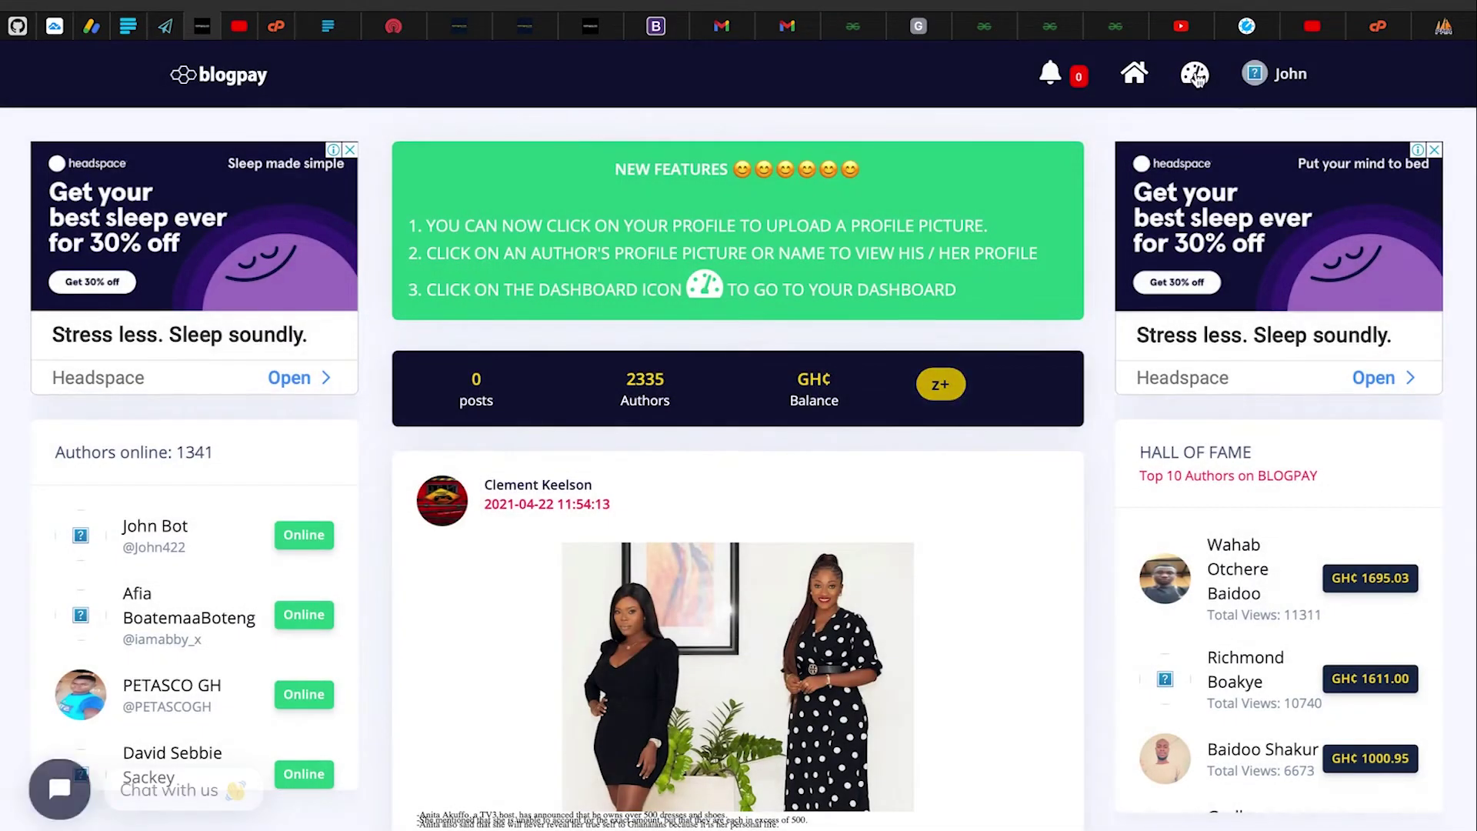
# Open the Blogpay User's Dashboard and scroll over its overview
pyautogui.click(1195, 74)
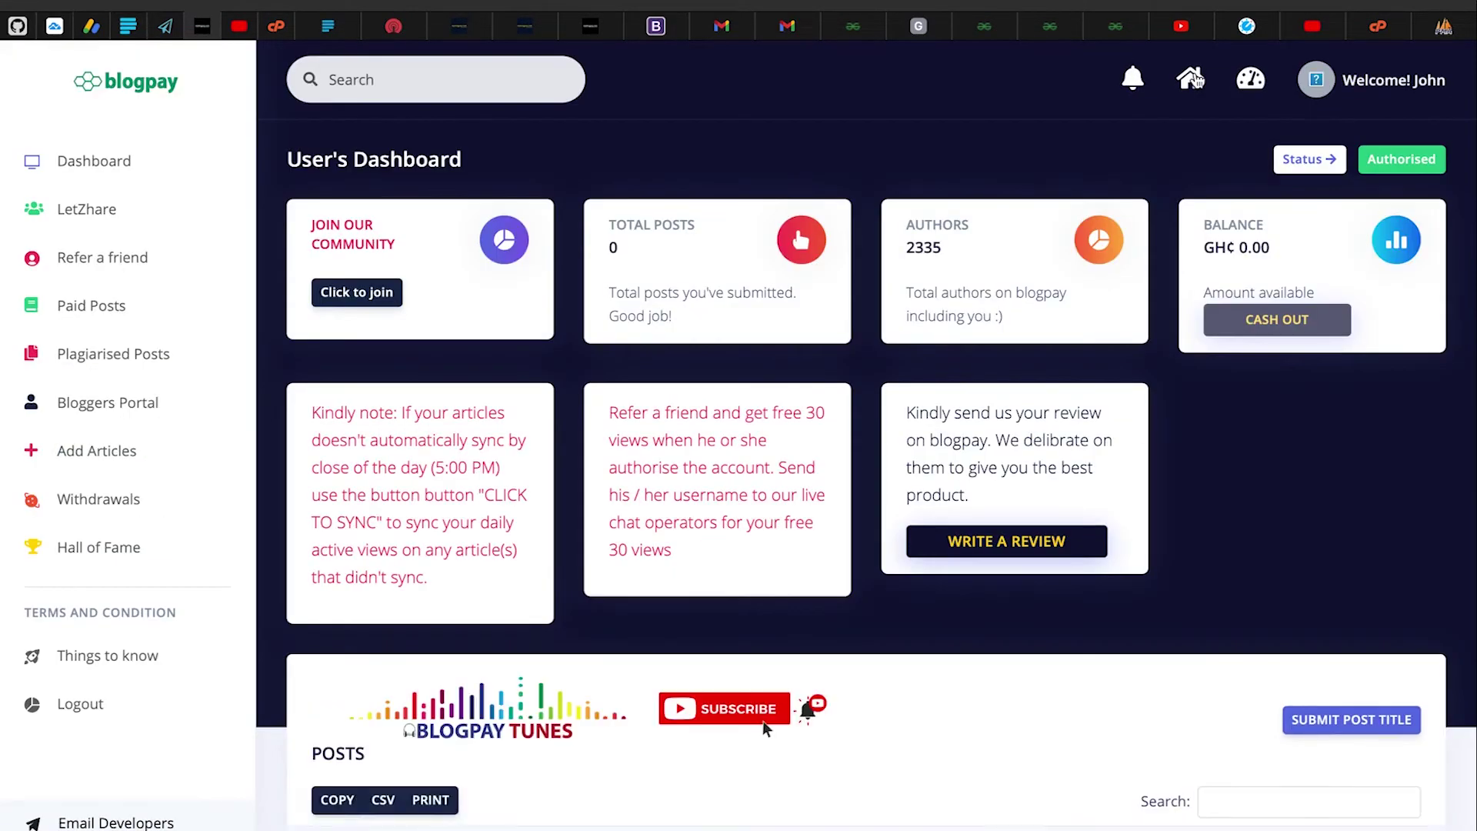
pyautogui.scroll(-2, 821, 418)
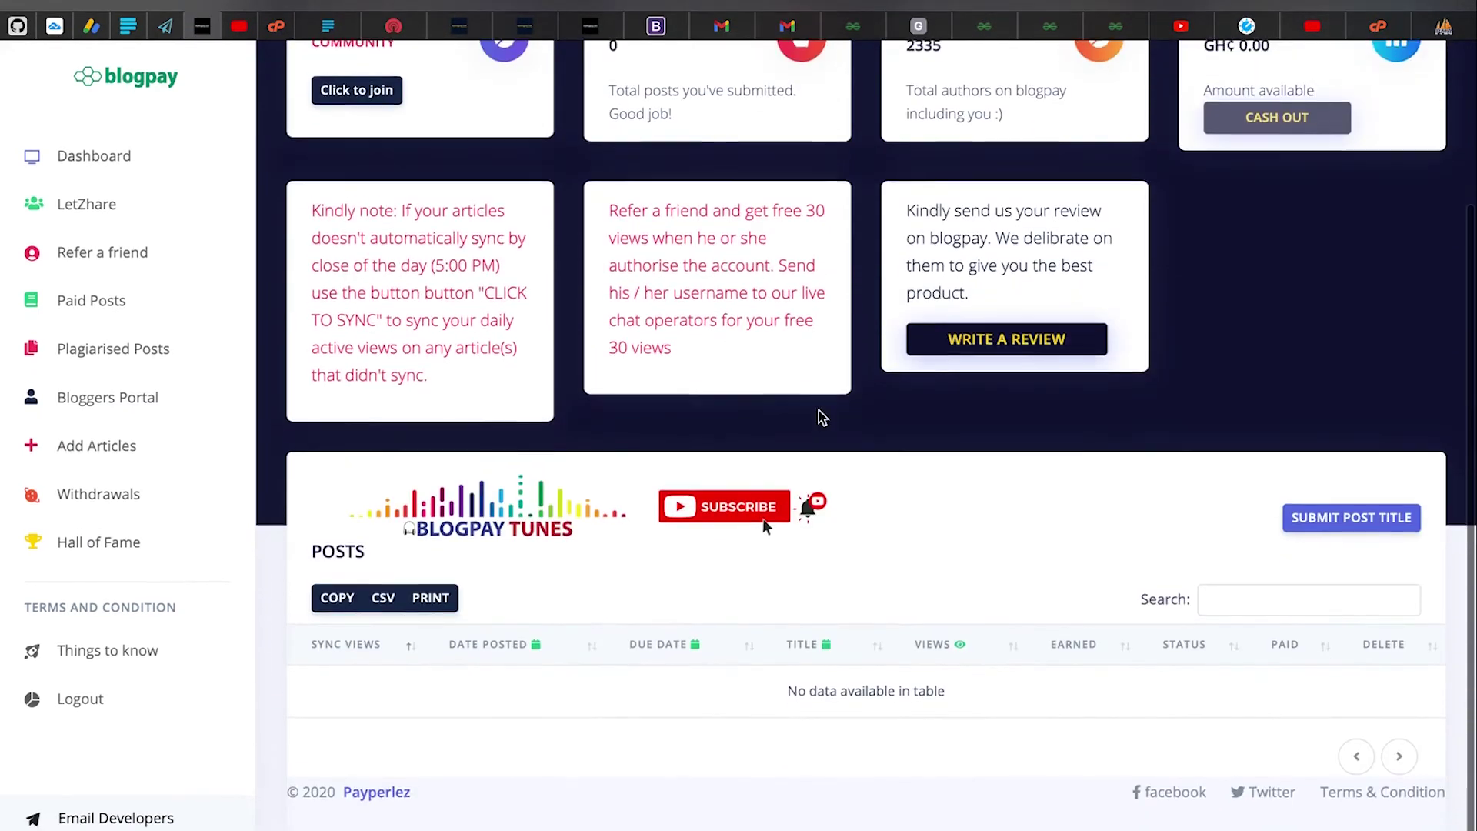
pyautogui.scroll(4, 822, 418)
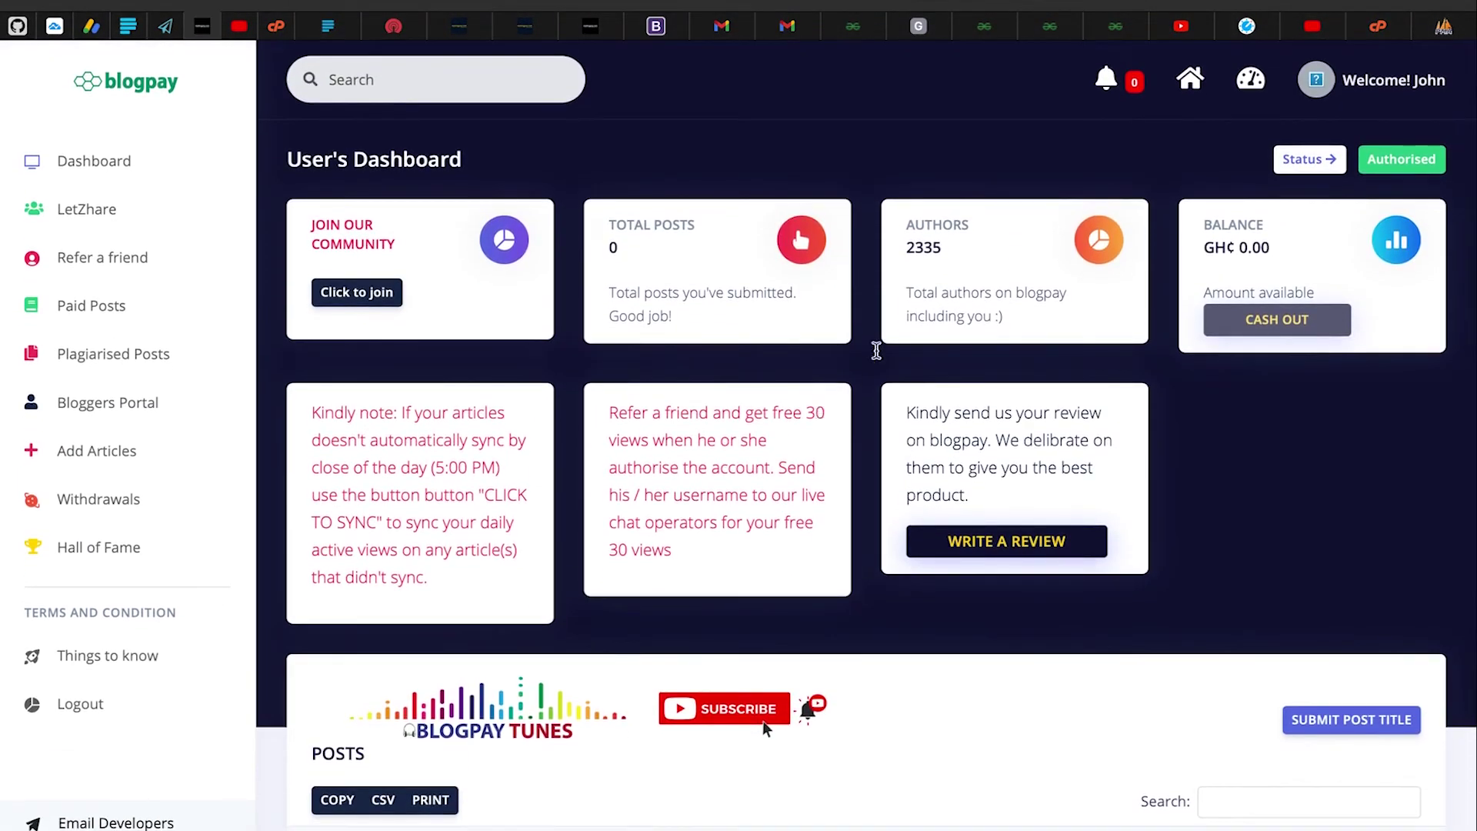
pyautogui.click(1361, 164)
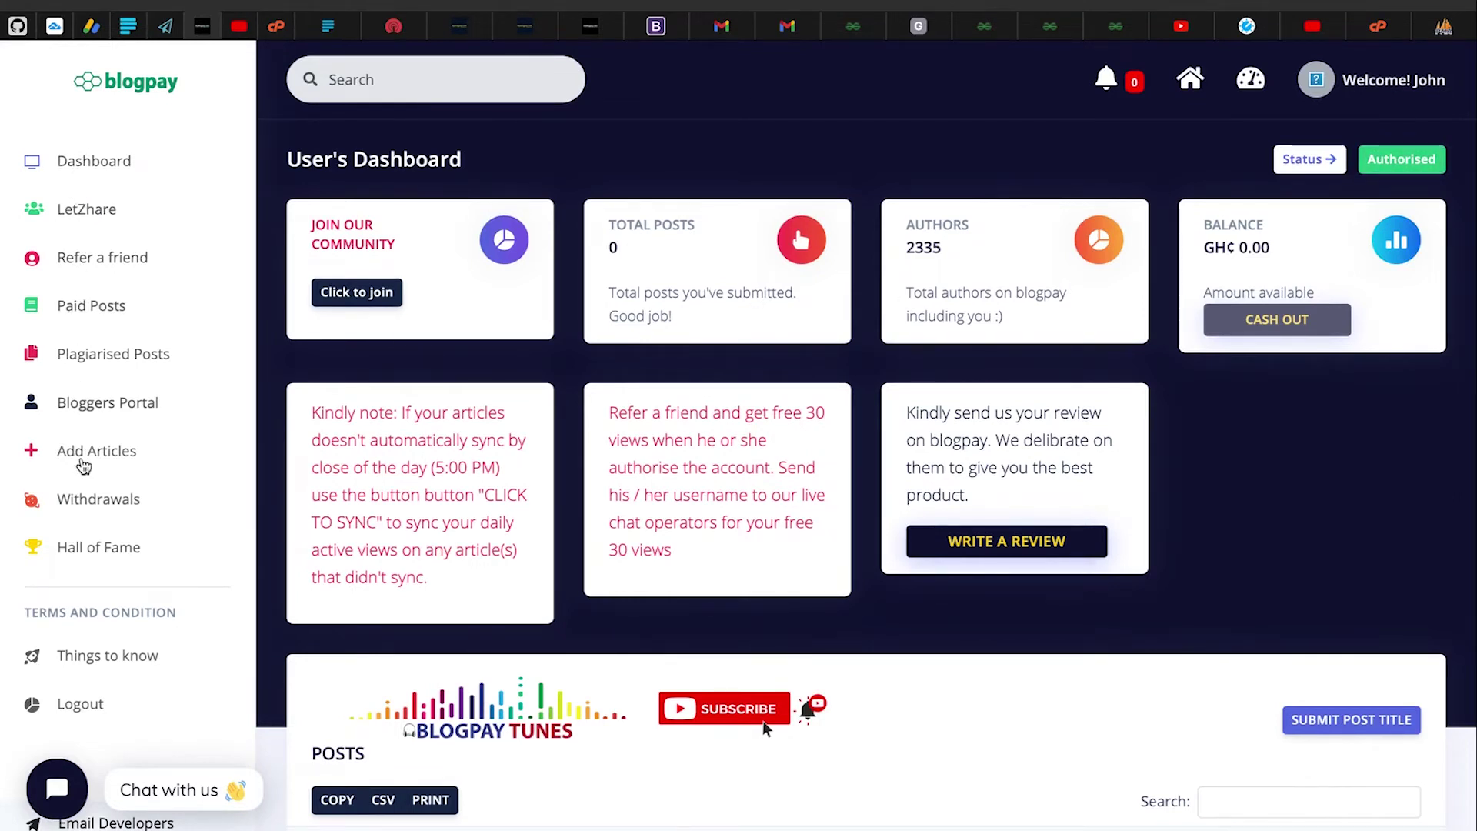
# View the top 10 authors Hall of Fame, then the empty withdrawals history, closing each
pyautogui.click(96, 547)
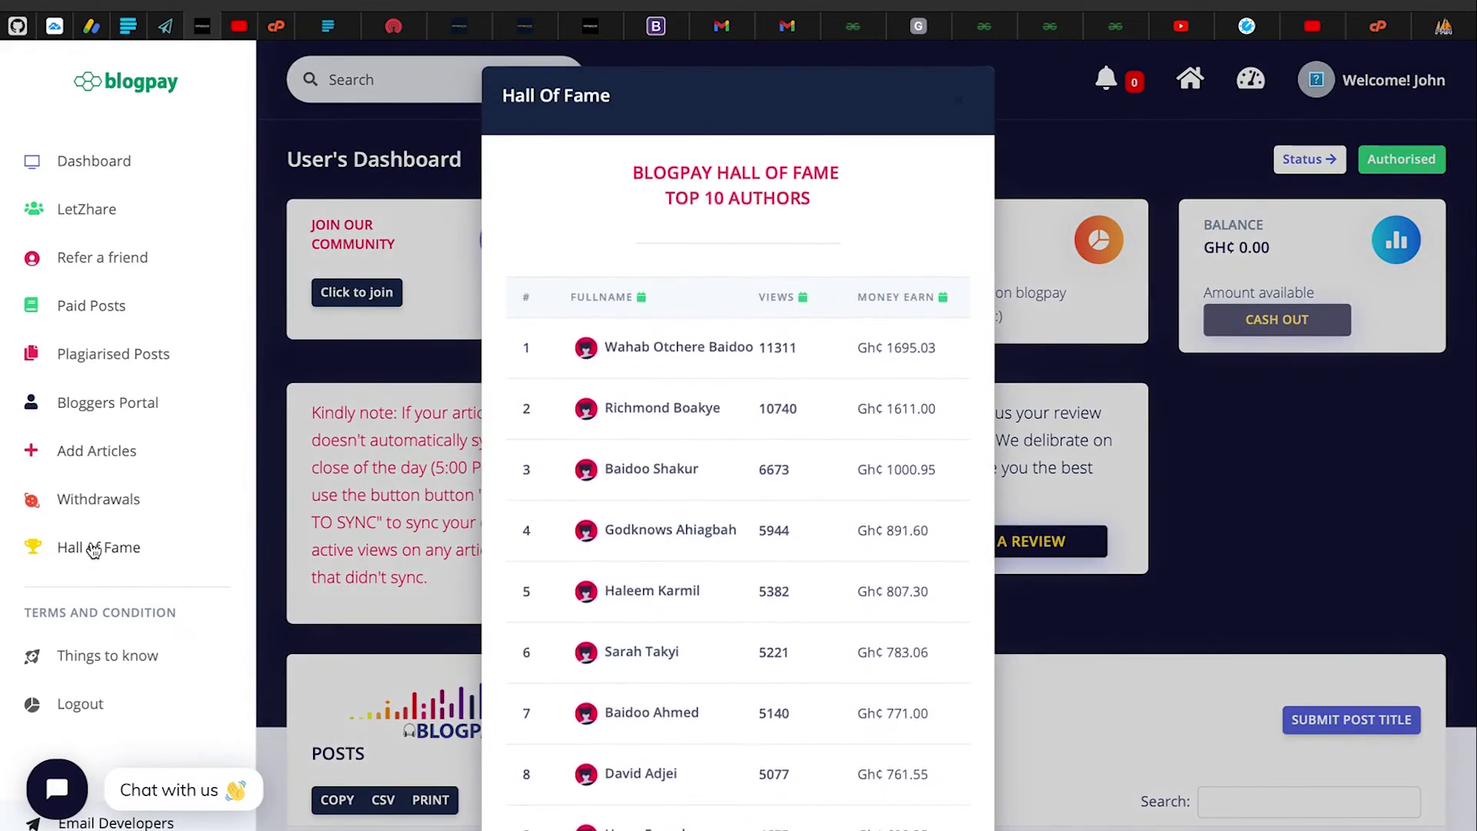
pyautogui.click(296, 464)
pyautogui.click(122, 500)
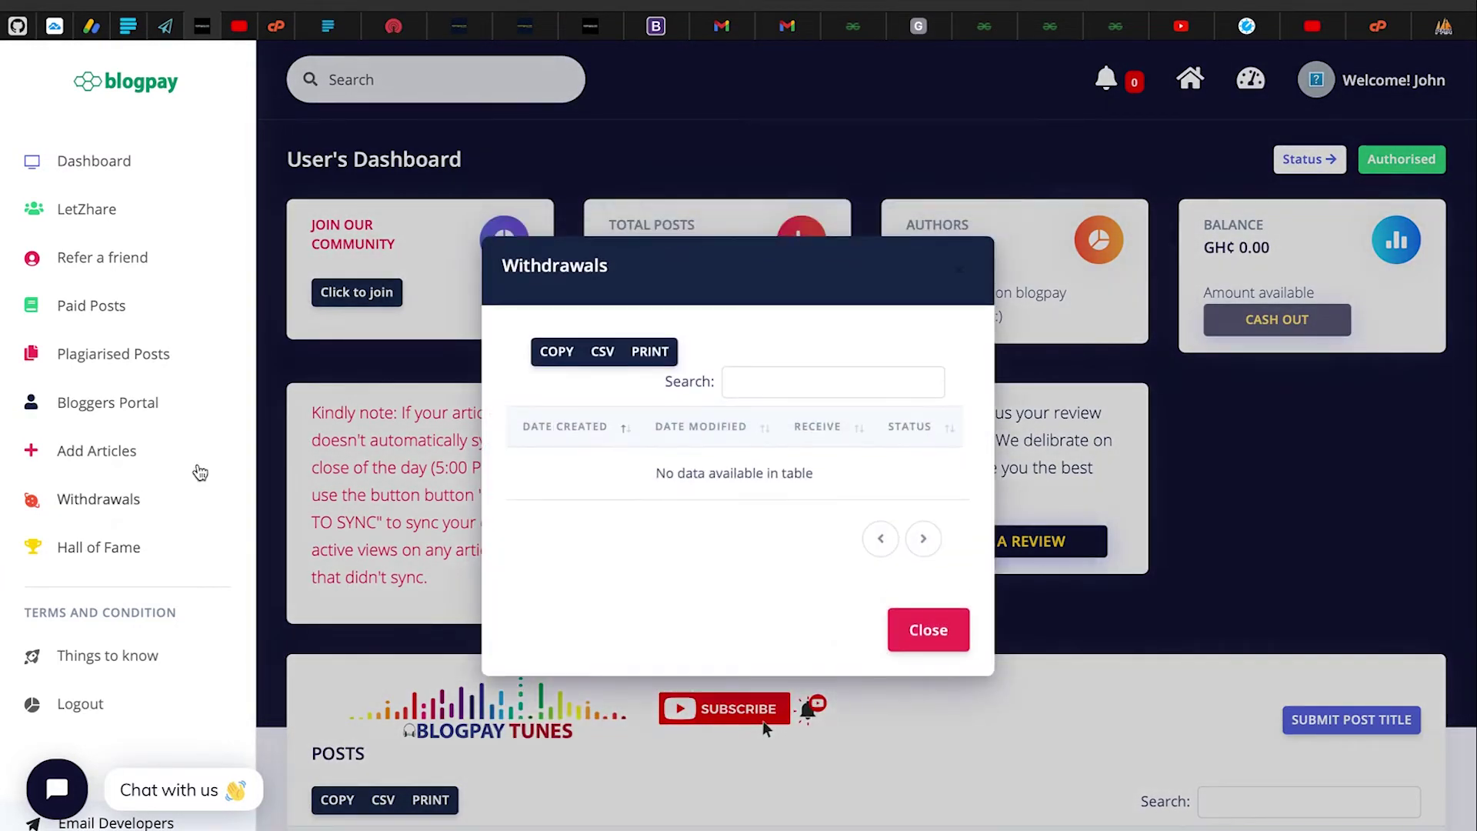
pyautogui.click(288, 344)
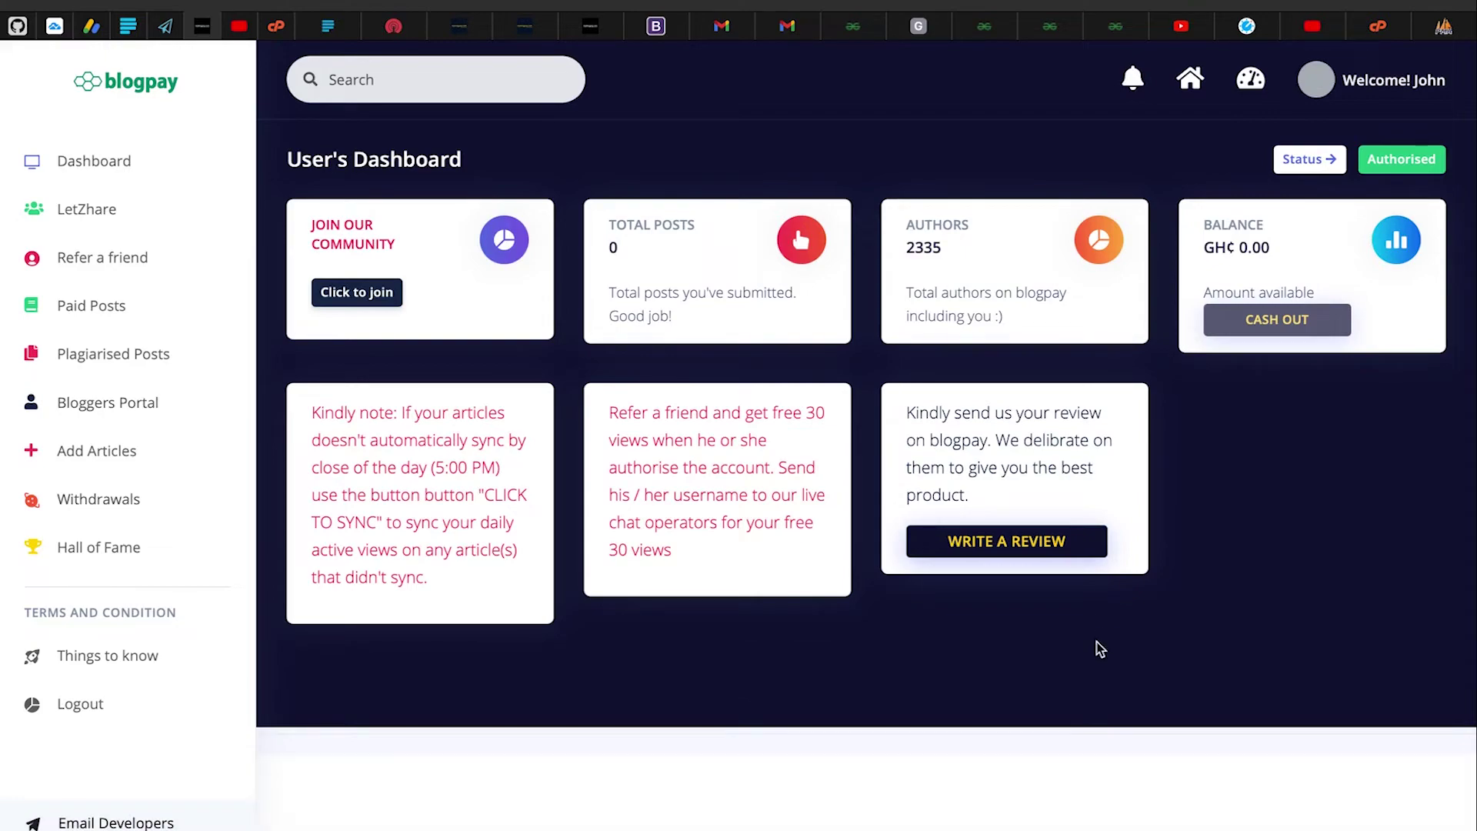
# Scroll through the news feed below the dashboard and jump to article page 1,248
pyautogui.scroll(-3, 981, 567)
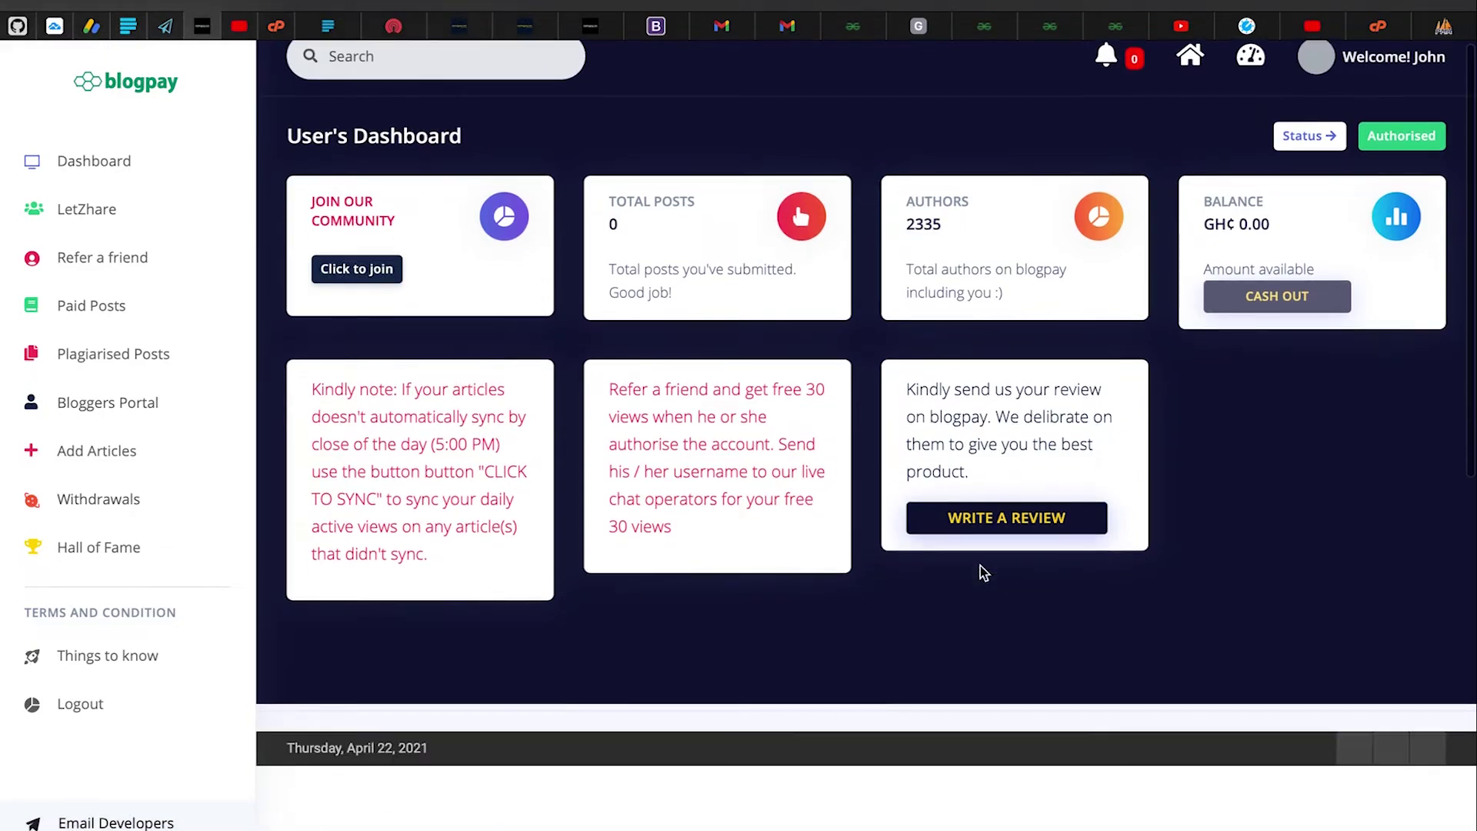
pyautogui.scroll(-5, 982, 573)
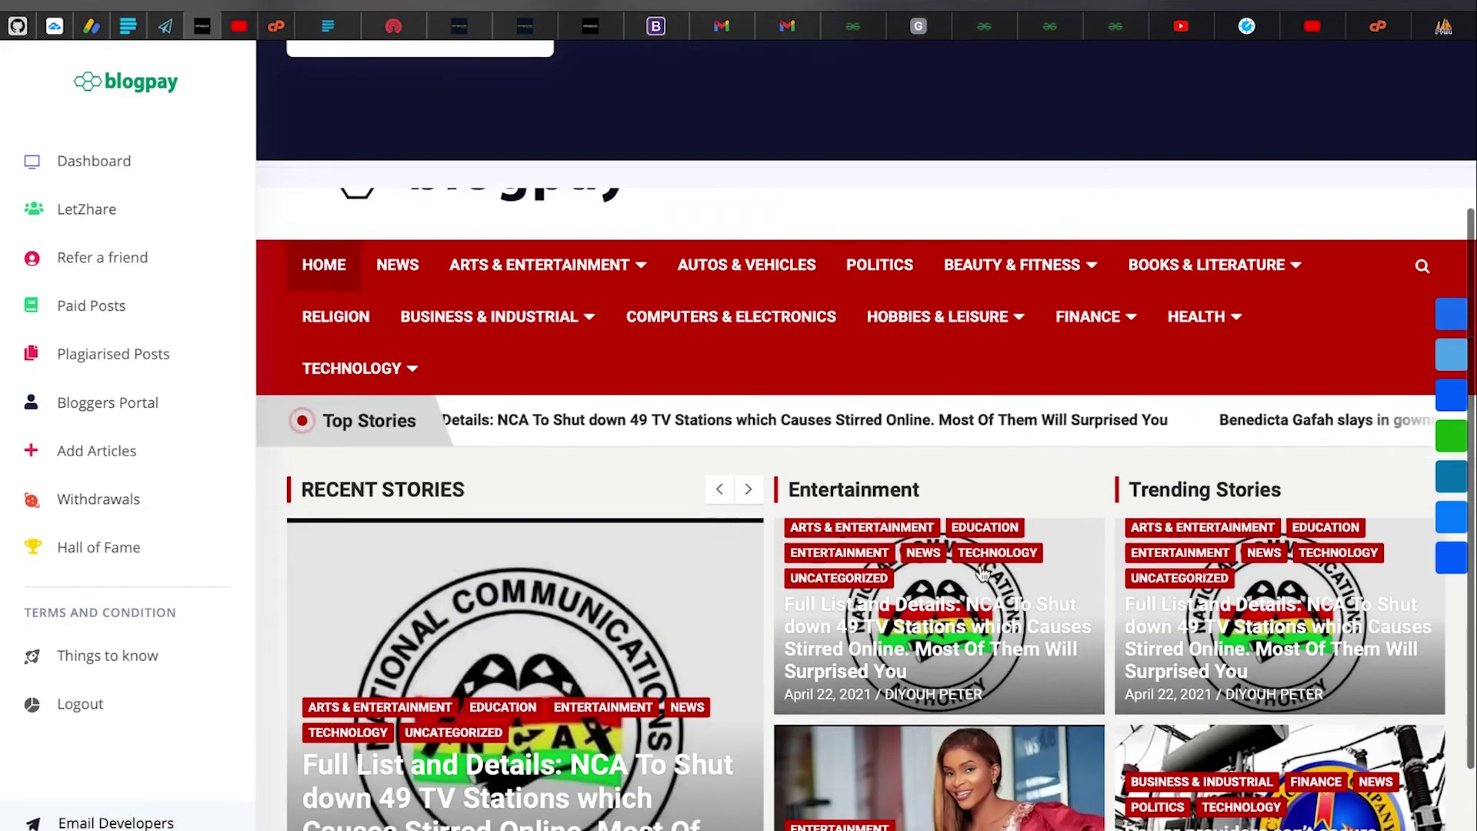
pyautogui.scroll(-5, 983, 574)
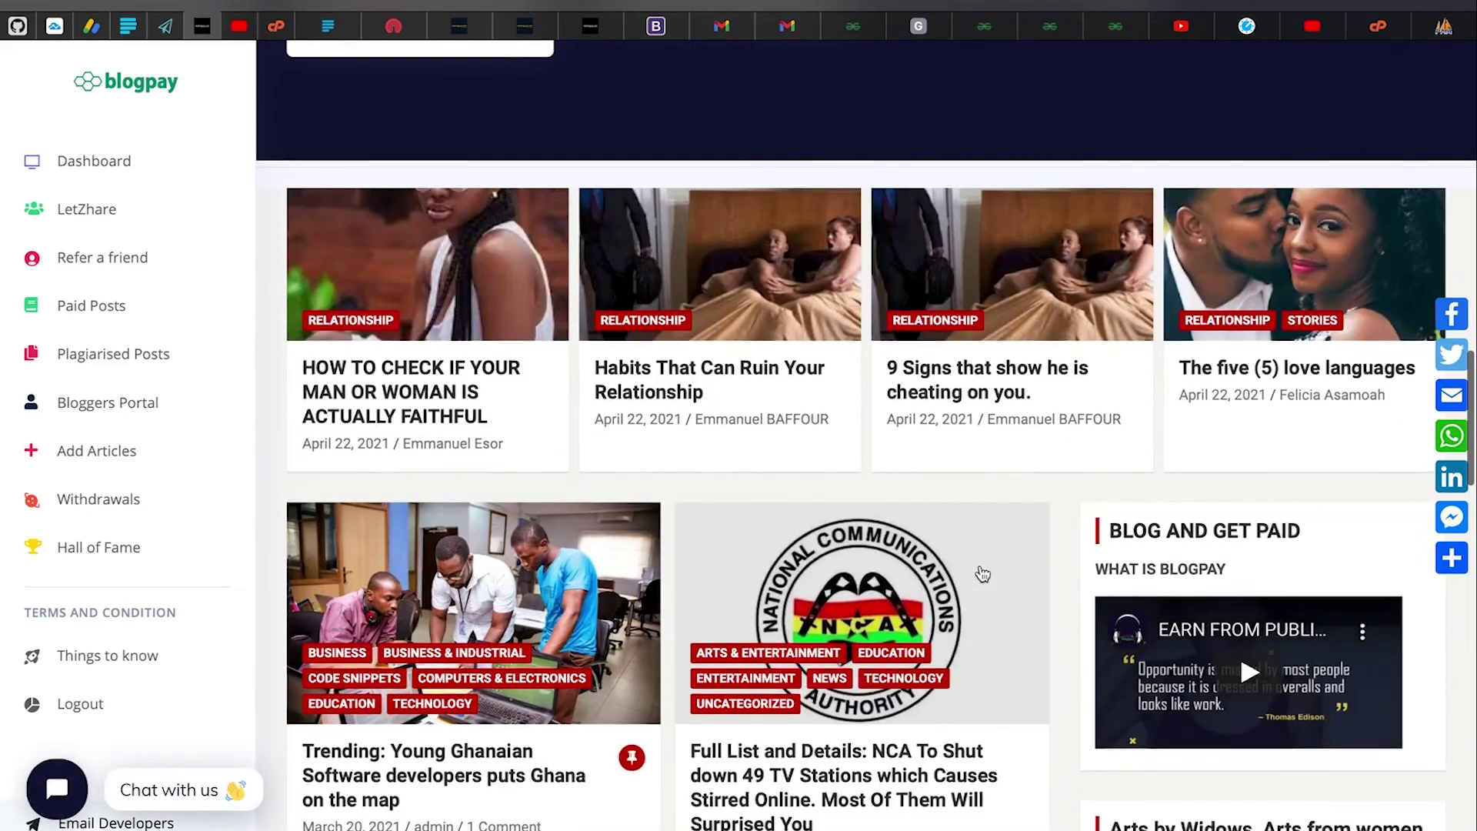
pyautogui.scroll(6, 982, 574)
pyautogui.scroll(6, 982, 574)
pyautogui.scroll(-8, 983, 574)
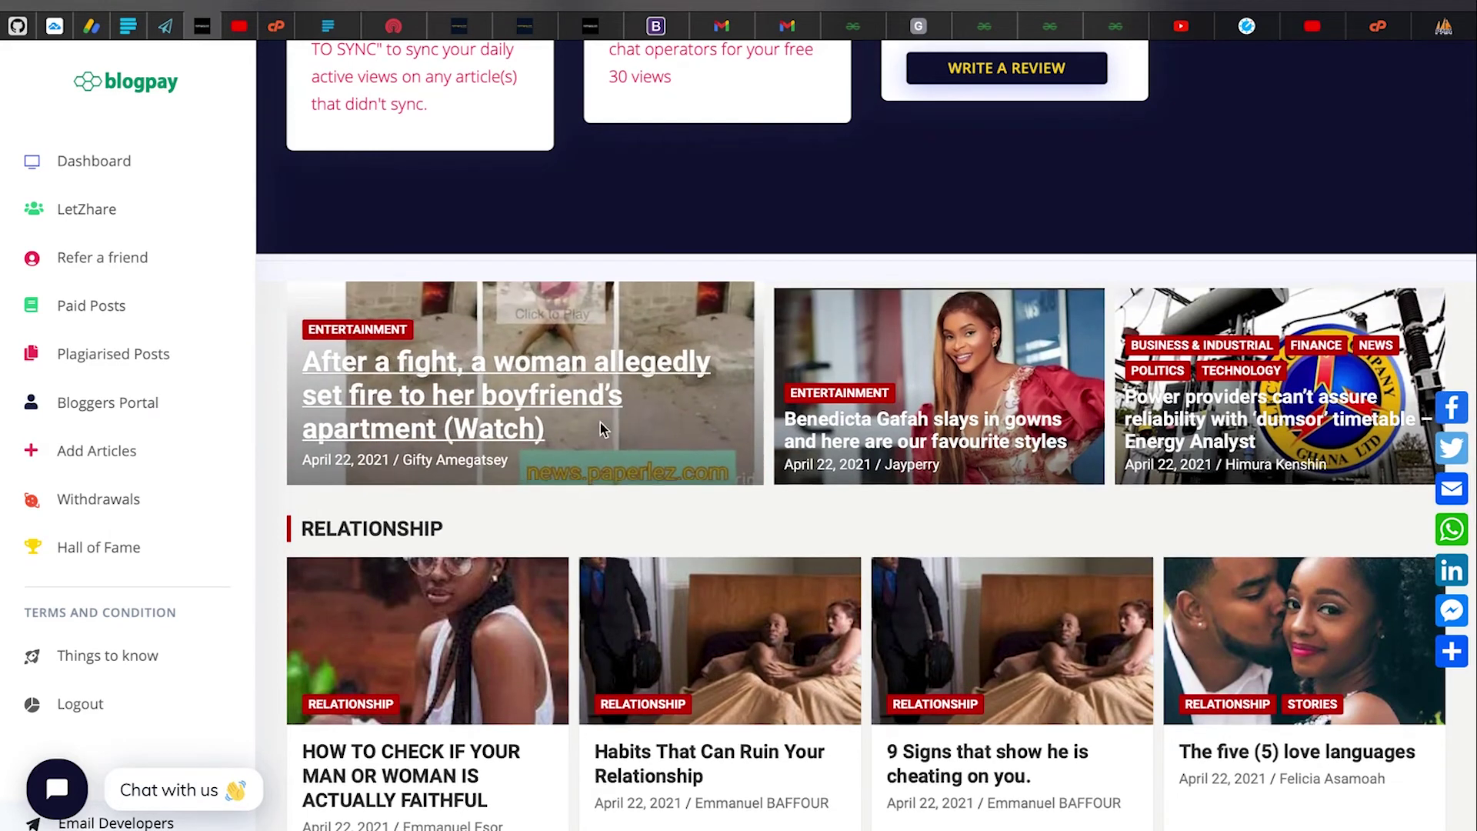
pyautogui.scroll(-1, 924, 477)
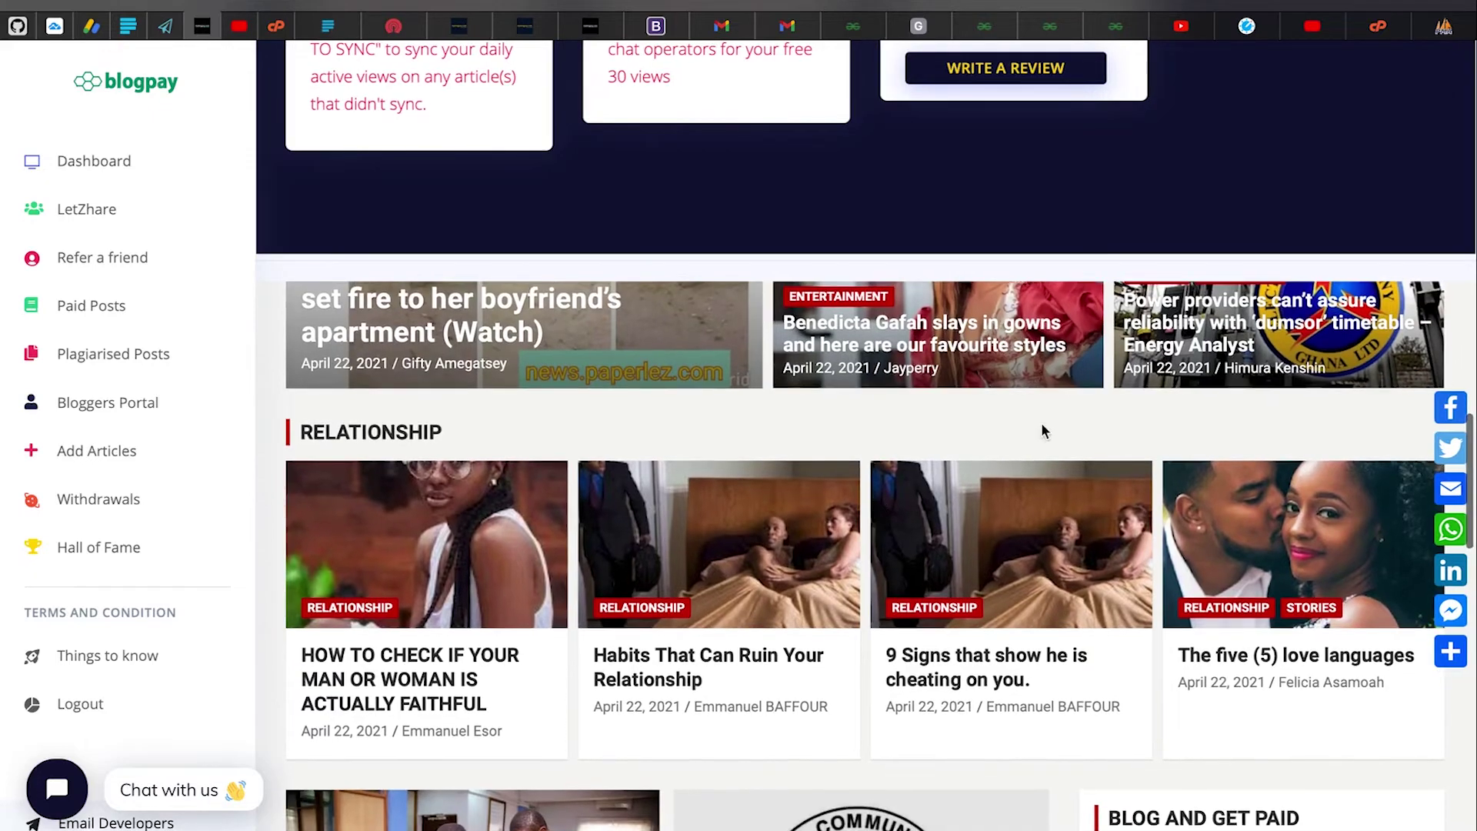
pyautogui.scroll(-2, 568, 497)
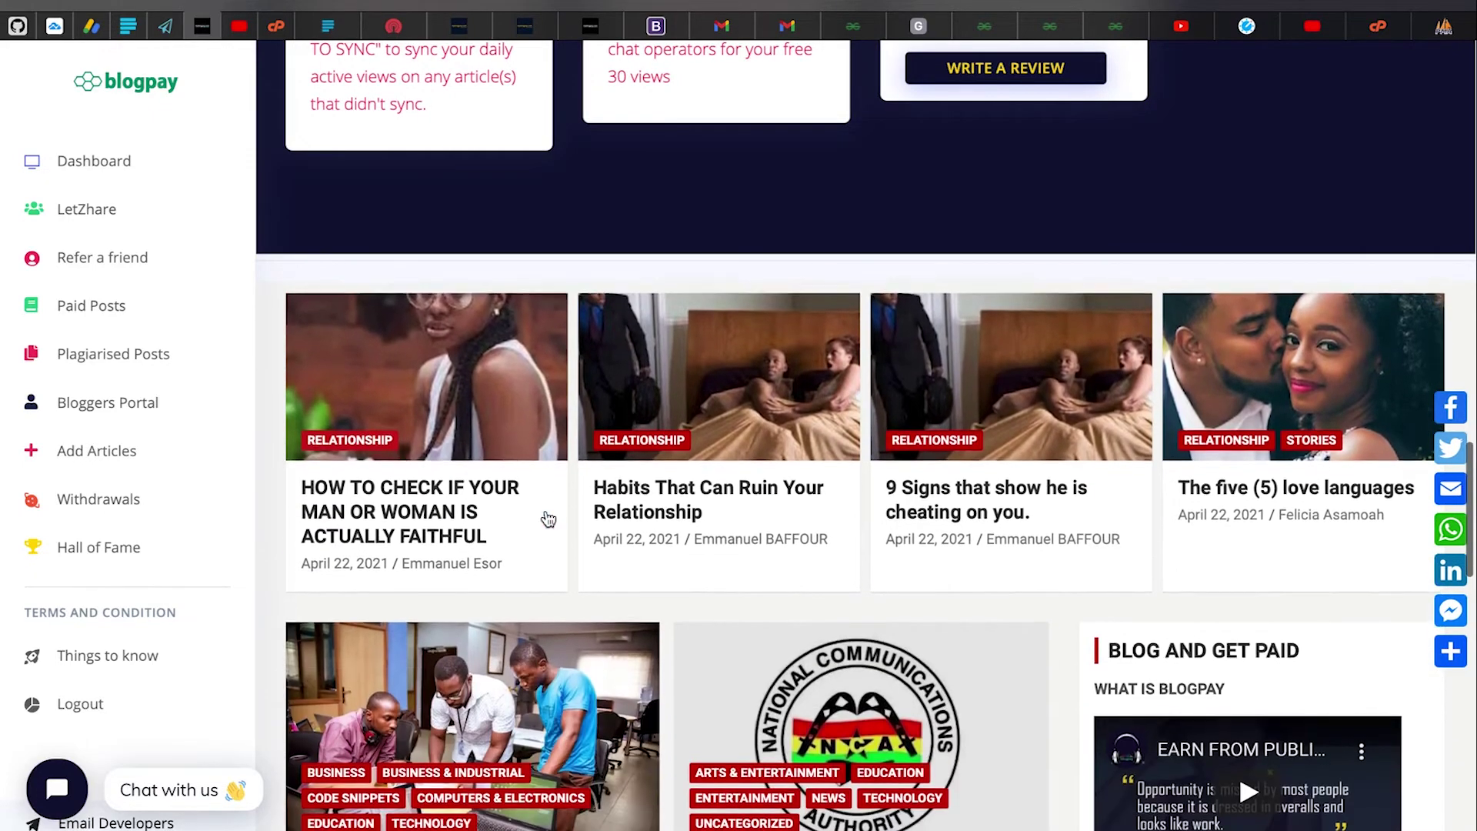
pyautogui.scroll(-8, 613, 586)
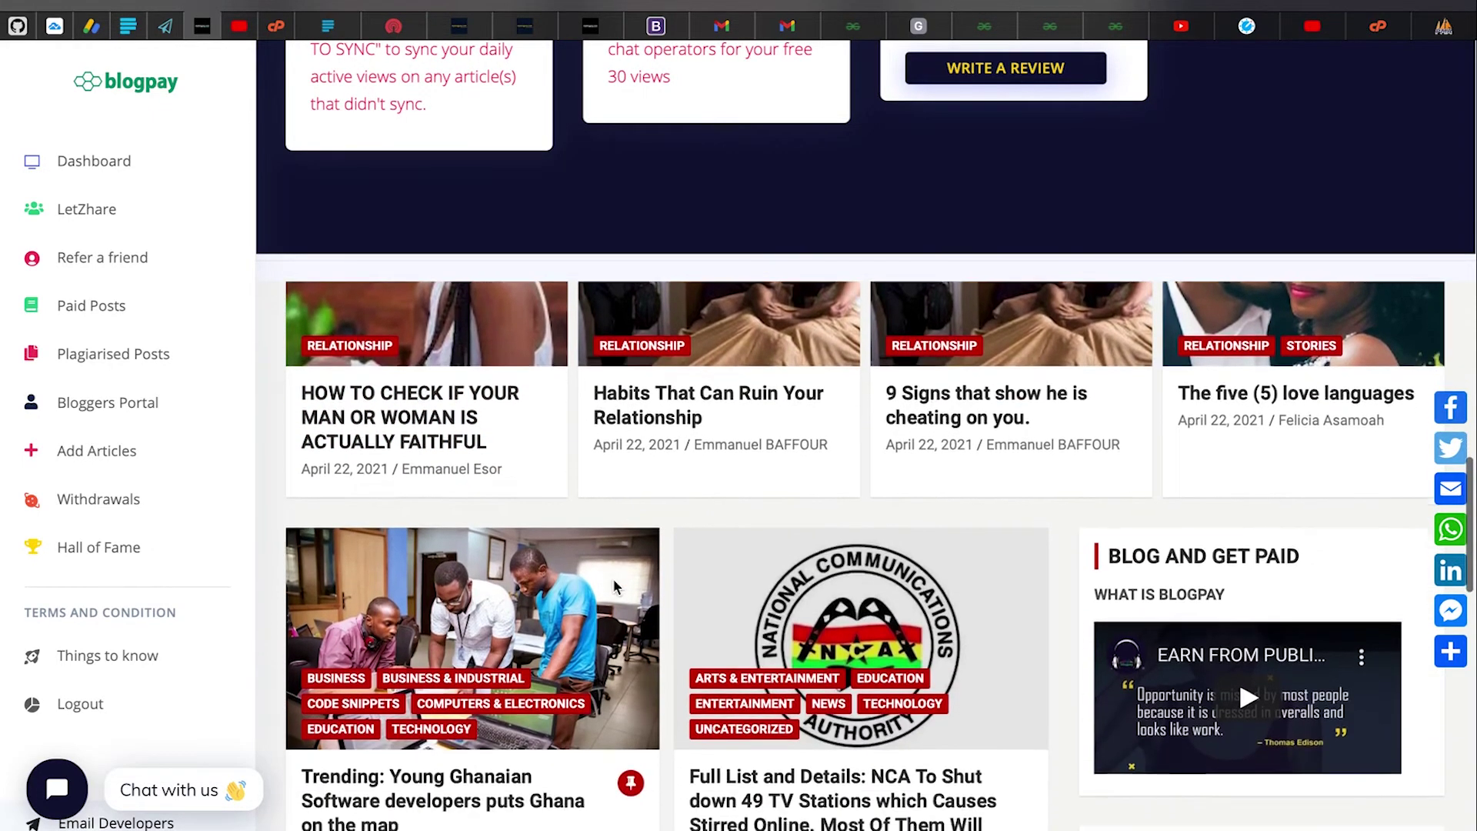
pyautogui.scroll(-15, 614, 582)
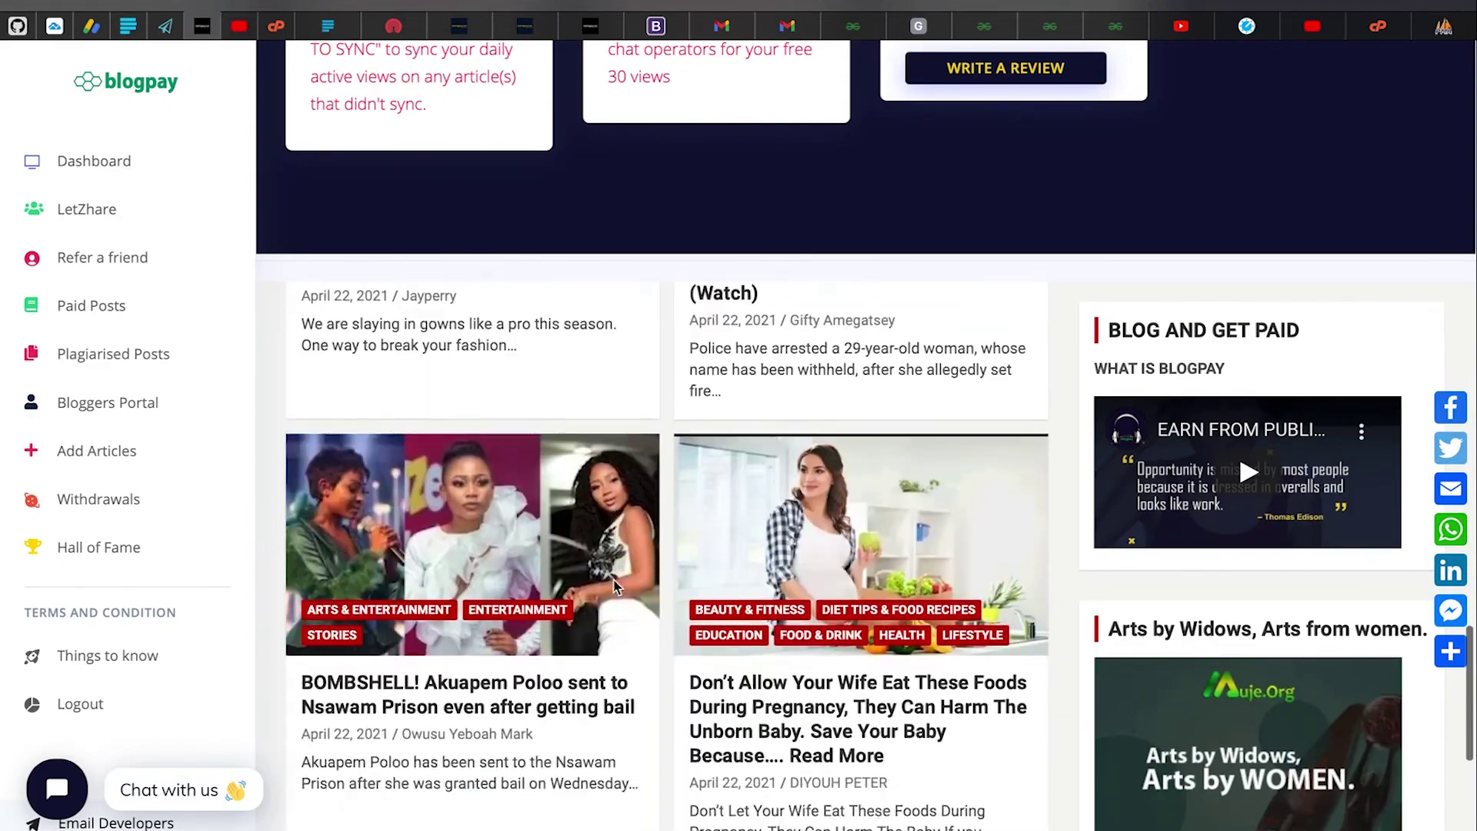
pyautogui.scroll(-4, 613, 584)
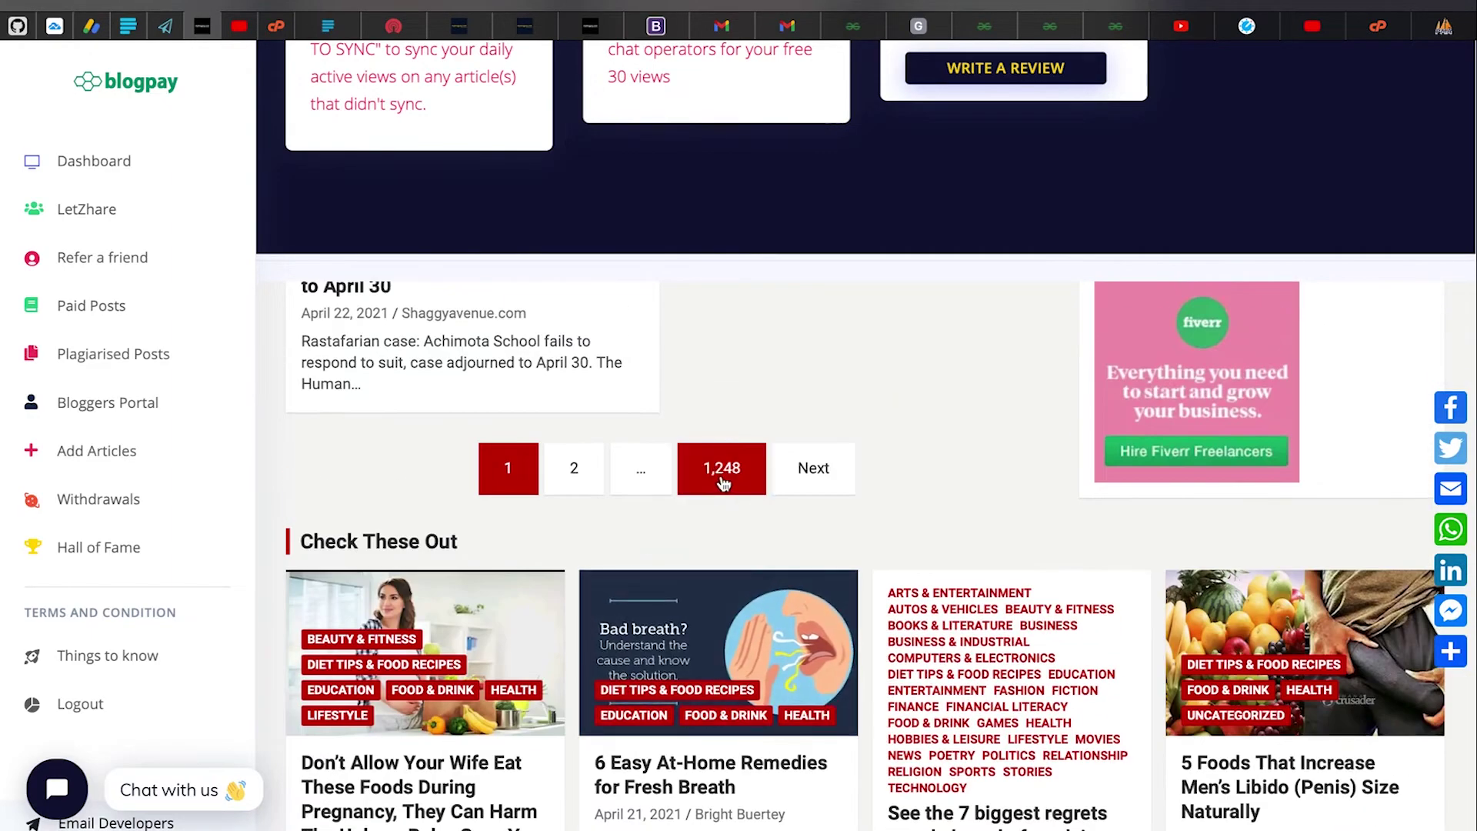
pyautogui.click(755, 467)
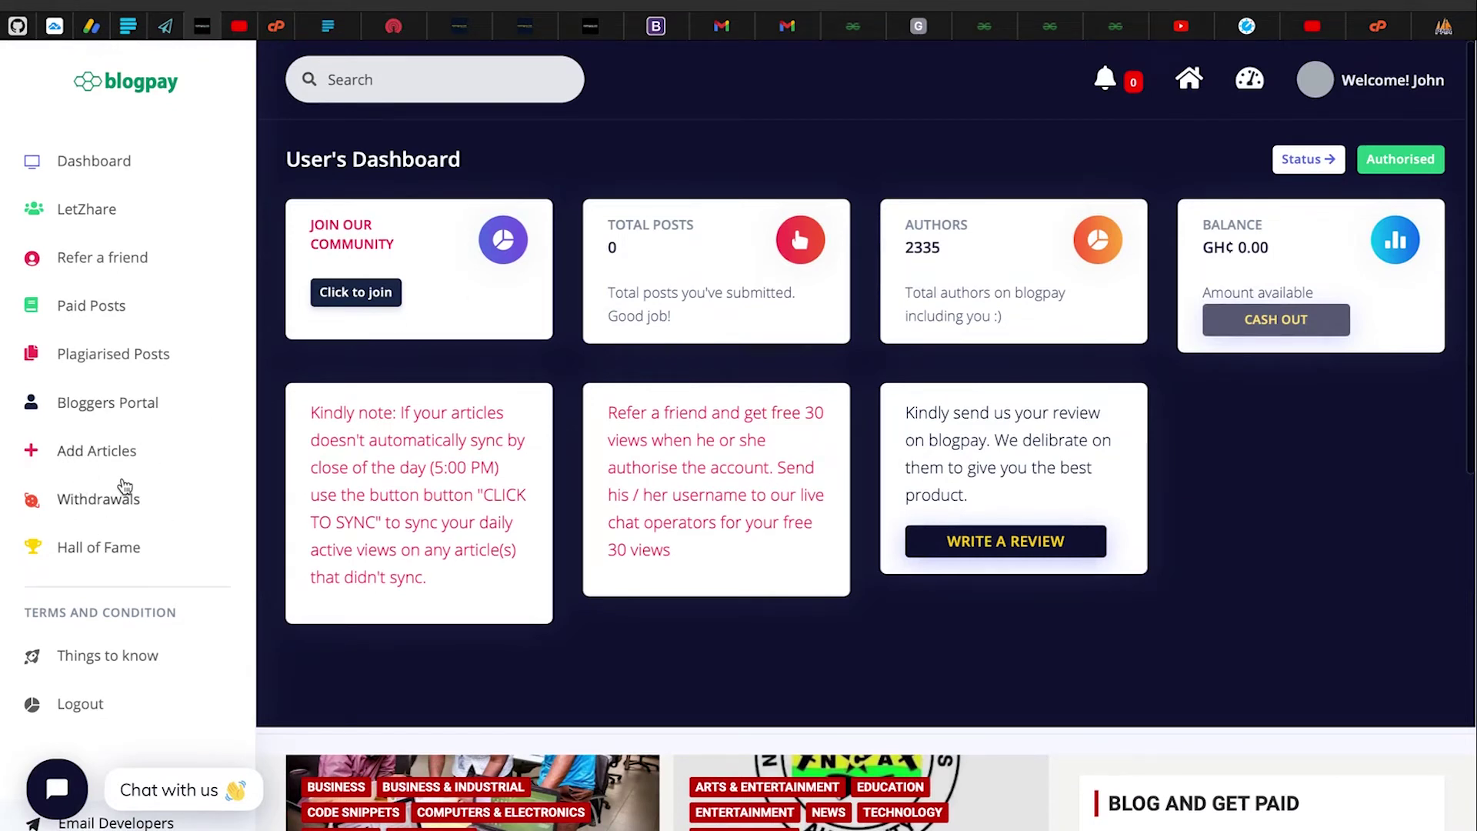
# Highlight the Total Posts count of 0 and the Authors count of 2335
pyautogui.moveTo(599, 240); pyautogui.dragTo(649, 249)
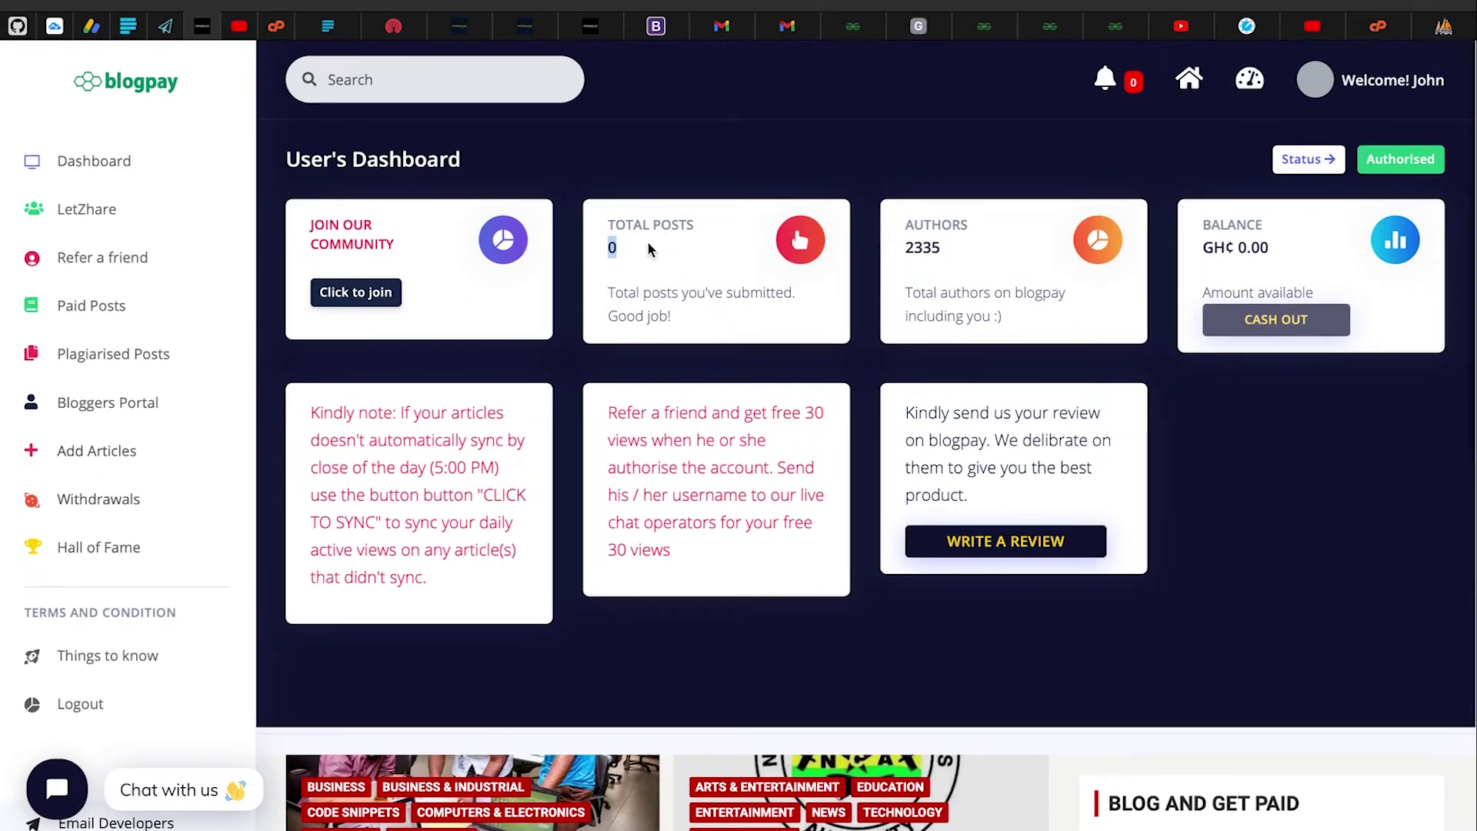
pyautogui.moveTo(893, 246); pyautogui.dragTo(962, 252)
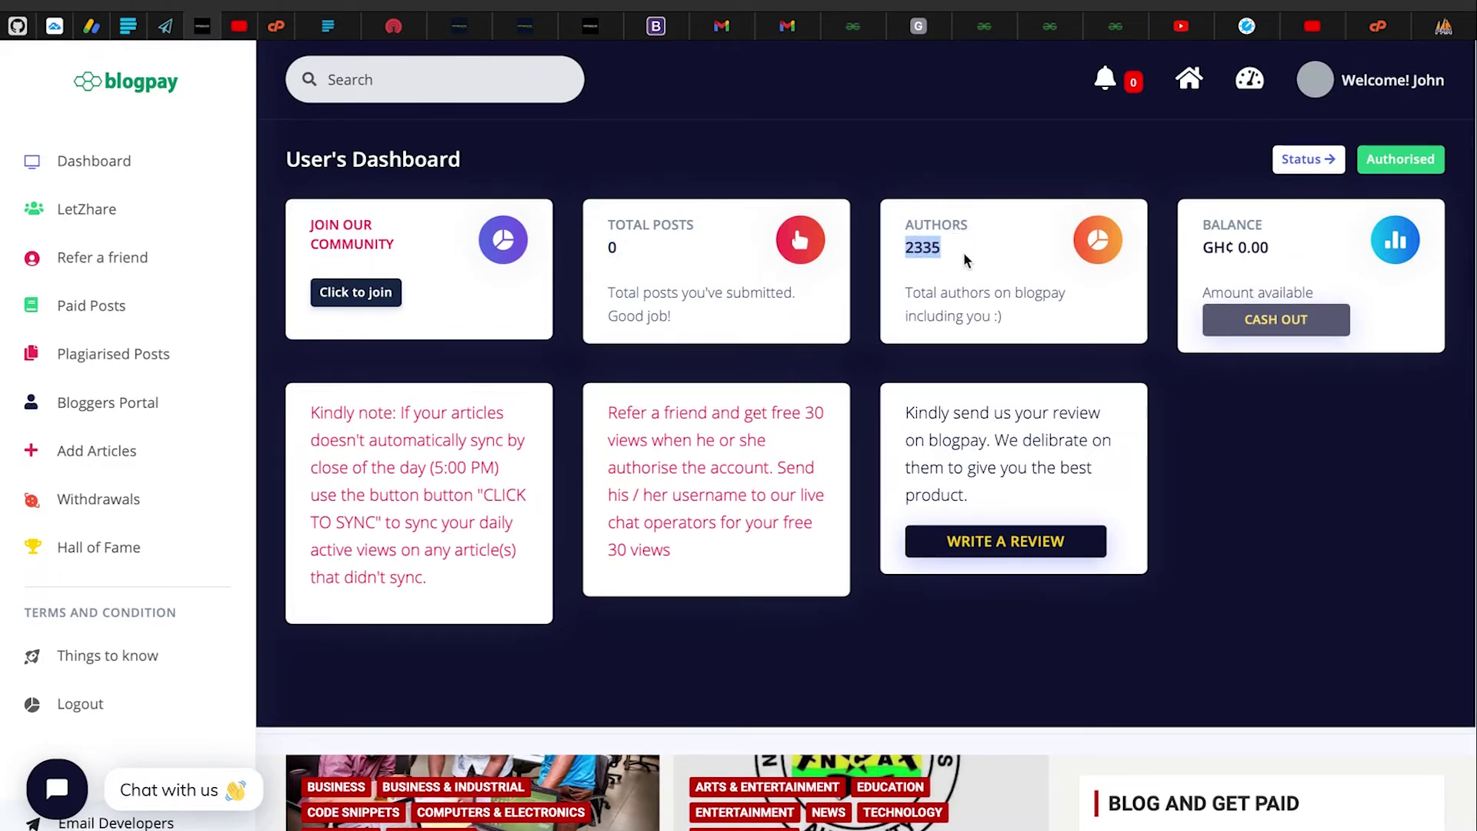
pyautogui.click(821, 339)
# Switch from Blogpay over to the Gmail inbox
pyautogui.scroll(-1, 511, 485)
pyautogui.scroll(1, 511, 484)
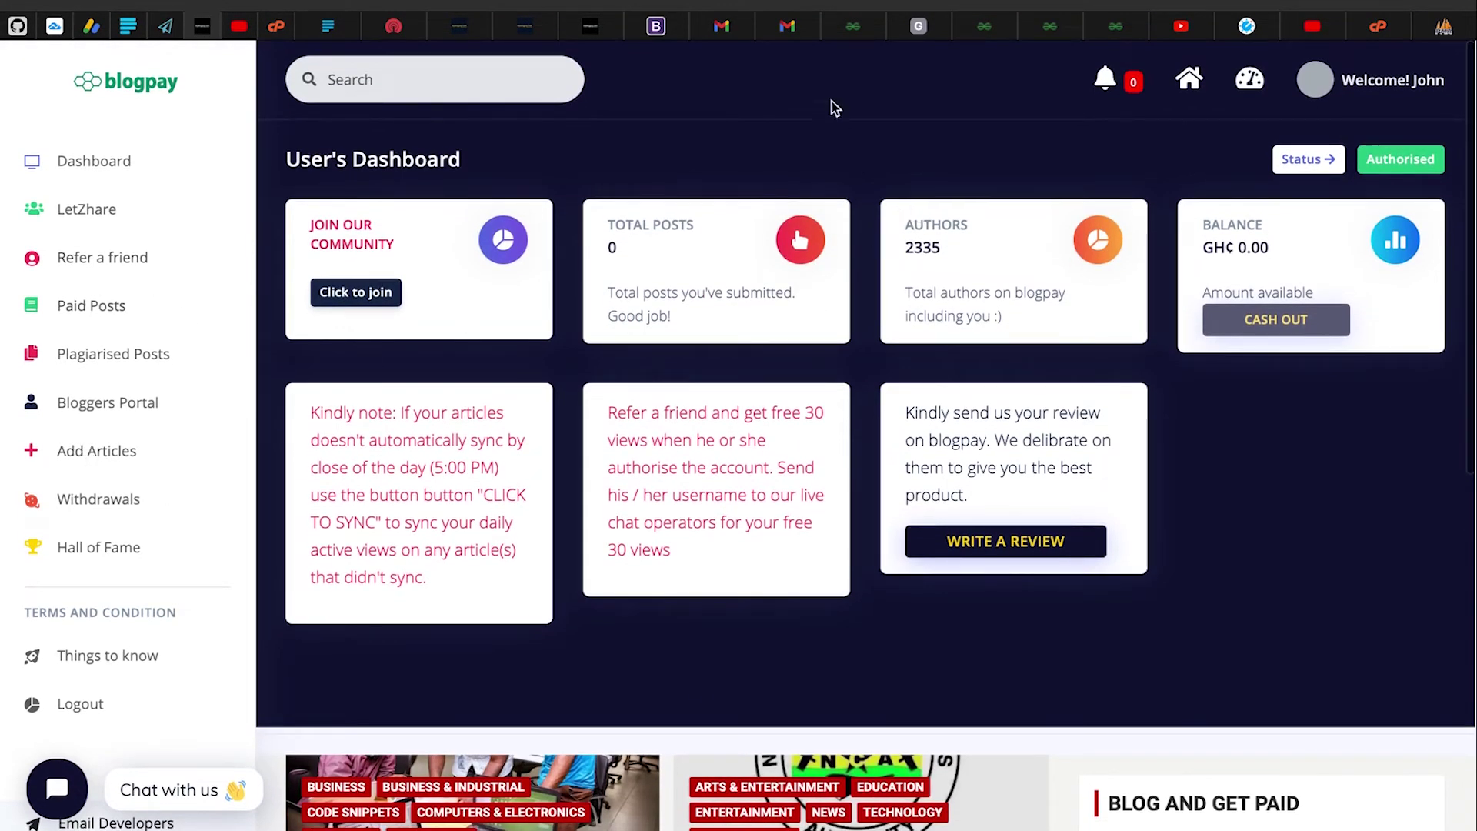
pyautogui.click(790, 29)
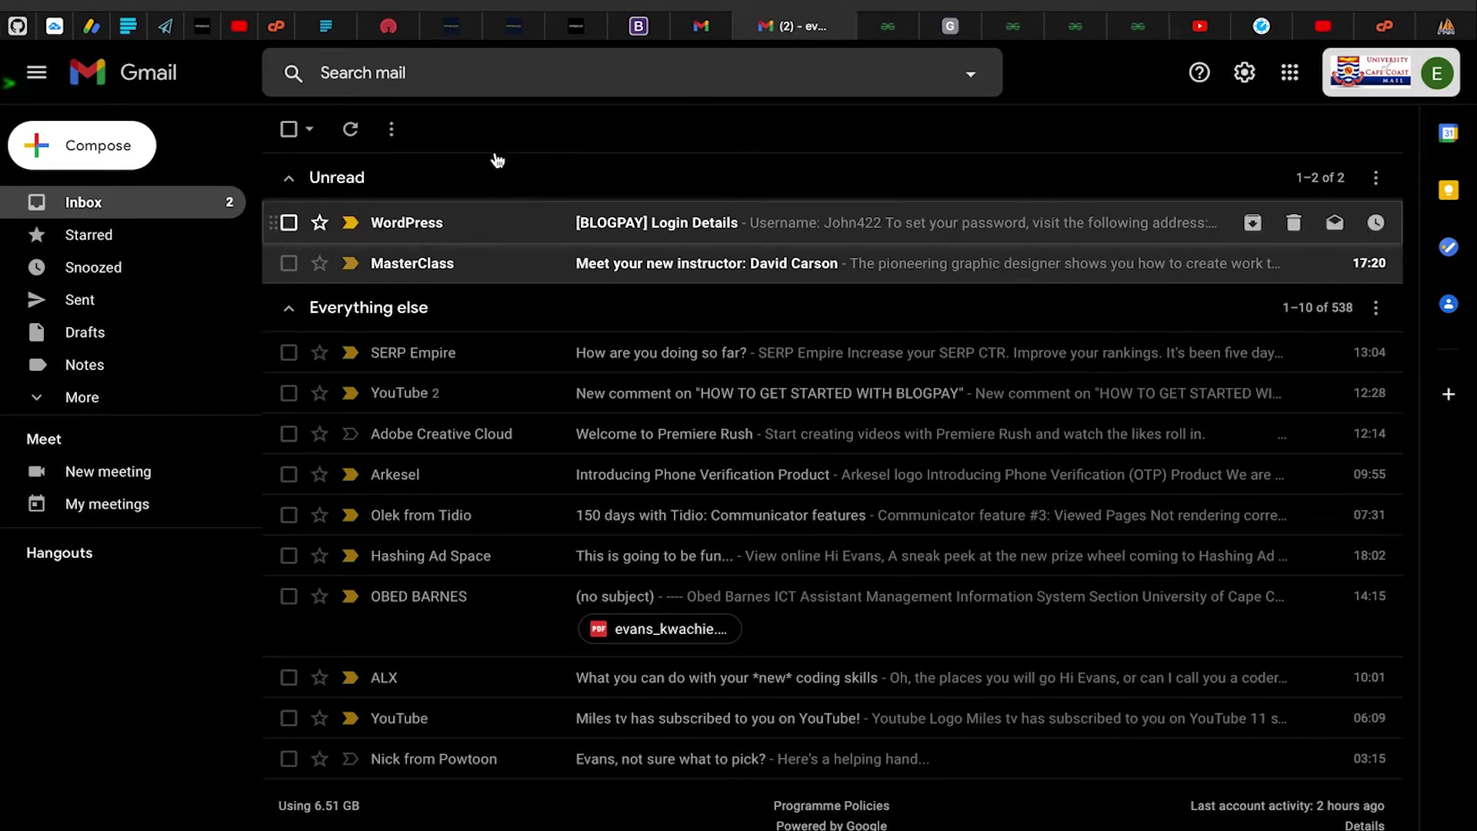
# Open the '[BLOGPAY] Login Details' email and select its login page link line
pyautogui.click(517, 224)
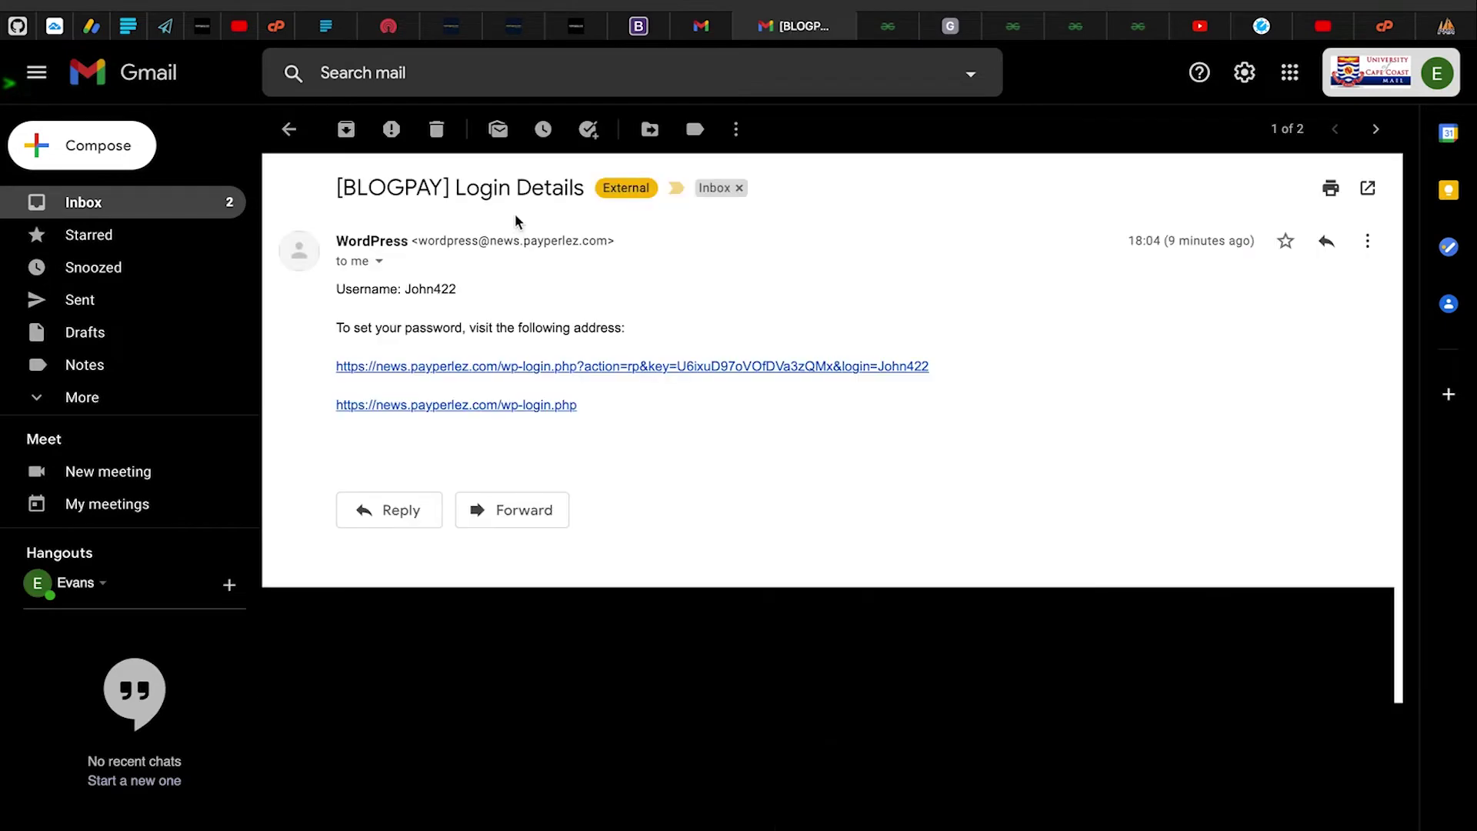
pyautogui.tripleClick(327, 410)
pyautogui.click(320, 389)
pyautogui.tripleClick(325, 395)
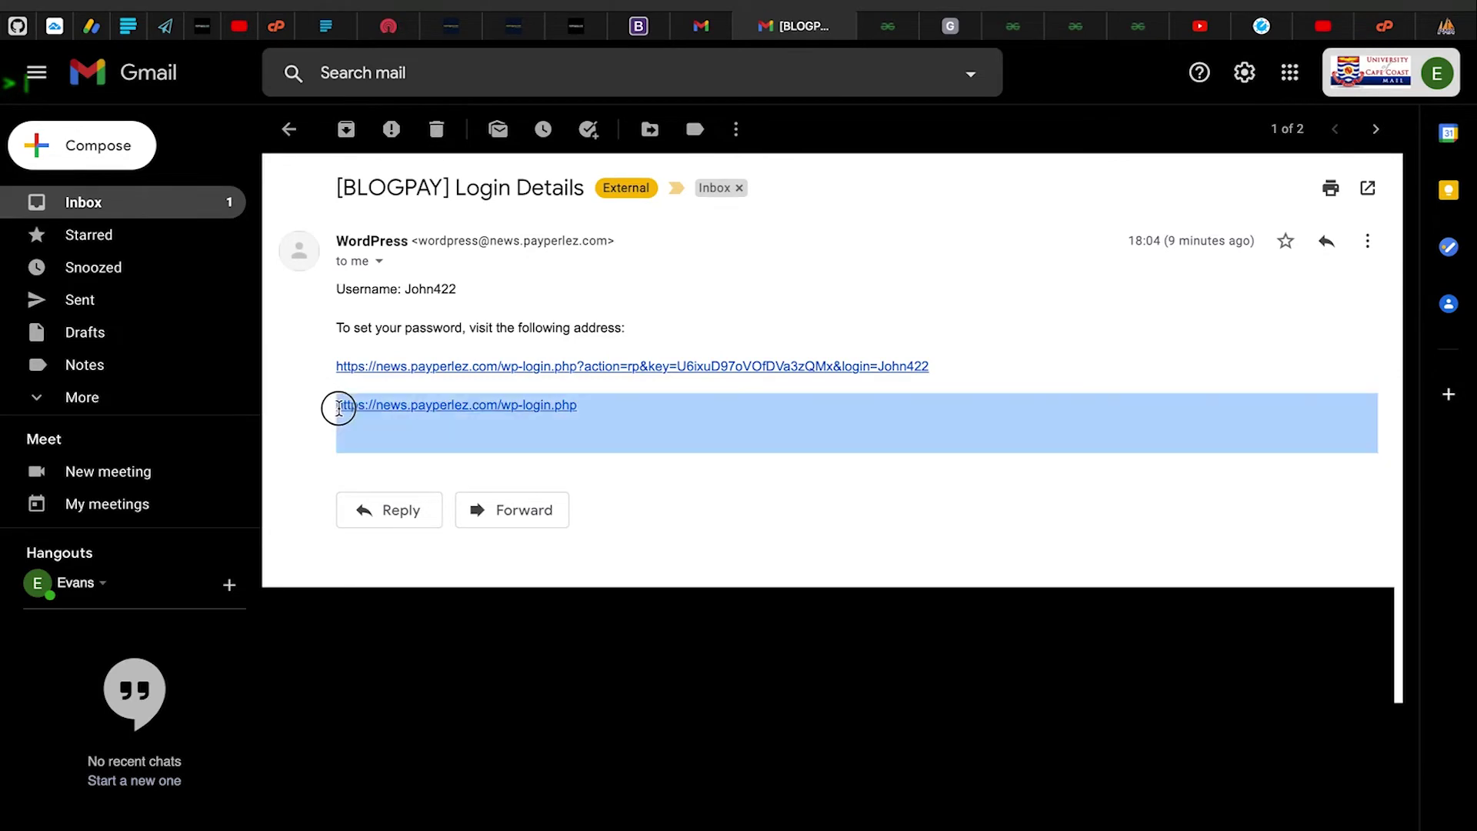
pyautogui.click(300, 410)
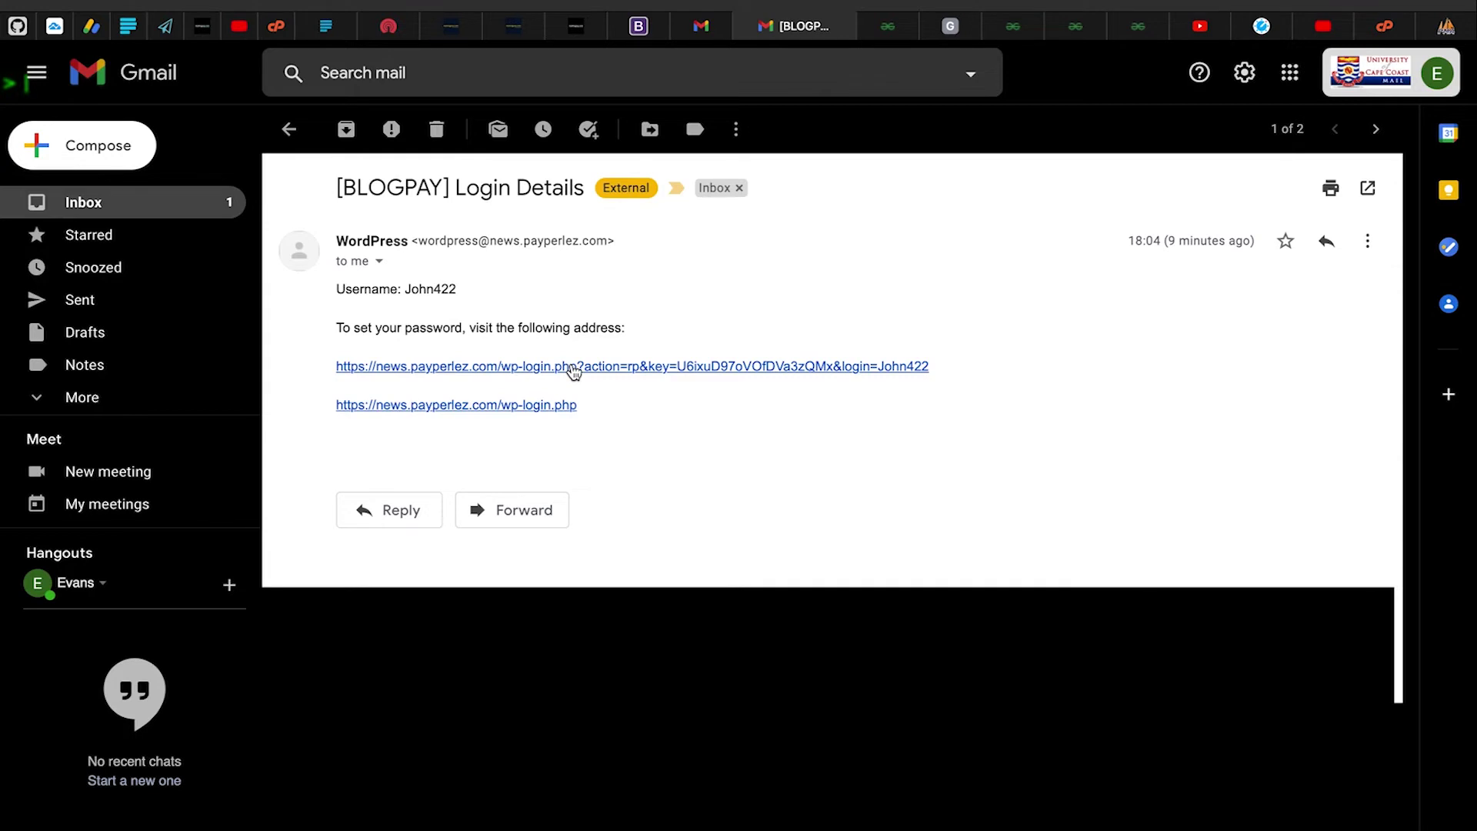
# Note the username in the email and follow the password-reset link in a new tab
pyautogui.moveTo(400, 289); pyautogui.dragTo(495, 286)
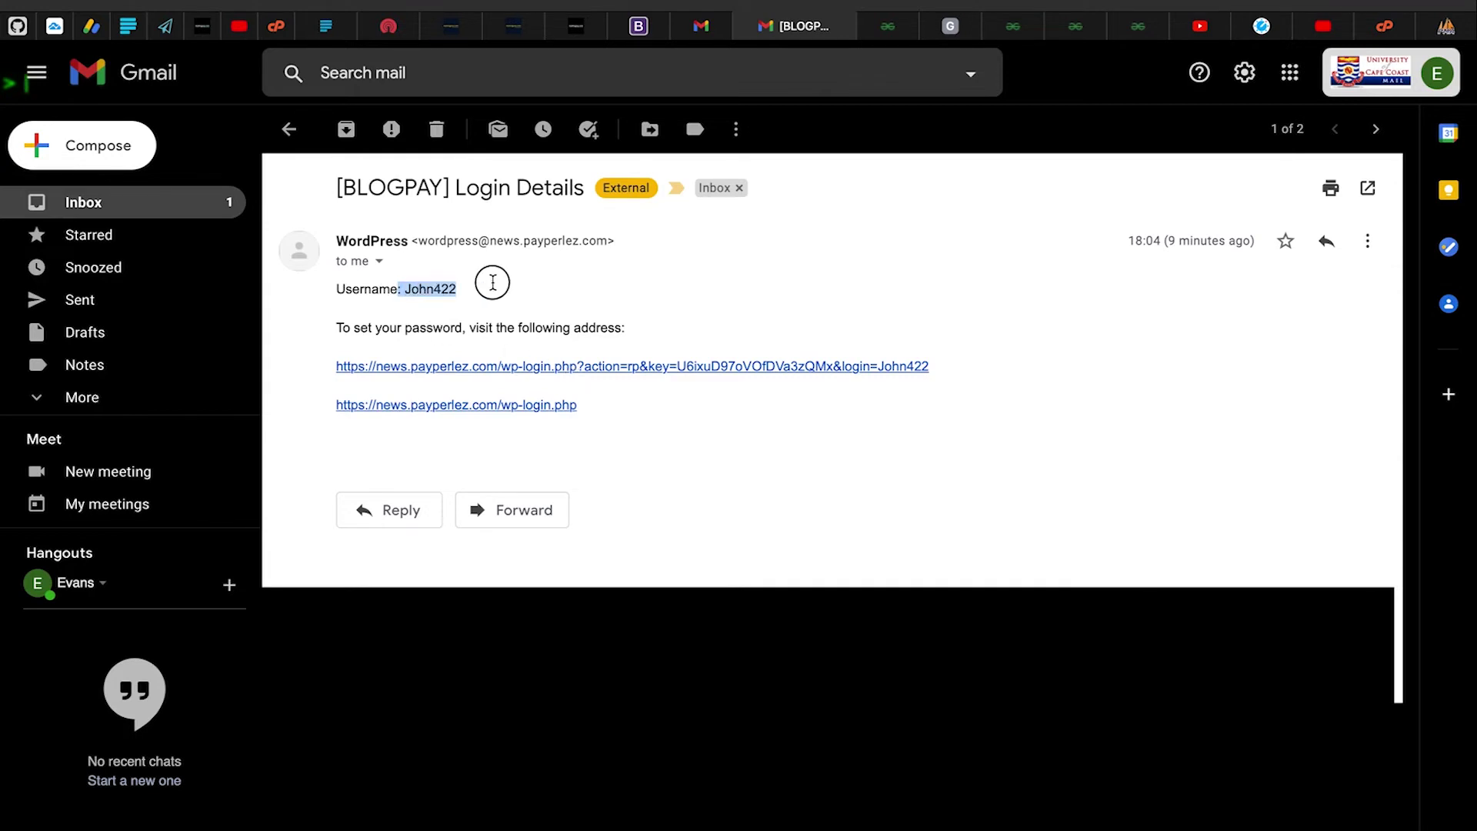
pyautogui.click(494, 283)
pyautogui.click(537, 367)
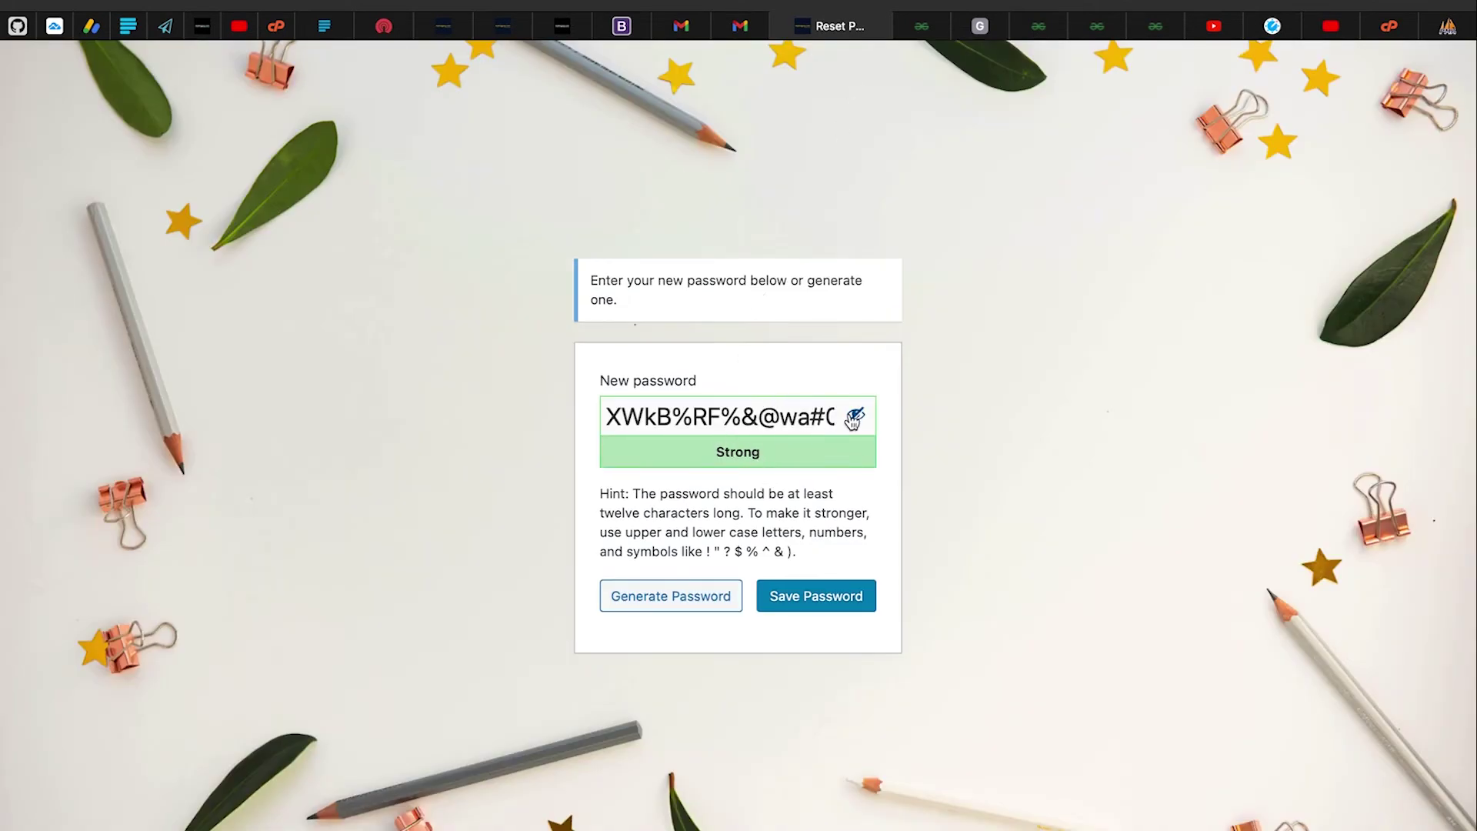
# Reset the account to the browser's suggested strong password and save it
pyautogui.click(775, 423)
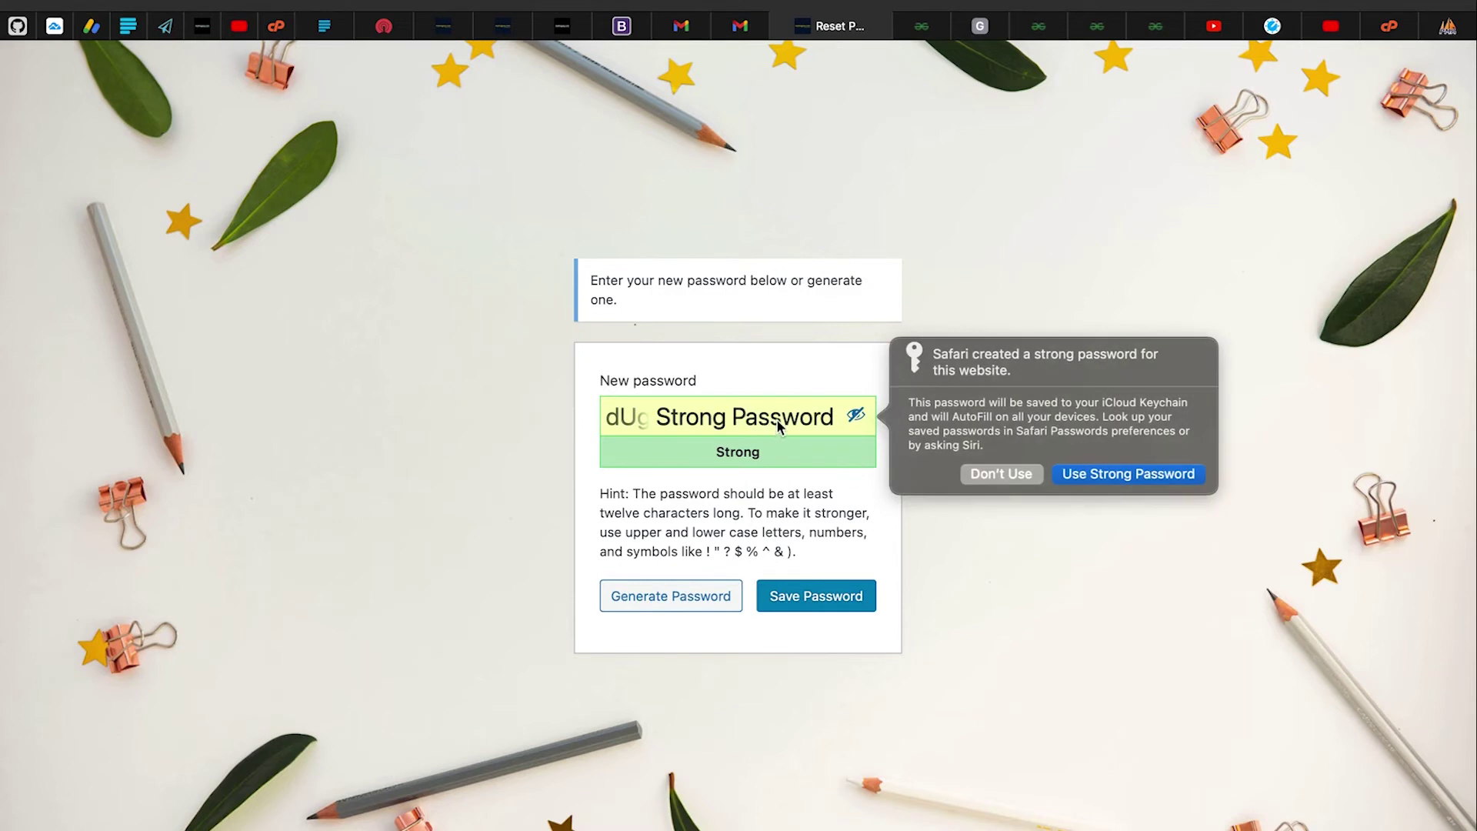
pyautogui.click(1125, 477)
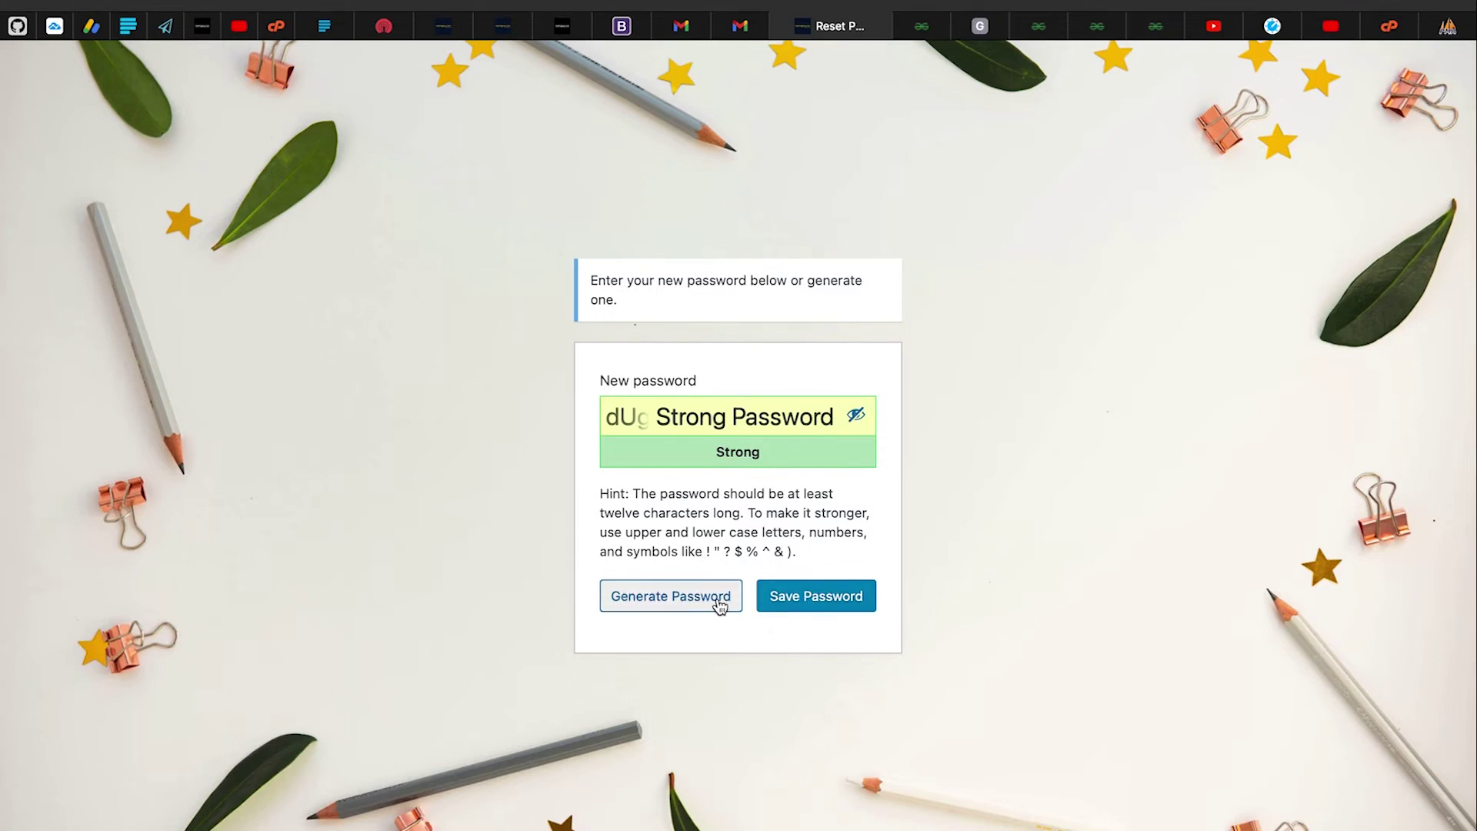
pyautogui.click(817, 606)
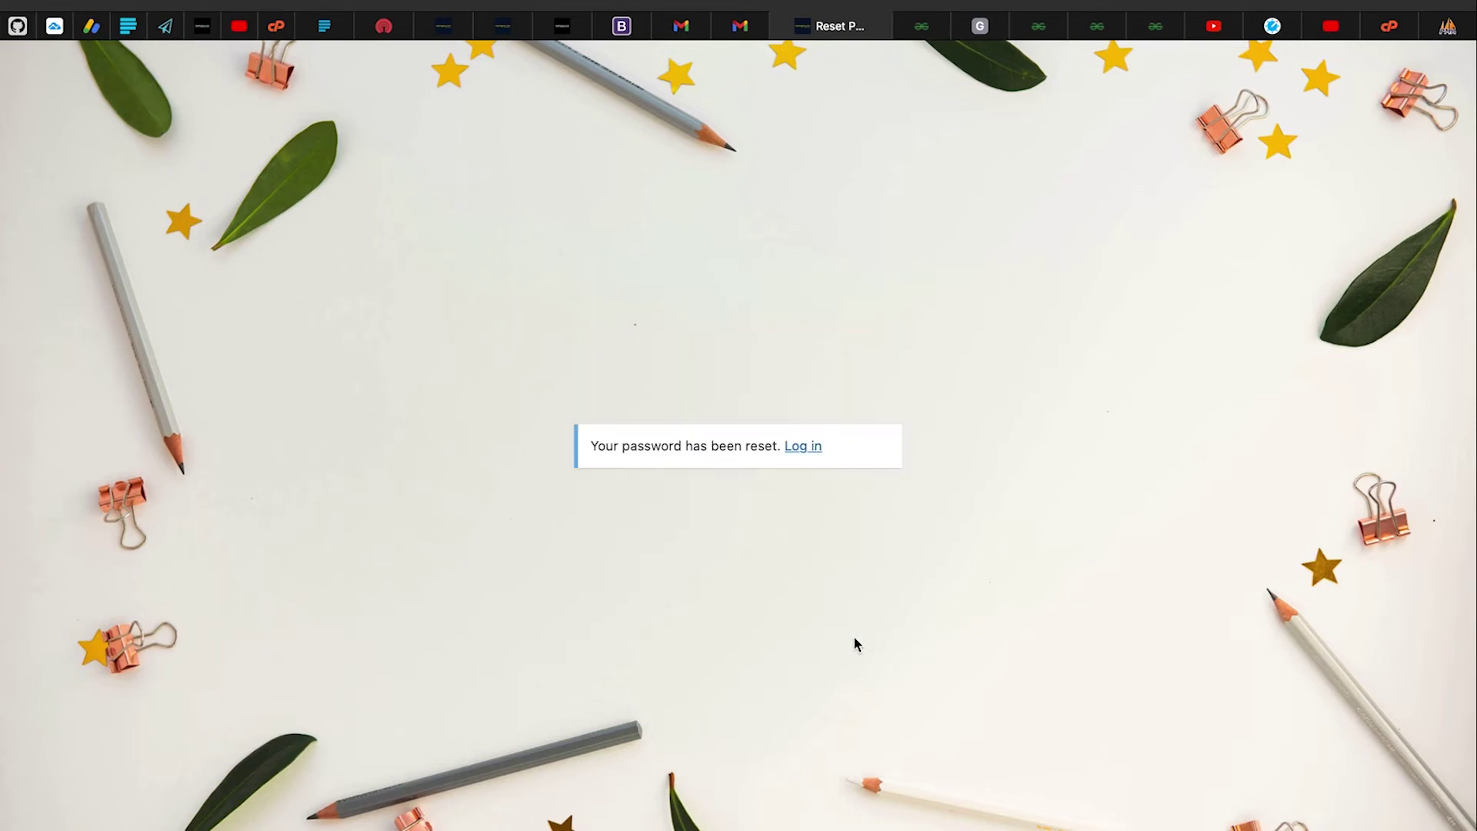
# On the login form, replace the prefilled 'admin' with the saved account credentials
pyautogui.click(804, 448)
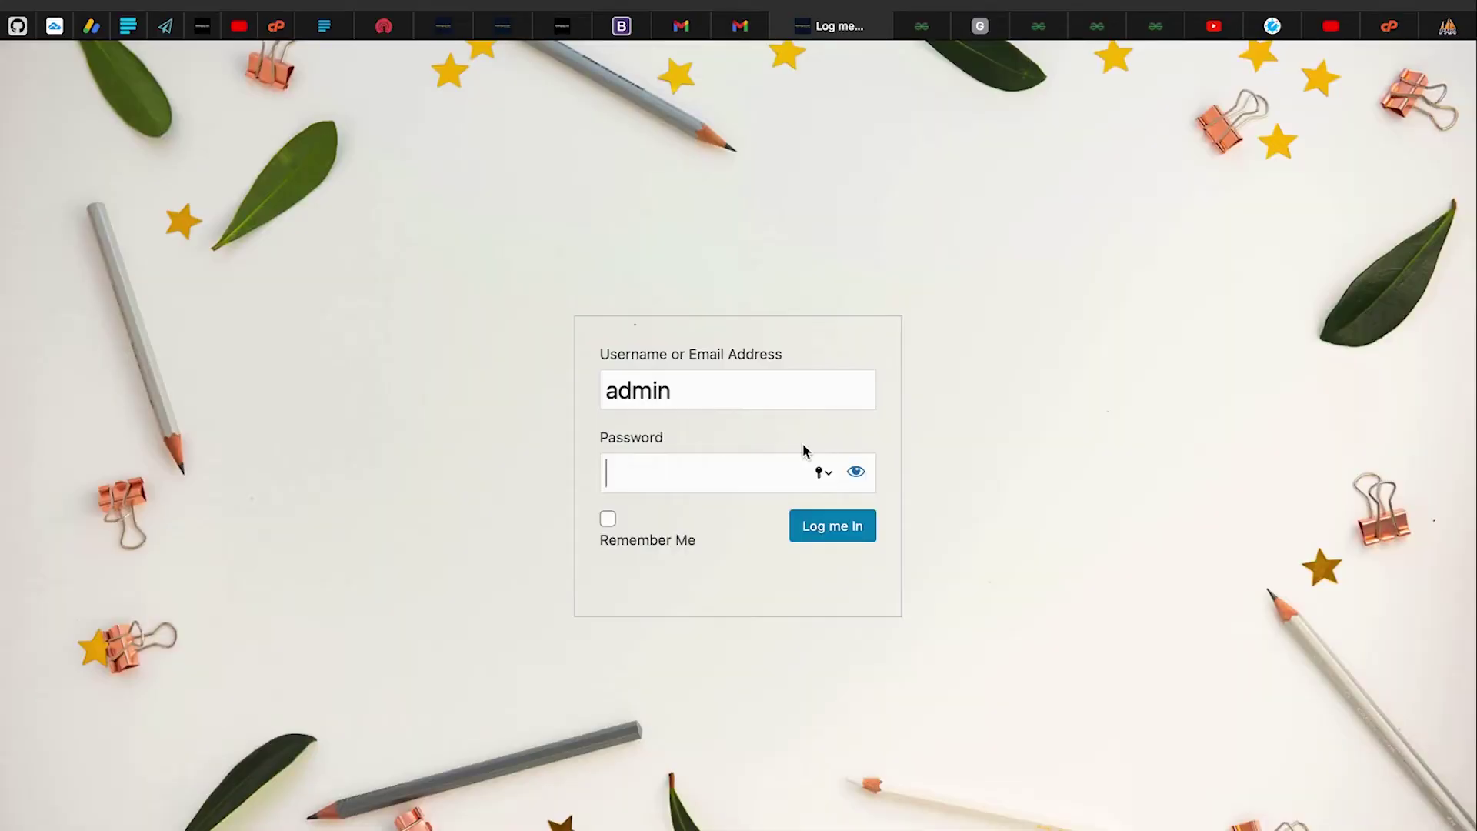
pyautogui.click(677, 392)
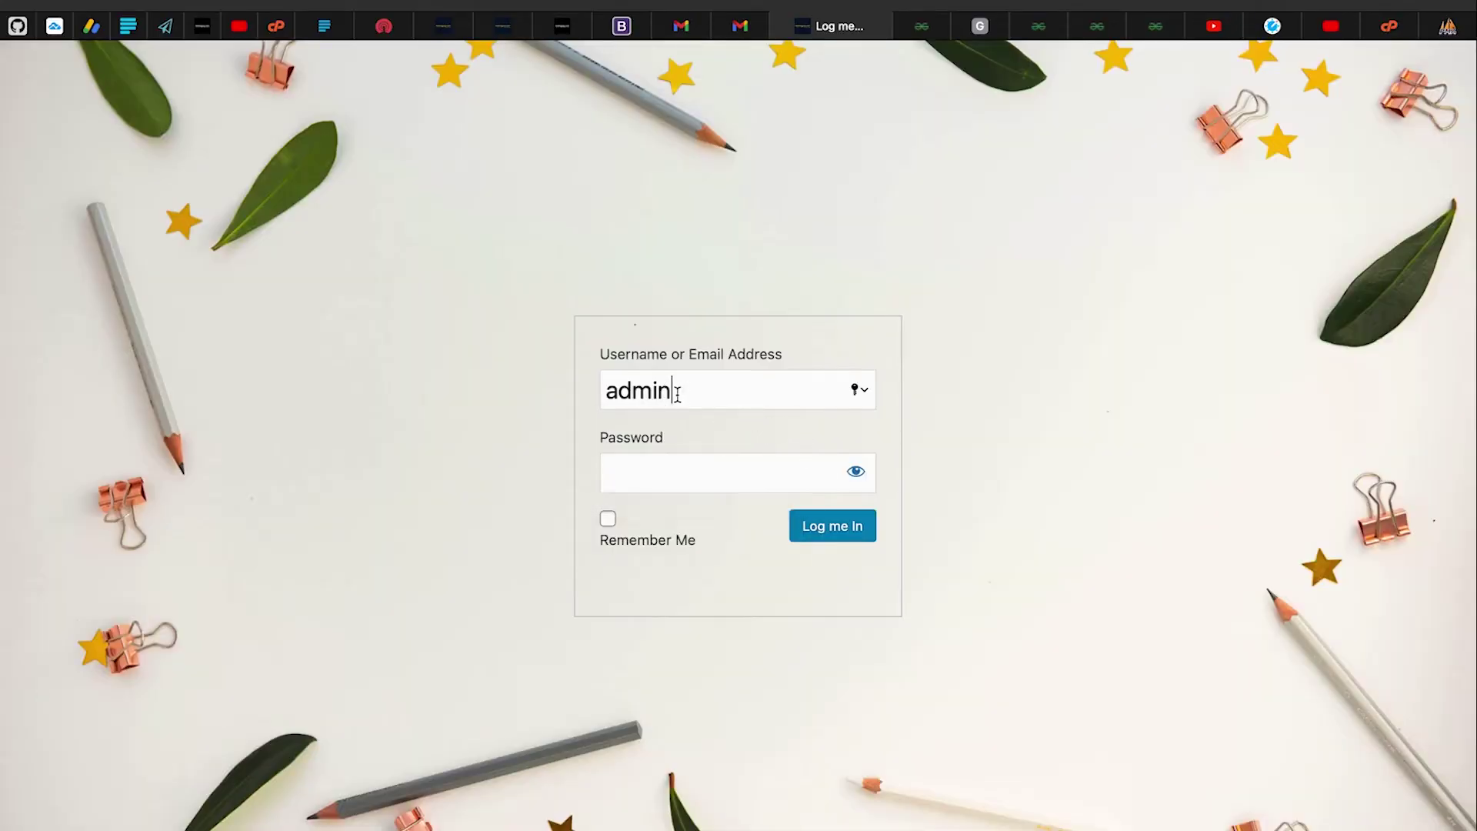
pyautogui.doubleClick(637, 390)
pyautogui.press('BackSpace')
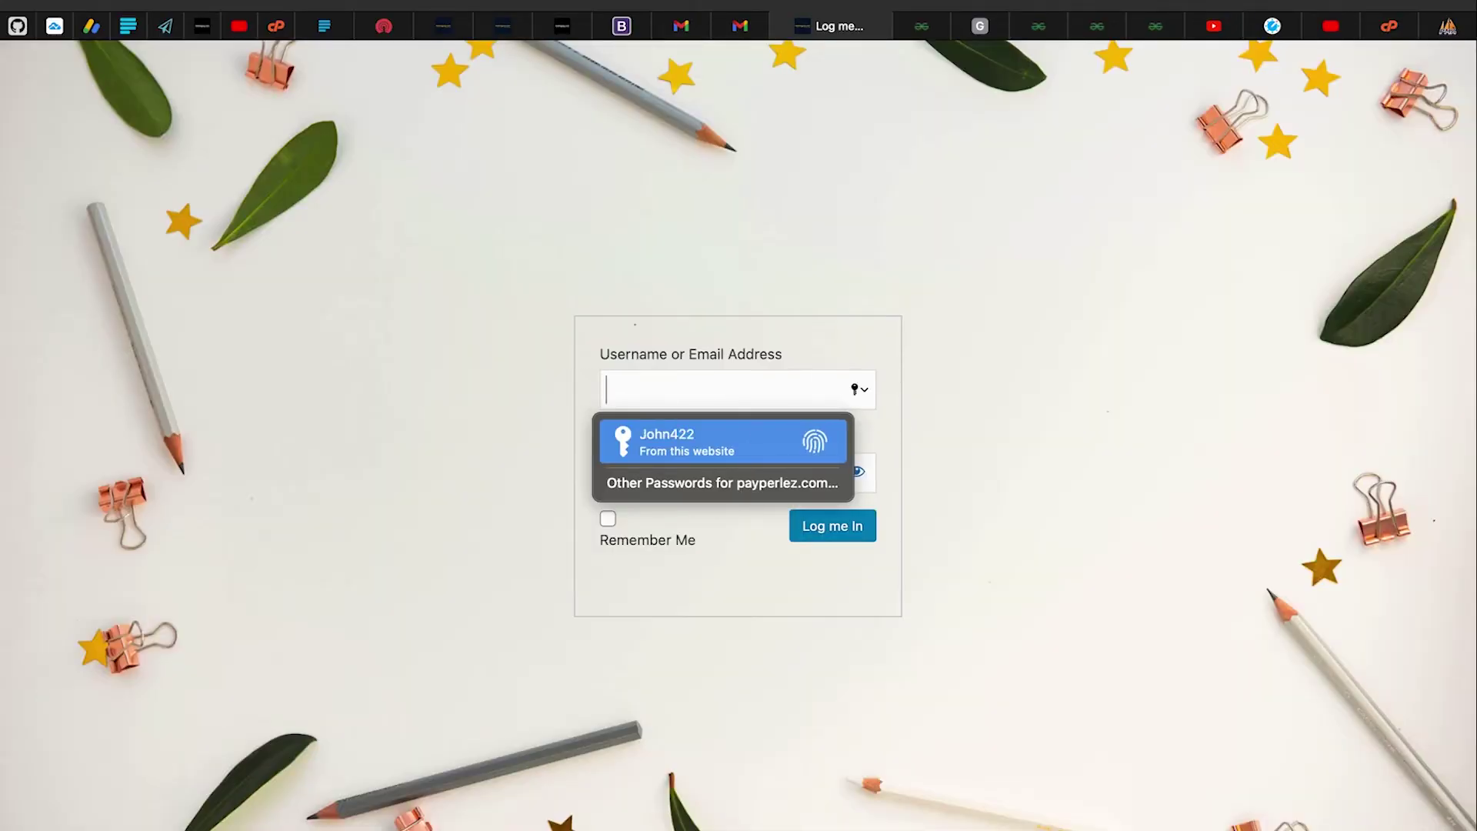
pyautogui.click(674, 462)
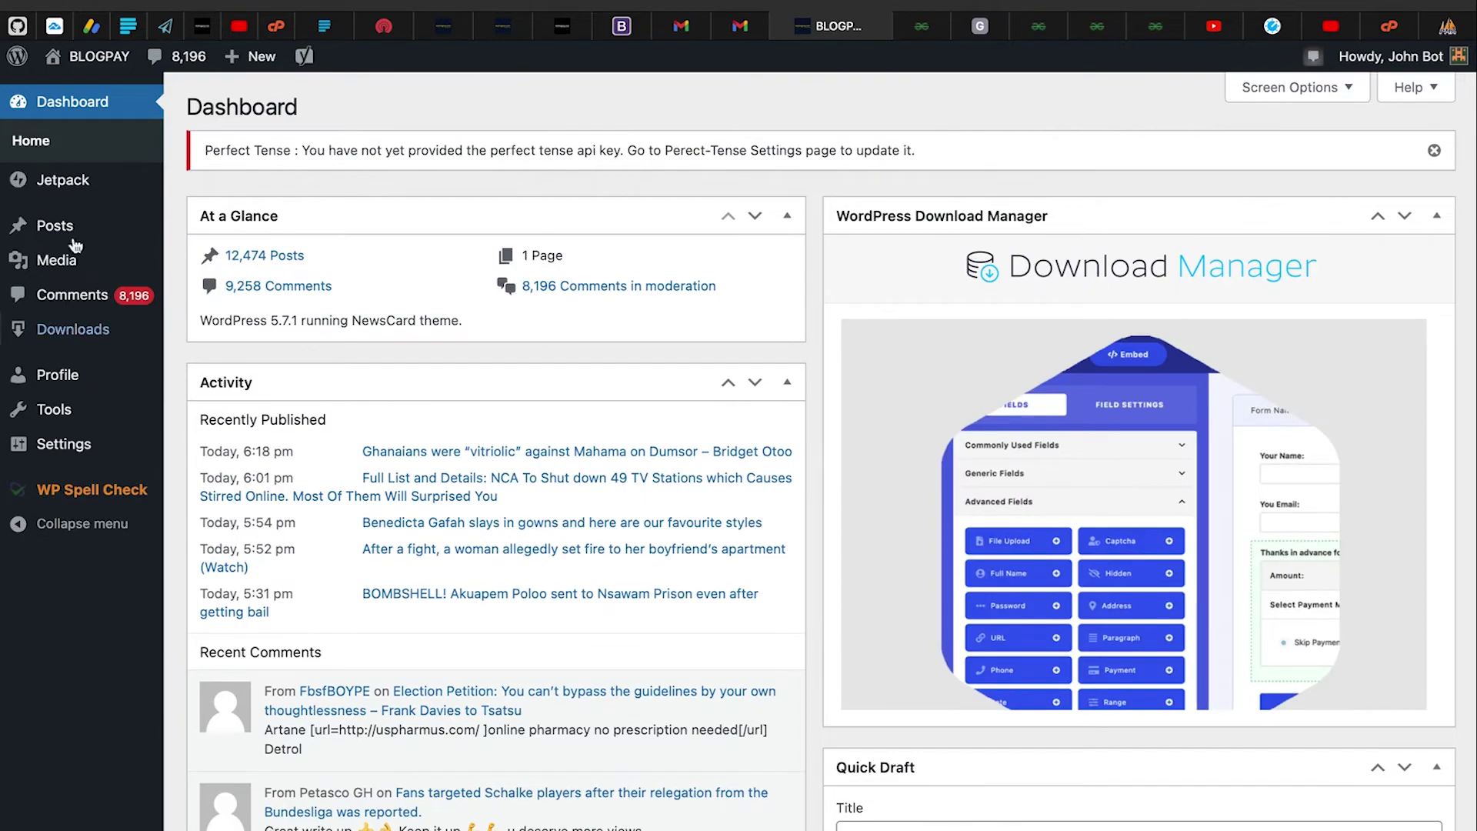
# Review the WordPress Dashboard's At a Glance and Activity widgets and the Posts menu
pyautogui.scroll(-15, 366, 597)
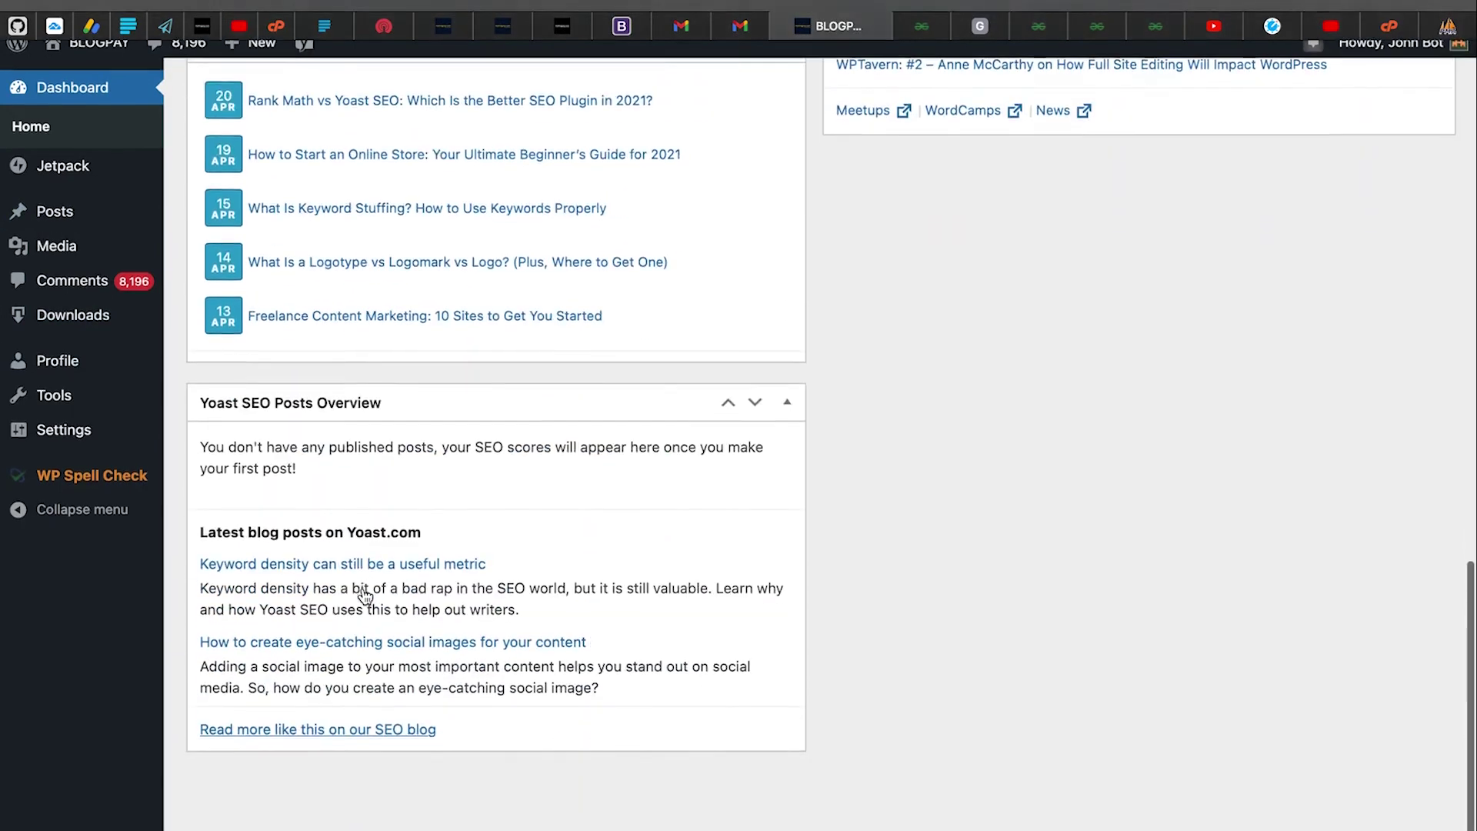
pyautogui.scroll(15, 365, 597)
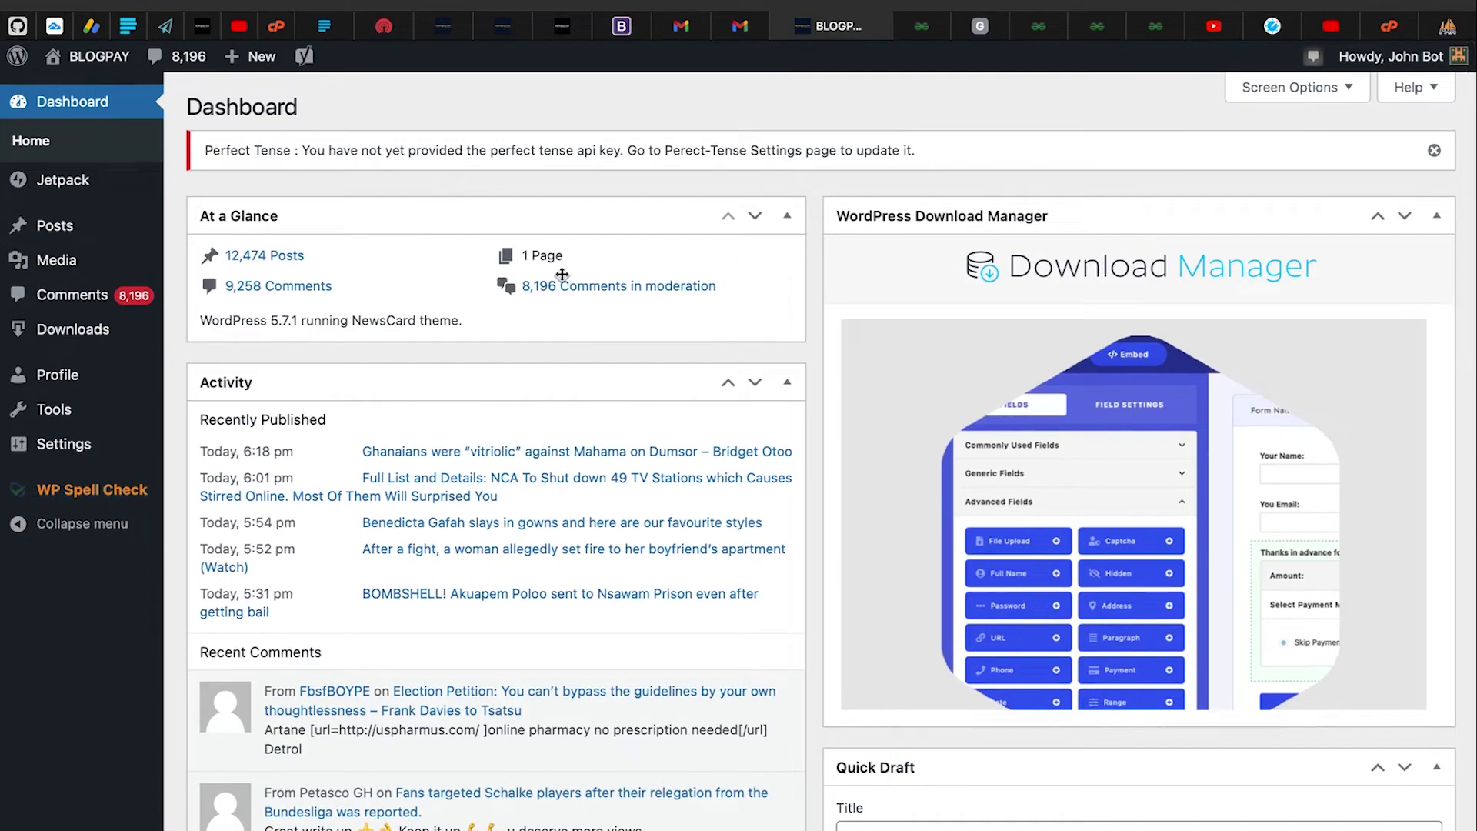
pyautogui.scroll(-7, 531, 539)
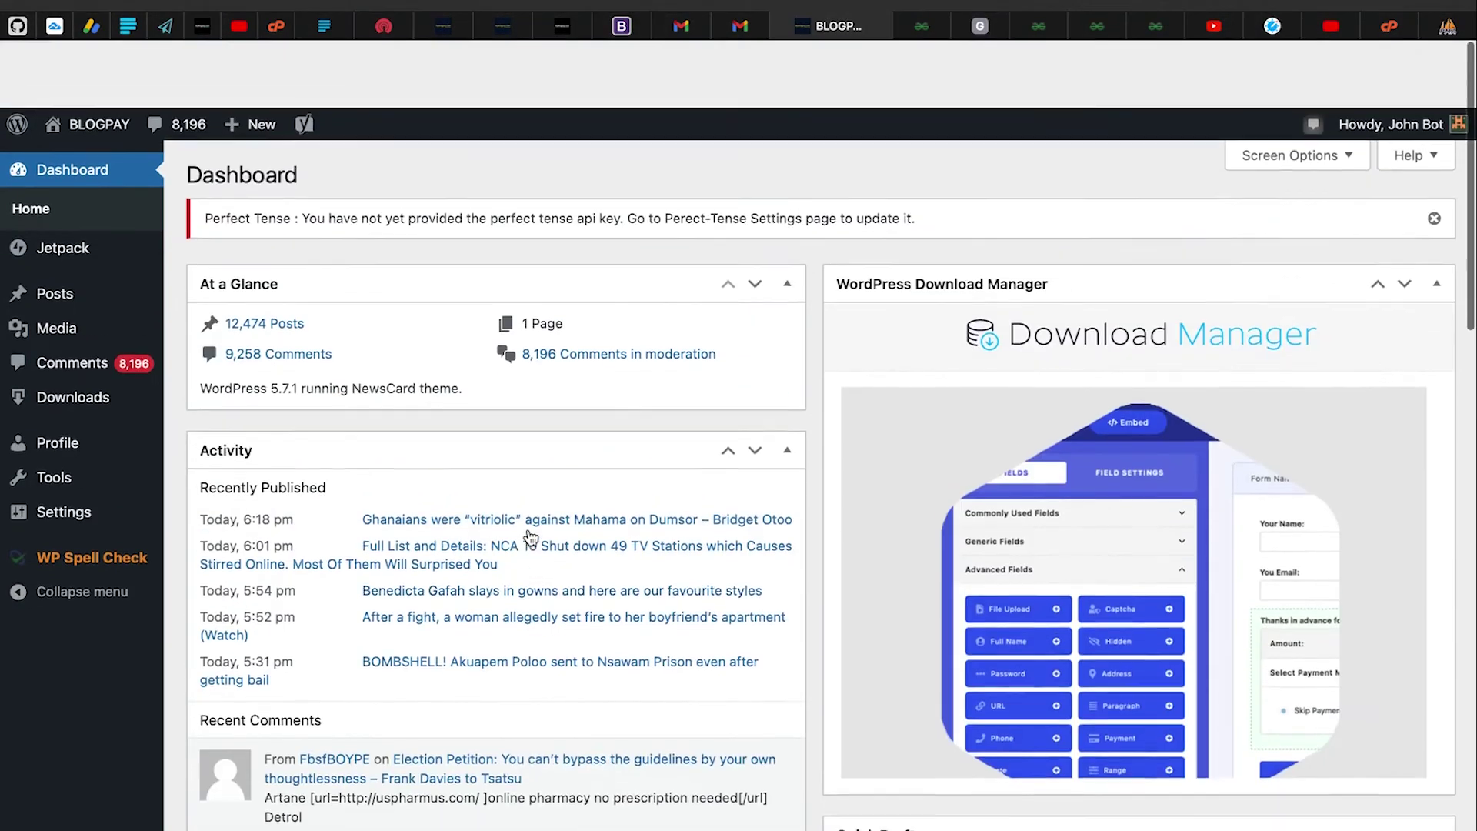
pyautogui.scroll(7, 531, 538)
pyautogui.moveTo(54, 228)
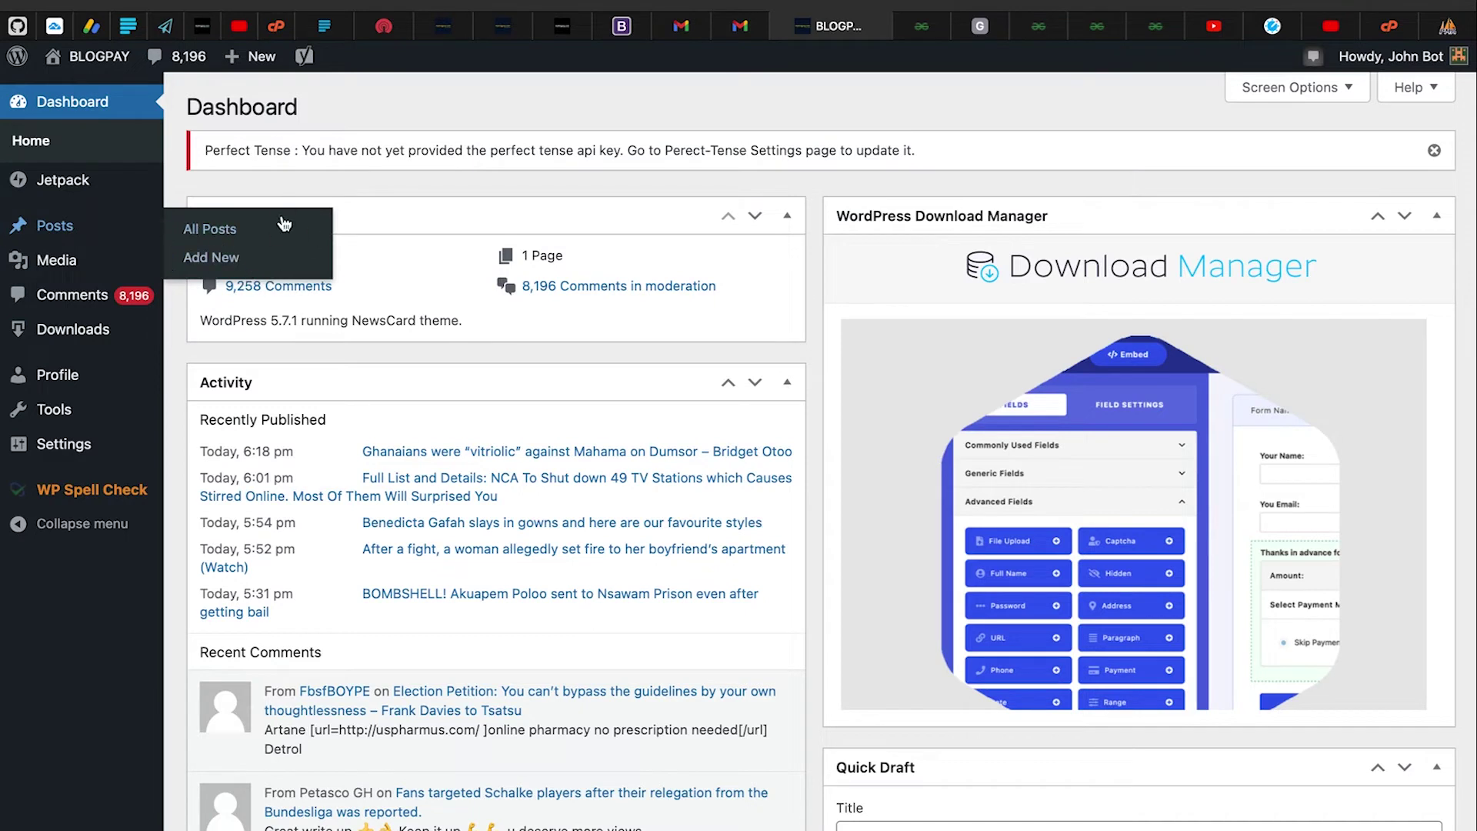
# Return to the Blogpay tab and reload the User's Dashboard
pyautogui.click(202, 26)
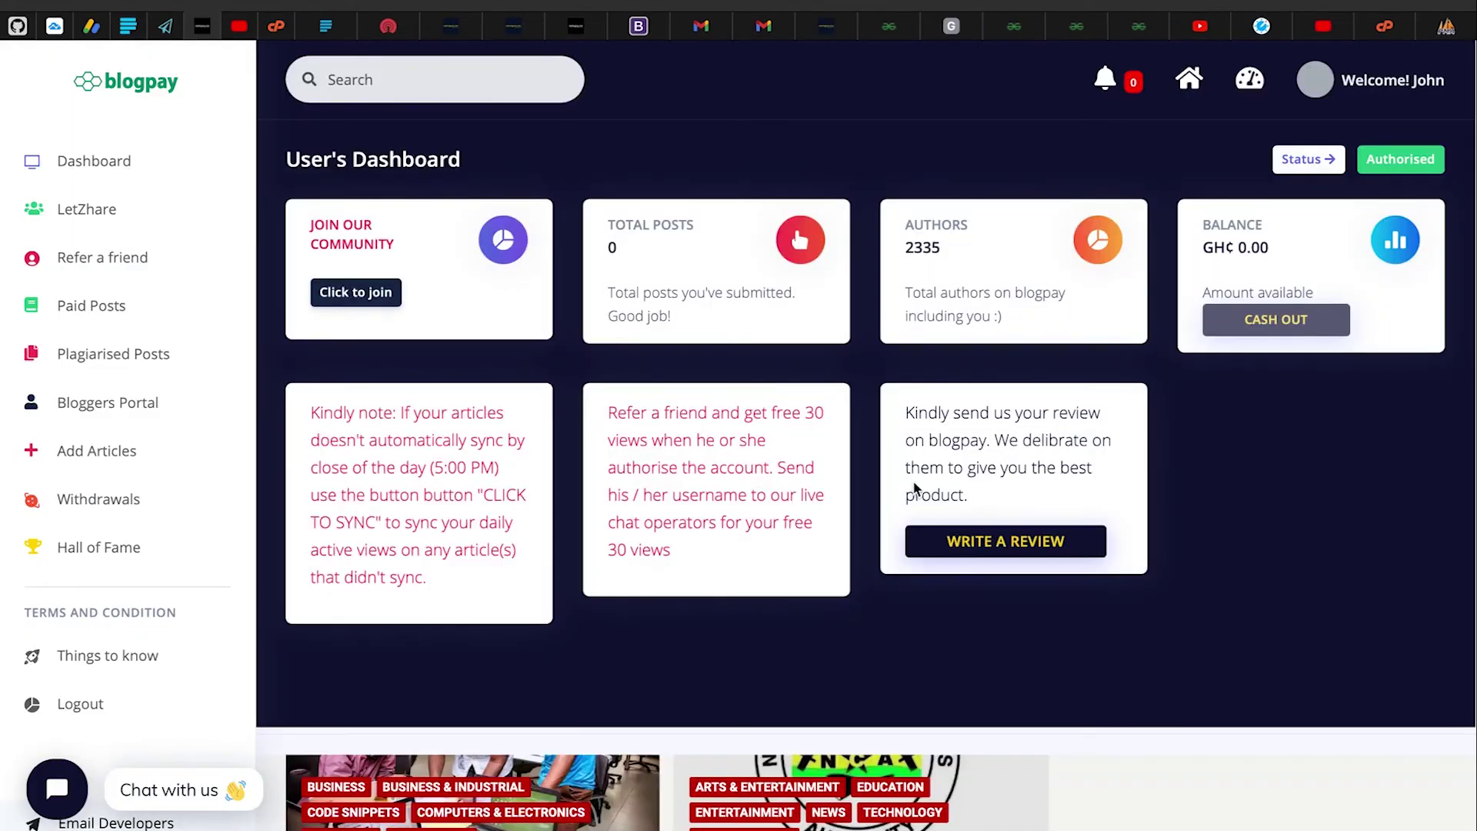
pyautogui.scroll(-5, 899, 604)
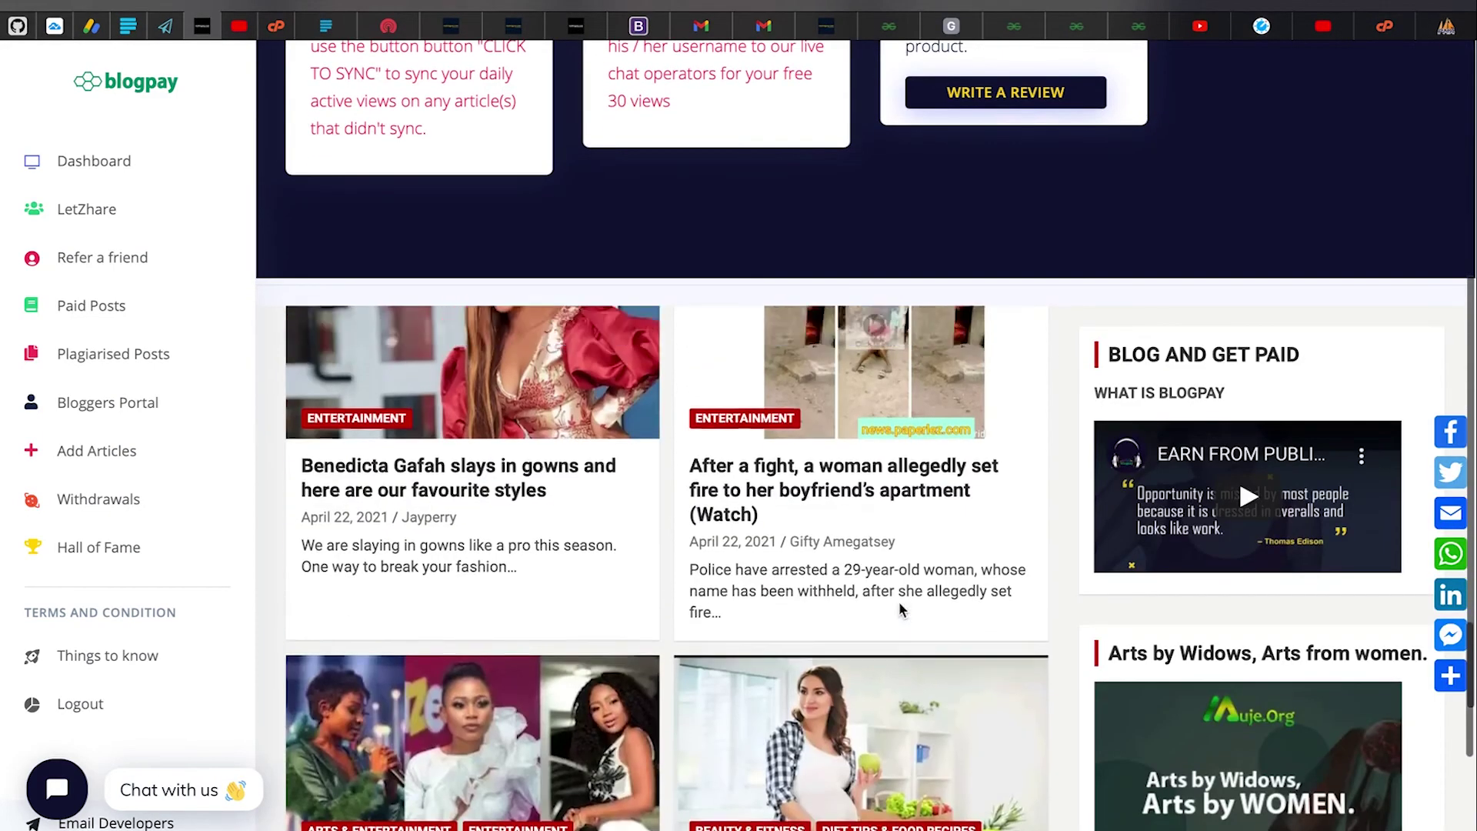
pyautogui.click(89, 163)
pyautogui.scroll(-4, 1275, 468)
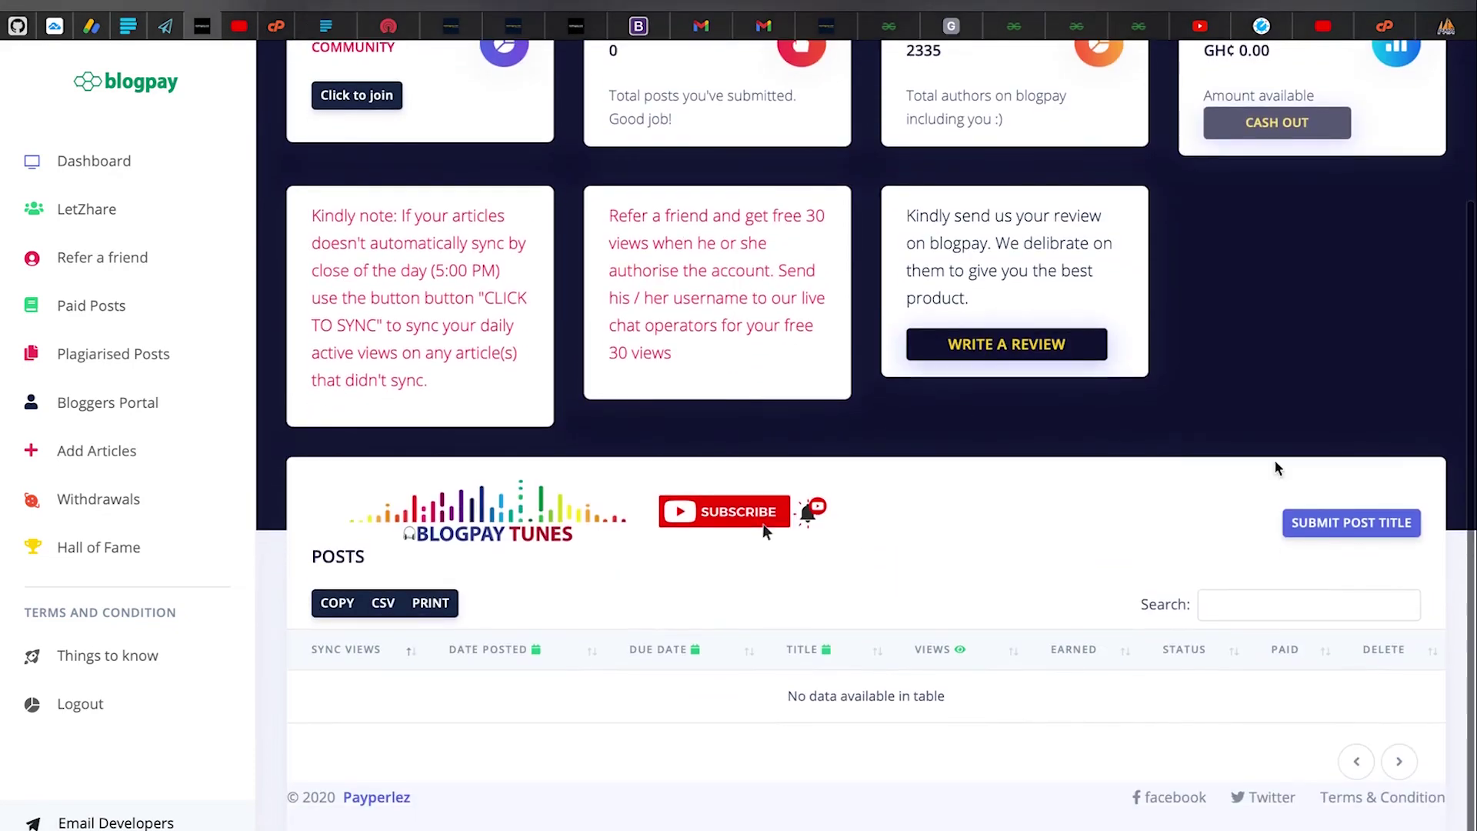
# Open the Submit Post Title form, focus its title field, and close it unsubmitted
pyautogui.click(1352, 523)
pyautogui.click(550, 446)
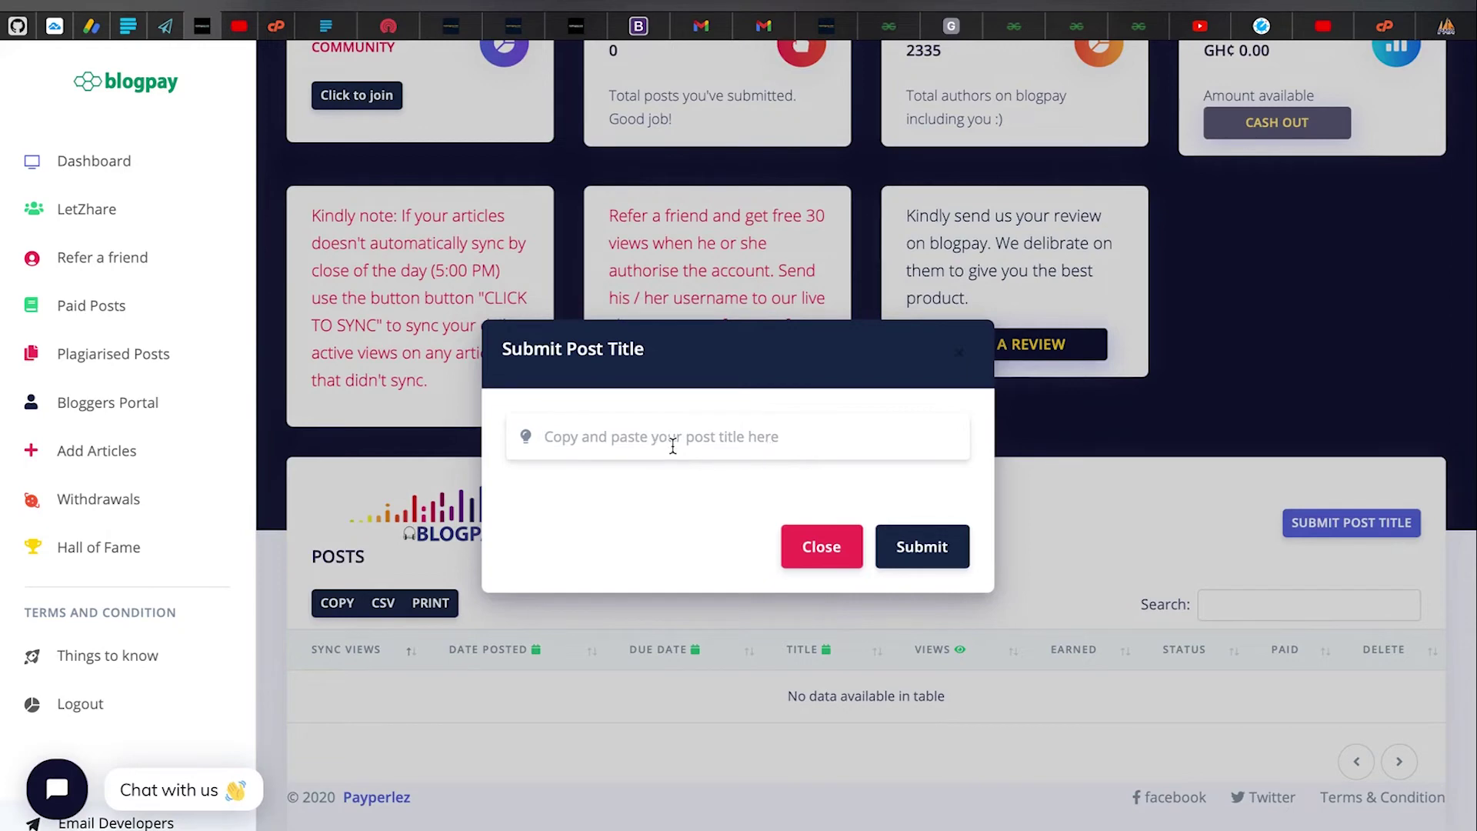
pyautogui.click(821, 546)
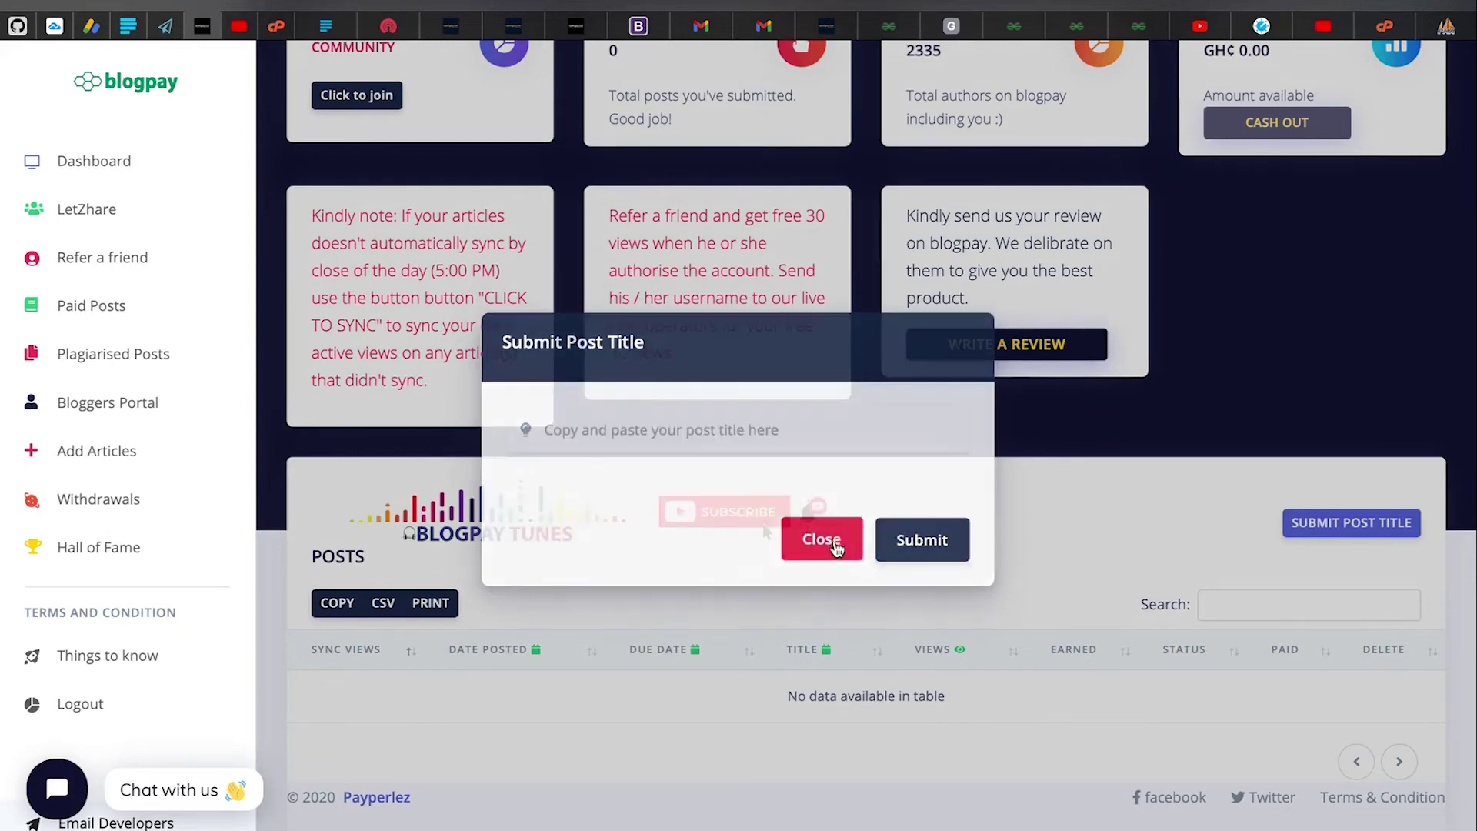
pyautogui.scroll(3, 800, 383)
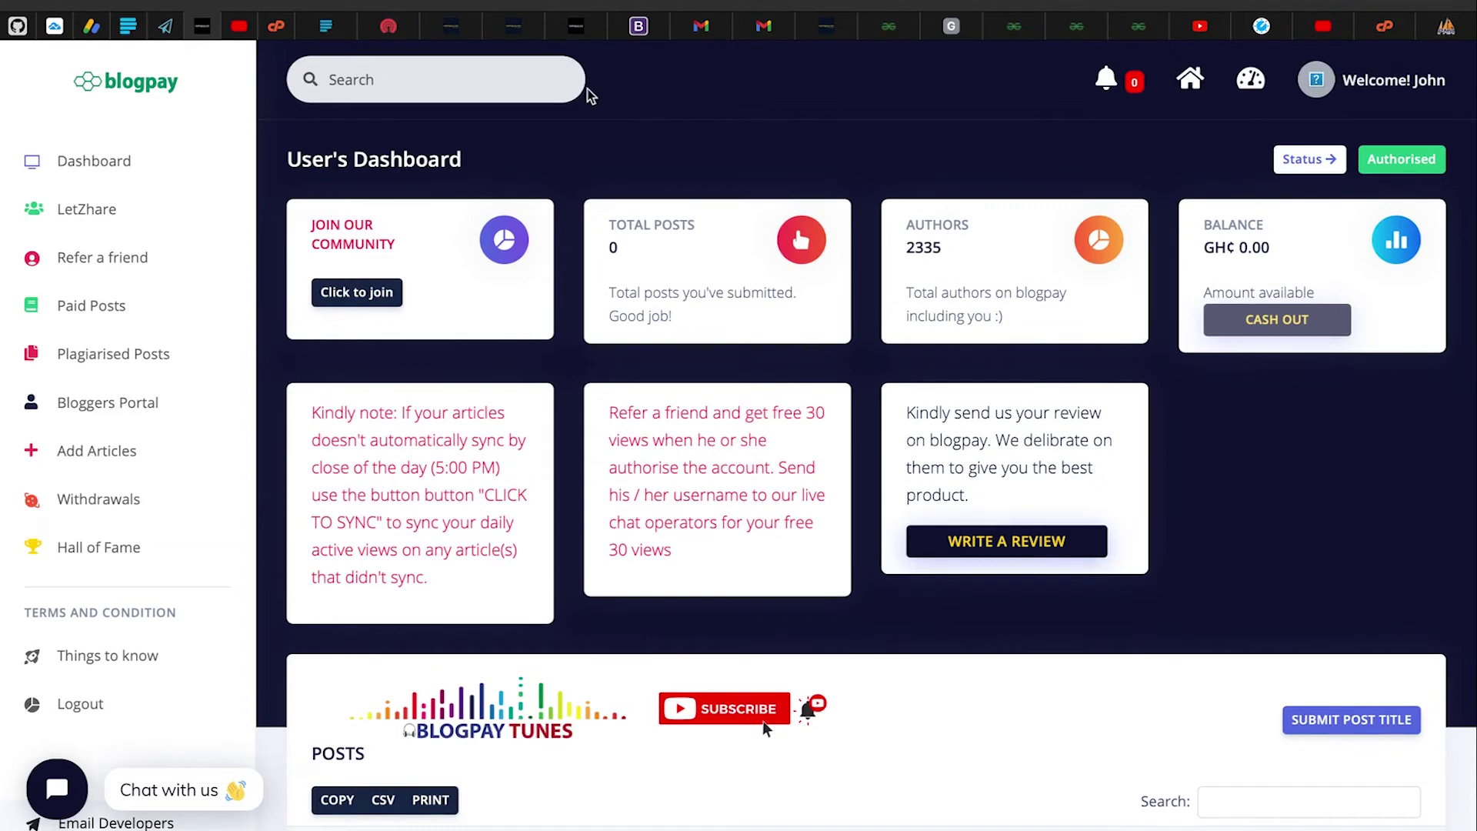
# Close the WordPress admin tab and return to the Blogpay dashboard
pyautogui.click(807, 33)
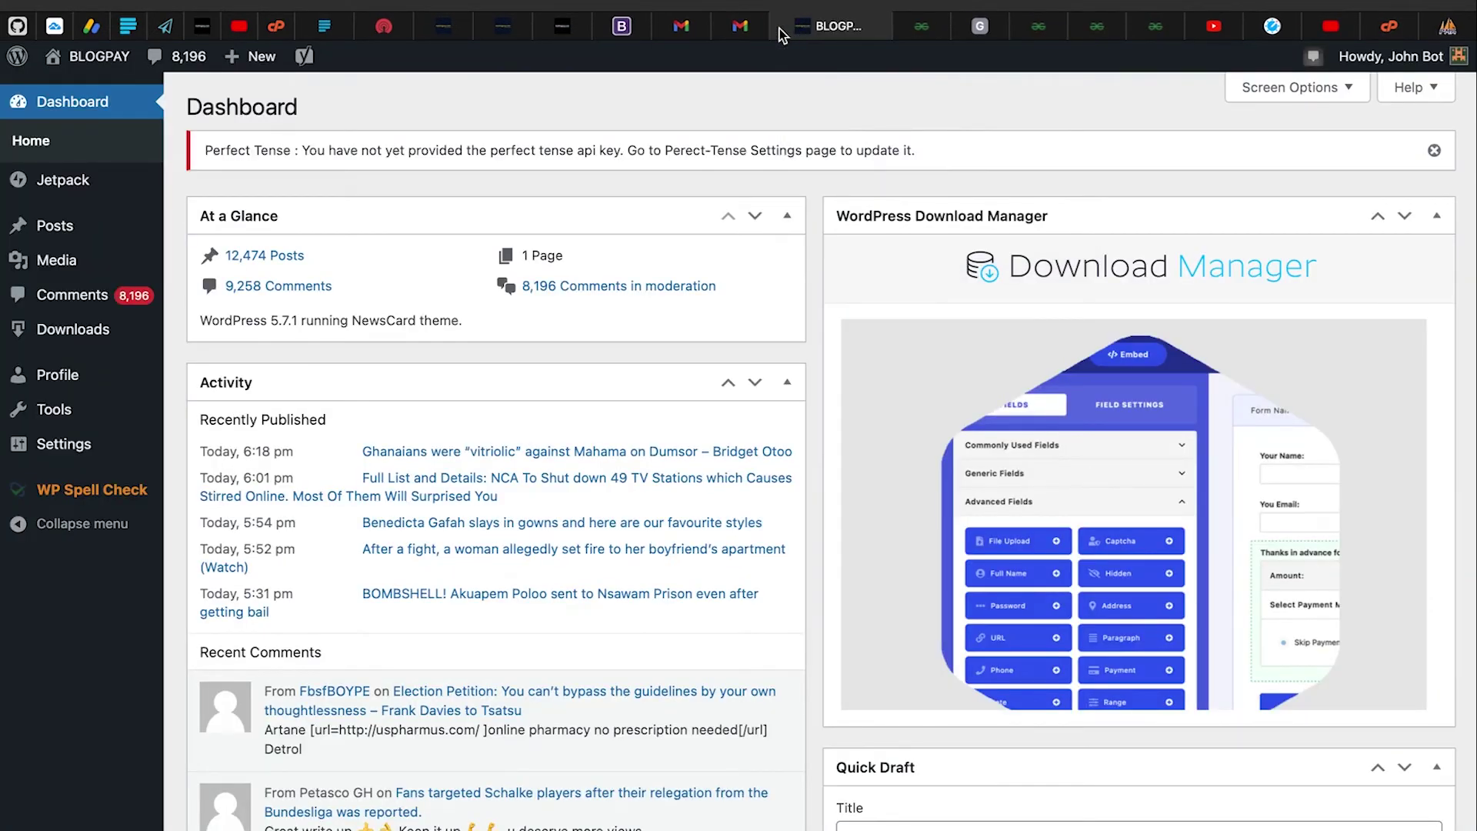
pyautogui.hotkey('ctrl', 'w')
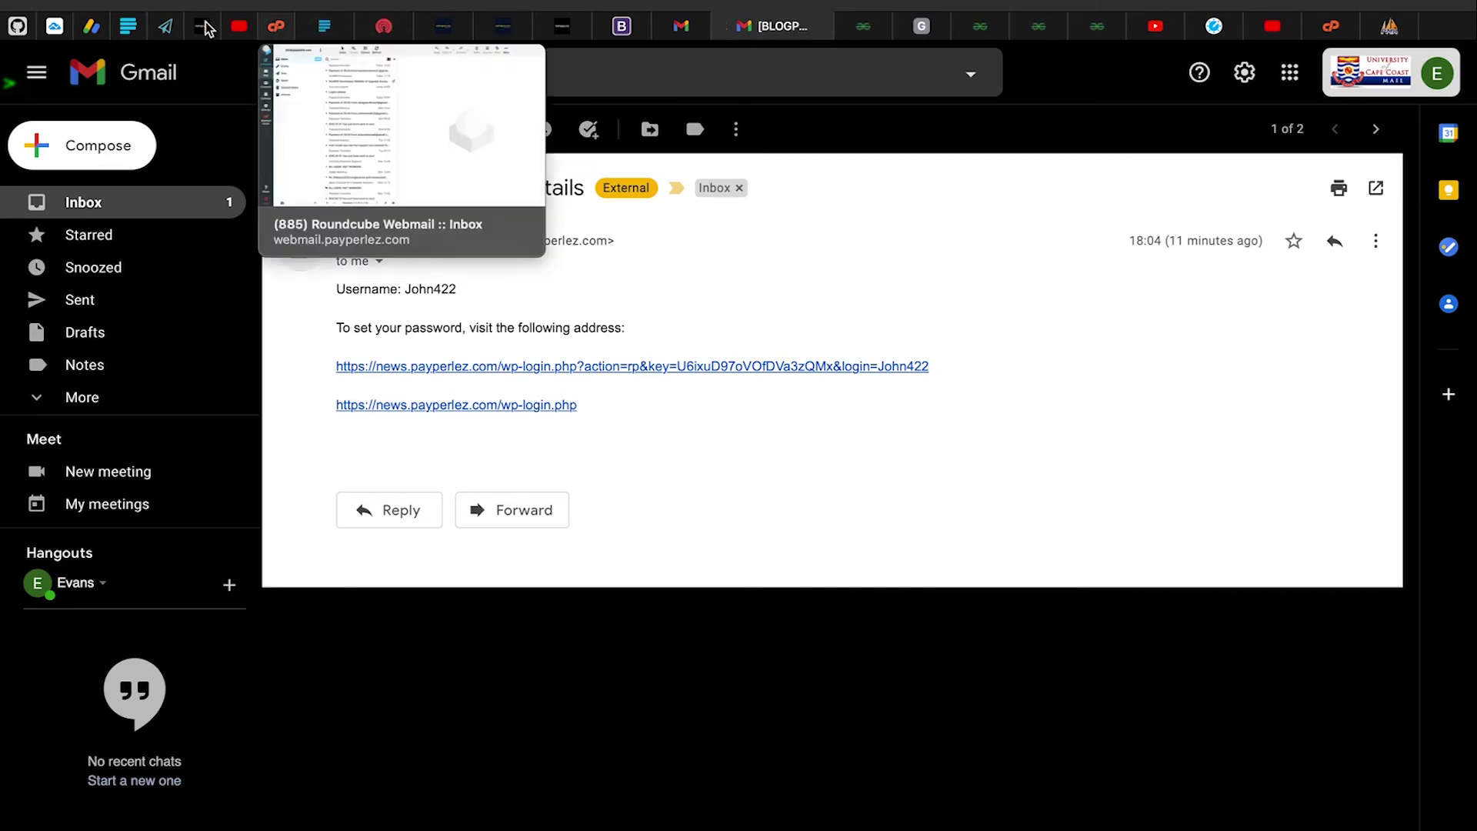
pyautogui.click(203, 27)
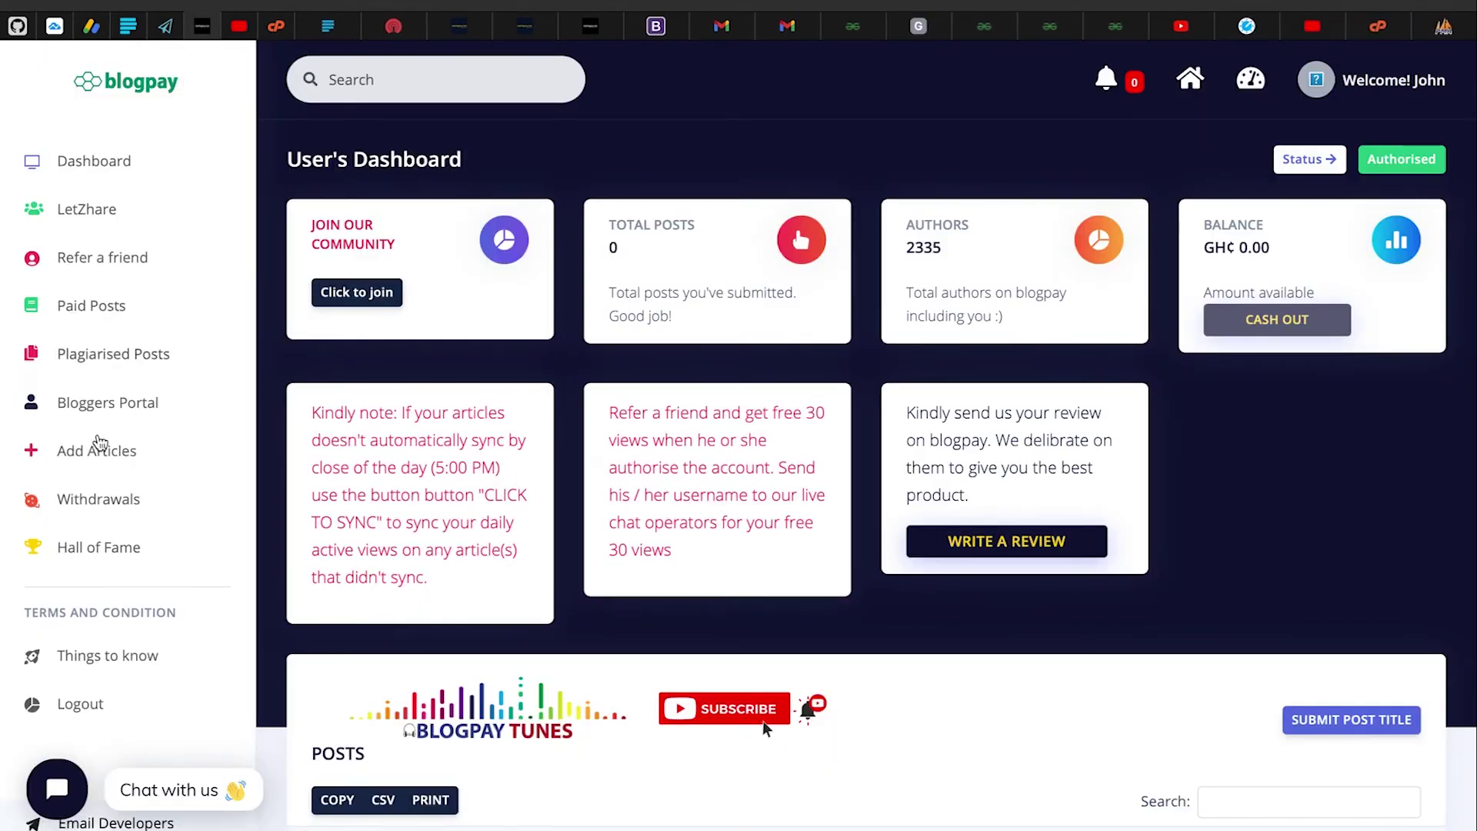
# Fill in the saved account password on the WordPress login and log in
pyautogui.click(78, 459)
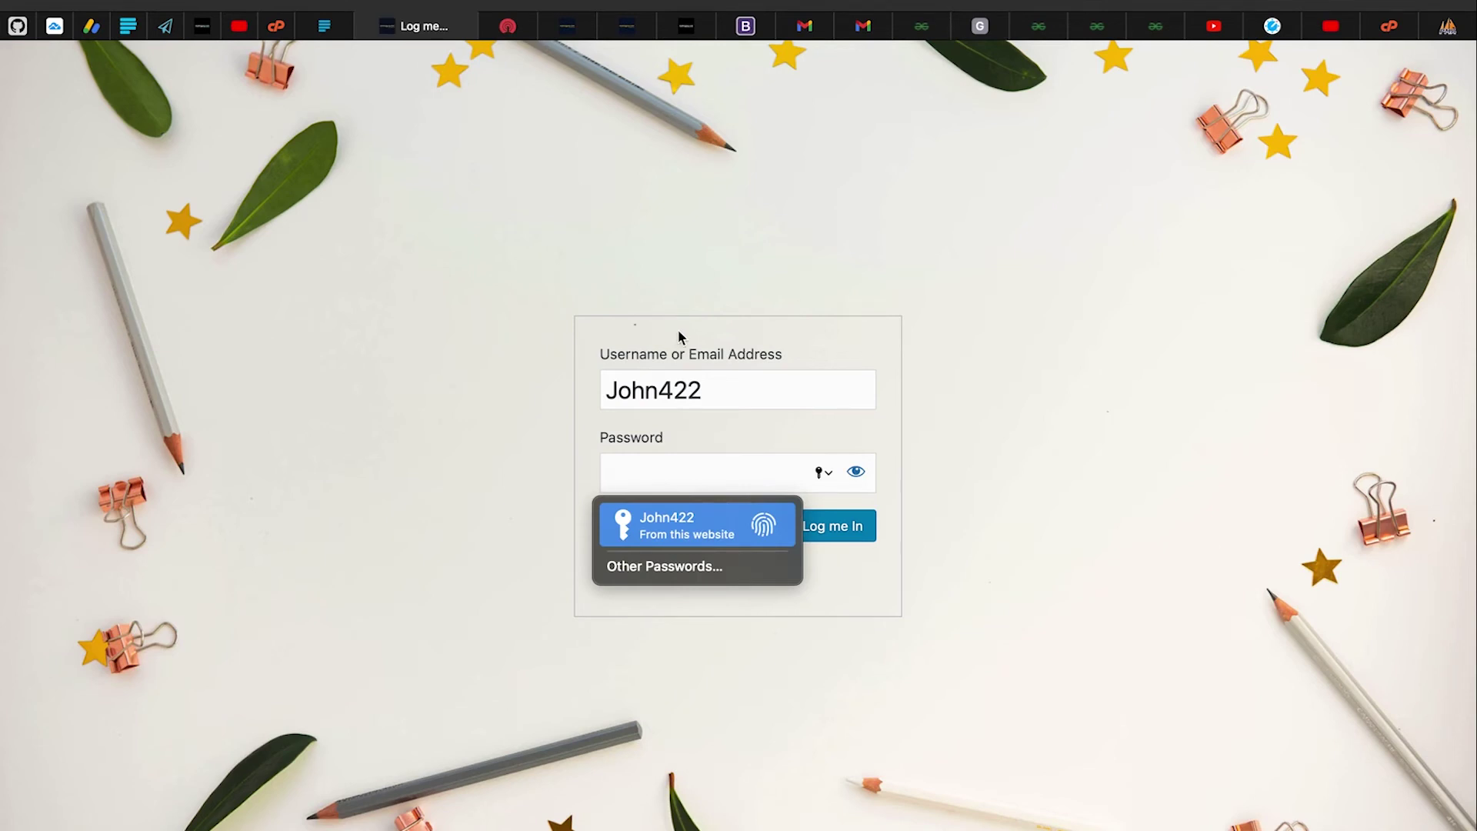
pyautogui.press('Return')
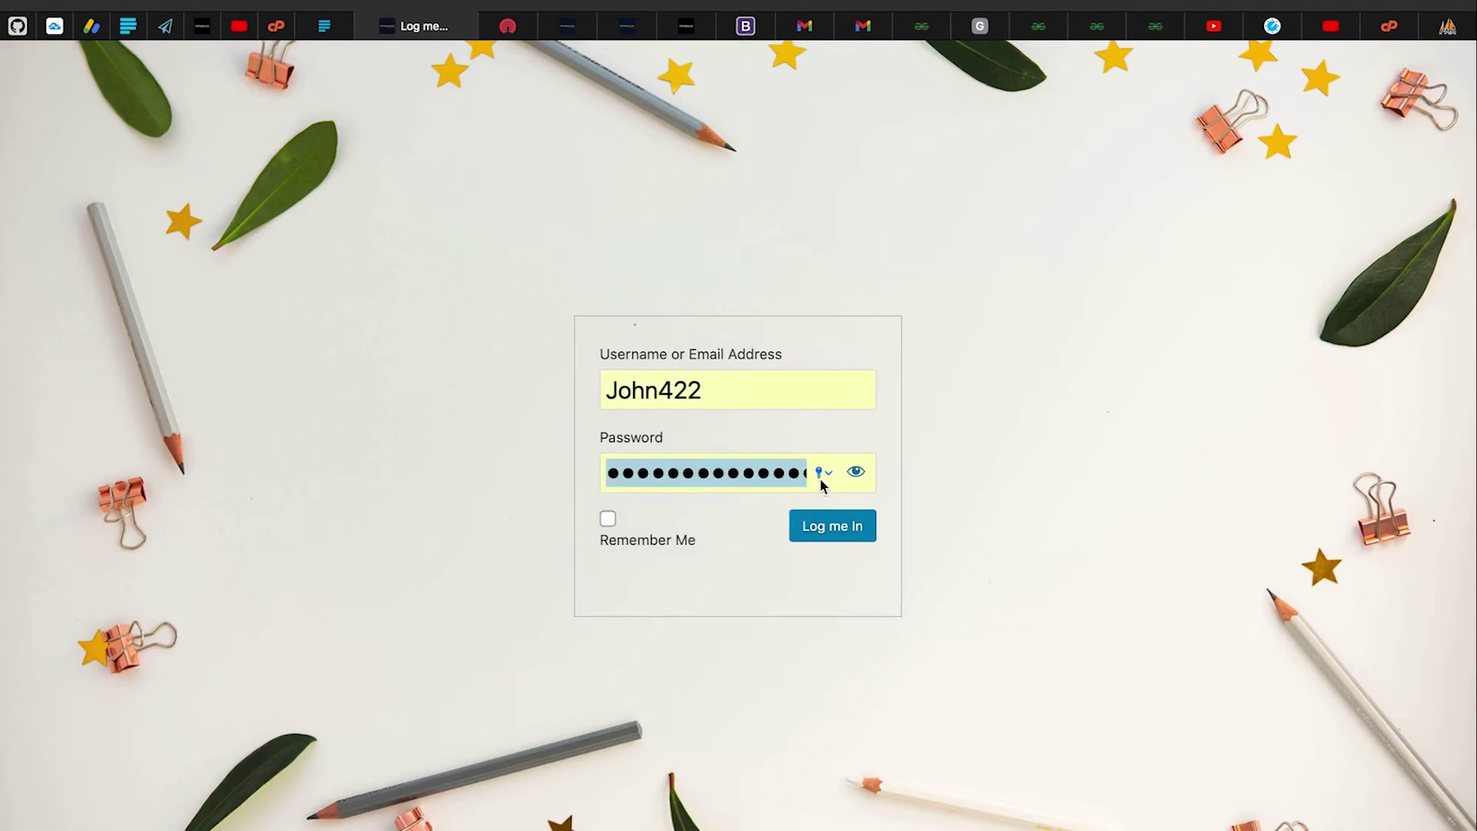
pyautogui.click(828, 524)
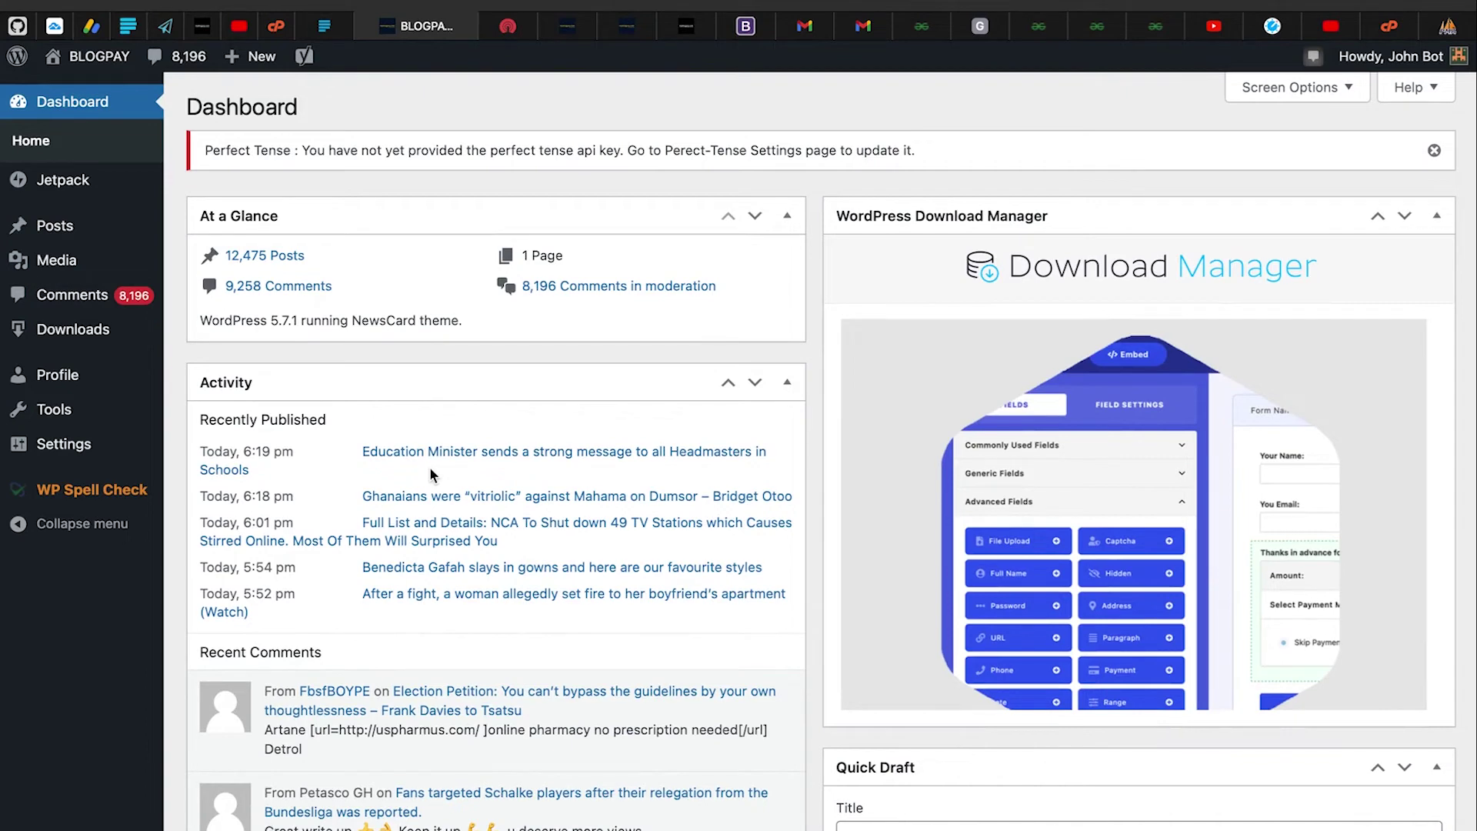
# Back on Blogpay, open the Submit Post Title form and close it empty
pyautogui.click(202, 26)
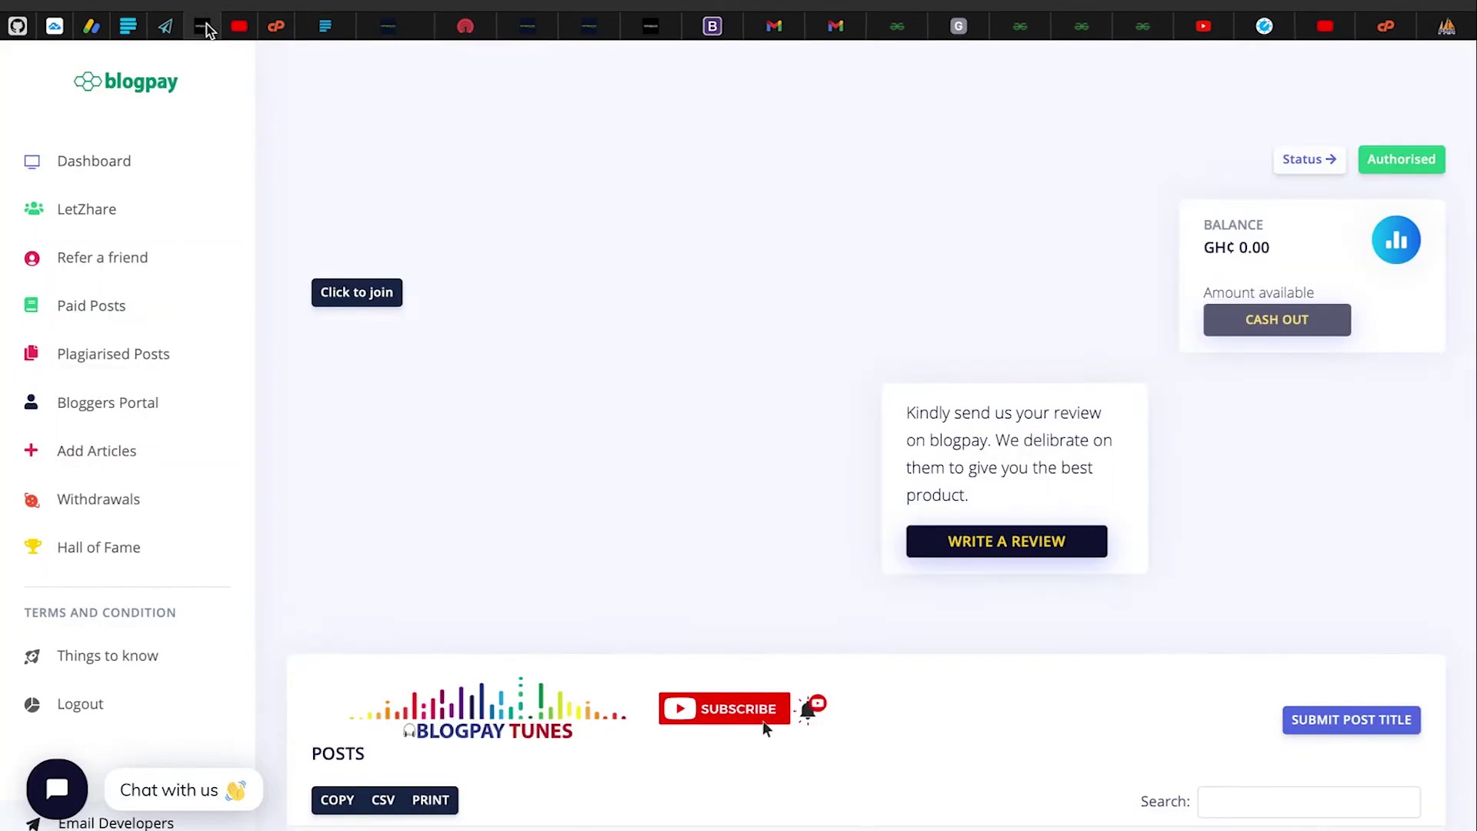
pyautogui.scroll(-3, 757, 592)
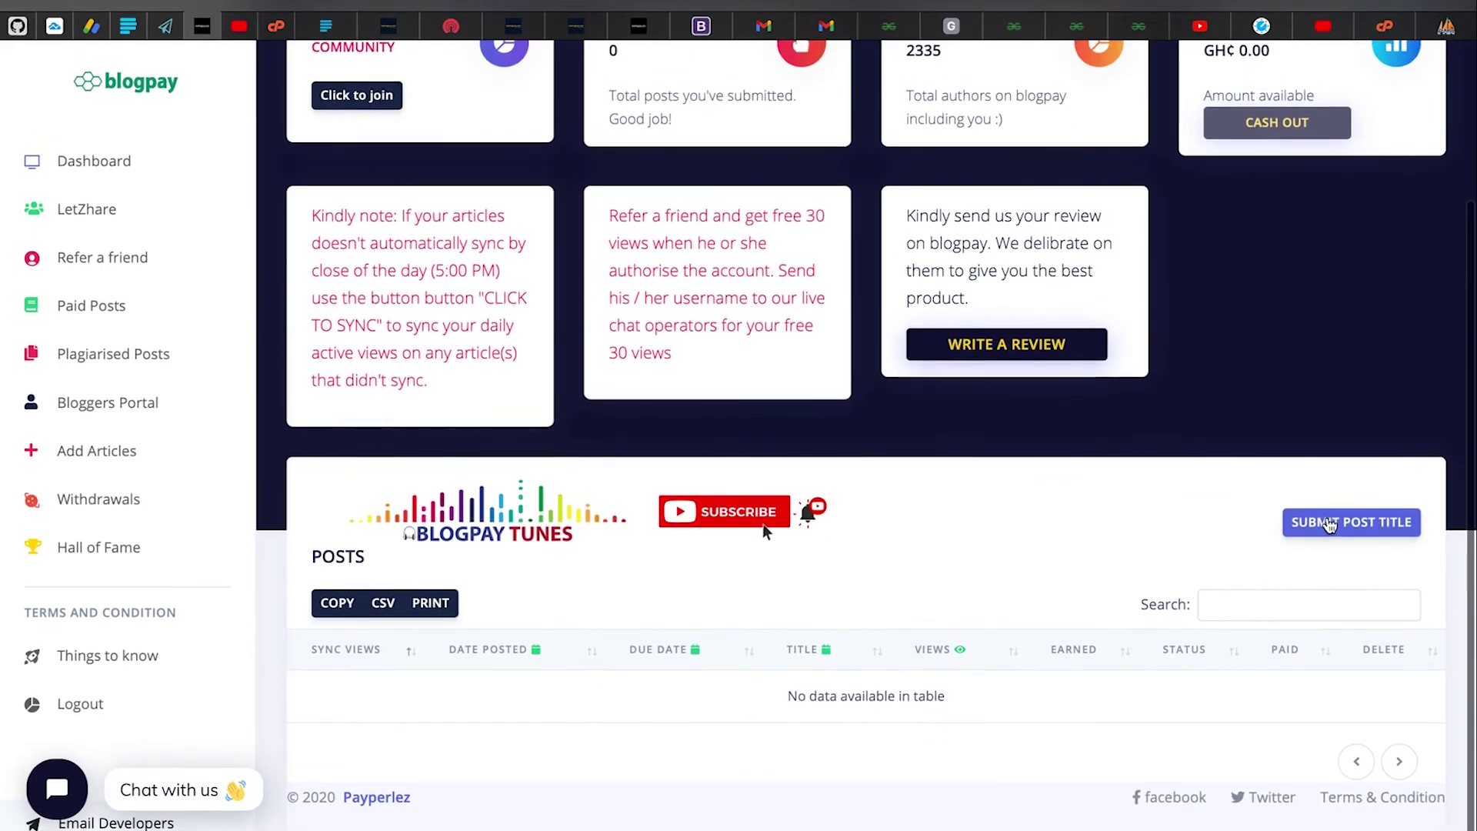
pyautogui.click(1328, 524)
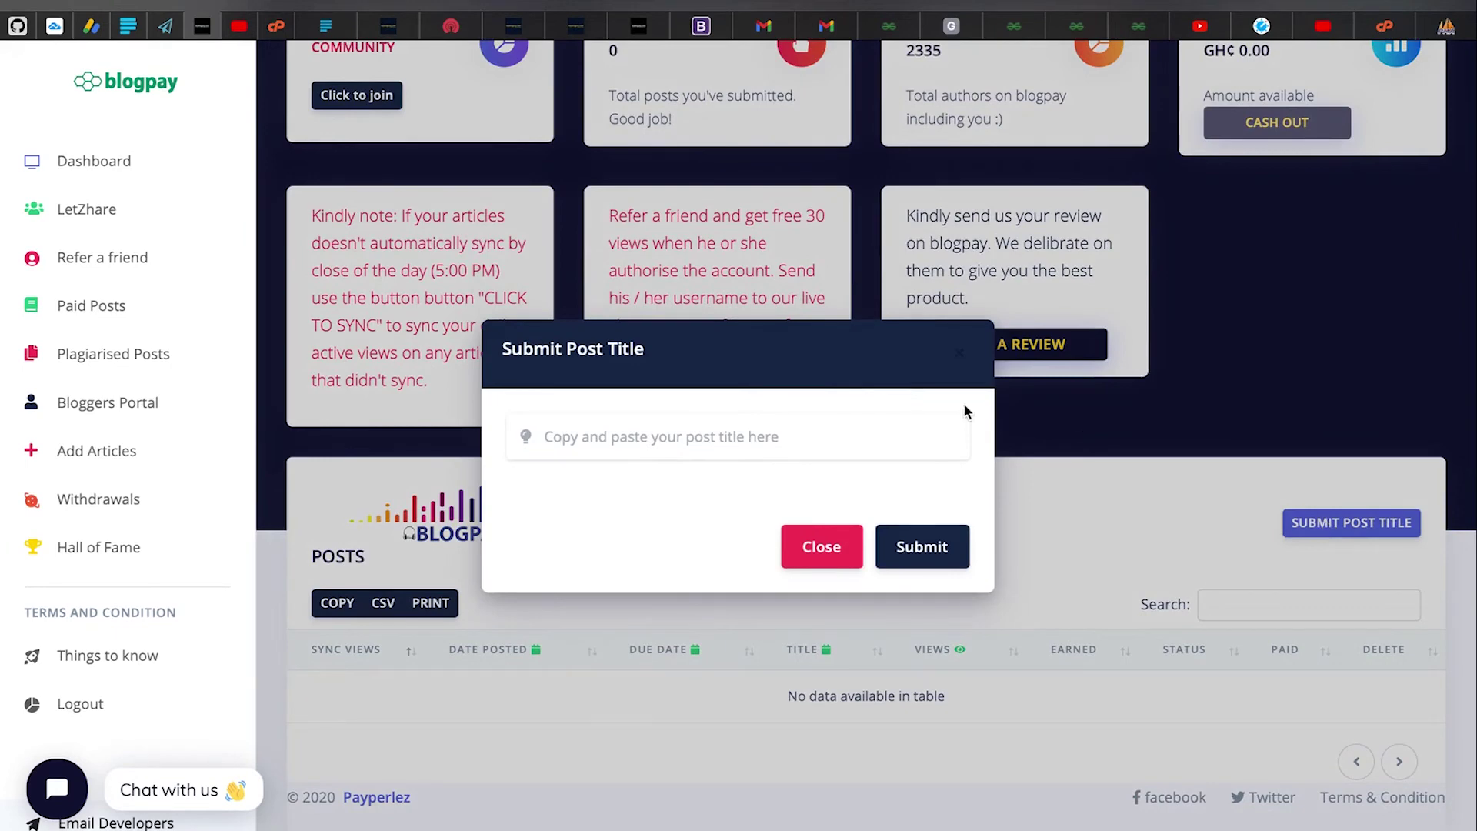
pyautogui.click(829, 551)
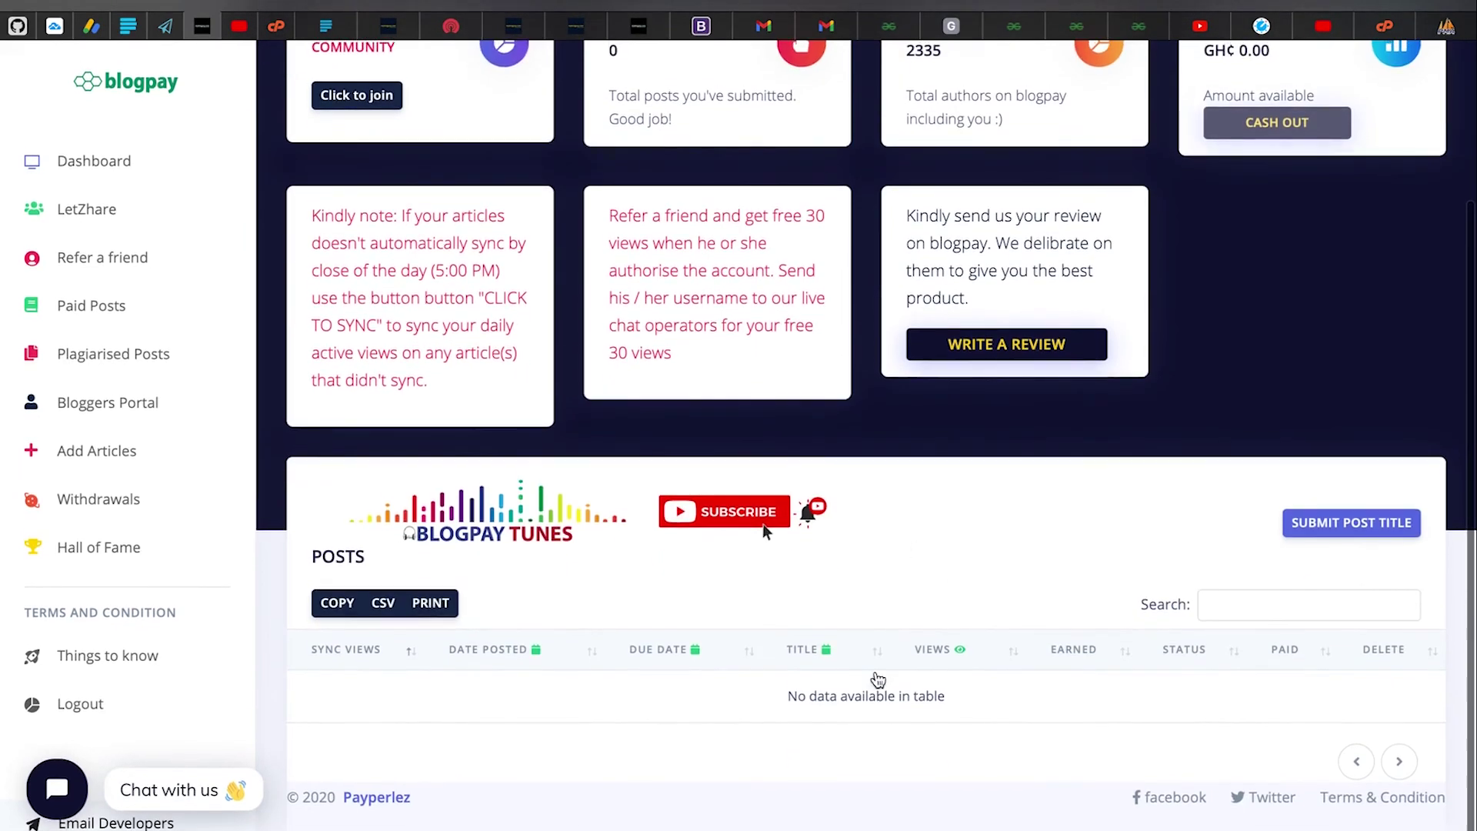
# Highlight the text of the empty posts notice
pyautogui.click(914, 695)
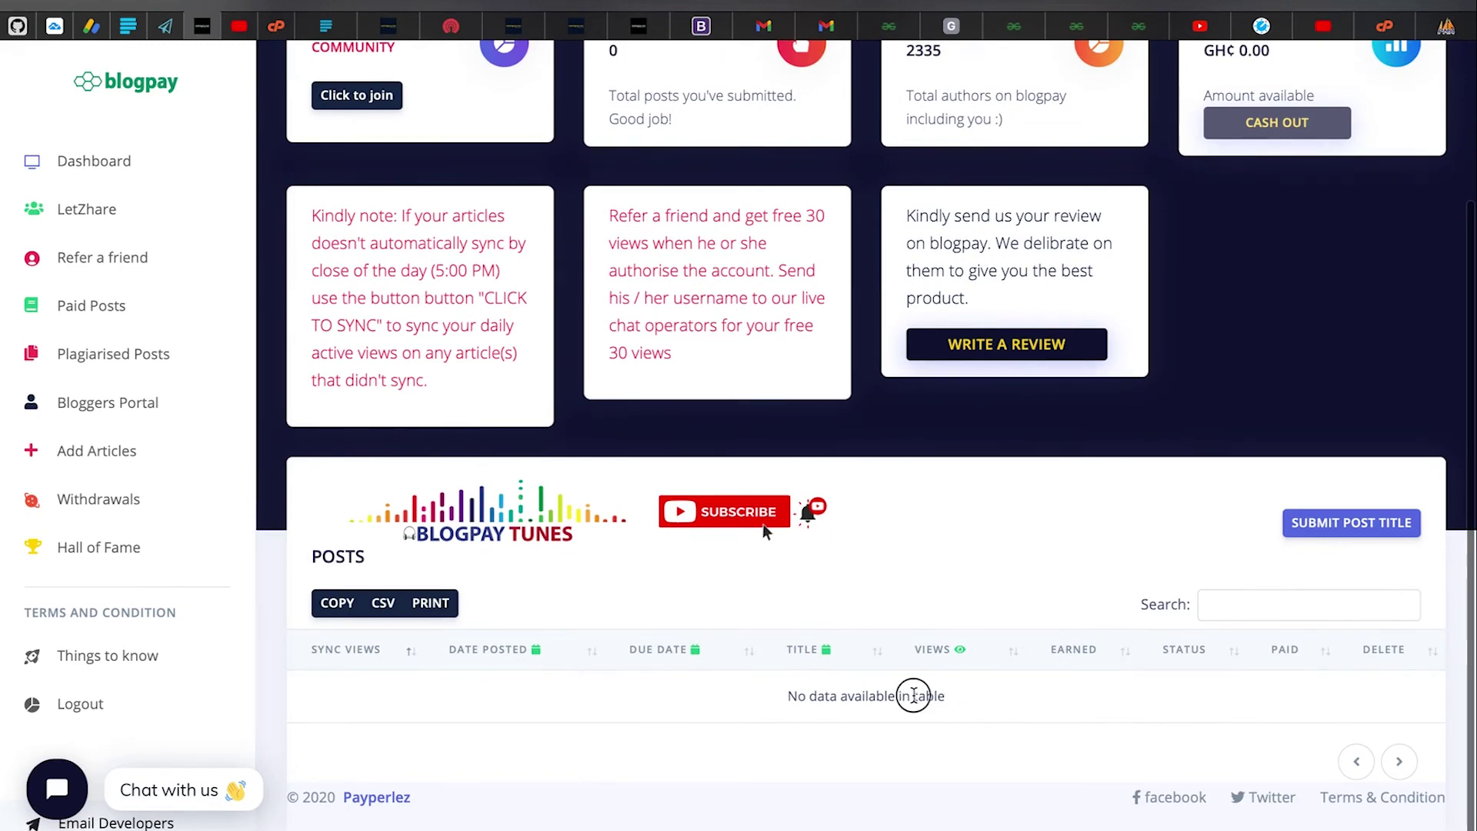
pyautogui.moveTo(914, 696); pyautogui.dragTo(986, 692)
pyautogui.click(992, 696)
pyautogui.click(1046, 689)
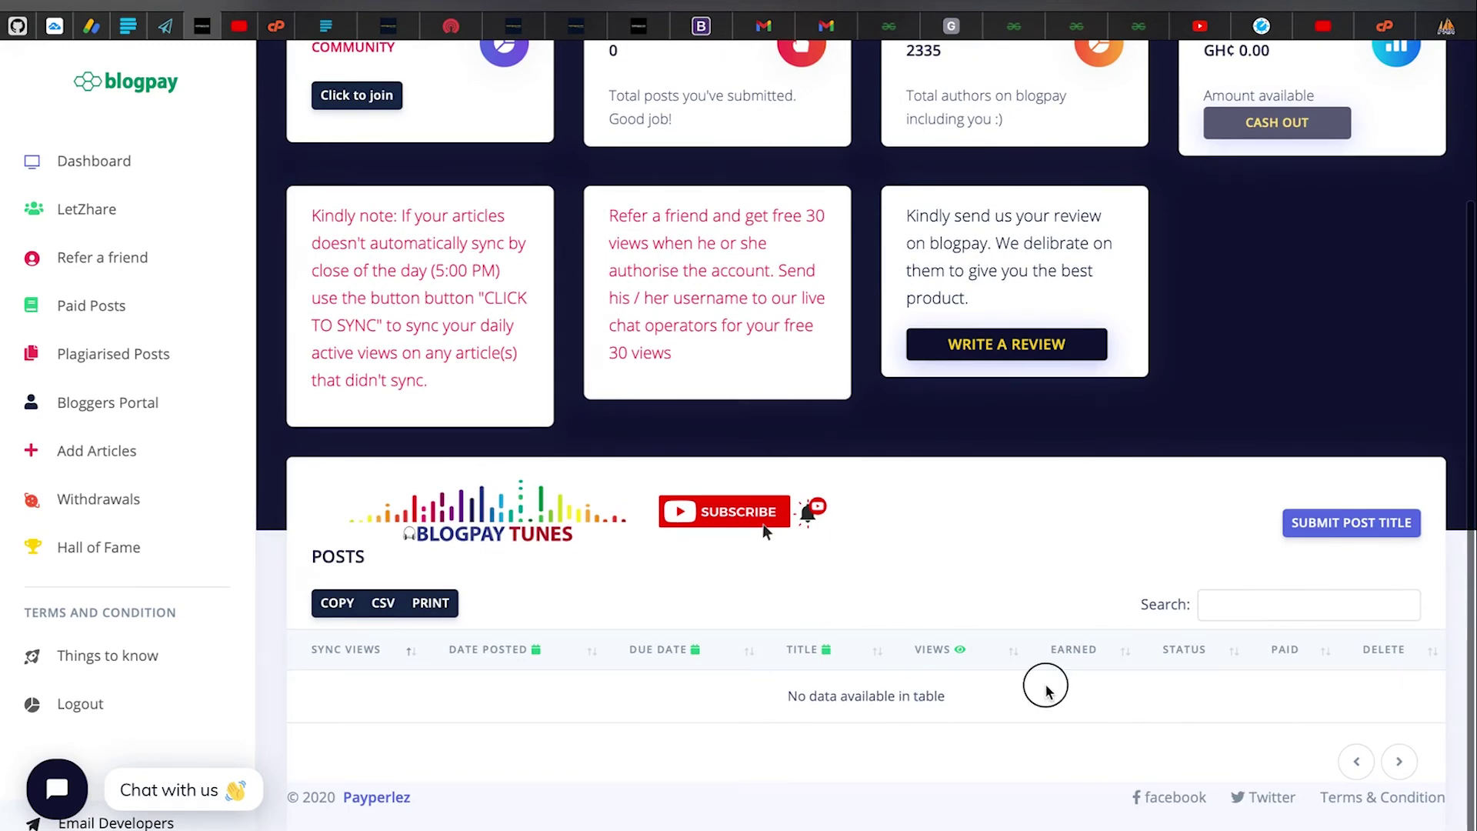
# Highlight the GH¢ 0.00 balance and try CASH OUT to withdraw it
pyautogui.scroll(3, 1132, 597)
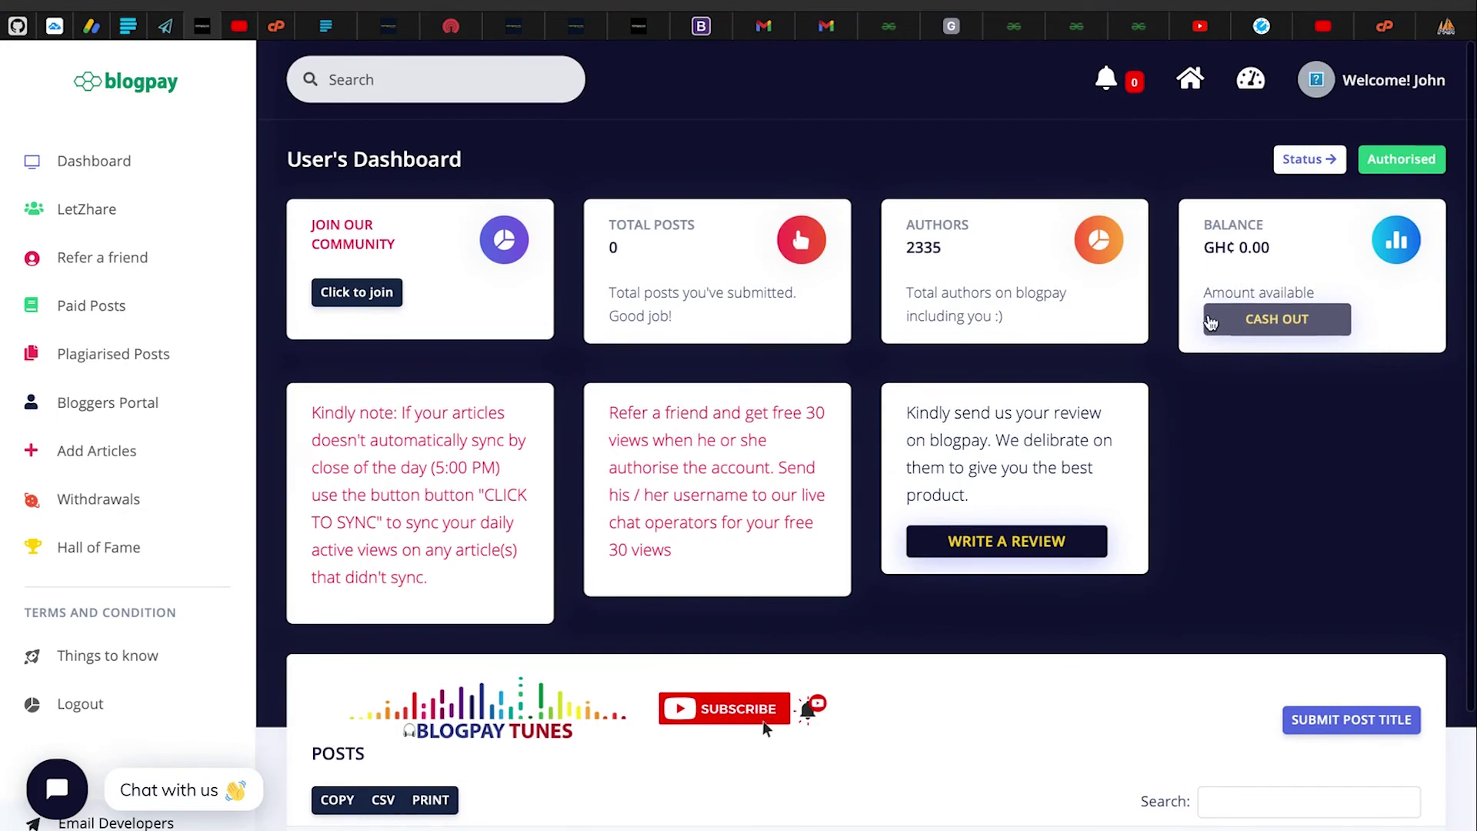
pyautogui.moveTo(1197, 224); pyautogui.dragTo(1310, 266)
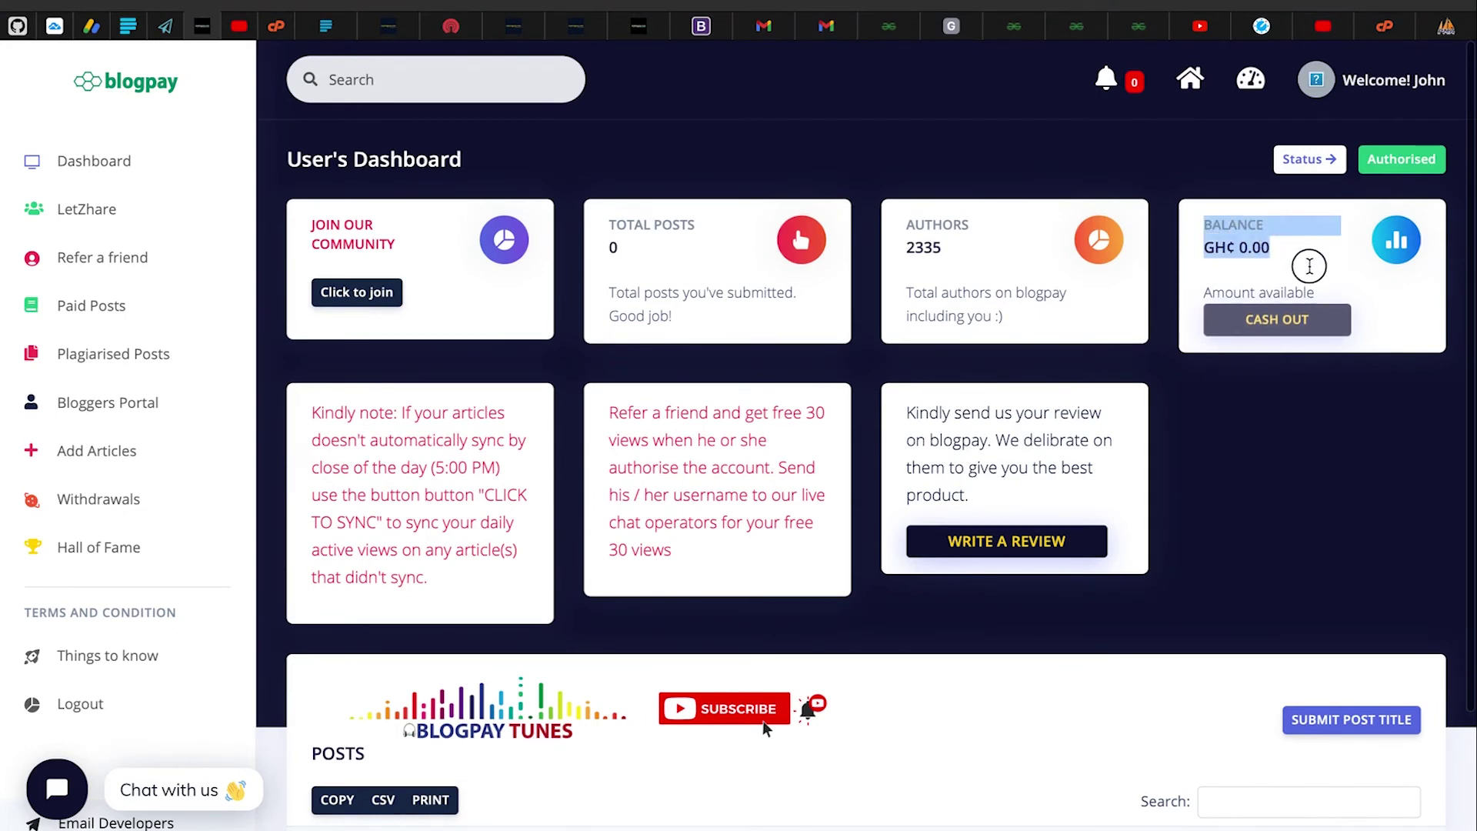
pyautogui.click(1310, 266)
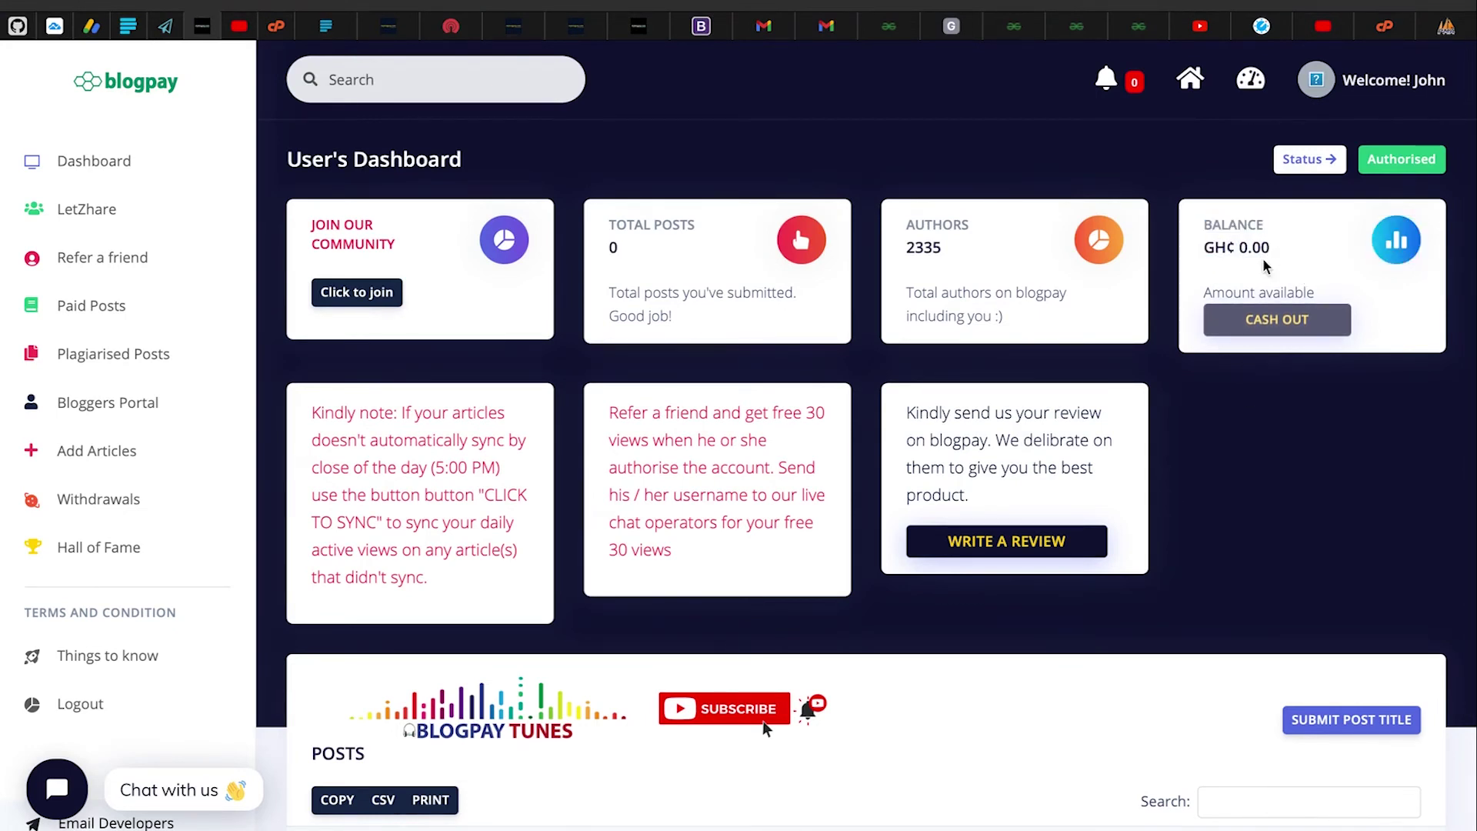
pyautogui.click(1284, 319)
pyautogui.click(110, 504)
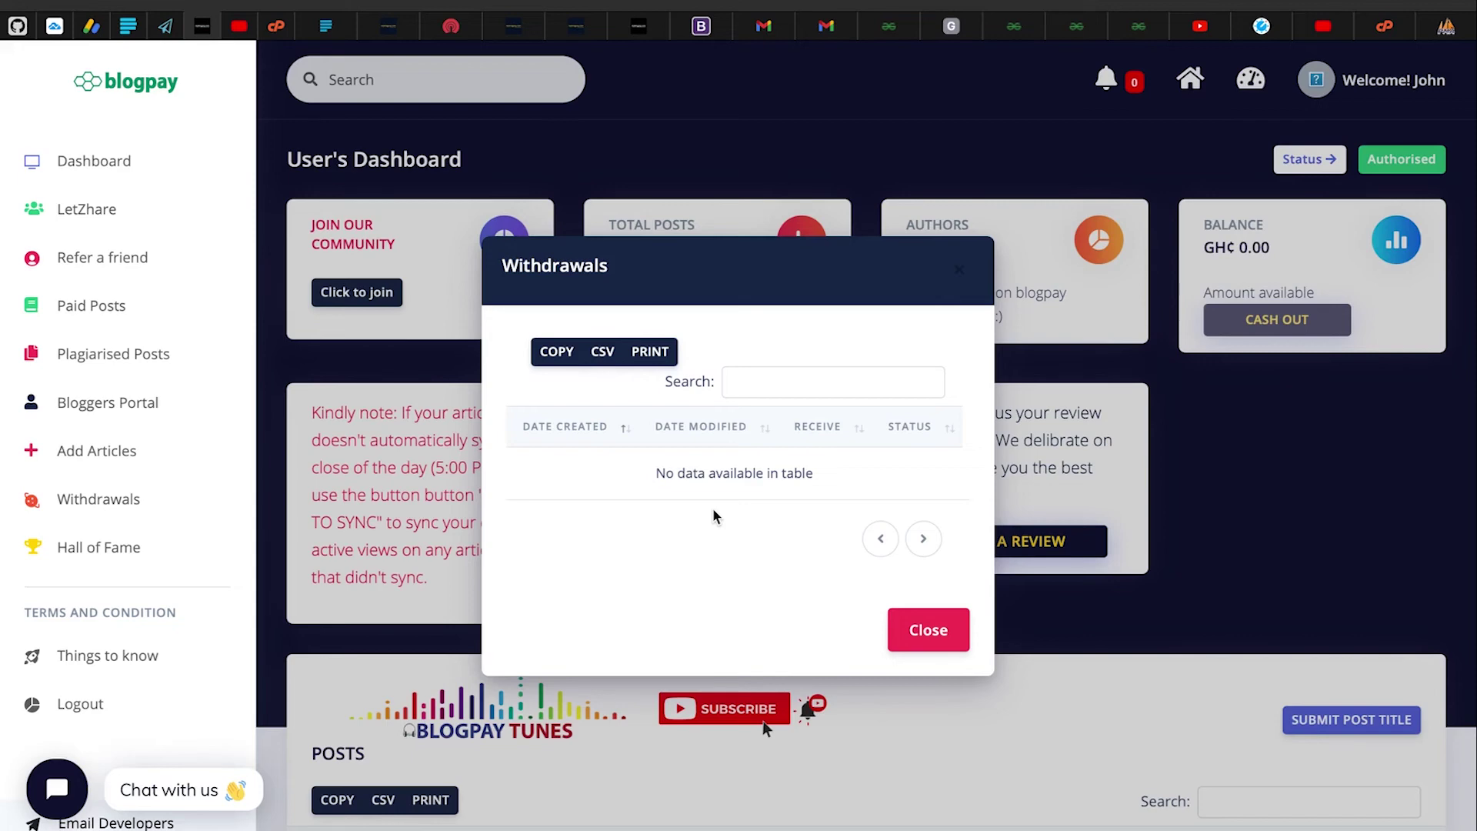
pyautogui.click(896, 633)
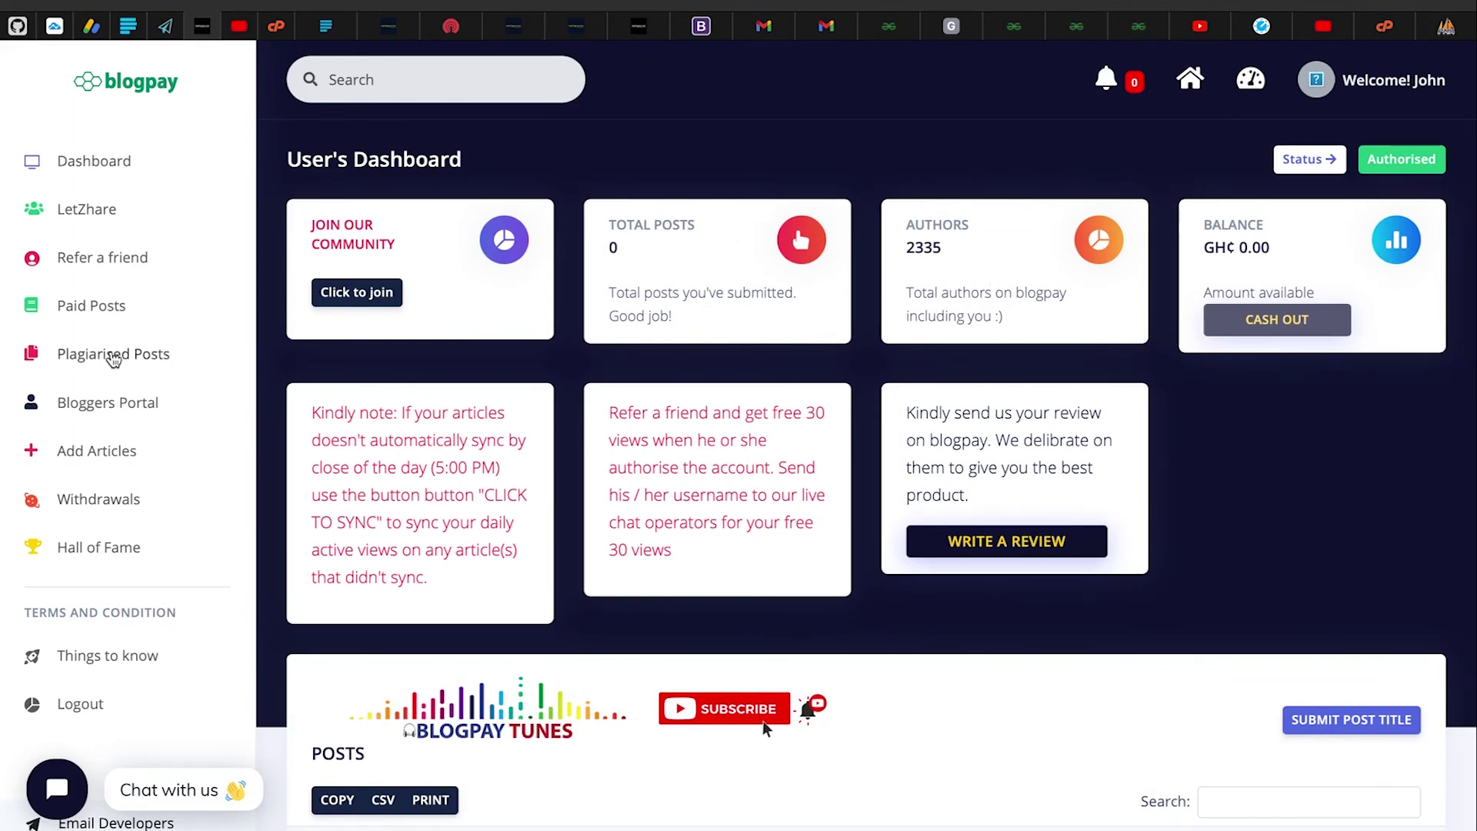
pyautogui.scroll(-3, 865, 381)
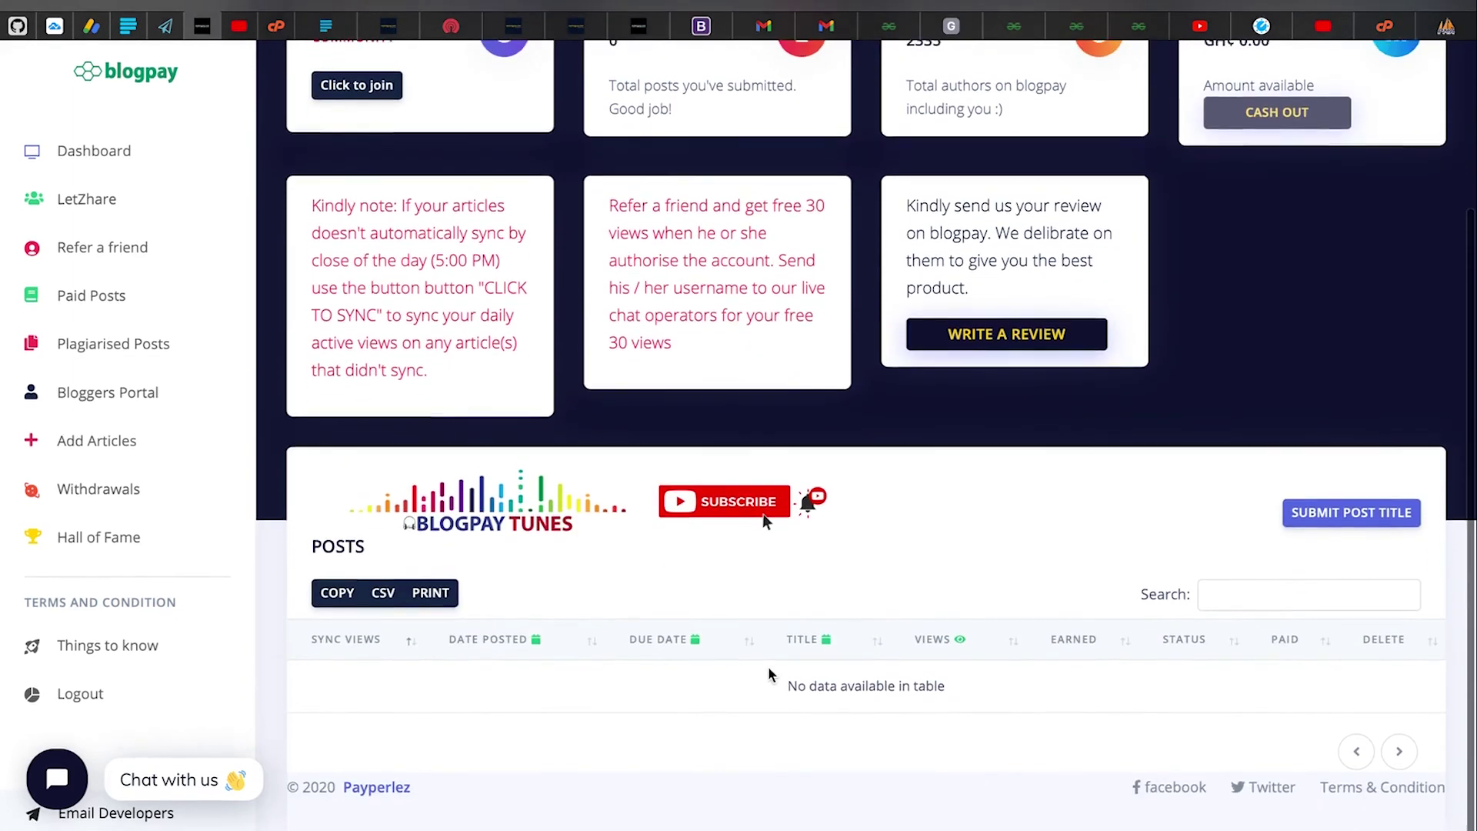
pyautogui.scroll(3, 866, 380)
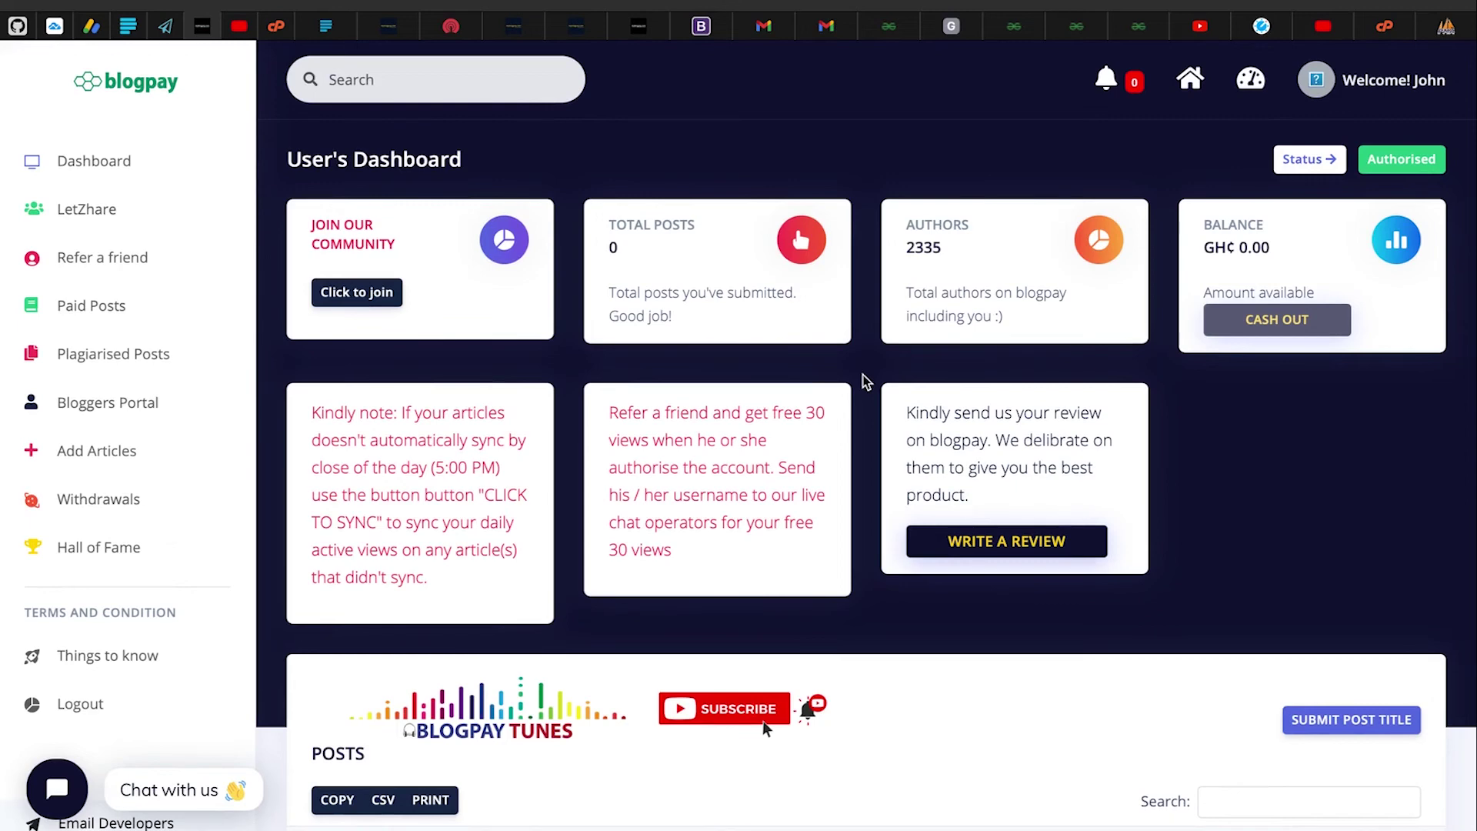
pyautogui.scroll(-3, 865, 381)
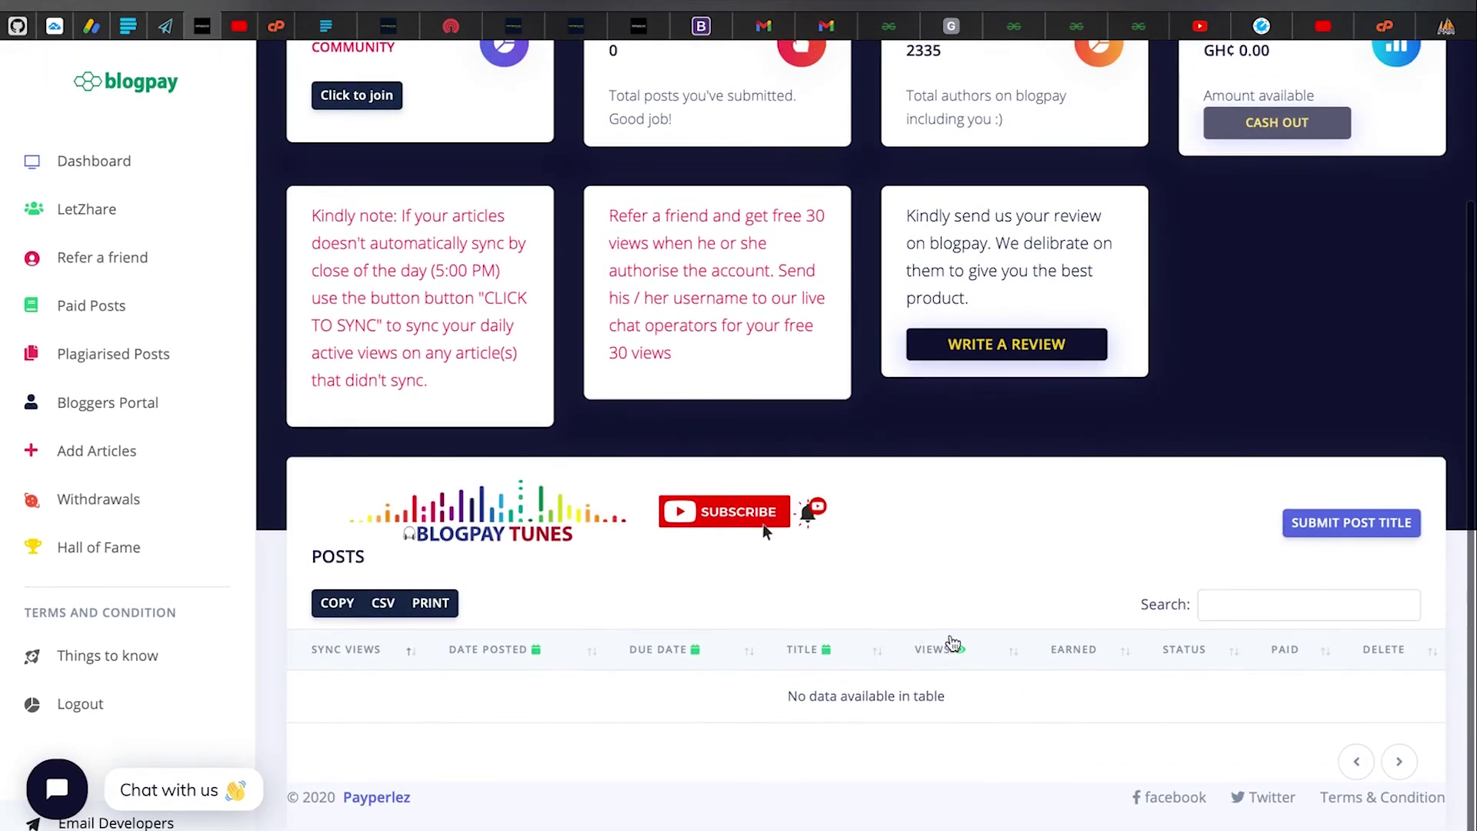
pyautogui.scroll(3, 884, 372)
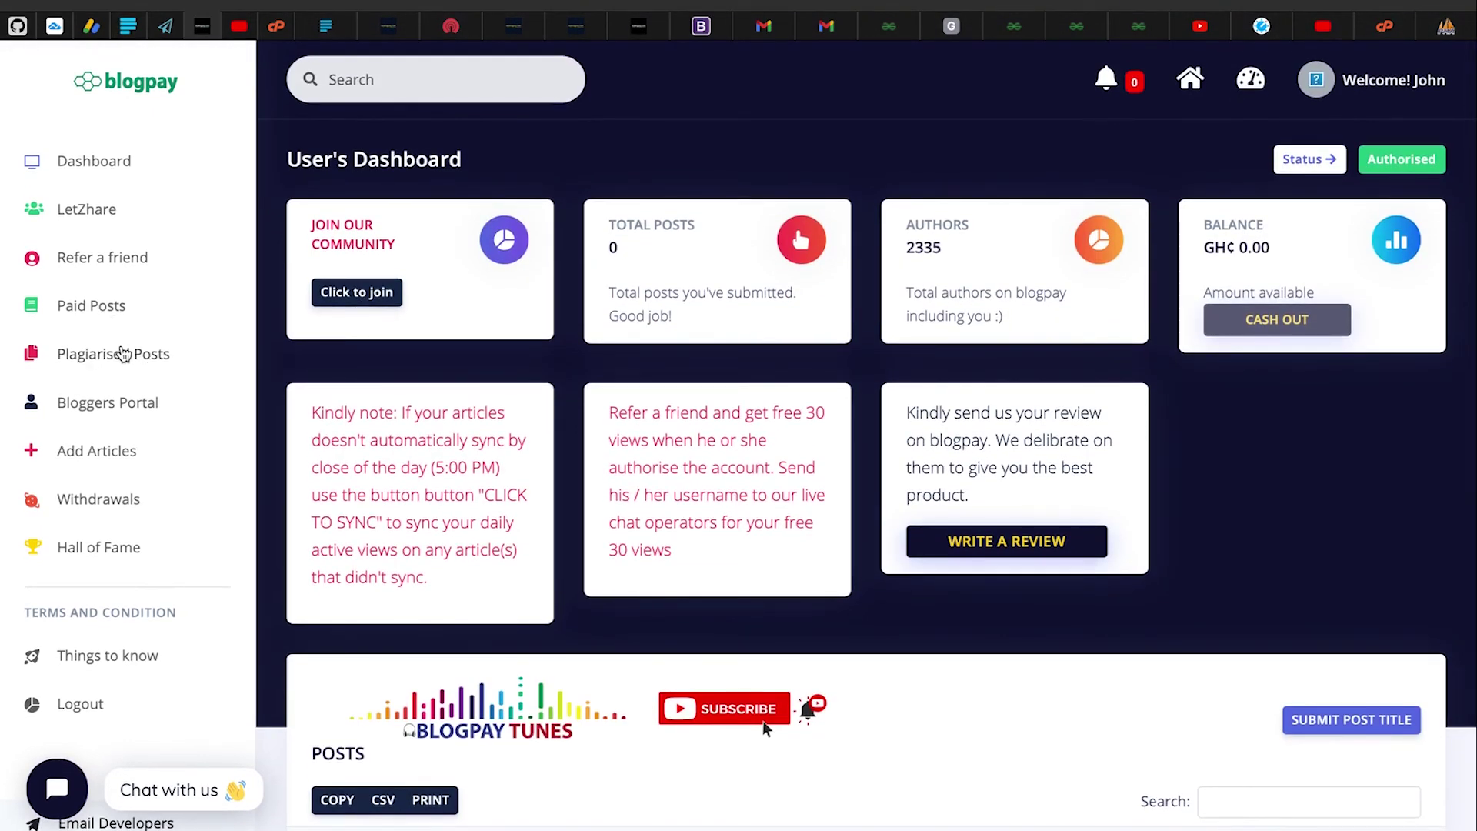
pyautogui.click(124, 354)
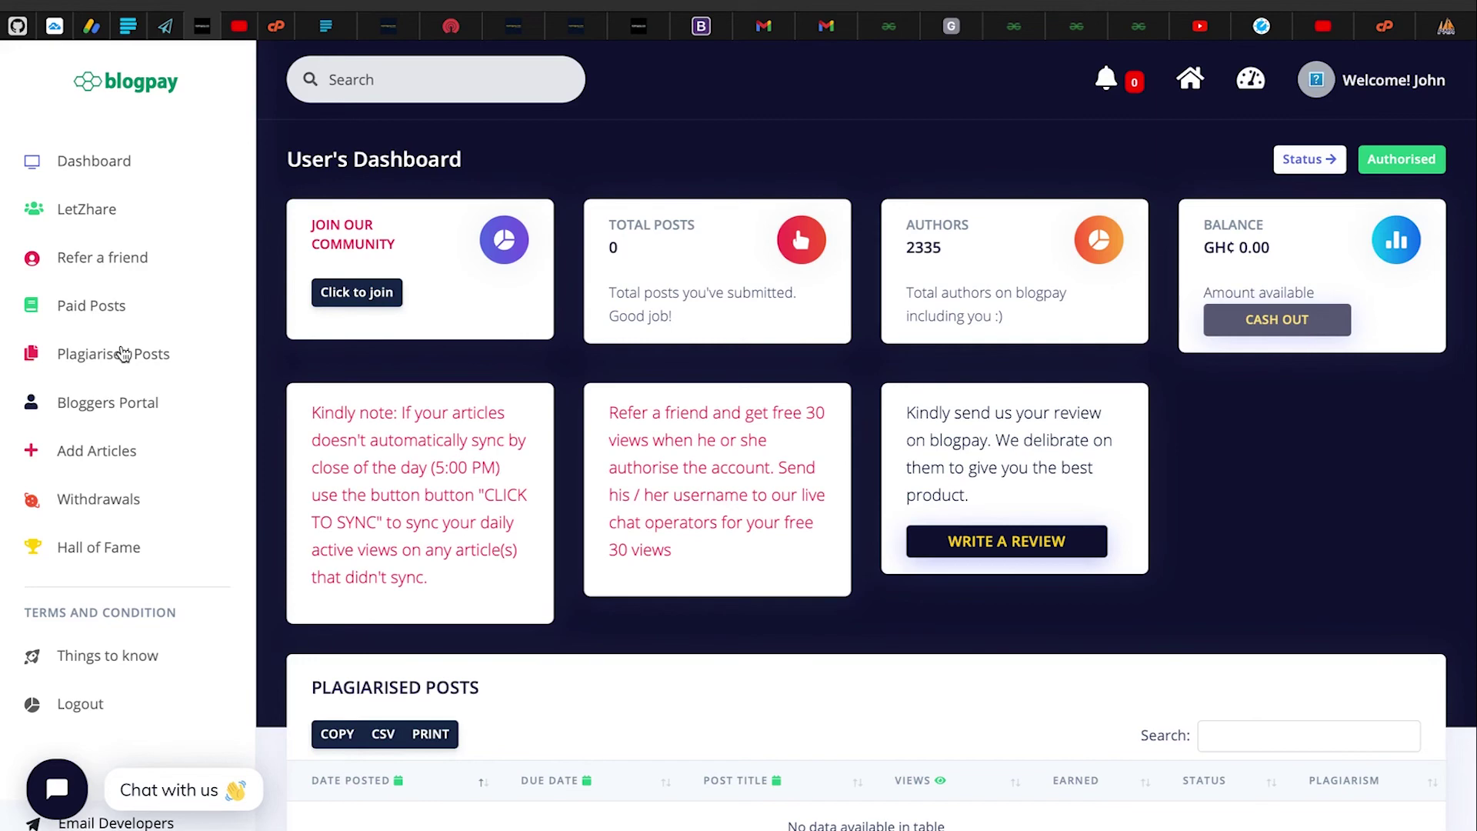
pyautogui.scroll(-2, 643, 722)
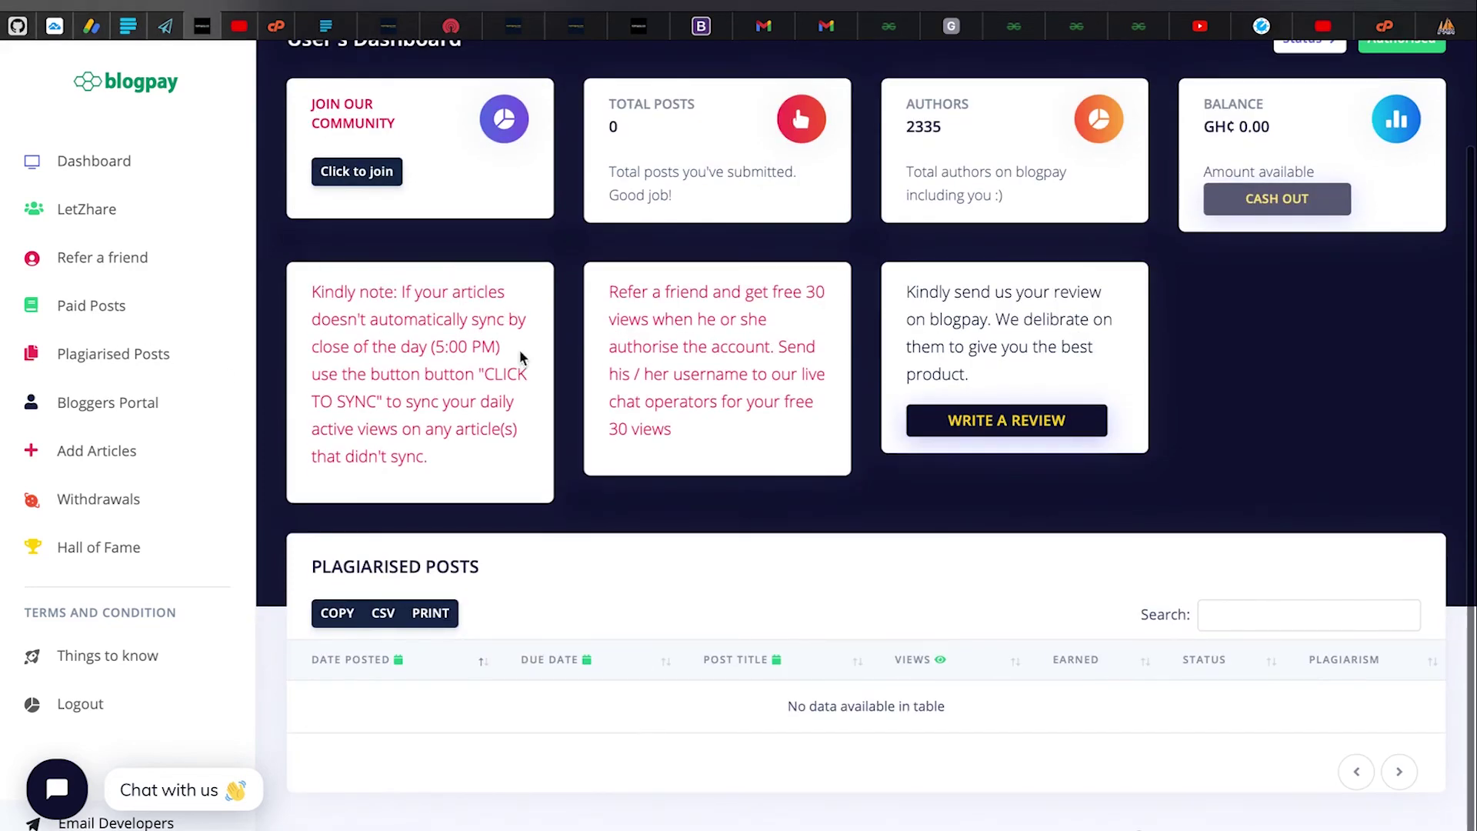
pyautogui.scroll(-1, 484, 403)
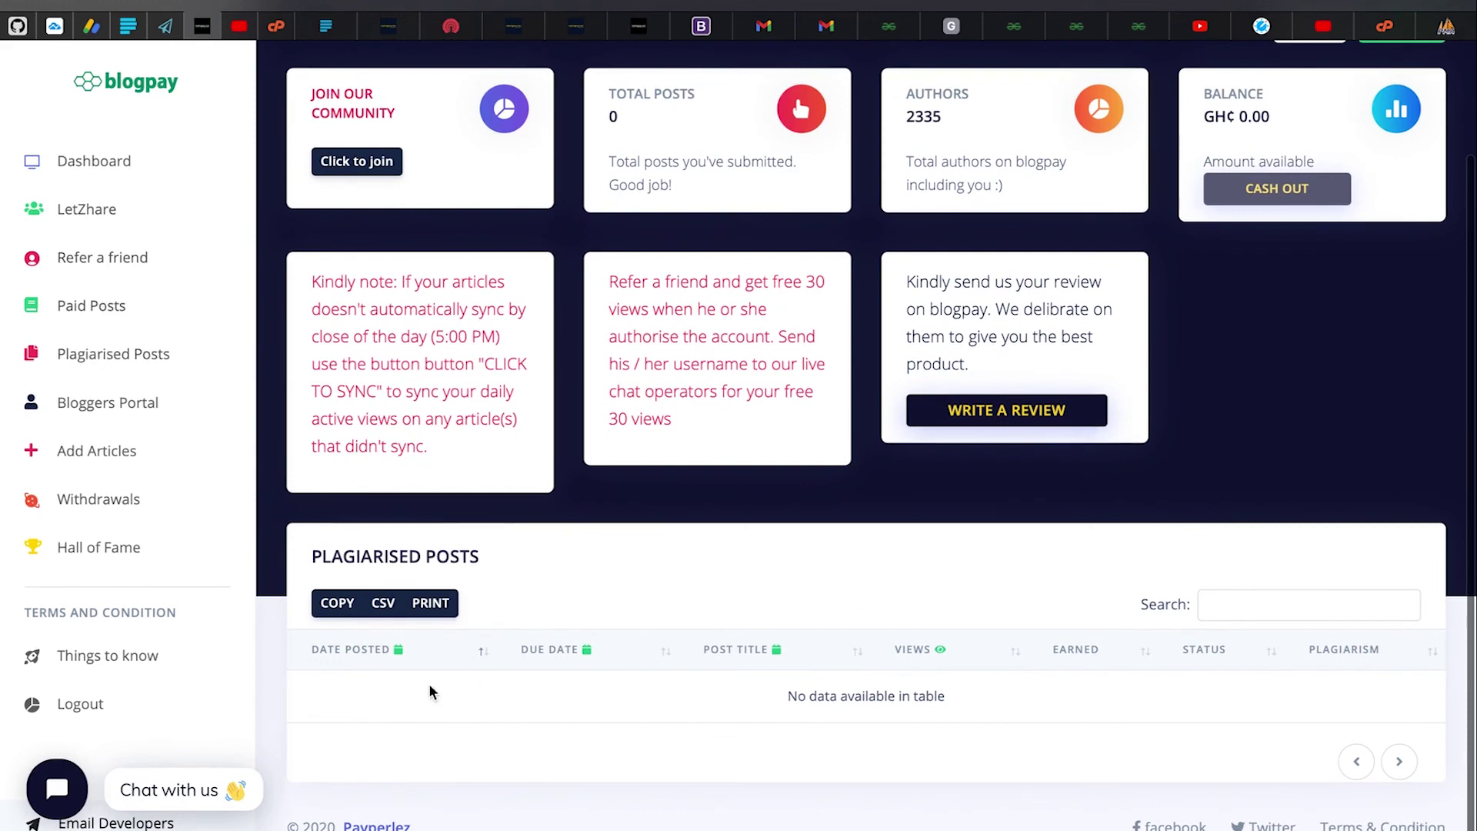
pyautogui.moveTo(337, 693); pyautogui.dragTo(980, 706)
pyautogui.click(980, 707)
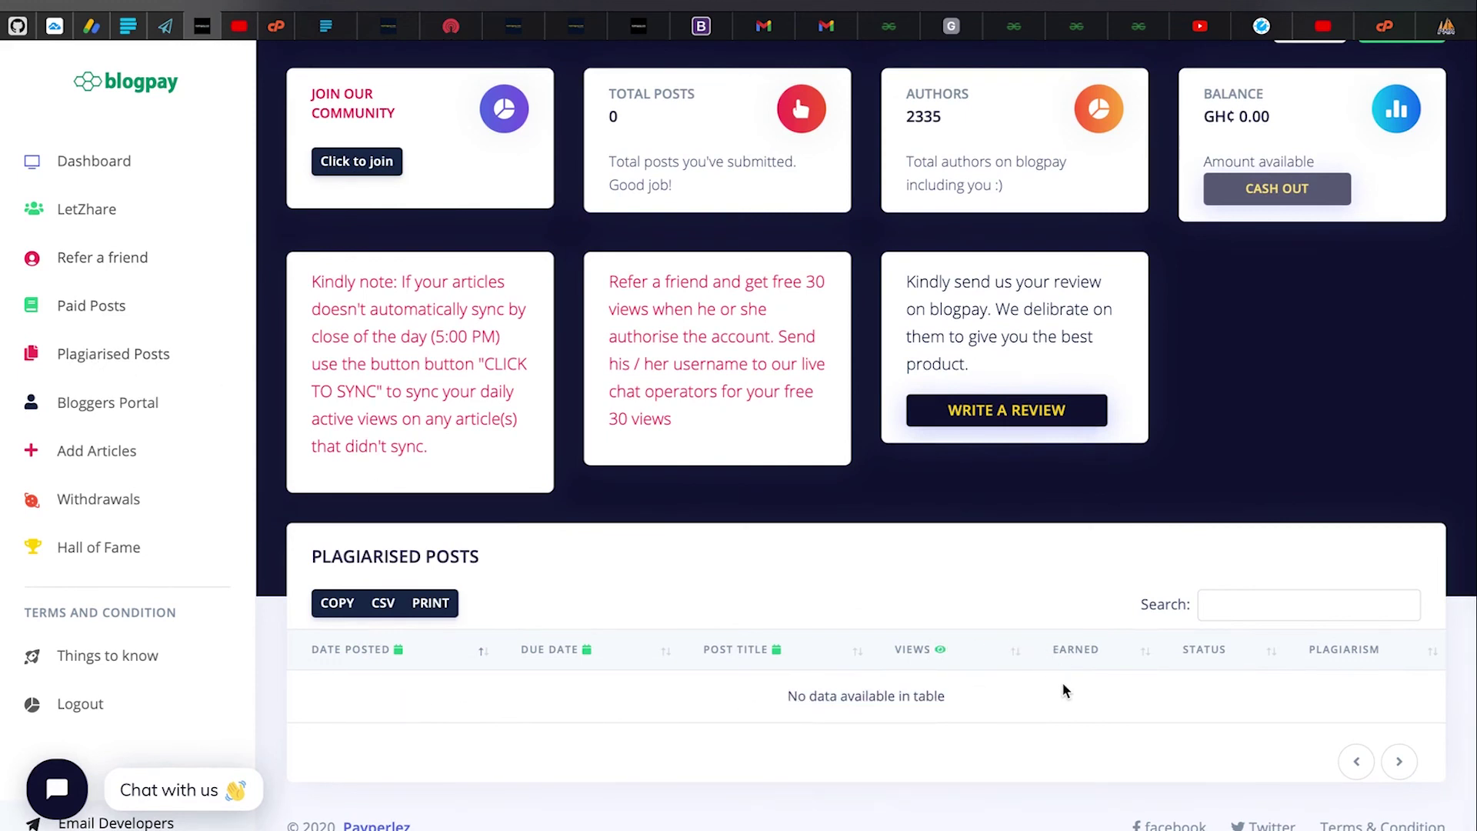
pyautogui.scroll(3, 1073, 668)
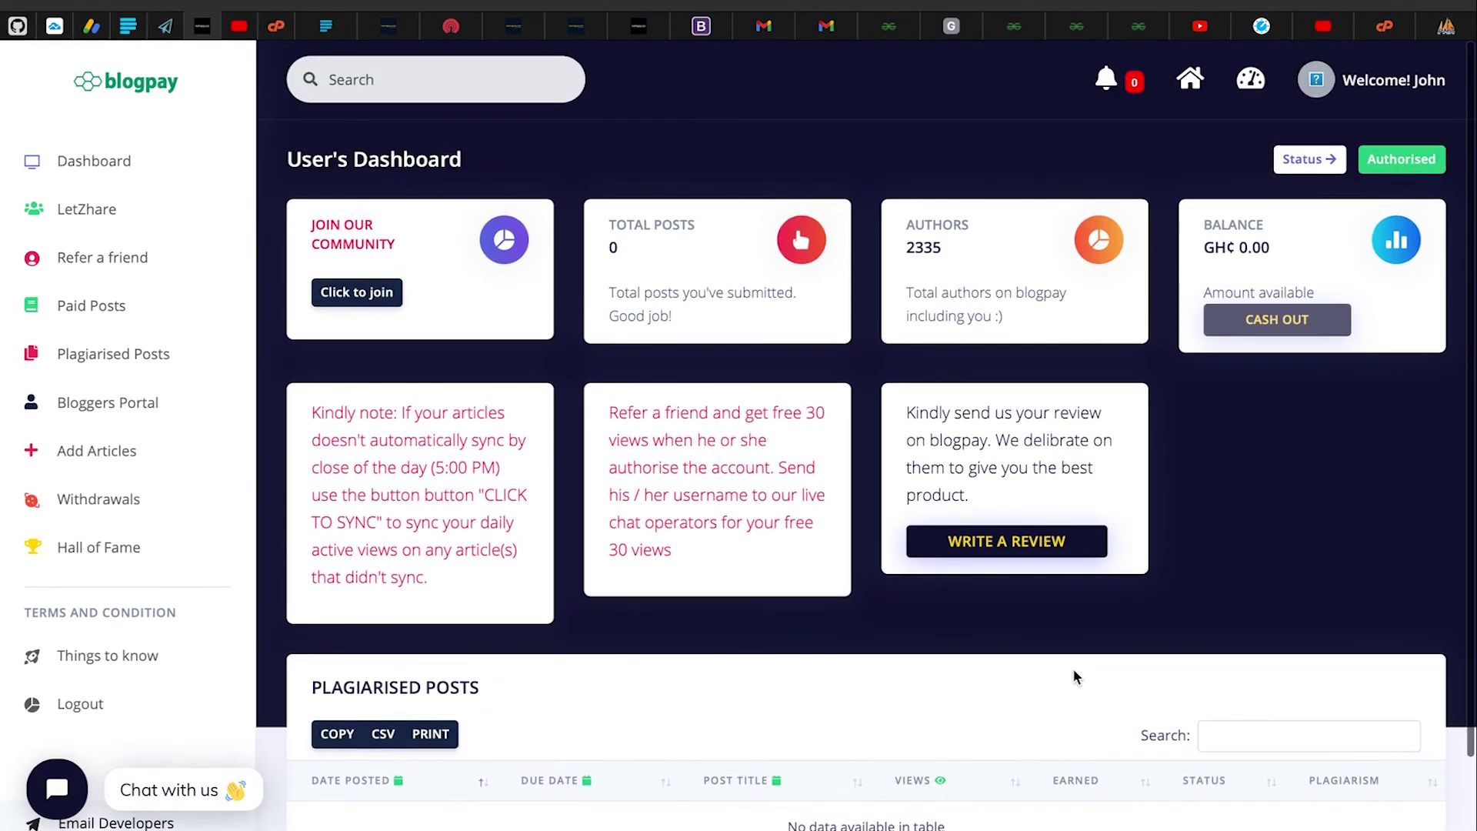
pyautogui.scroll(-3, 1072, 668)
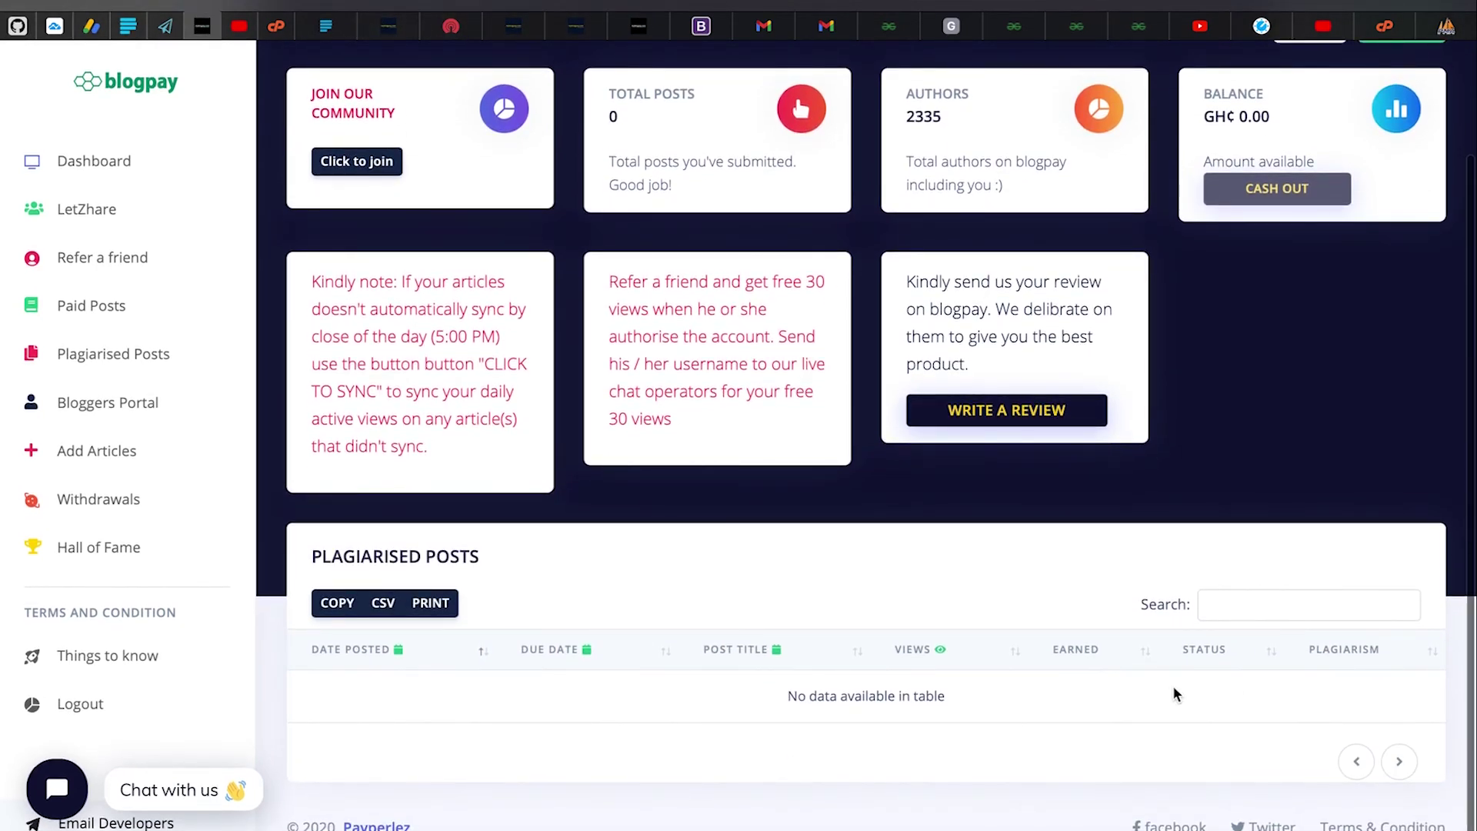
pyautogui.scroll(3, 957, 567)
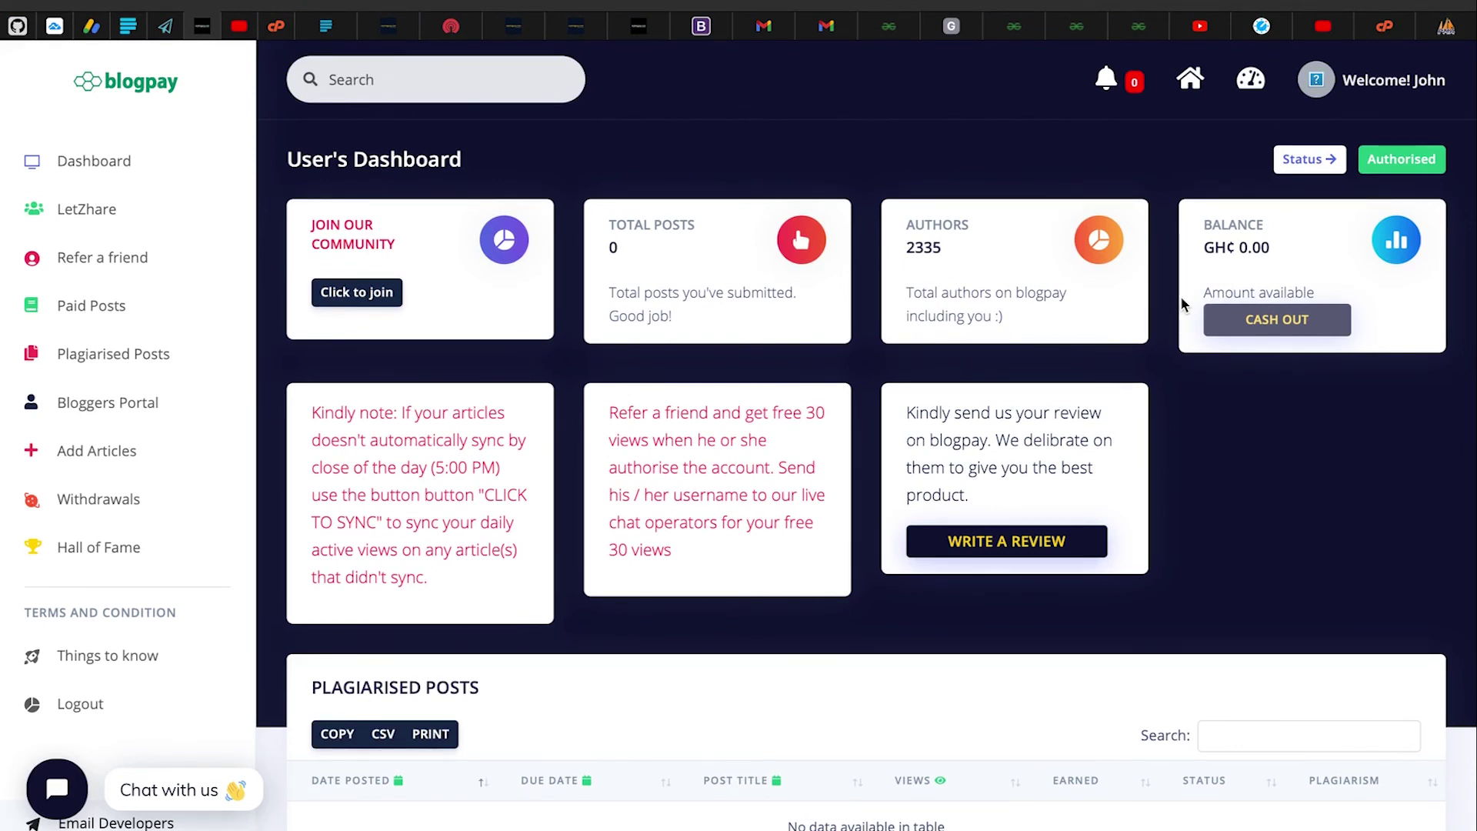
pyautogui.click(137, 354)
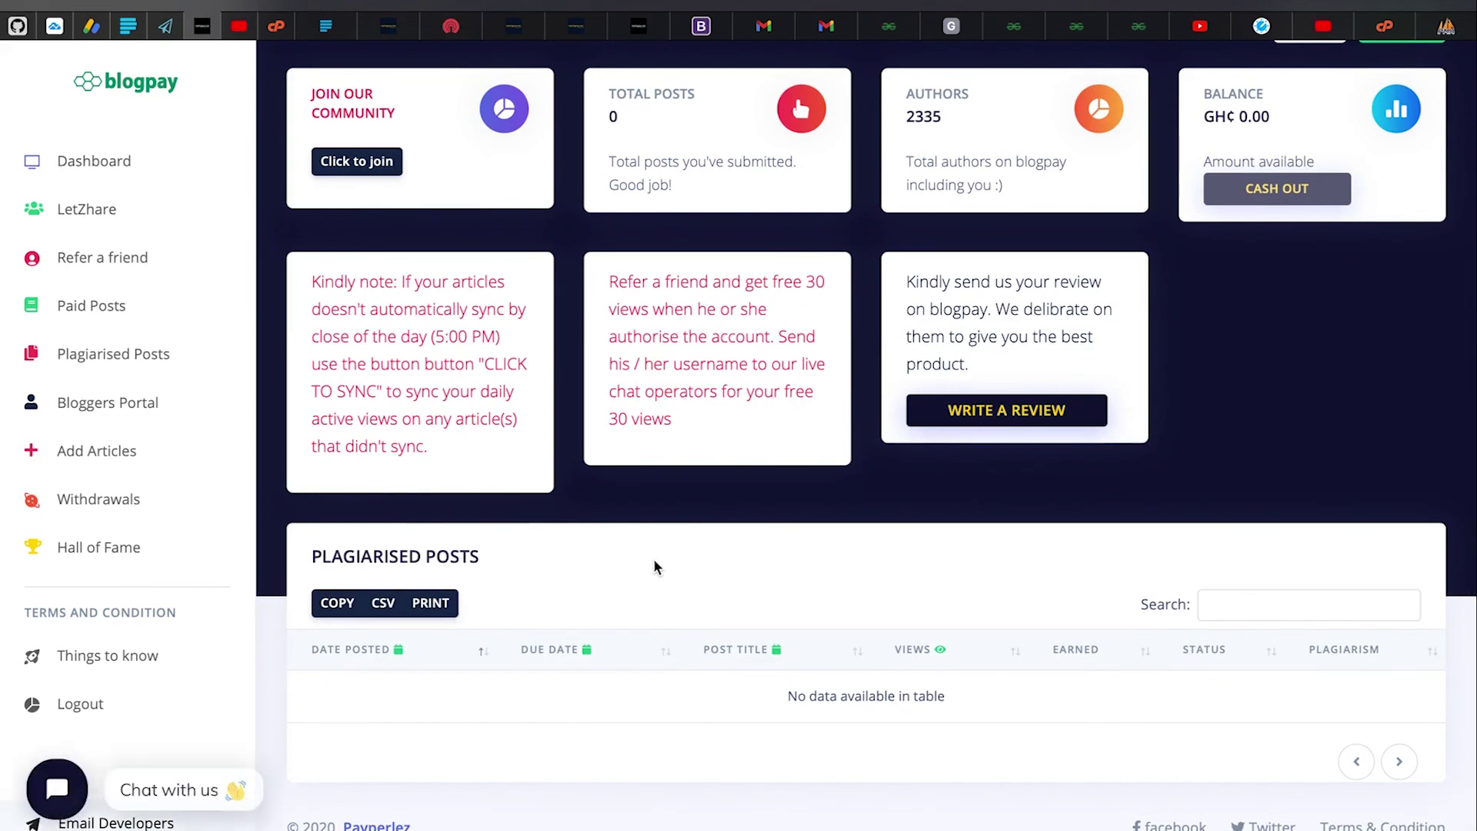
pyautogui.scroll(3, 655, 566)
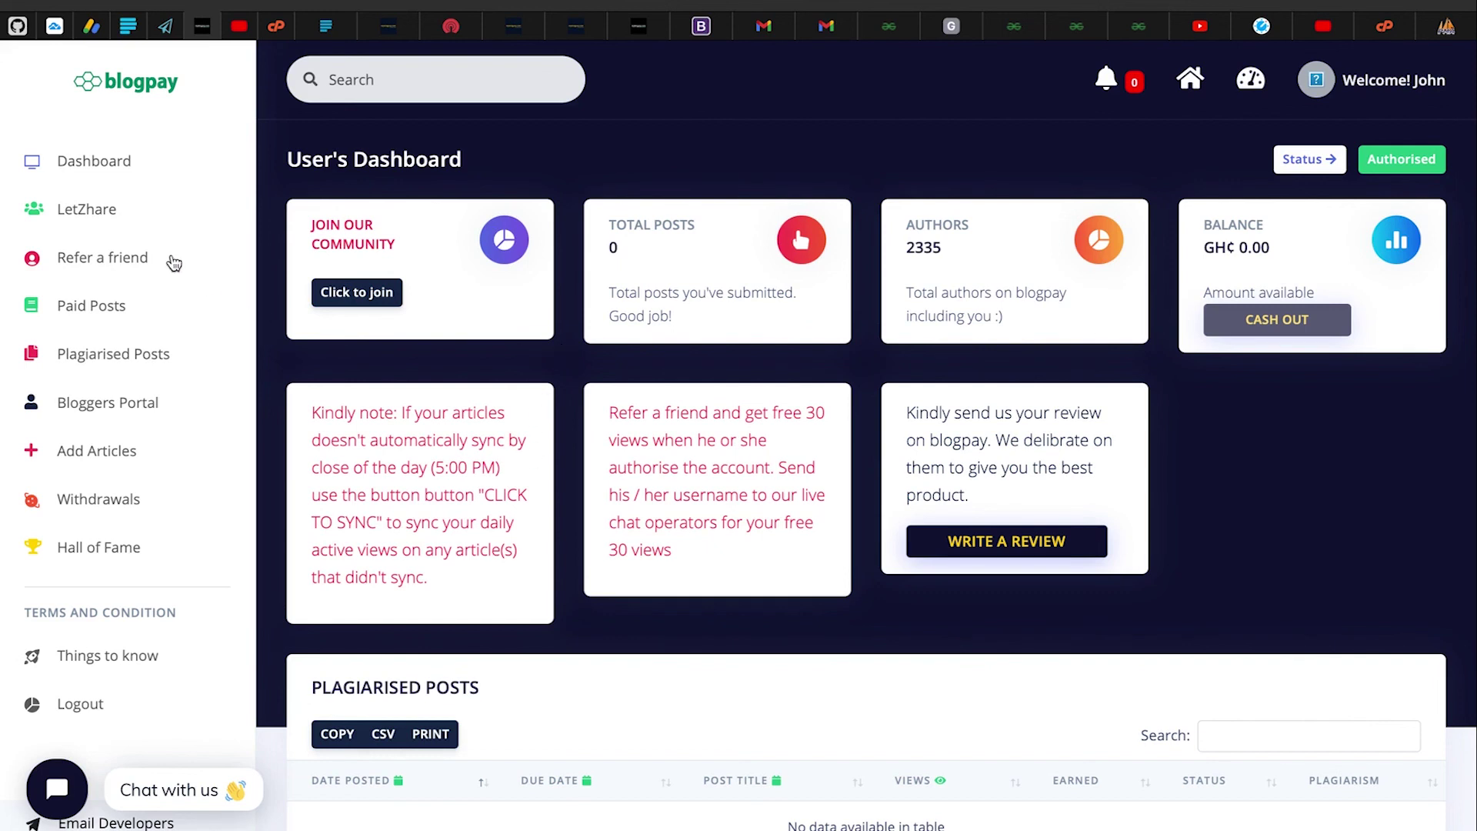
pyautogui.click(107, 160)
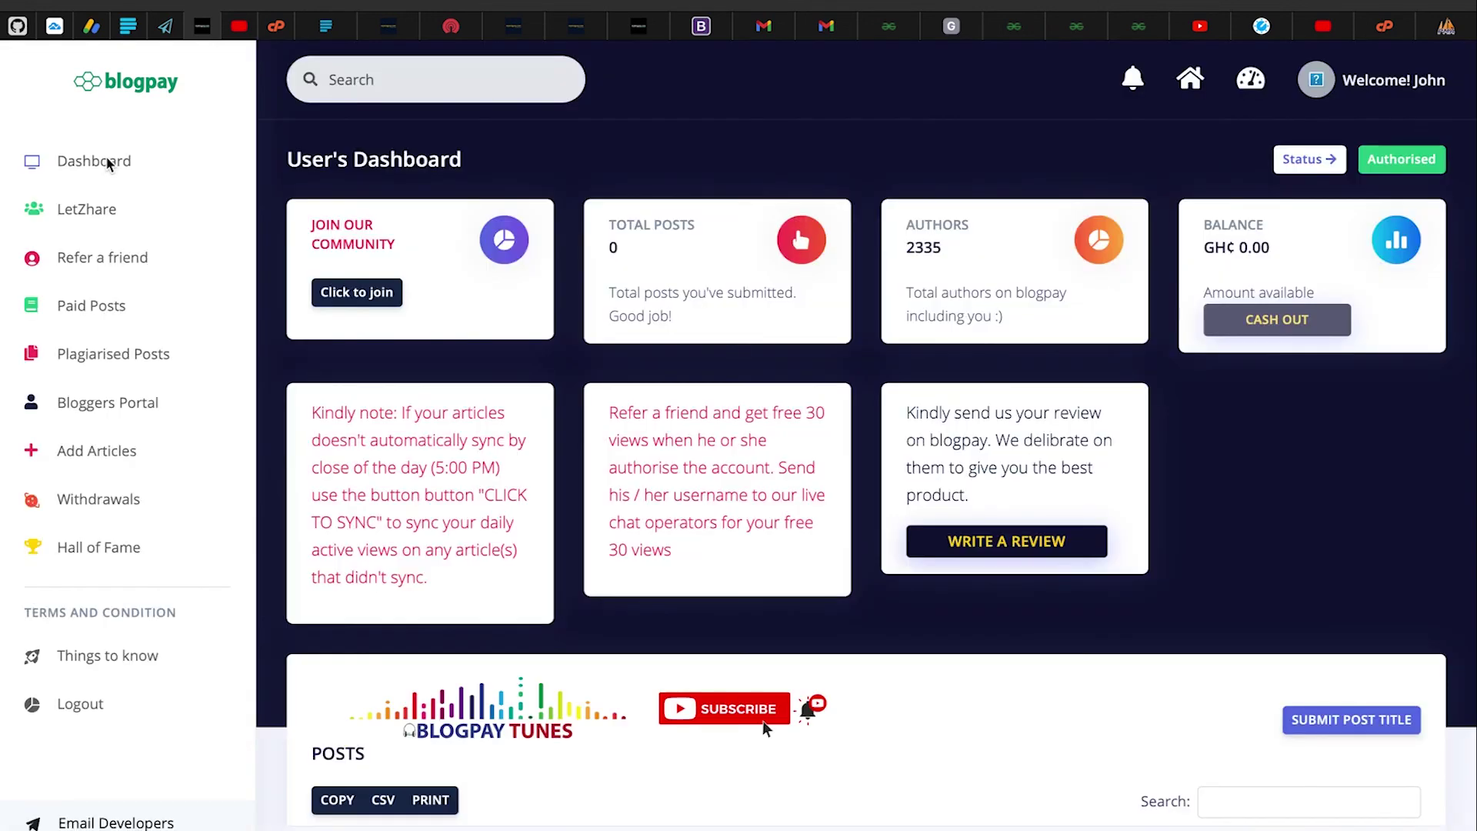